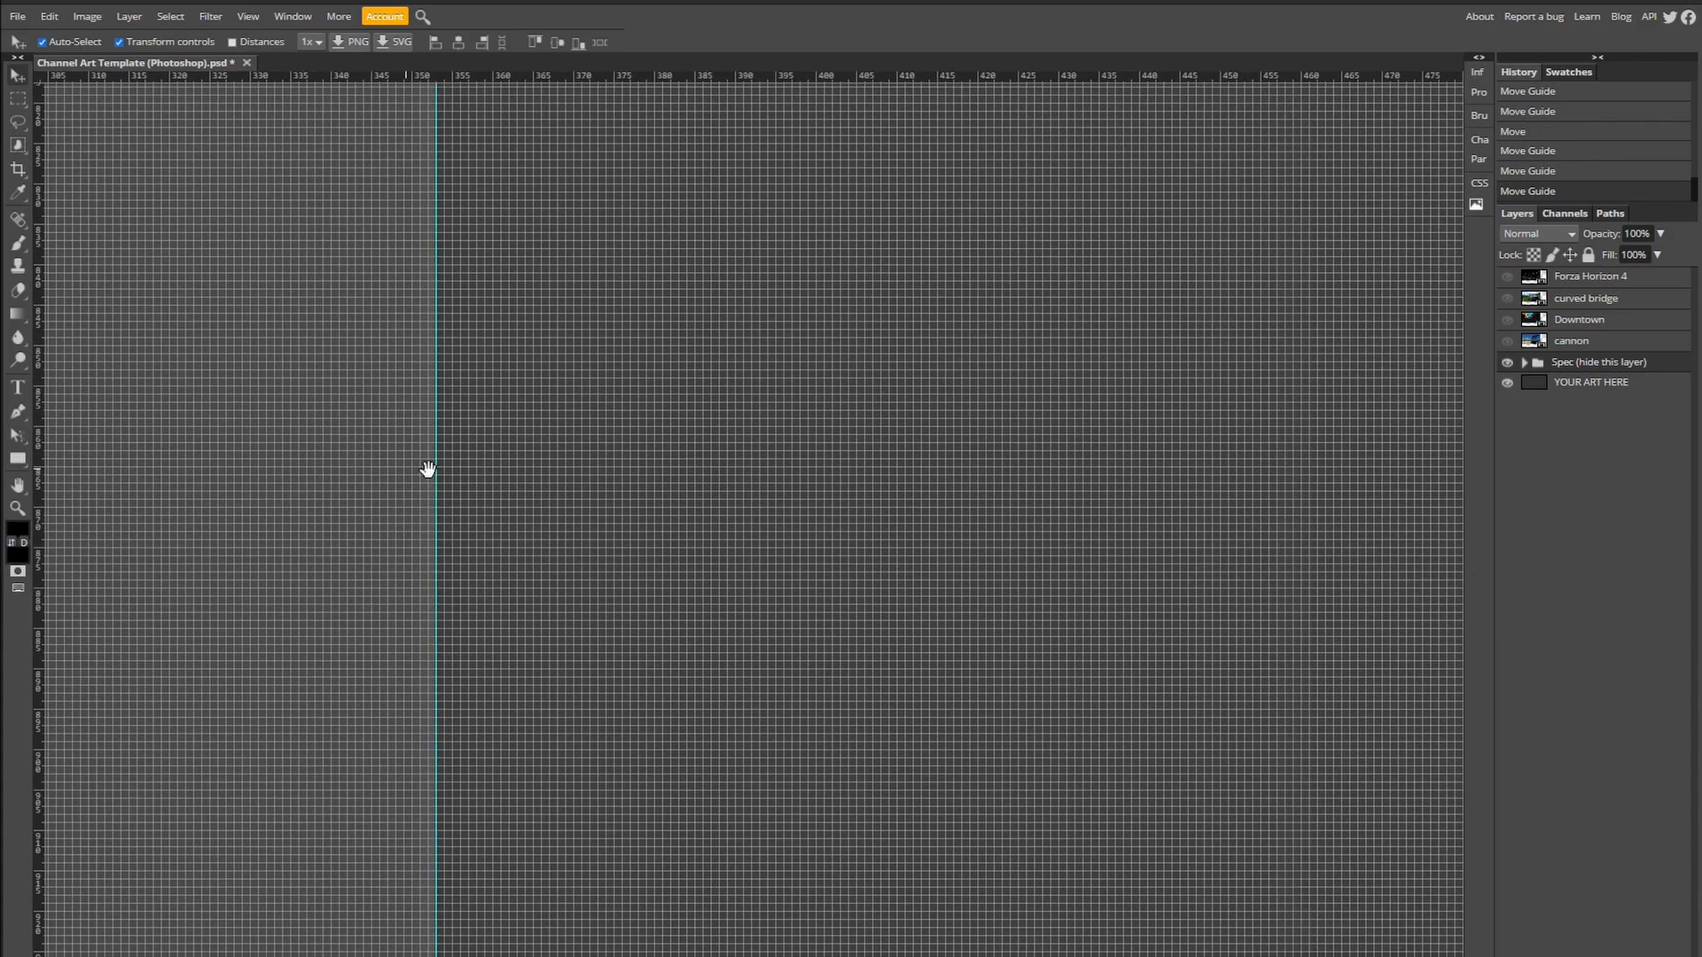
Step: Raise the brightness of a Brightness/Contrast adjustment layer placed above the Forza Horizon 4 image
drag(866, 369, 866, 362)
scroll(866, 368, down, 6)
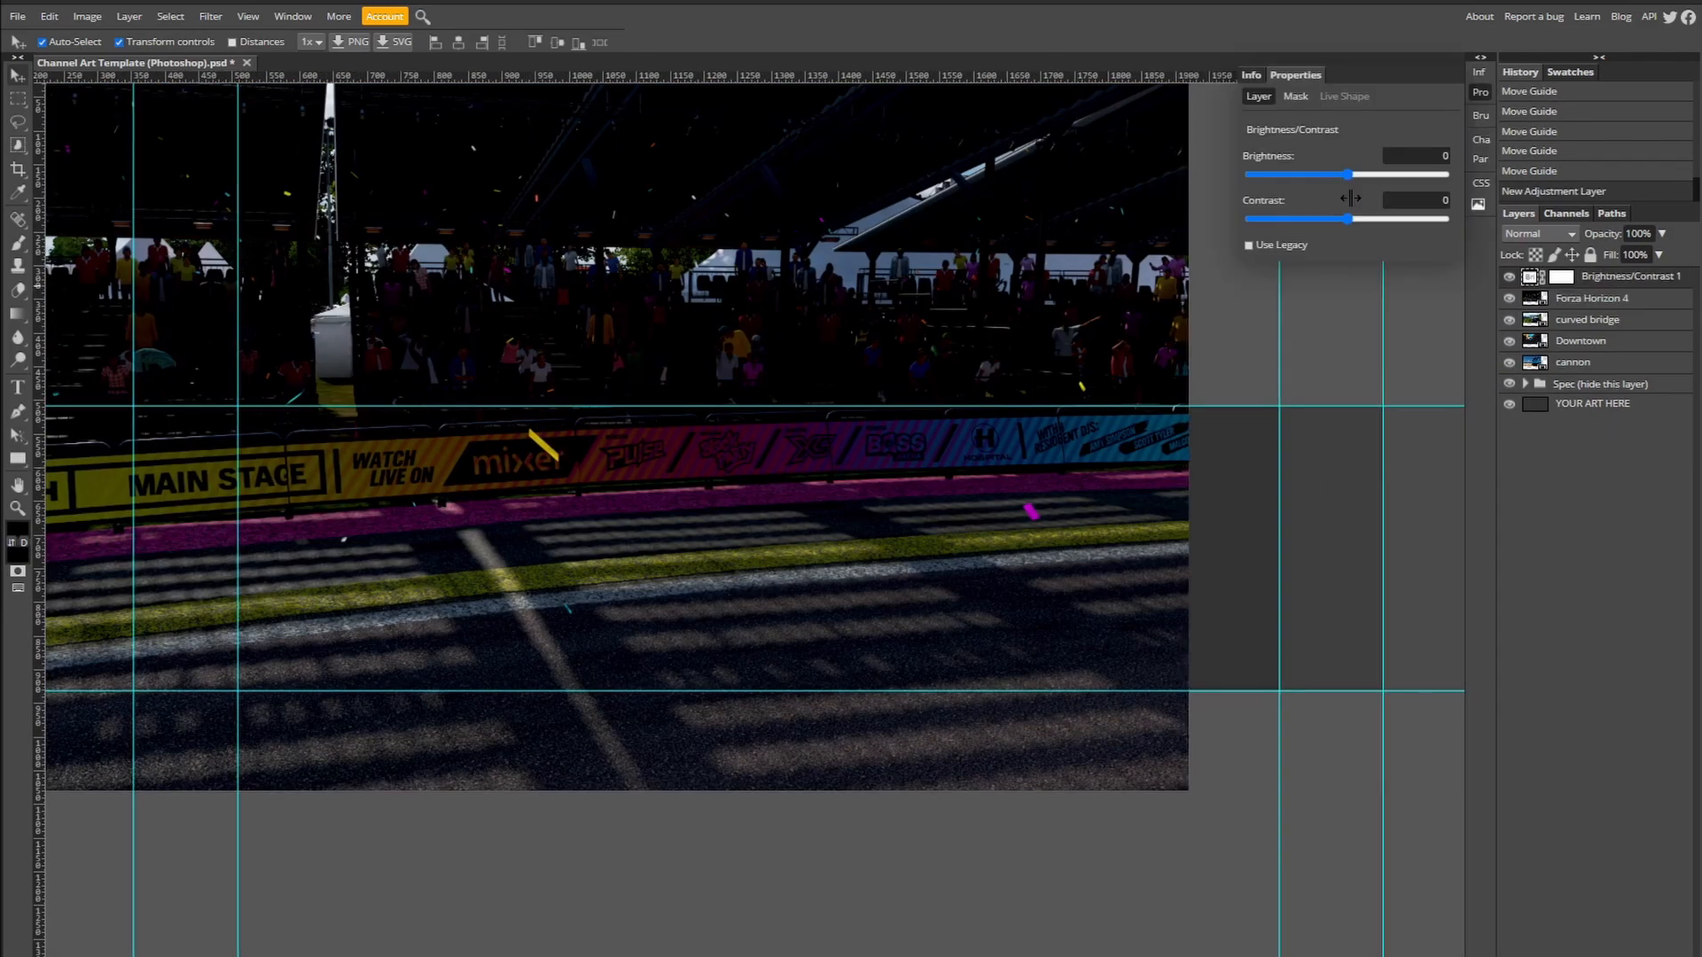
drag(1347, 174, 1463, 195)
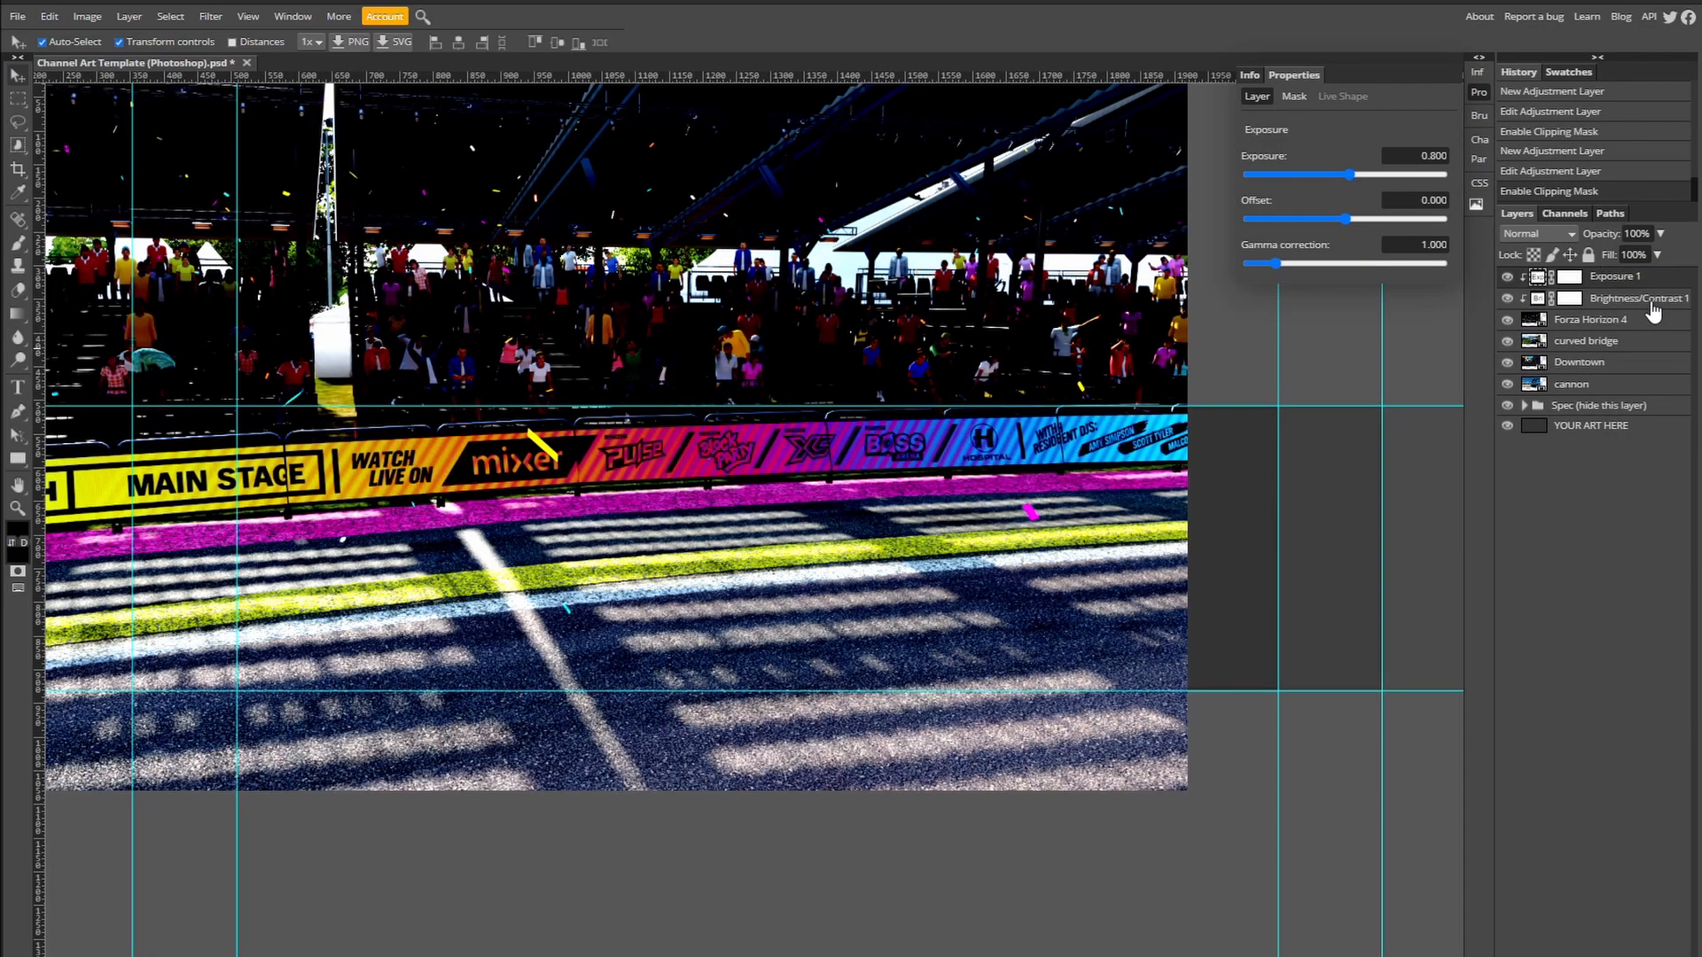
Step: Merge the adjustment layers into the Forza Horizon 4 image and rename the merged layer Stand
right_click(1653, 306)
text(Stand)
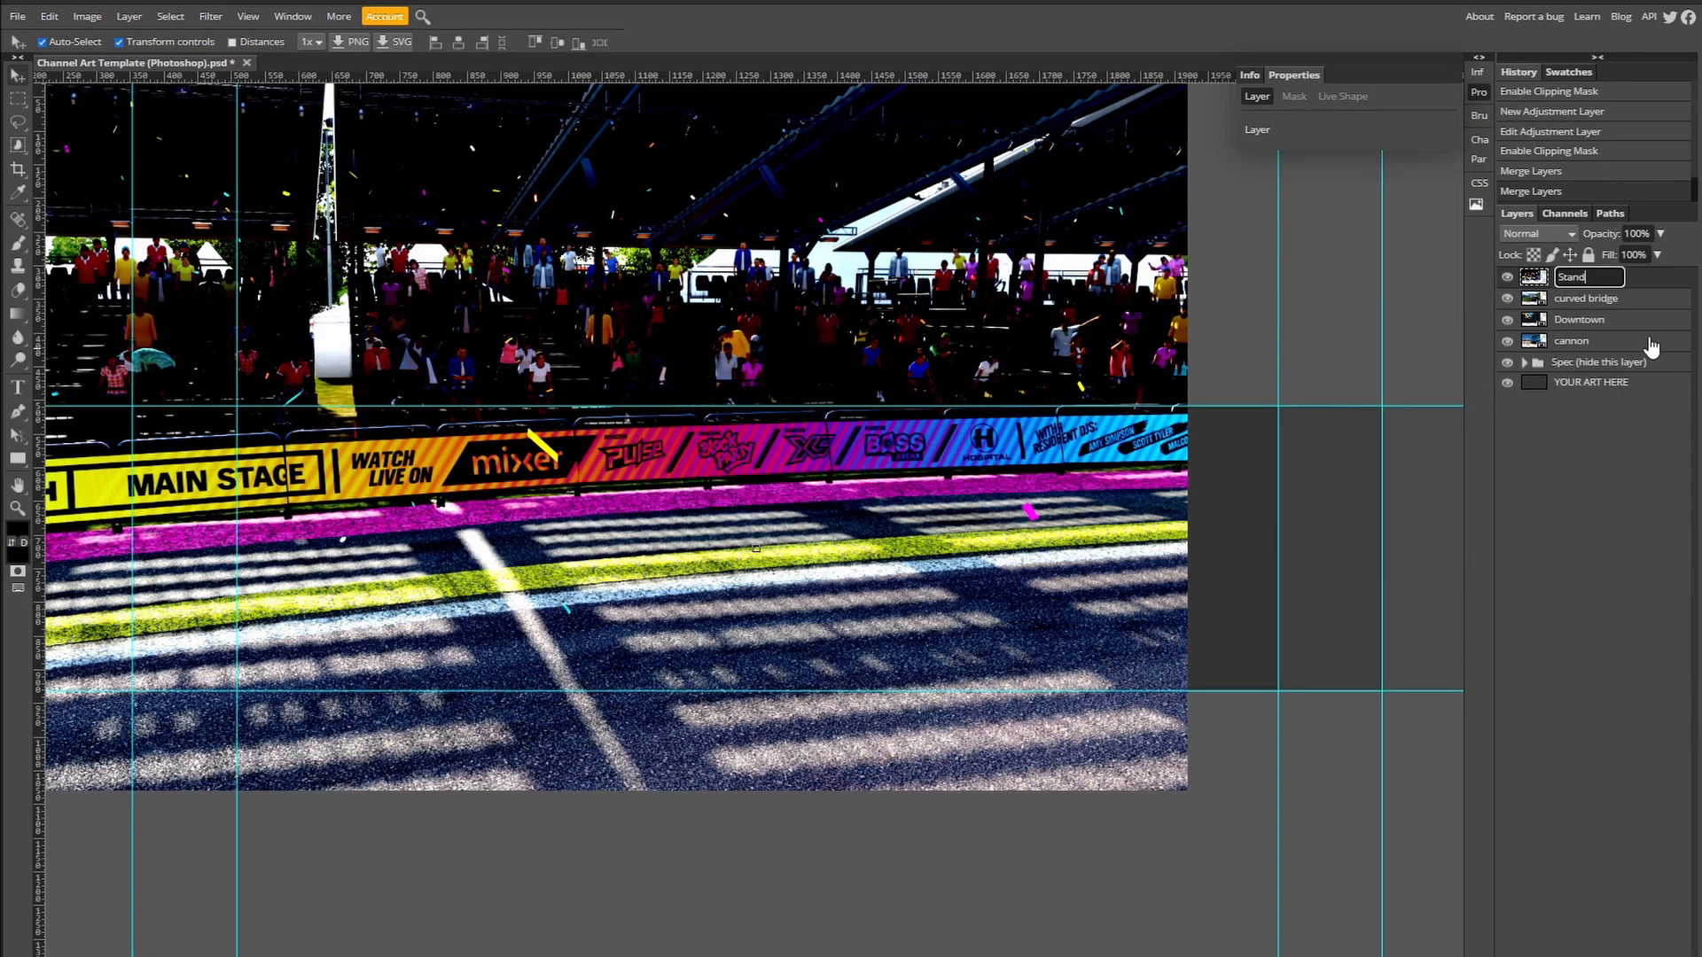
Step: Sharpen the Stand layer with the Unsharp Mask filter
click(211, 16)
click(399, 368)
click(1064, 213)
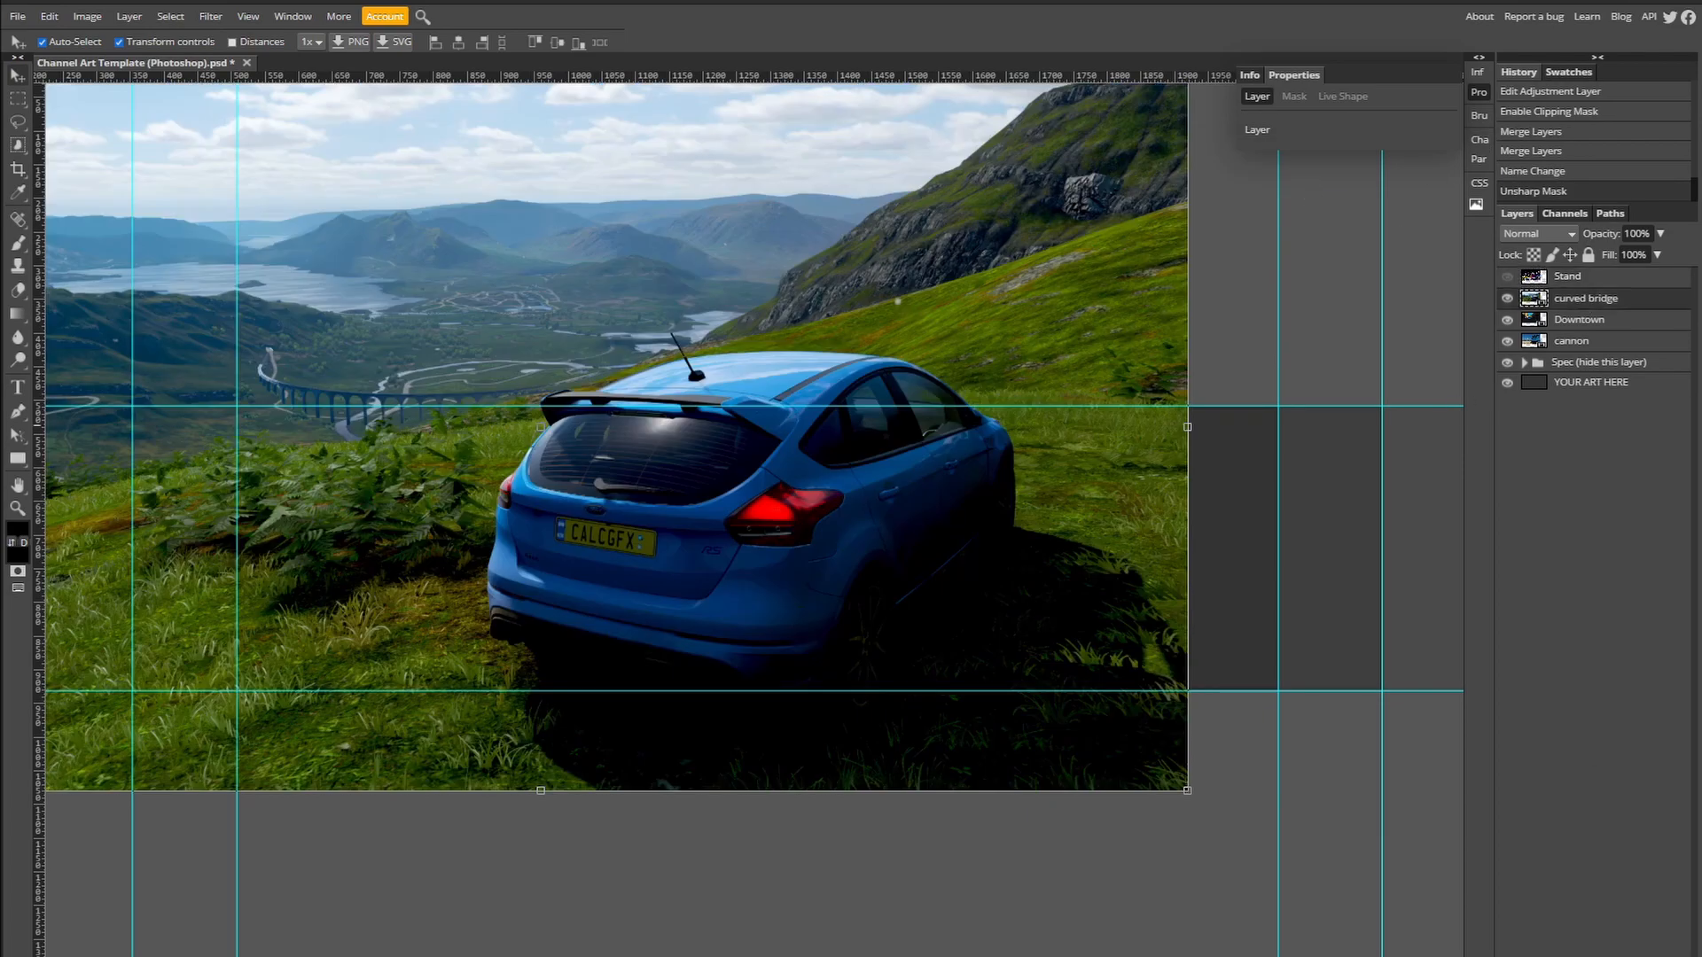
Step: Adjust the contrast of the Brightness/Contrast layer above the curved bridge image
drag(1369, 219, 1355, 216)
click(1591, 947)
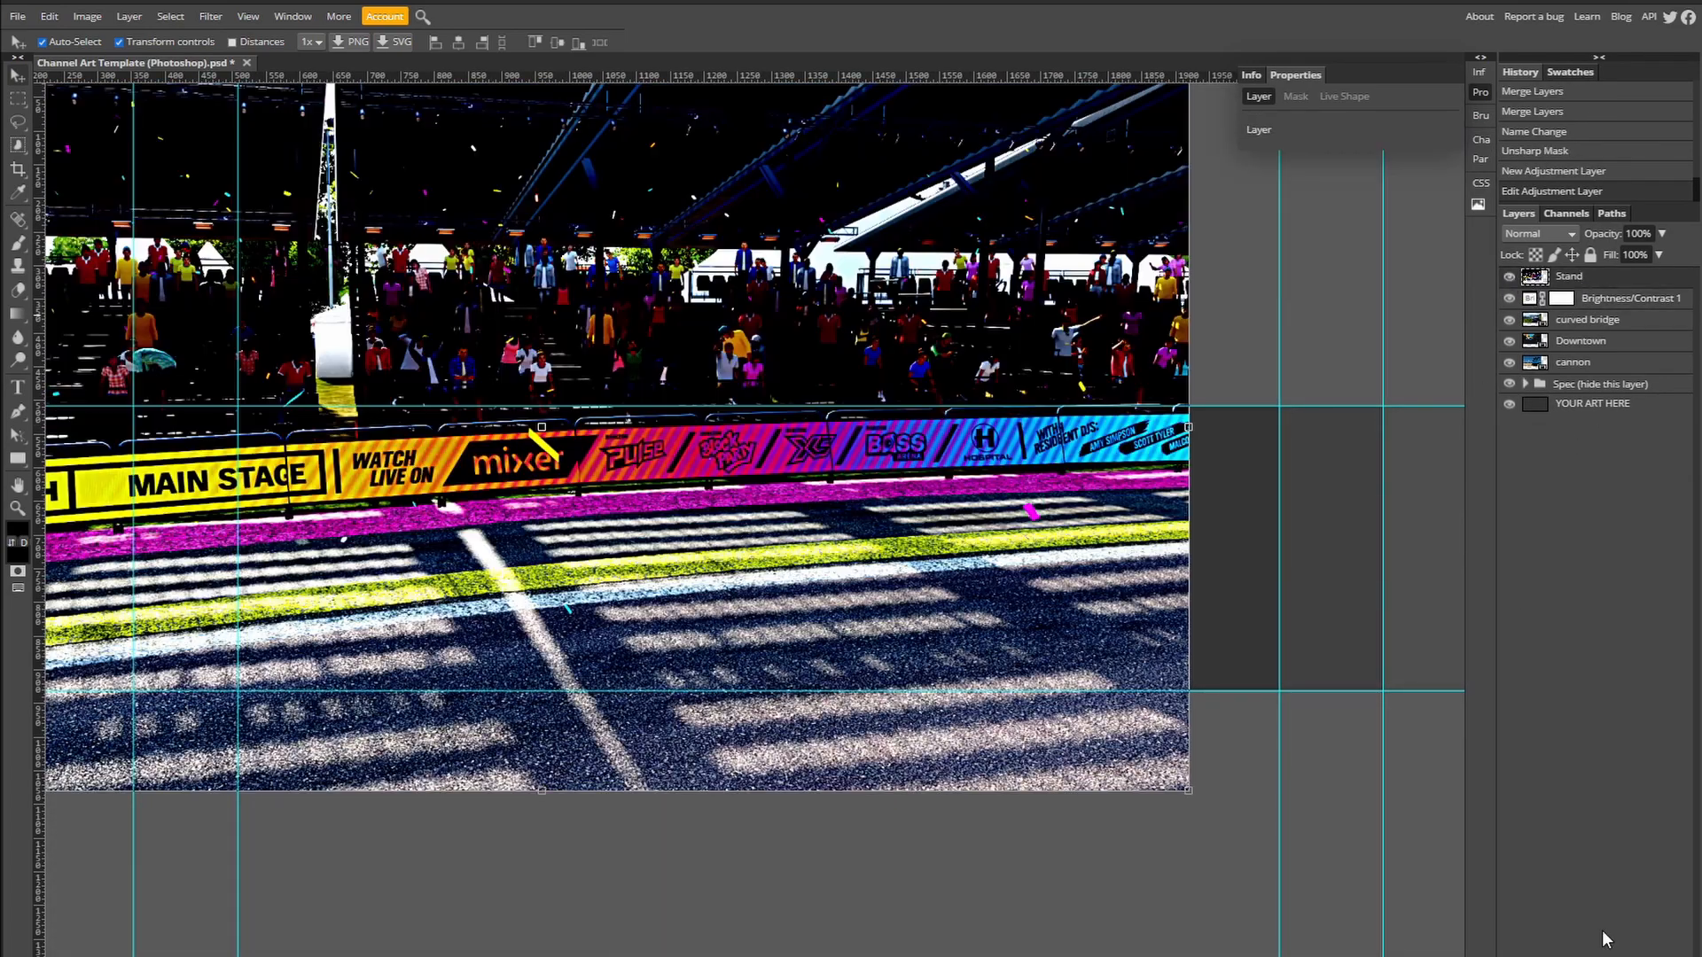
click(1282, 335)
drag(1285, 342, 1285, 278)
key(Delete)
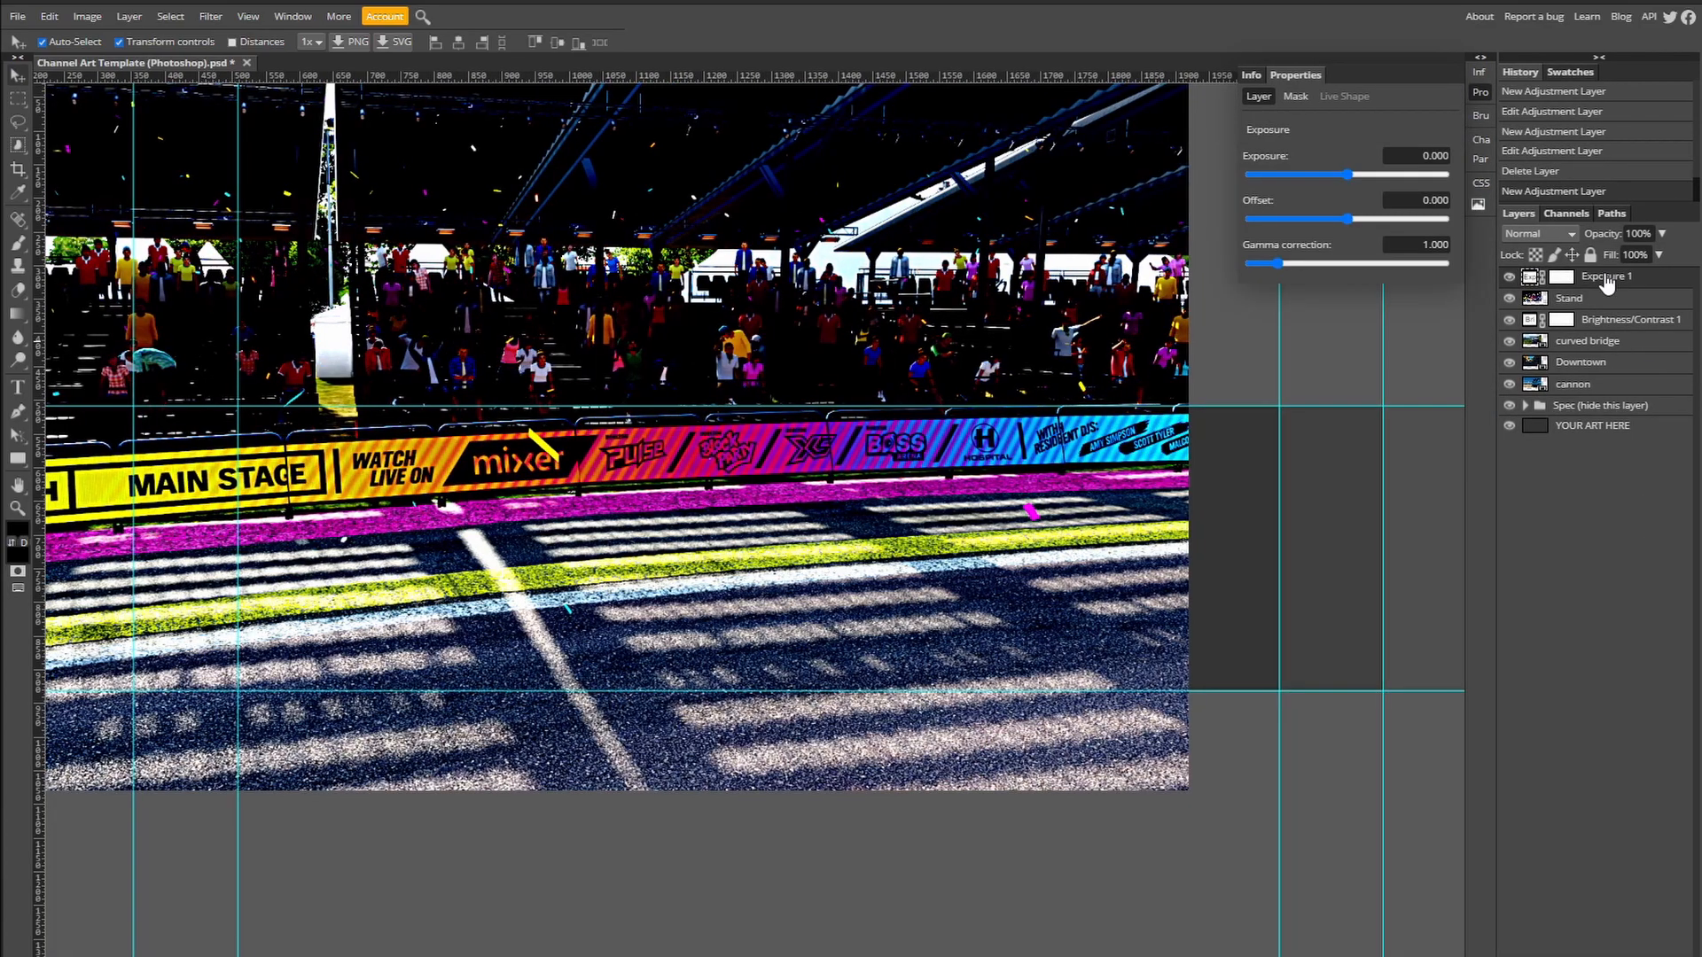
Step: Shape a contrast-boosting S-curve in a Curves adjustment layer above the curved bridge image
click(1289, 313)
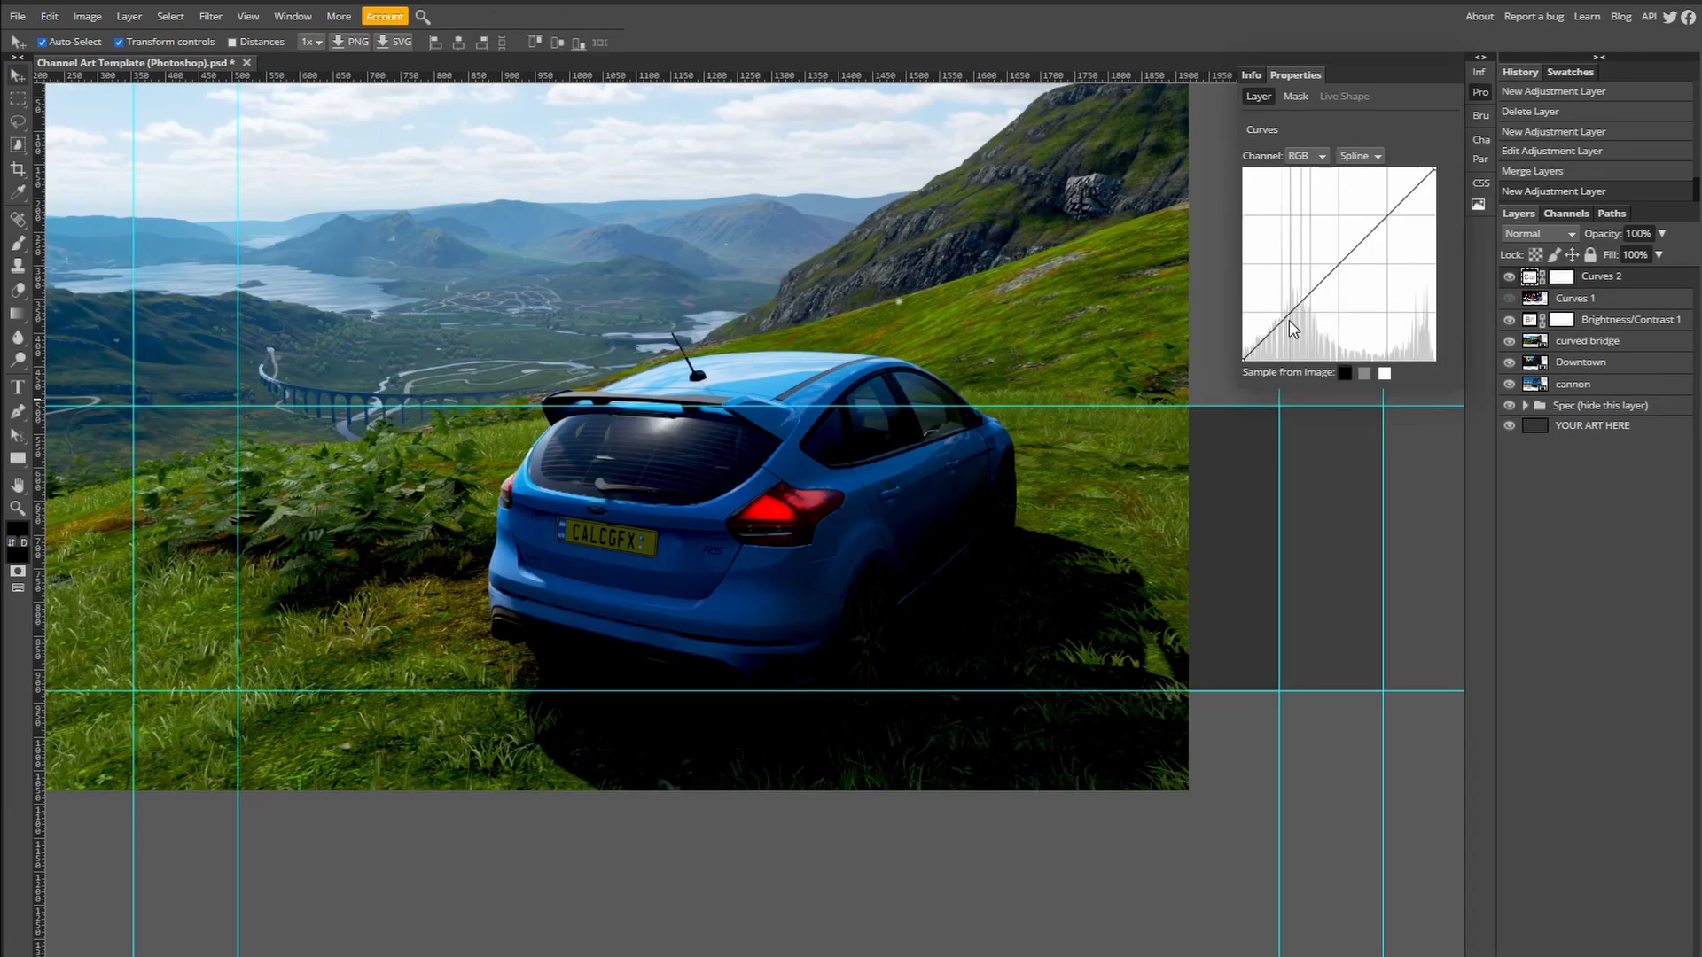
click(1289, 320)
drag(1386, 217, 1387, 208)
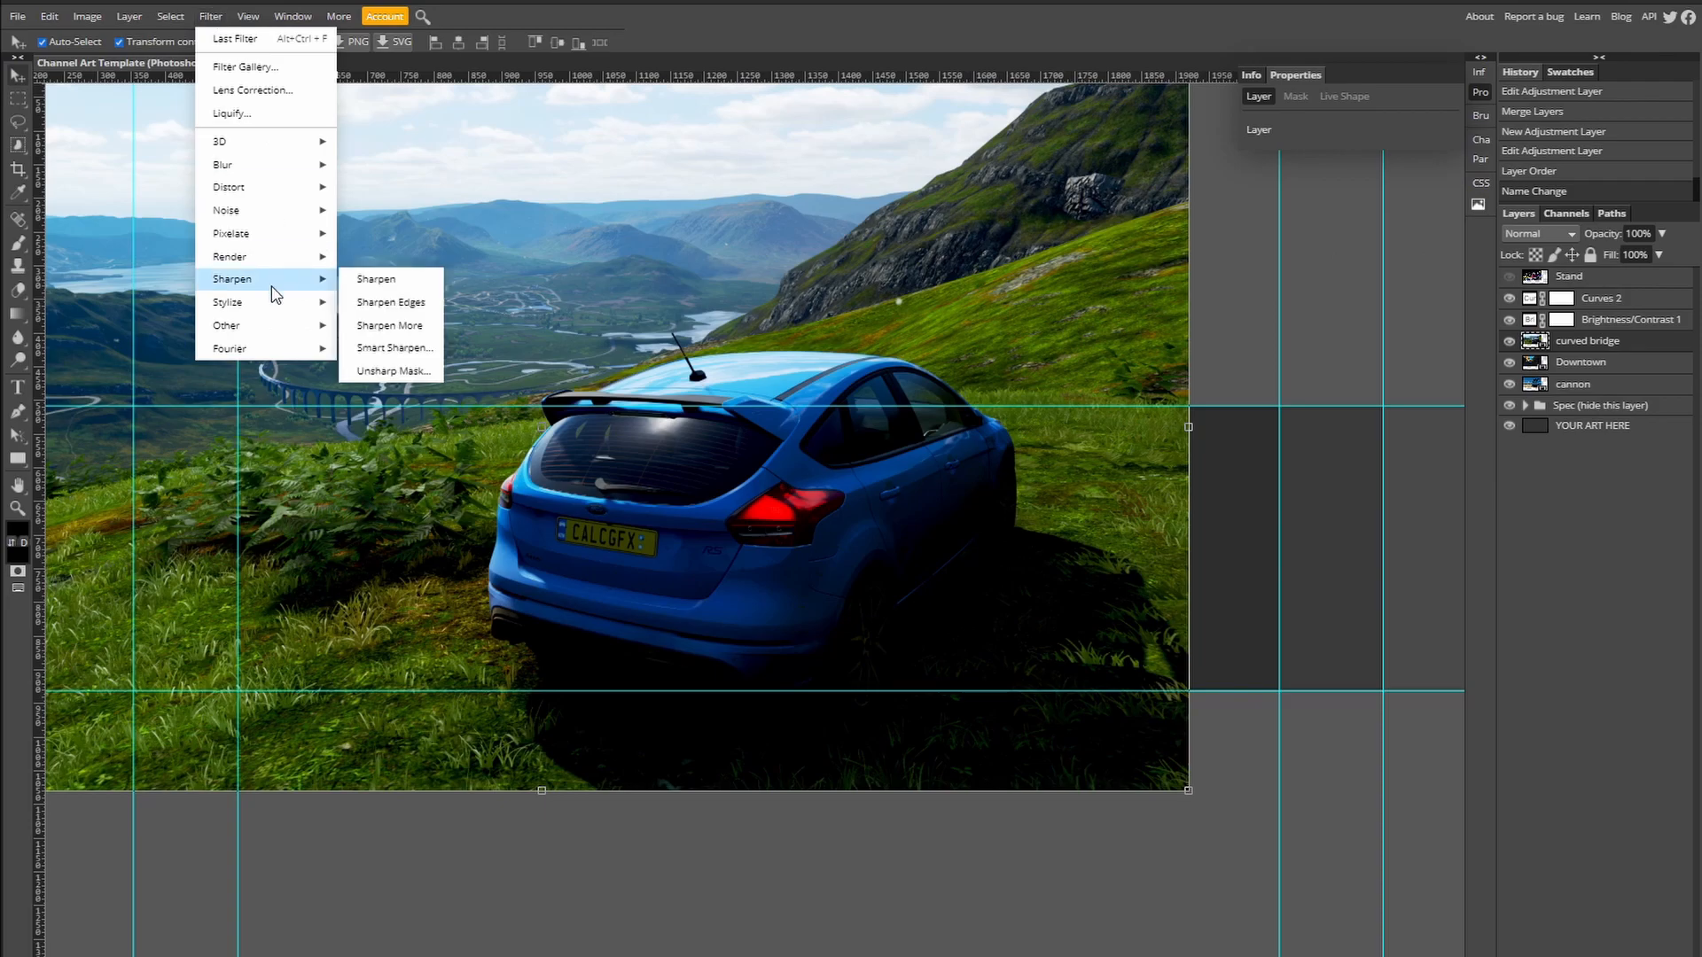
Step: Sharpen the curved bridge image with Unsharp Mask at a 4.5 px radius and rename the merged layer Curved Bridge
click(381, 368)
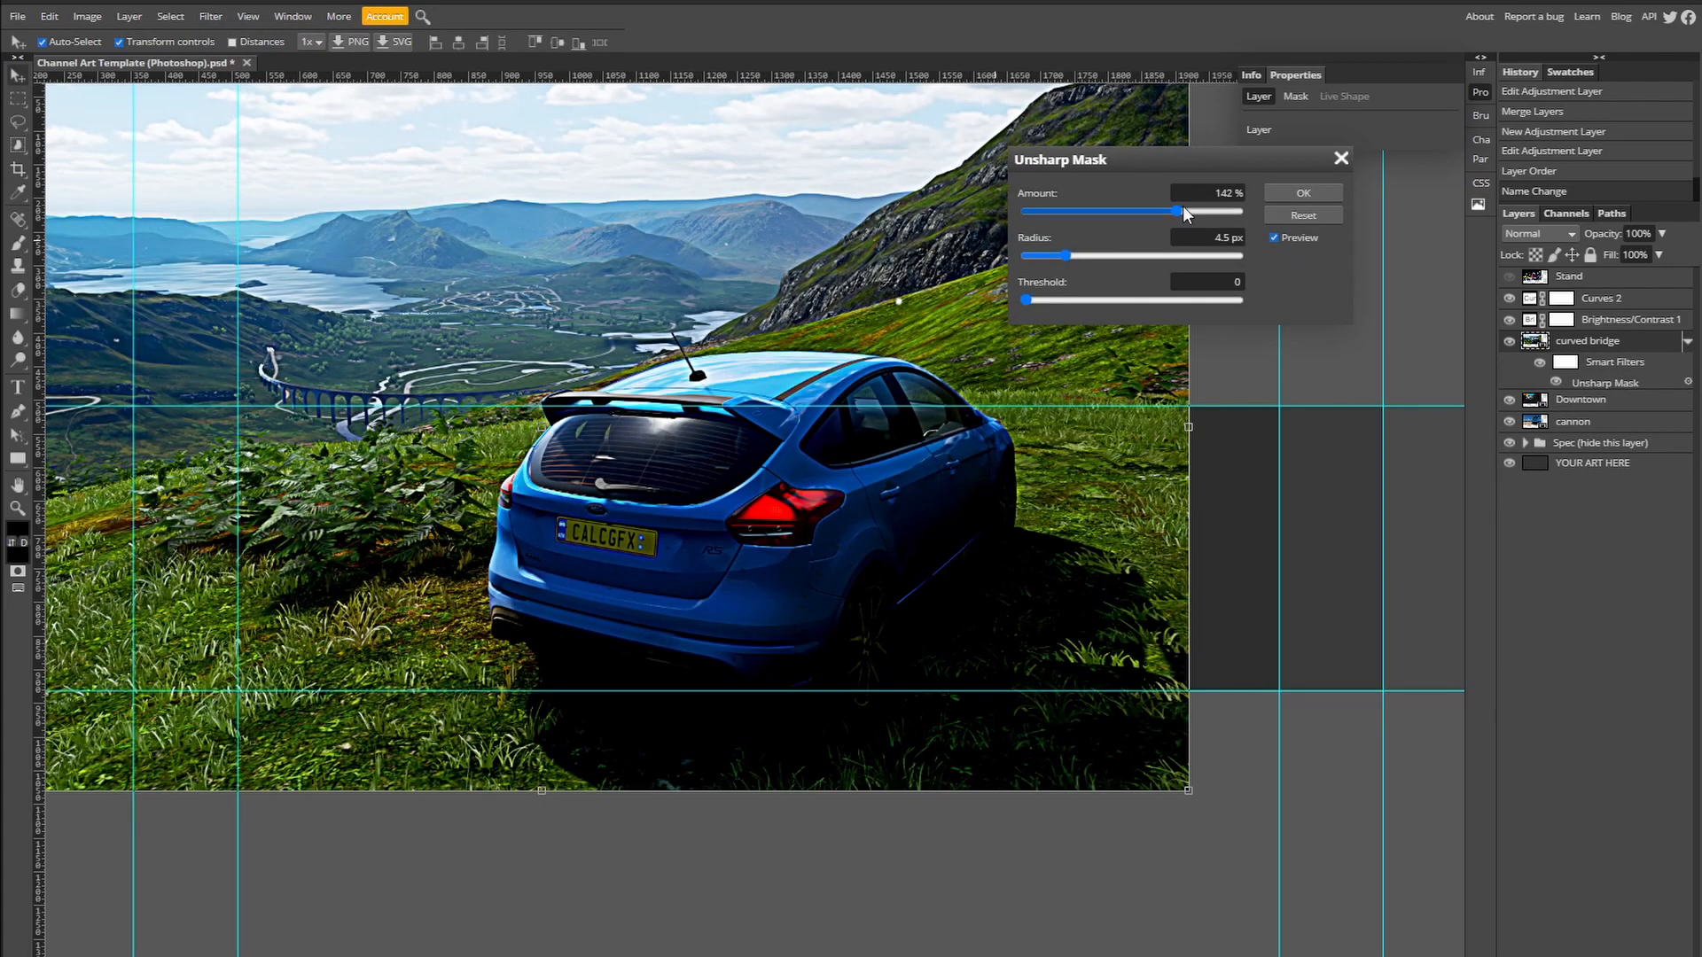
click(1303, 192)
text(C)
text(urved Bridge)
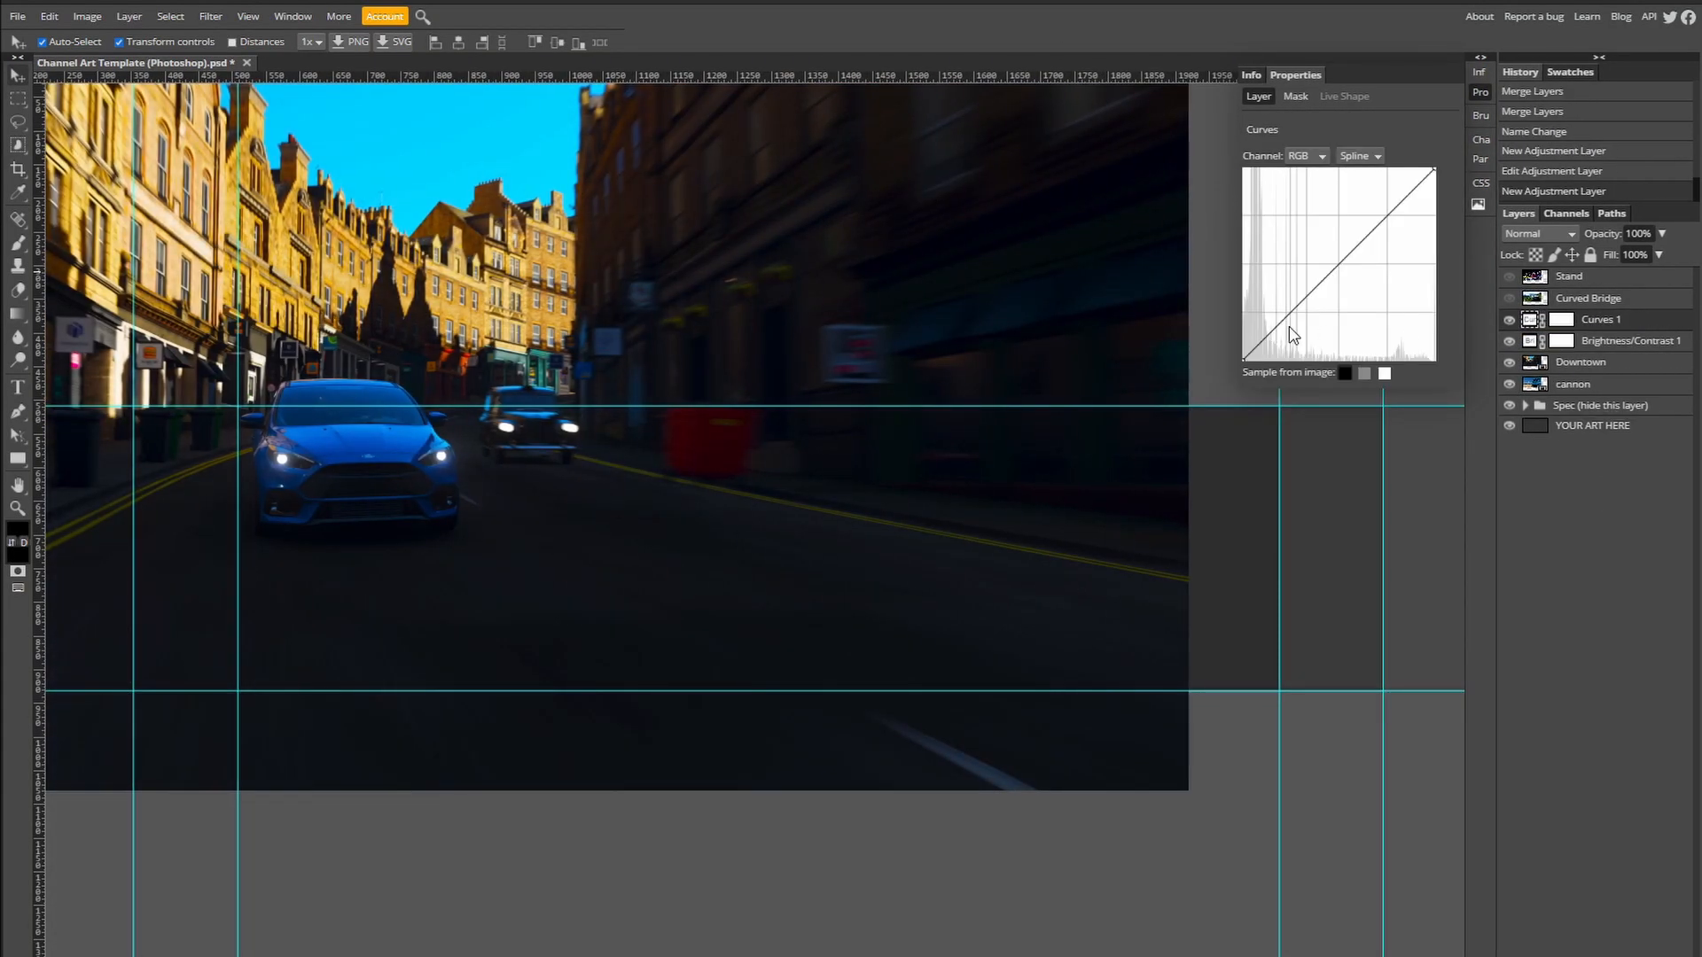
Step: Boost the Downtown image's contrast with Curves and sharpen it with Unsharp Mask at 110% amount and 4.5 px radius
drag(1388, 215, 1390, 202)
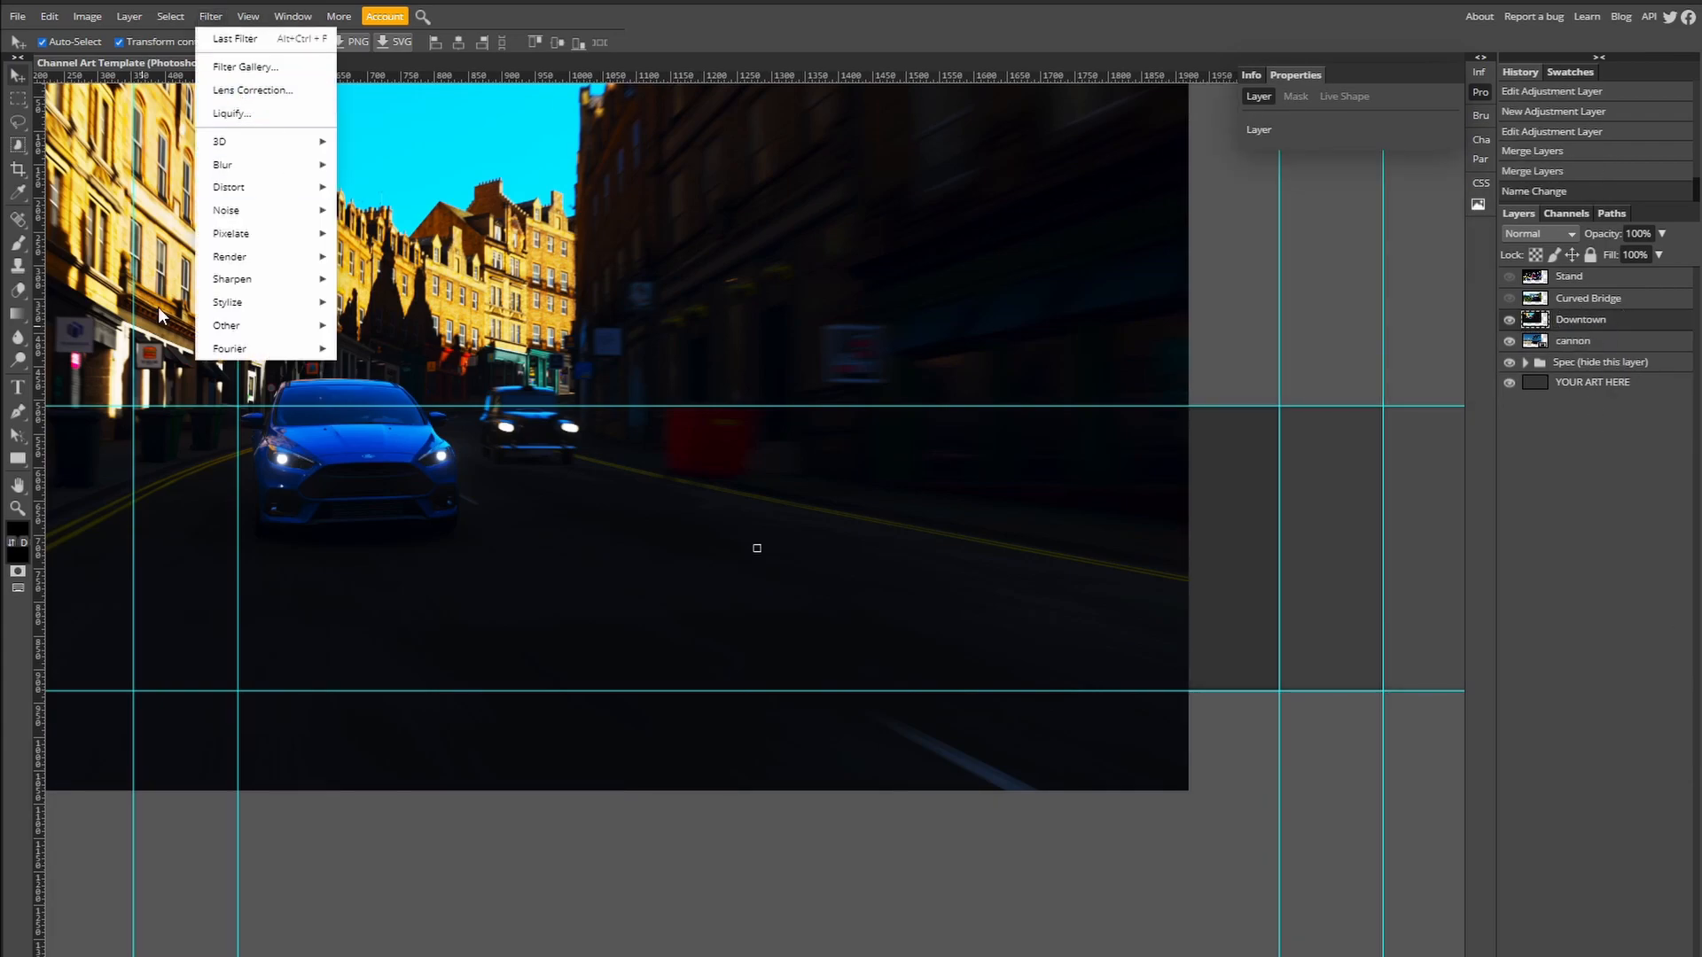
click(382, 372)
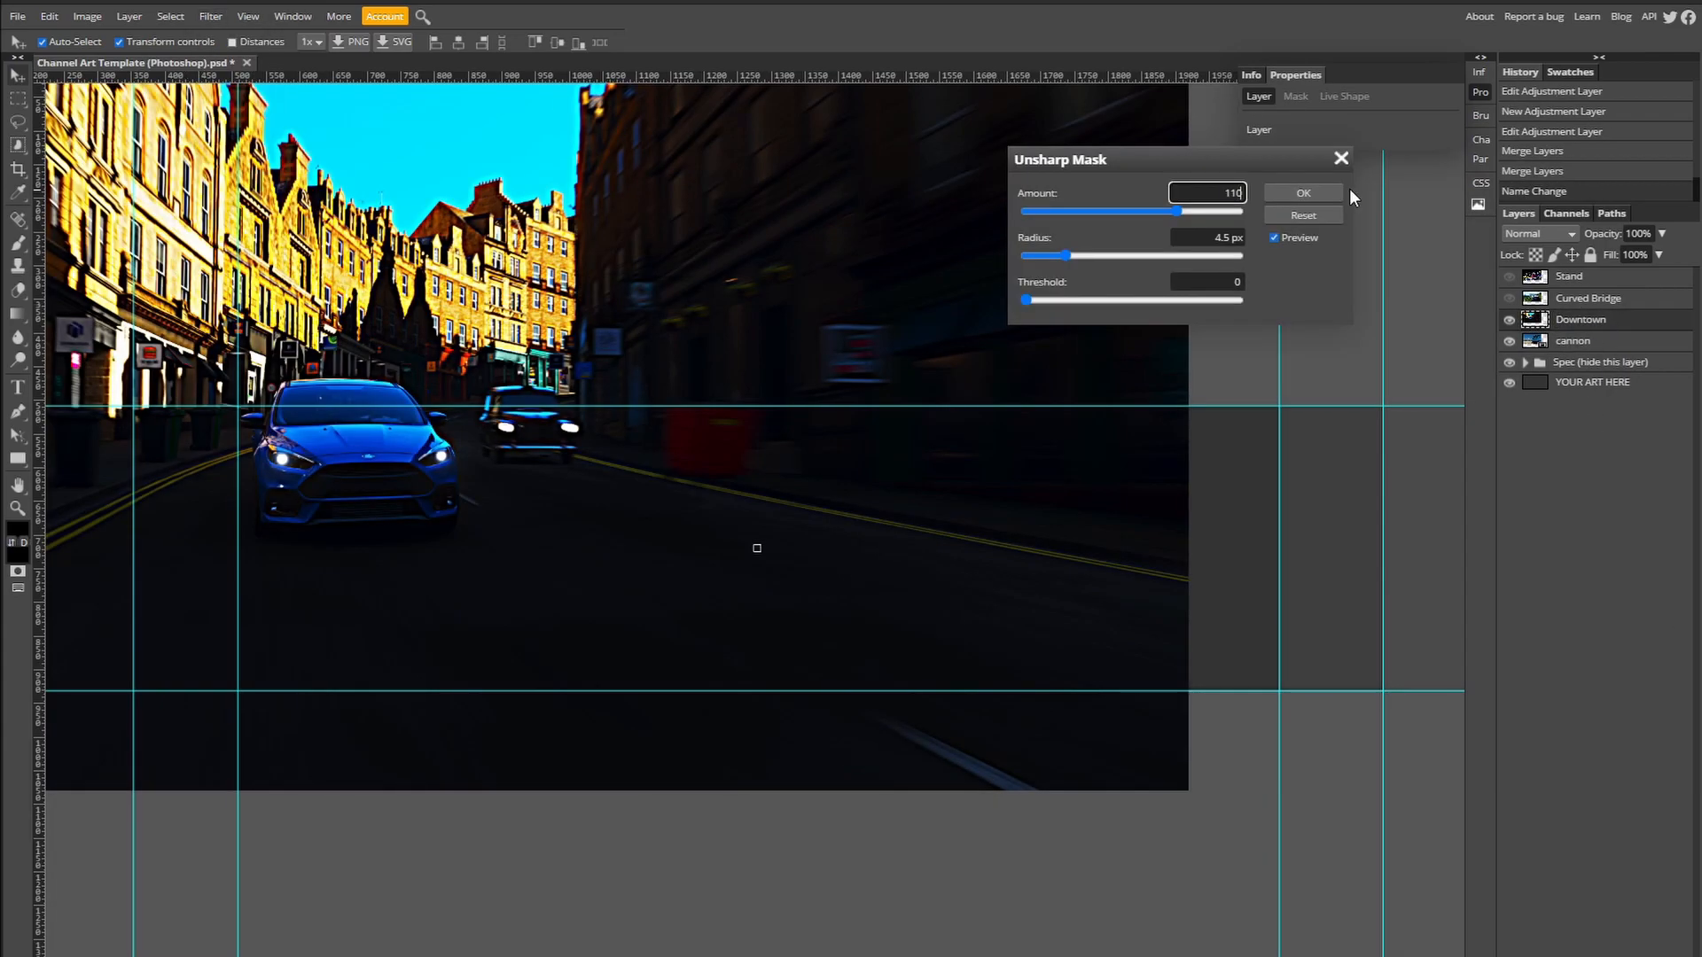
key(Return)
Step: Hide the Downtown layer and add a Brightness/Contrast adjustment above the cannon layer with brightness 3 and contrast 21
click(1510, 320)
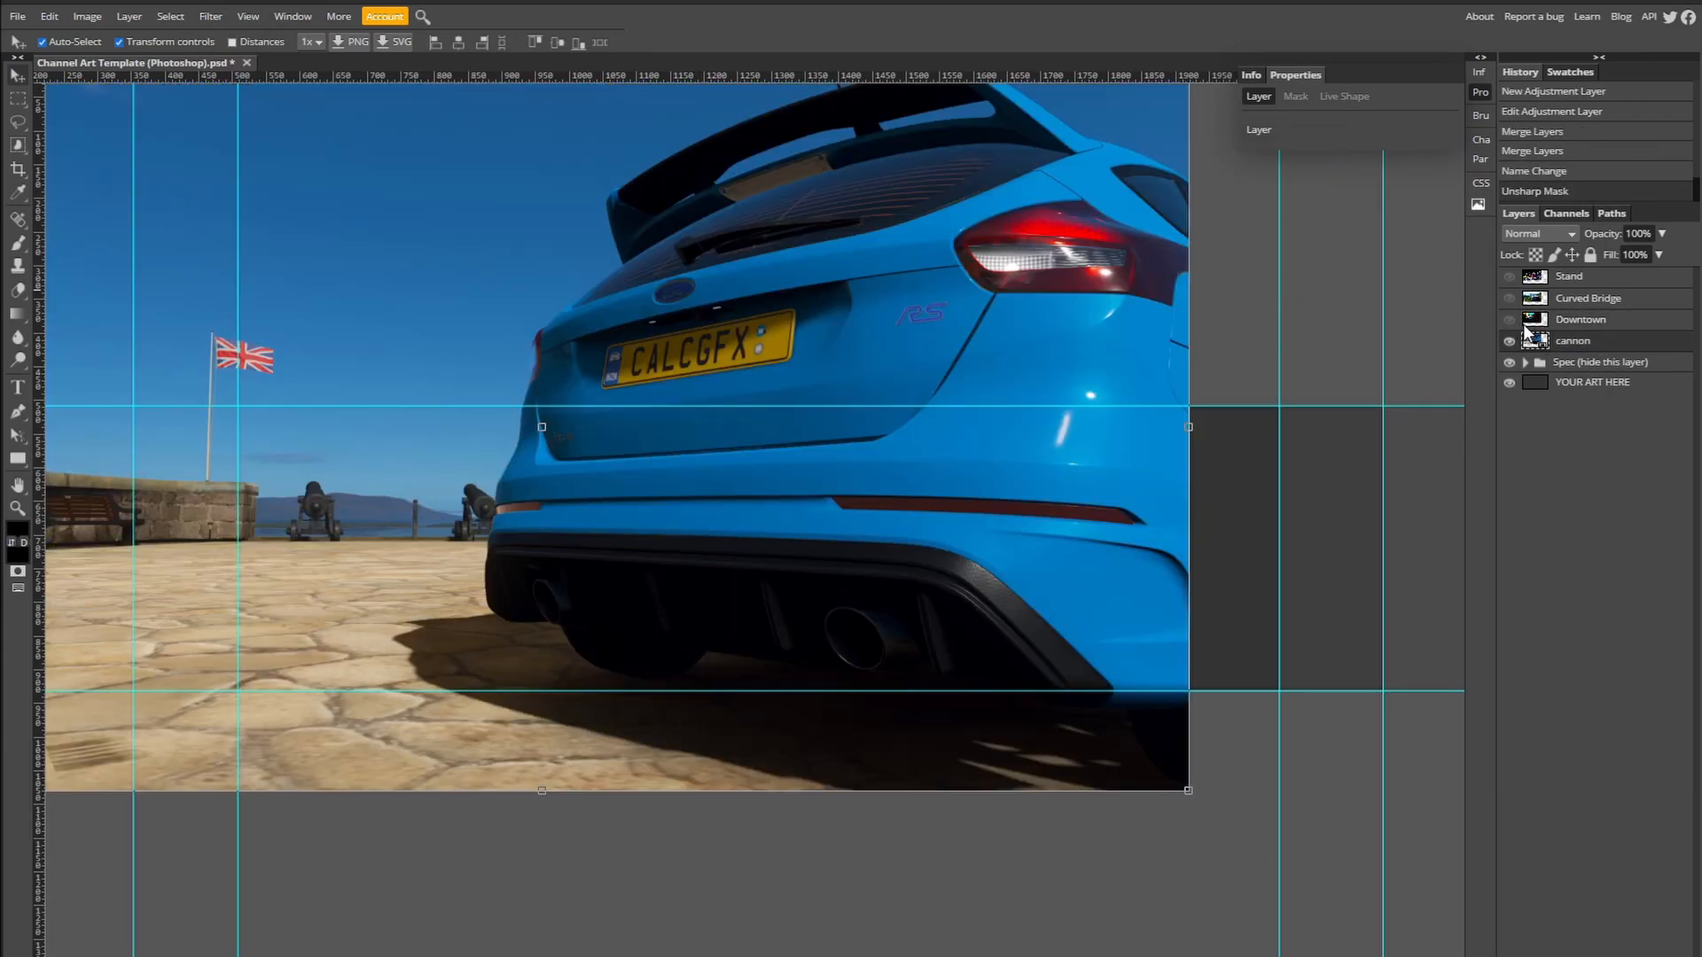
click(1612, 955)
click(1665, 574)
drag(1345, 175, 1369, 220)
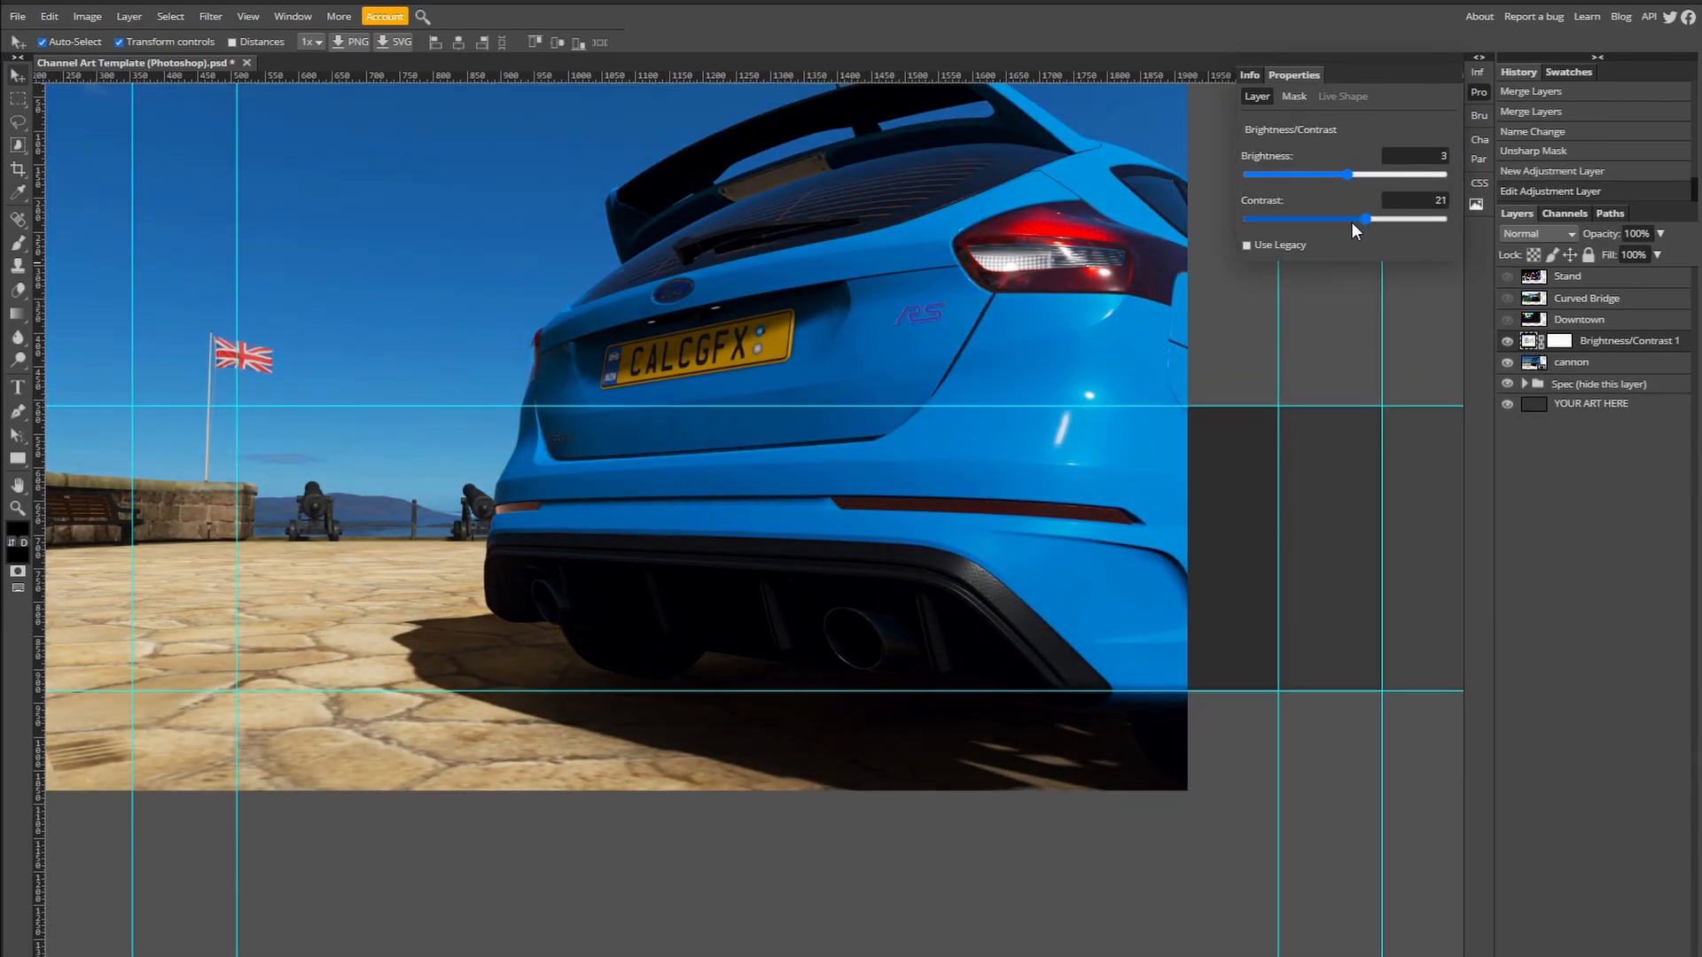
Step: Add a Curves adjustment over the cannon image that darkens the shadows and lifts the highlights into an S-curve
click(1612, 955)
click(1651, 620)
drag(1303, 306, 1289, 326)
drag(1383, 215, 1388, 201)
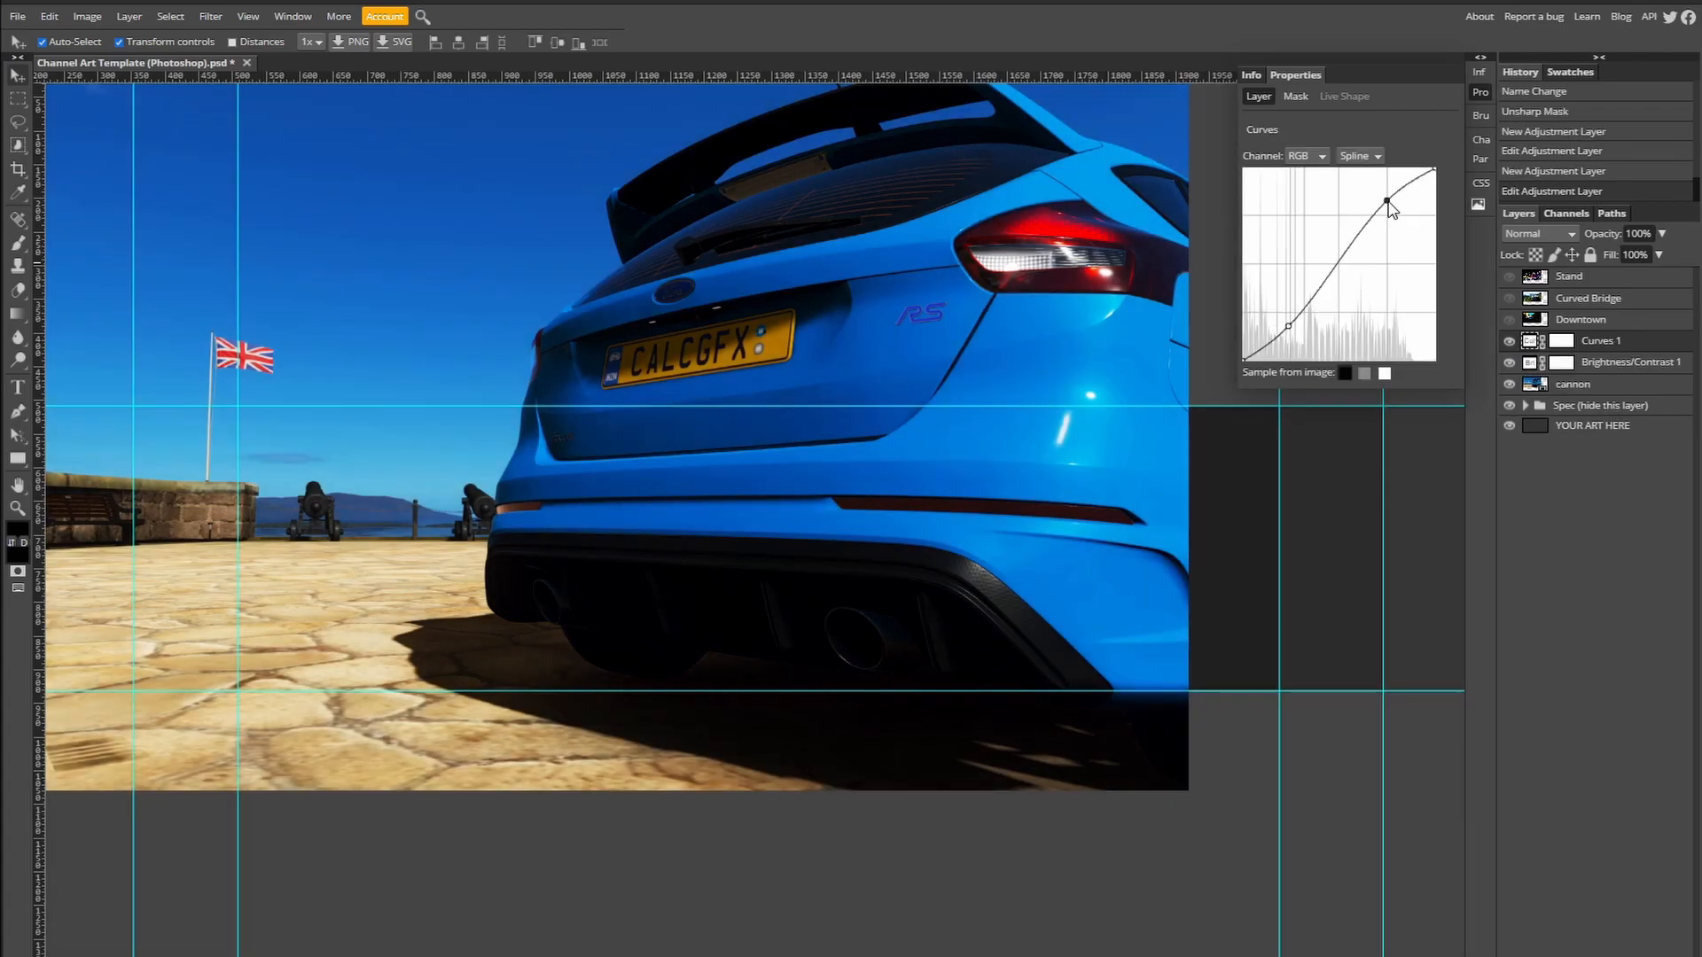
Step: Merge the Brightness/Contrast and Curves adjustment layers with the cannon image
right_click(1622, 359)
click(1668, 707)
right_click(1619, 343)
click(1667, 691)
Step: Sharpen the merged cannon image with Unsharp Mask at 120% amount and 4.5 px radius
click(210, 16)
mouse_move(229, 278)
click(399, 370)
text(120)
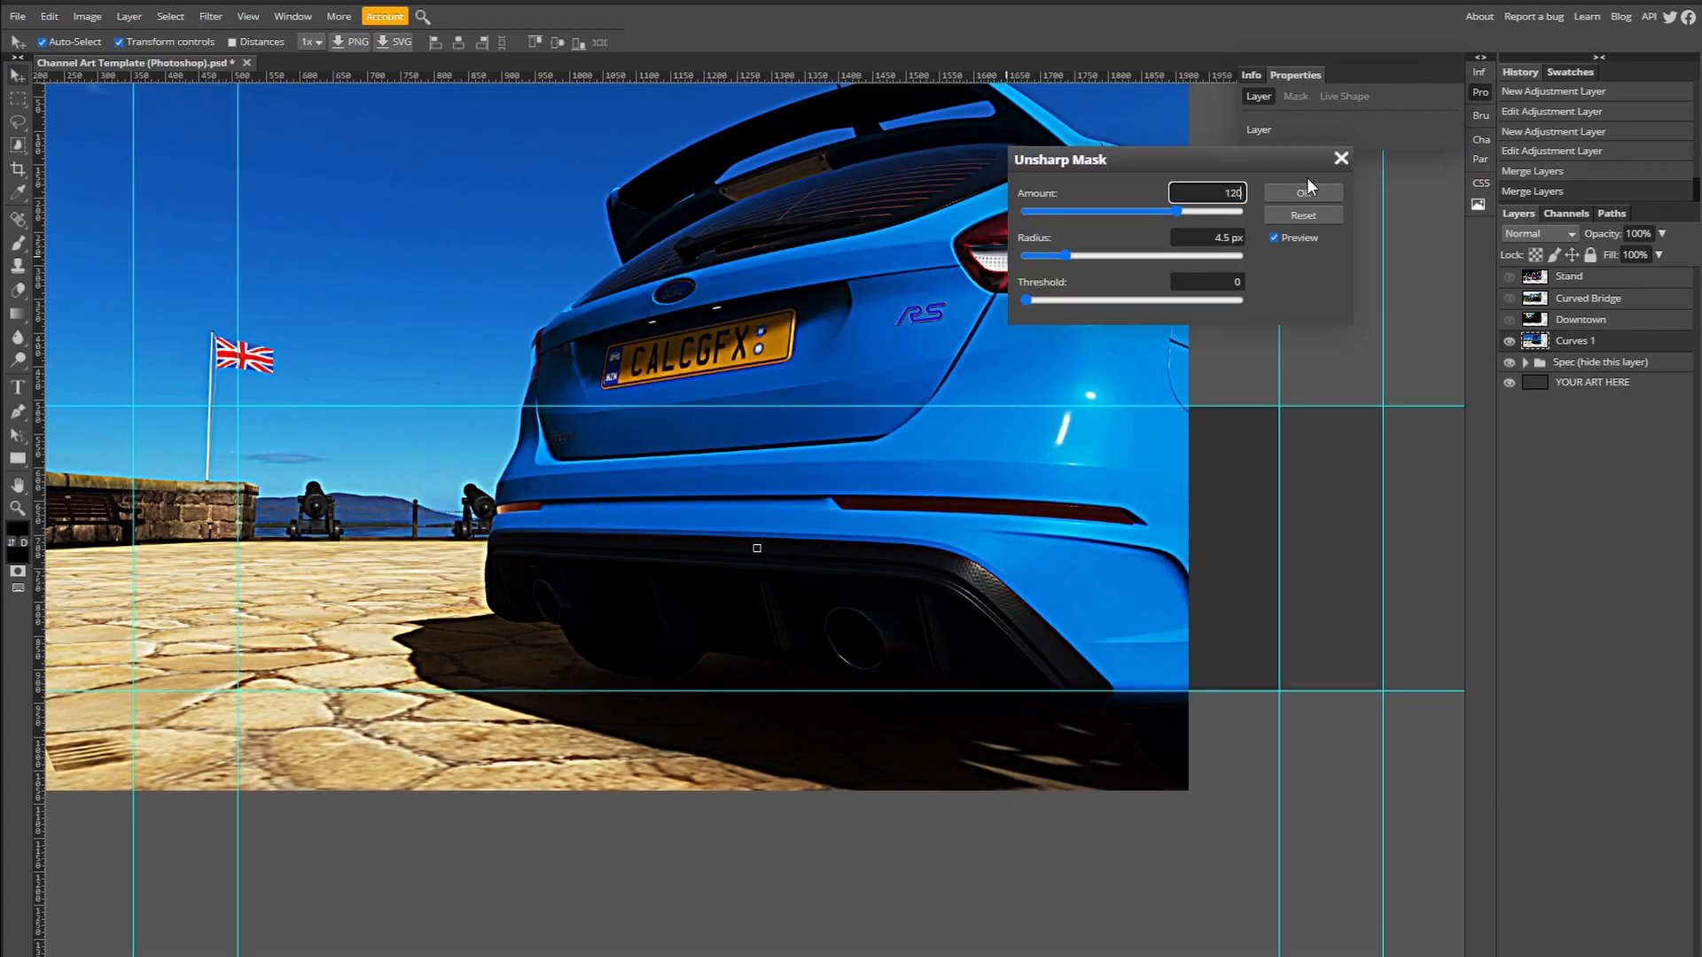
click(1303, 191)
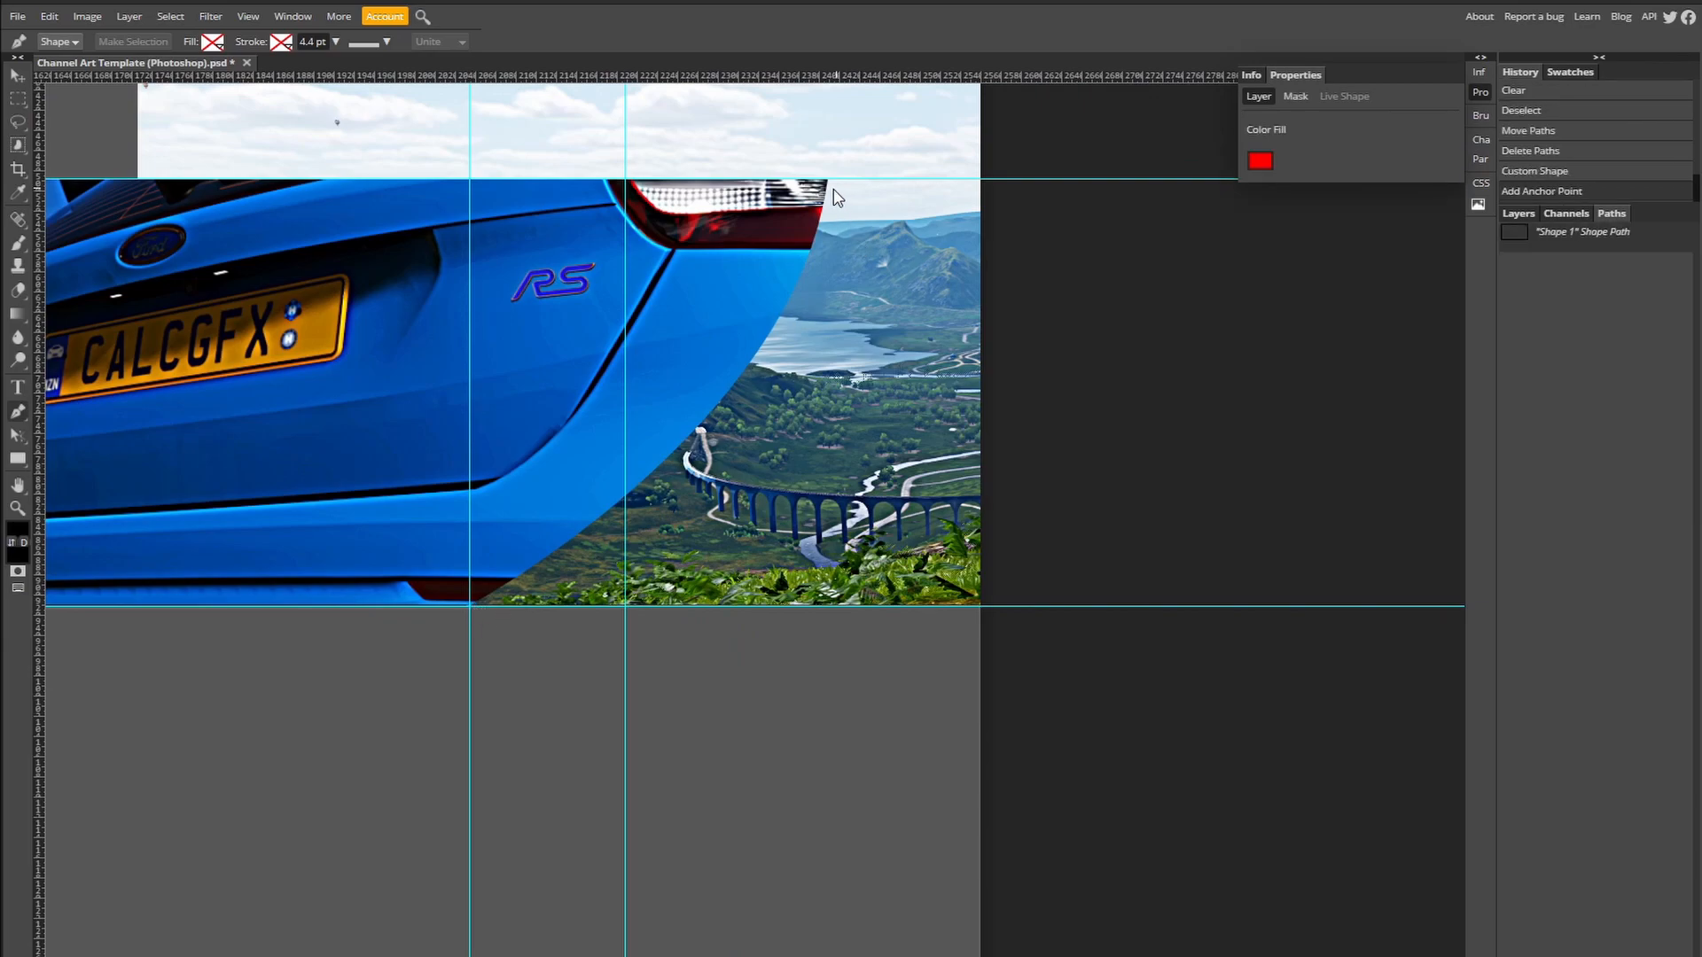
Step: Draw a closed Pen tool shape over the scenery beside the car's cut edge, extending past the canvas, and adjust its fill
drag(829, 169, 976, 333)
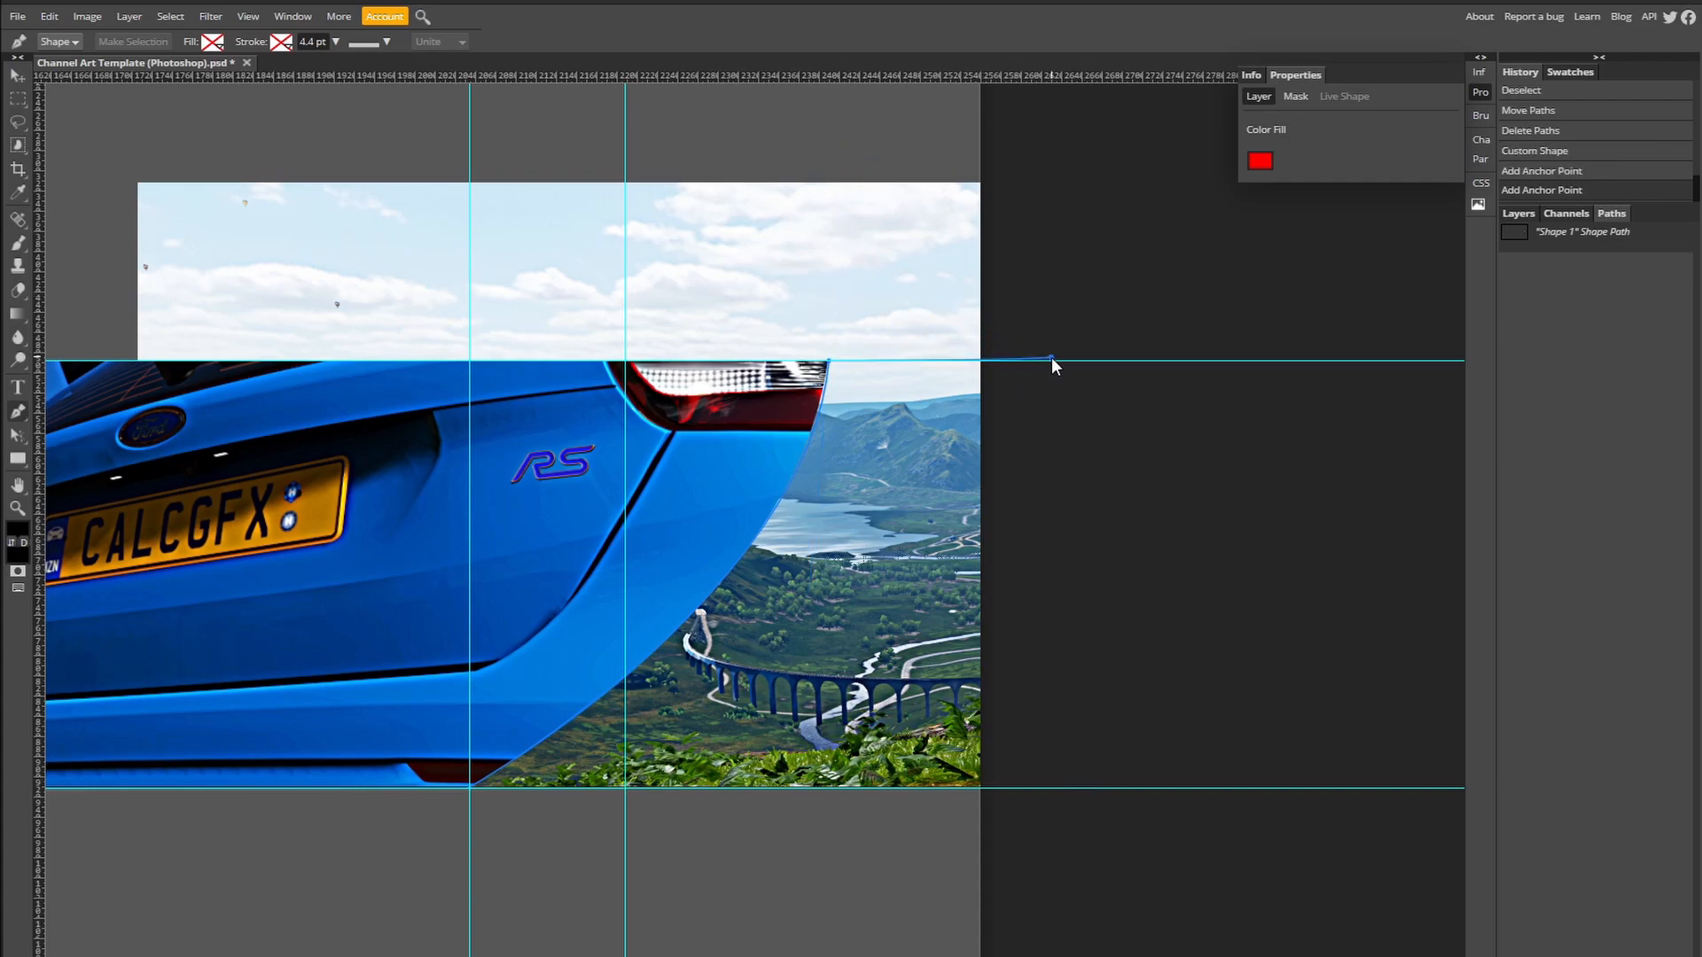
click(1167, 789)
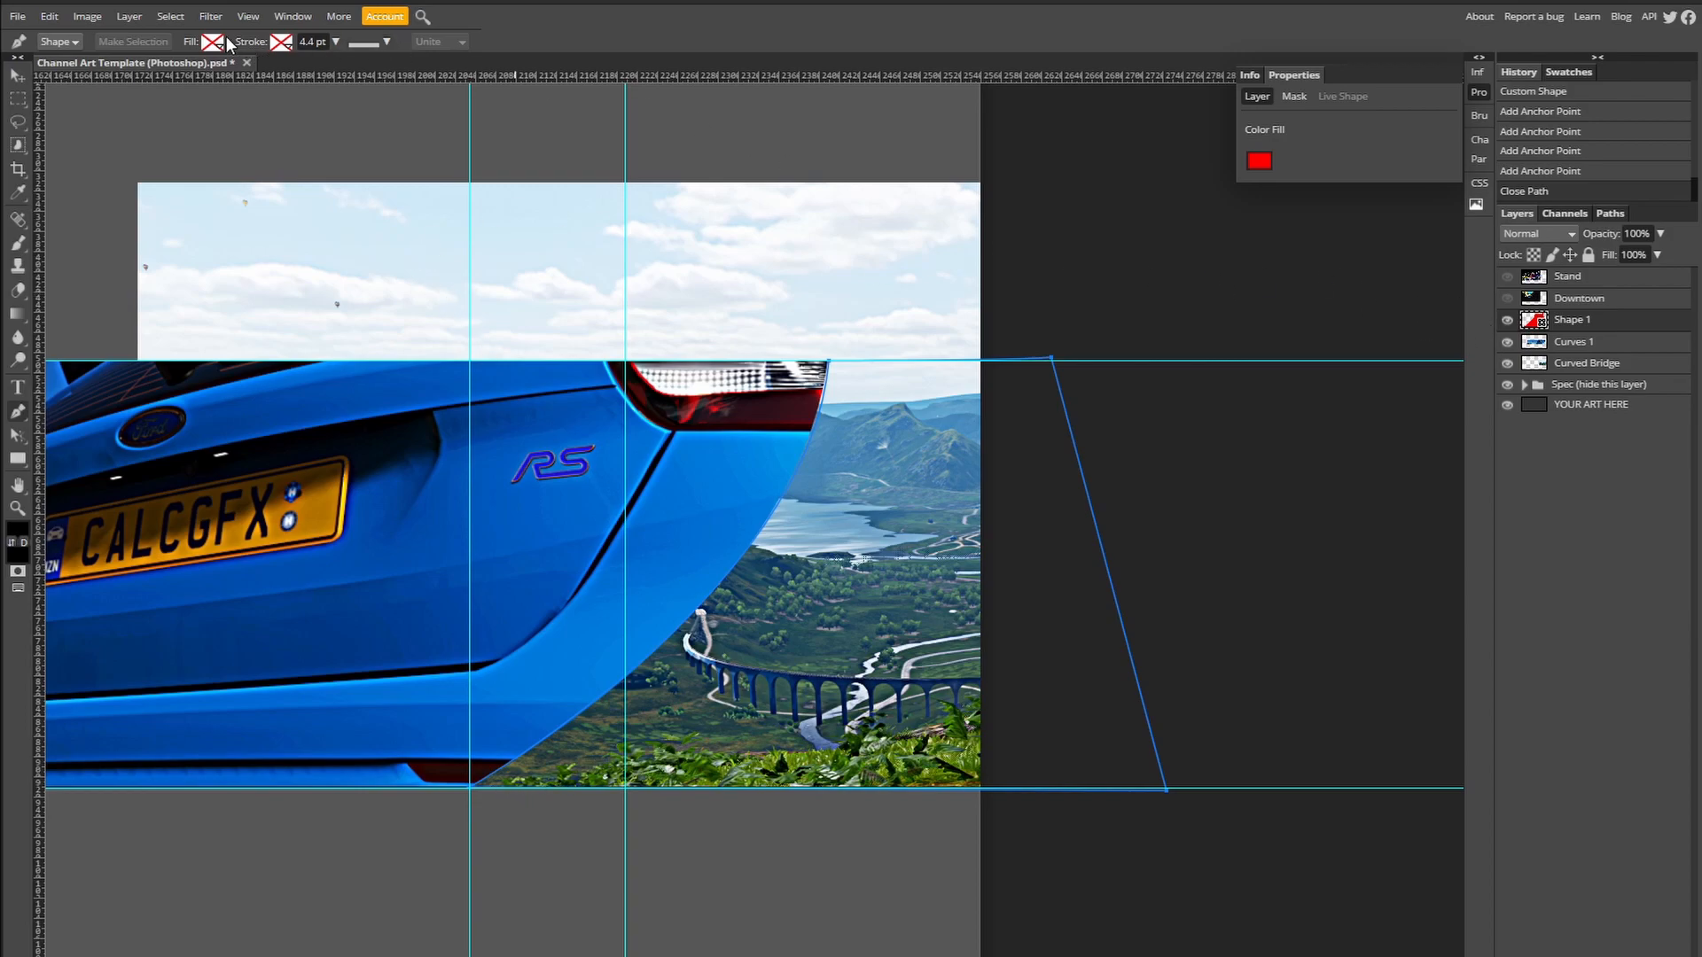
click(284, 71)
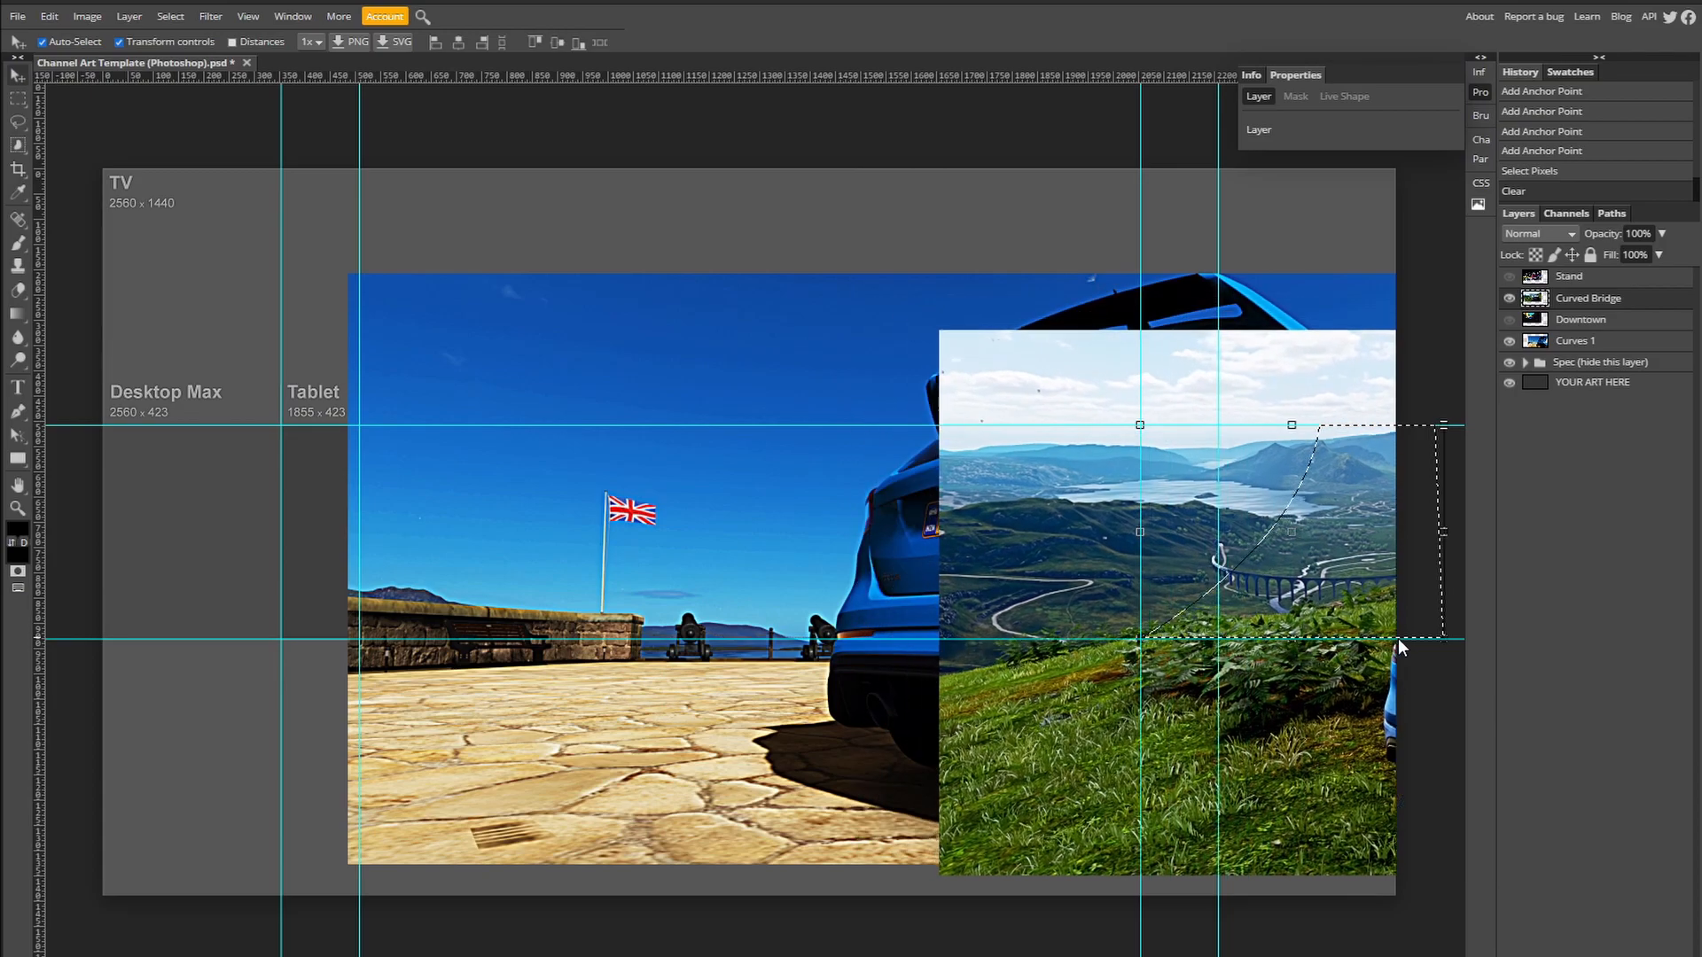
Step: Reposition the Curved Bridge image beside the car and stack it beneath the Curves 1 layer
drag(1440, 649, 1423, 646)
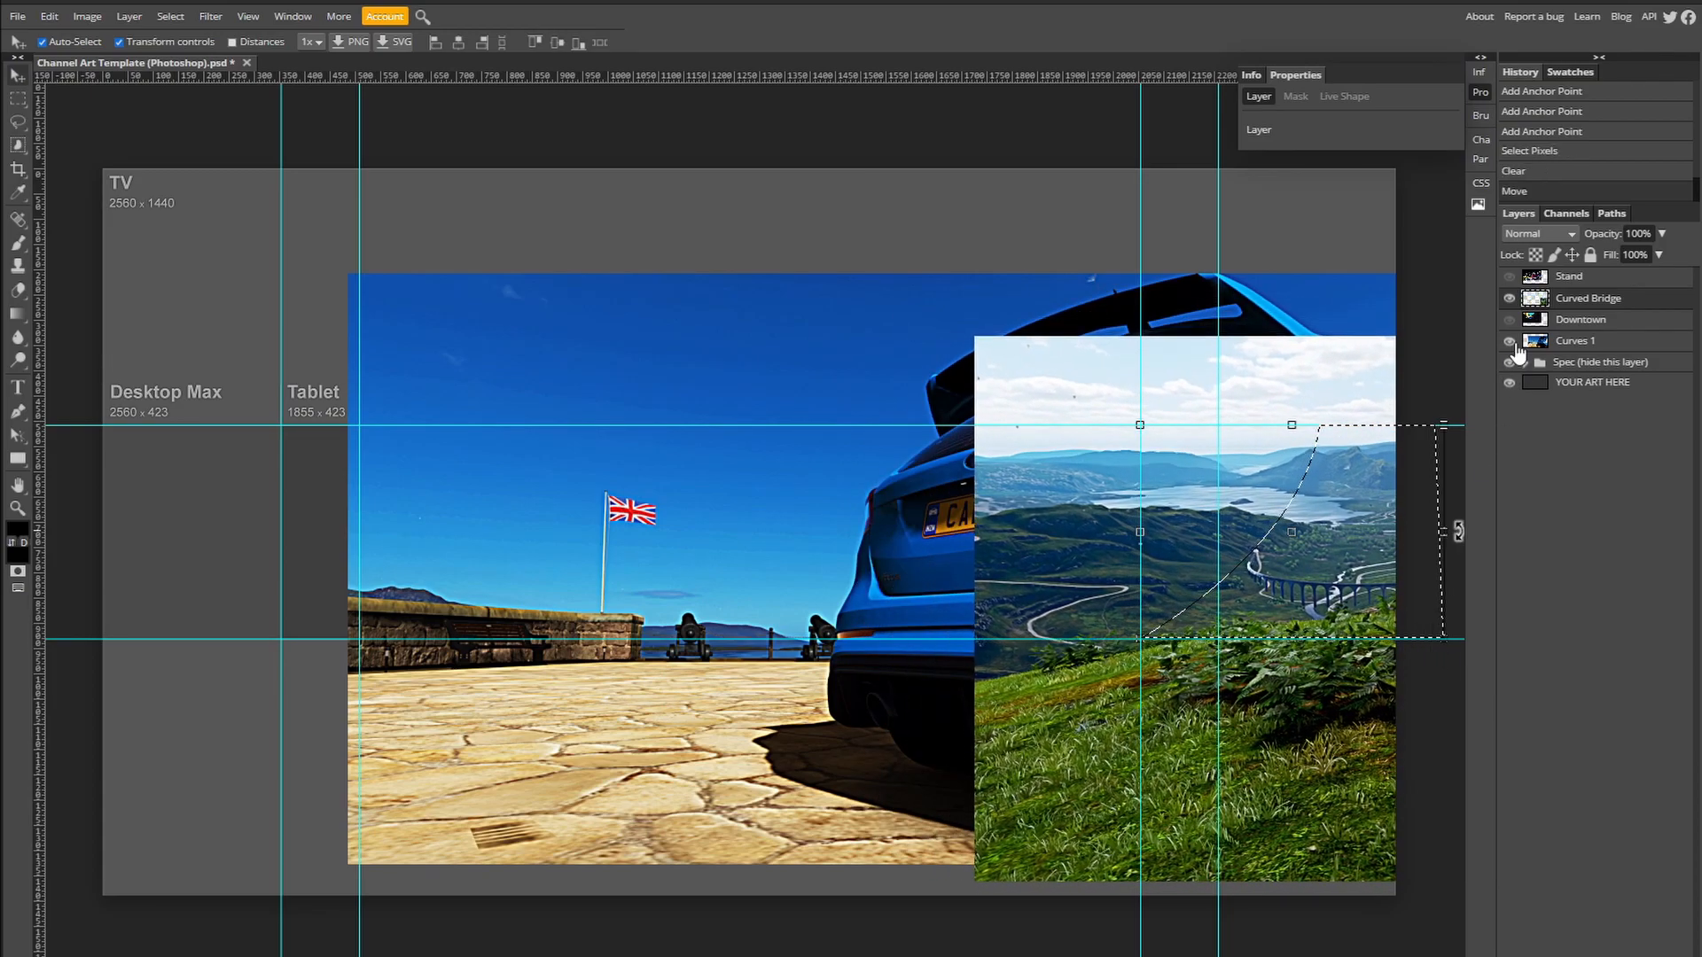
drag(1603, 354, 1603, 357)
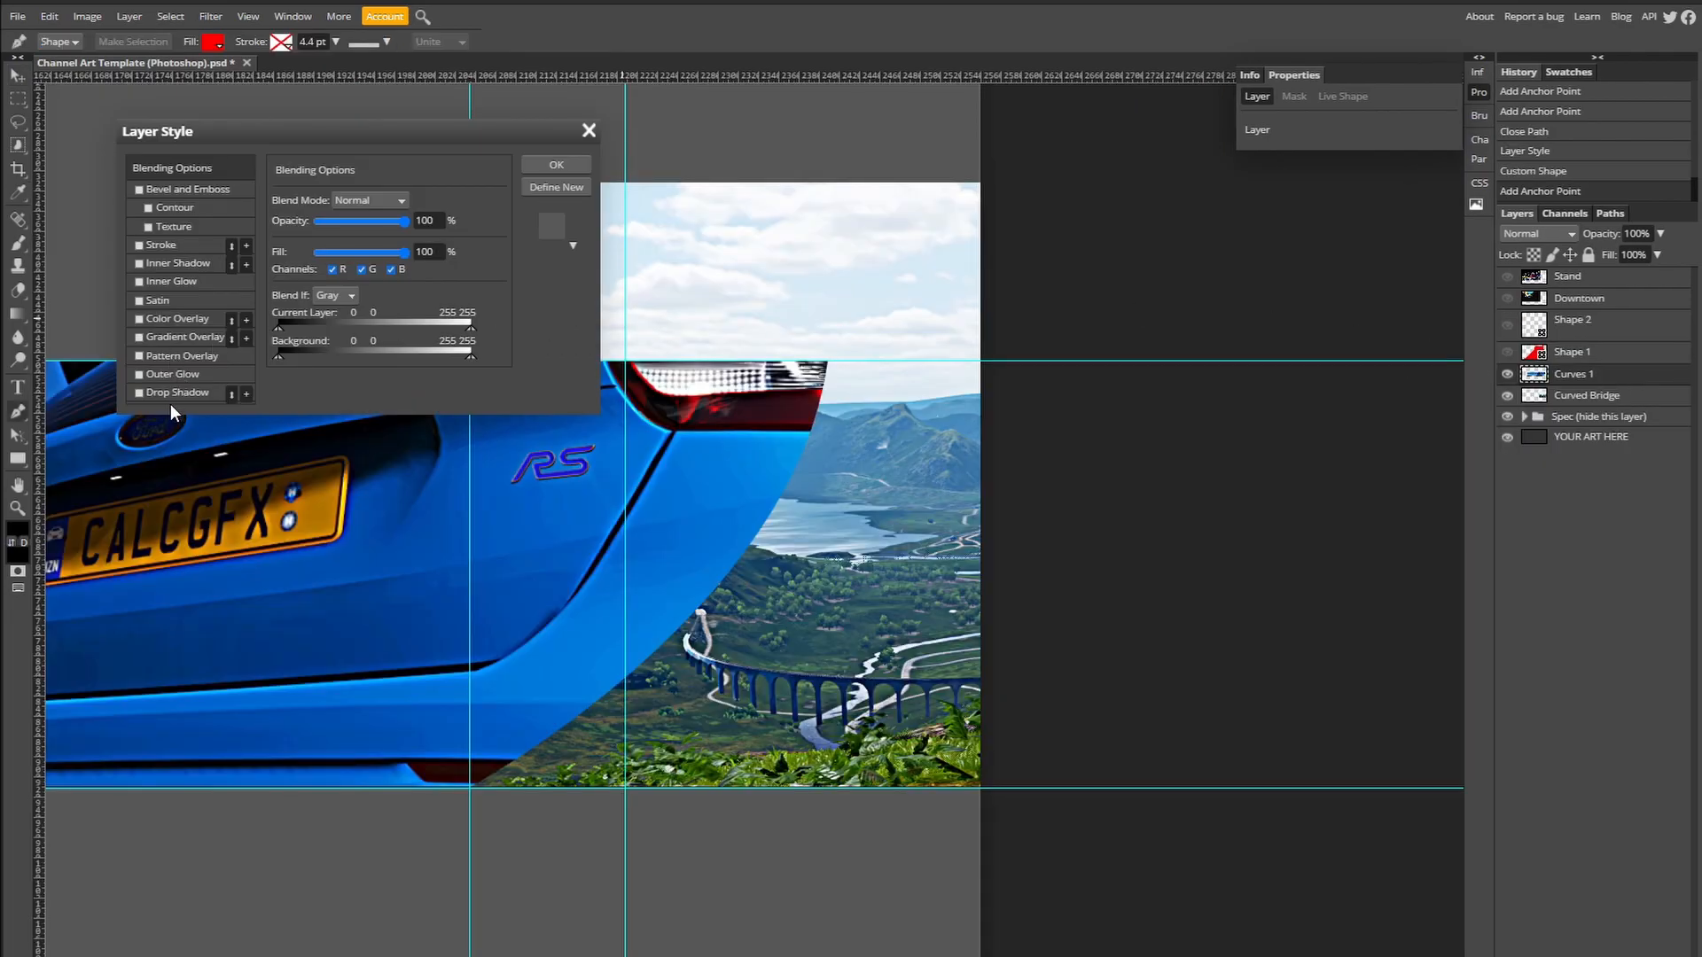
Step: Add a drop shadow to the Curves 1 car layer with Normal blend mode and 100% opacity
click(166, 391)
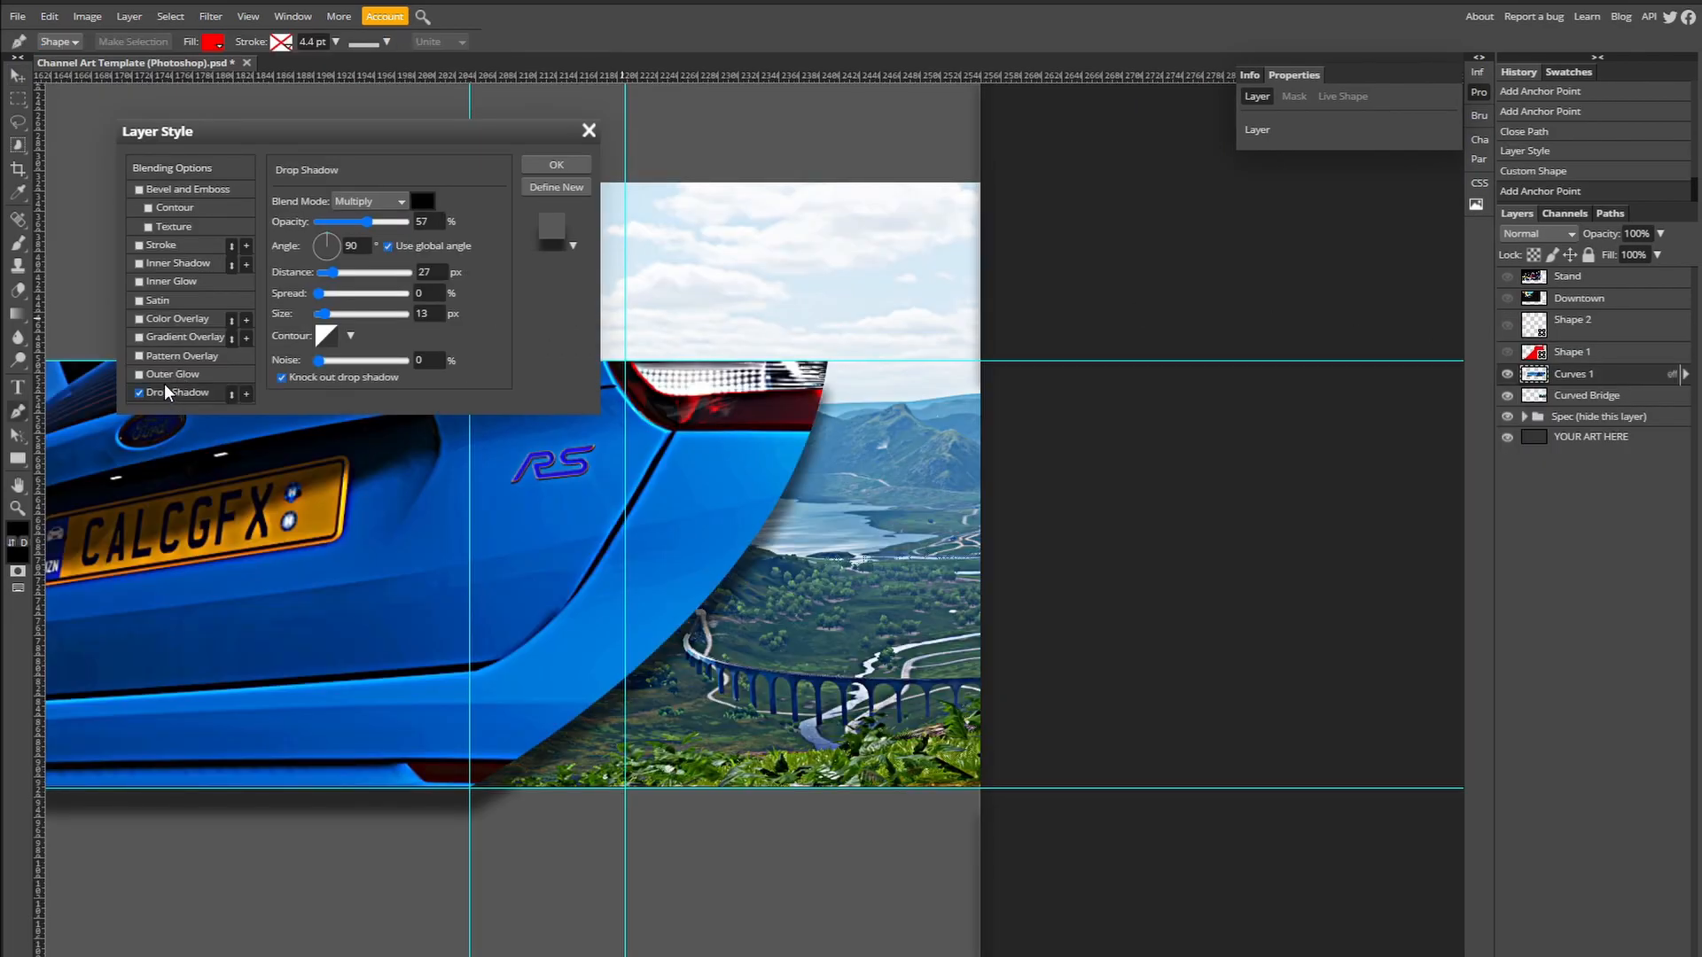
click(368, 201)
click(374, 220)
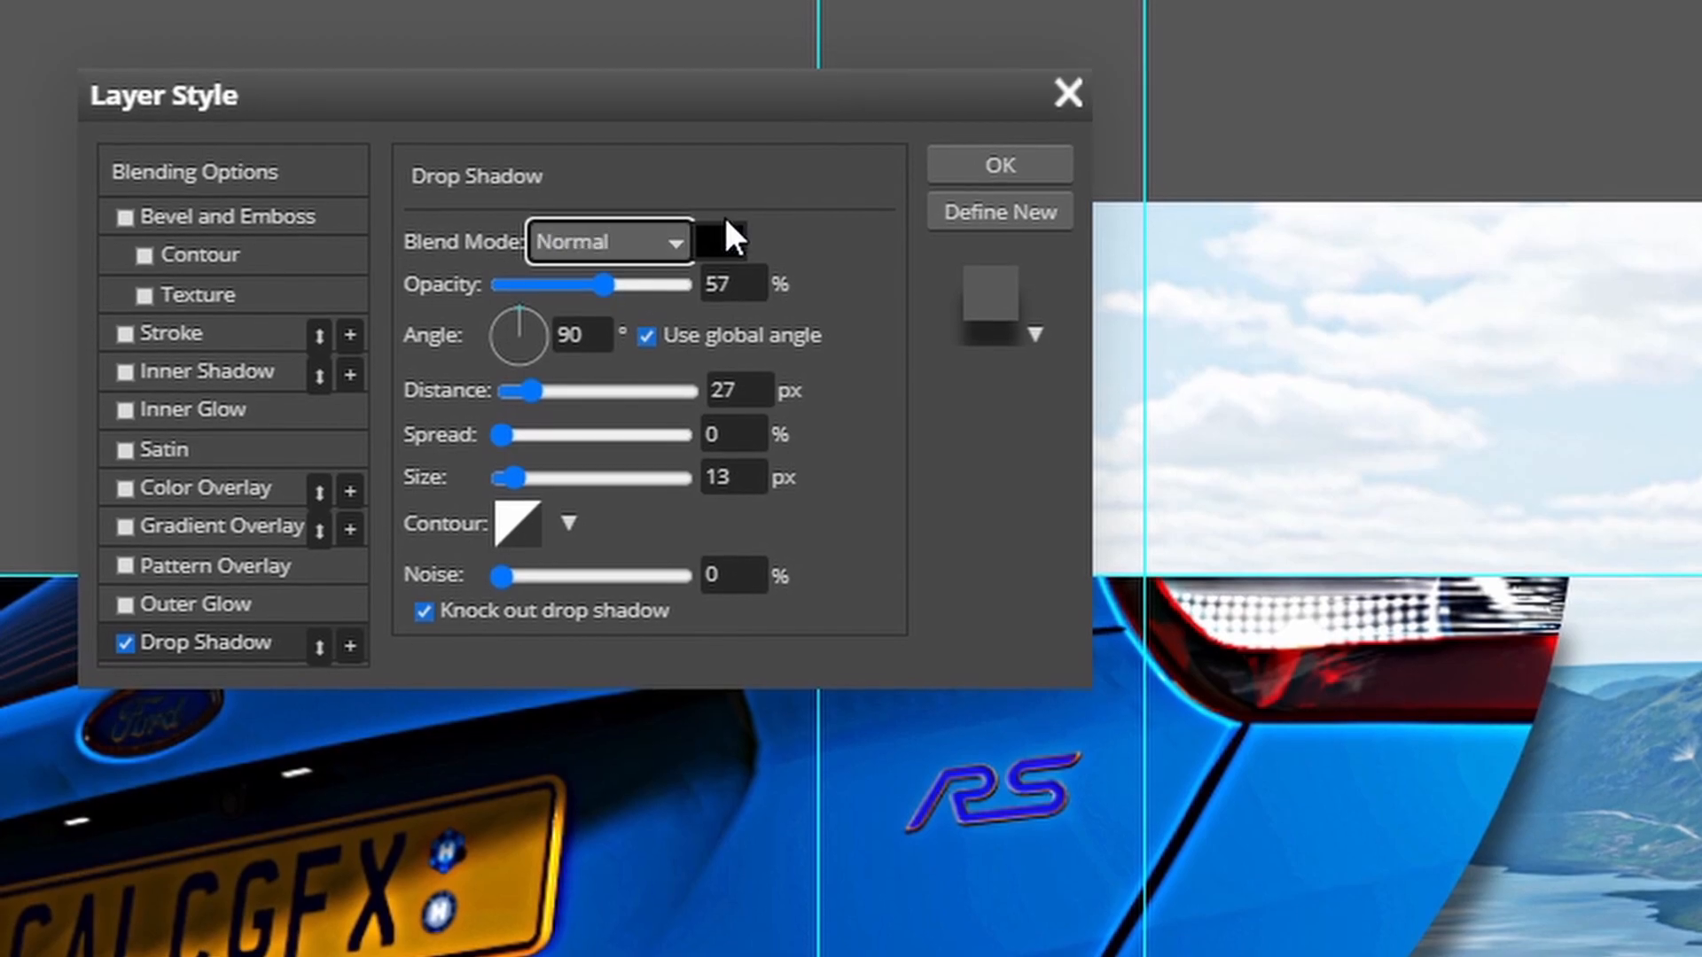
drag(621, 289, 758, 310)
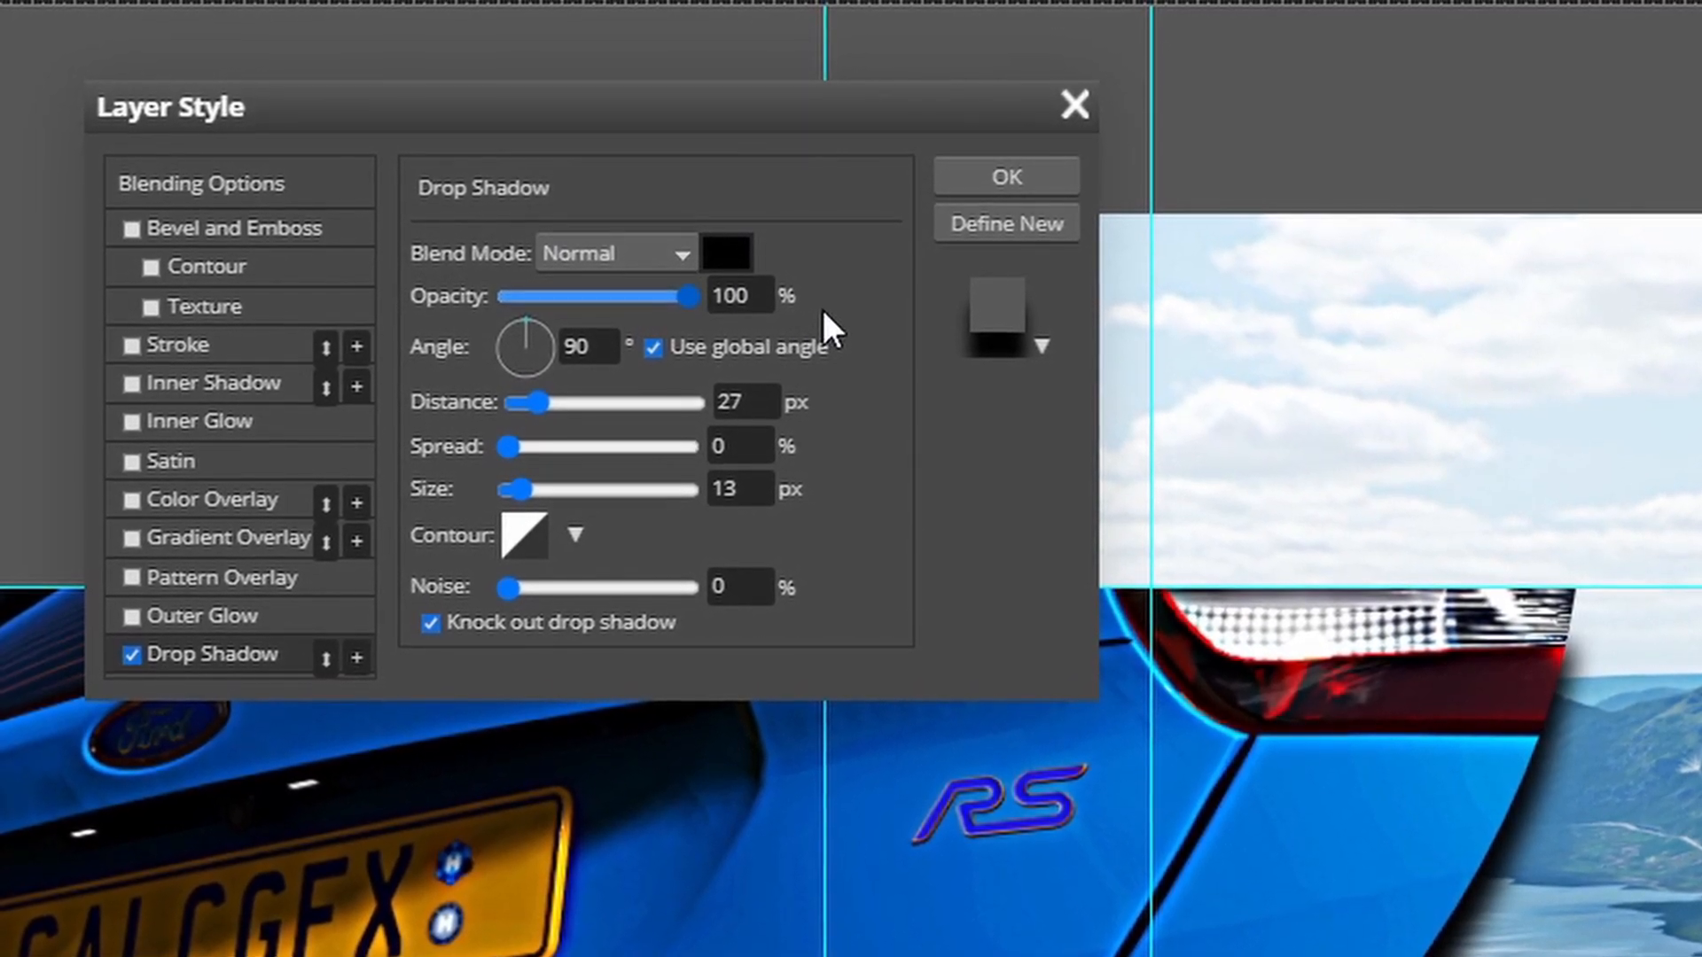
click(581, 347)
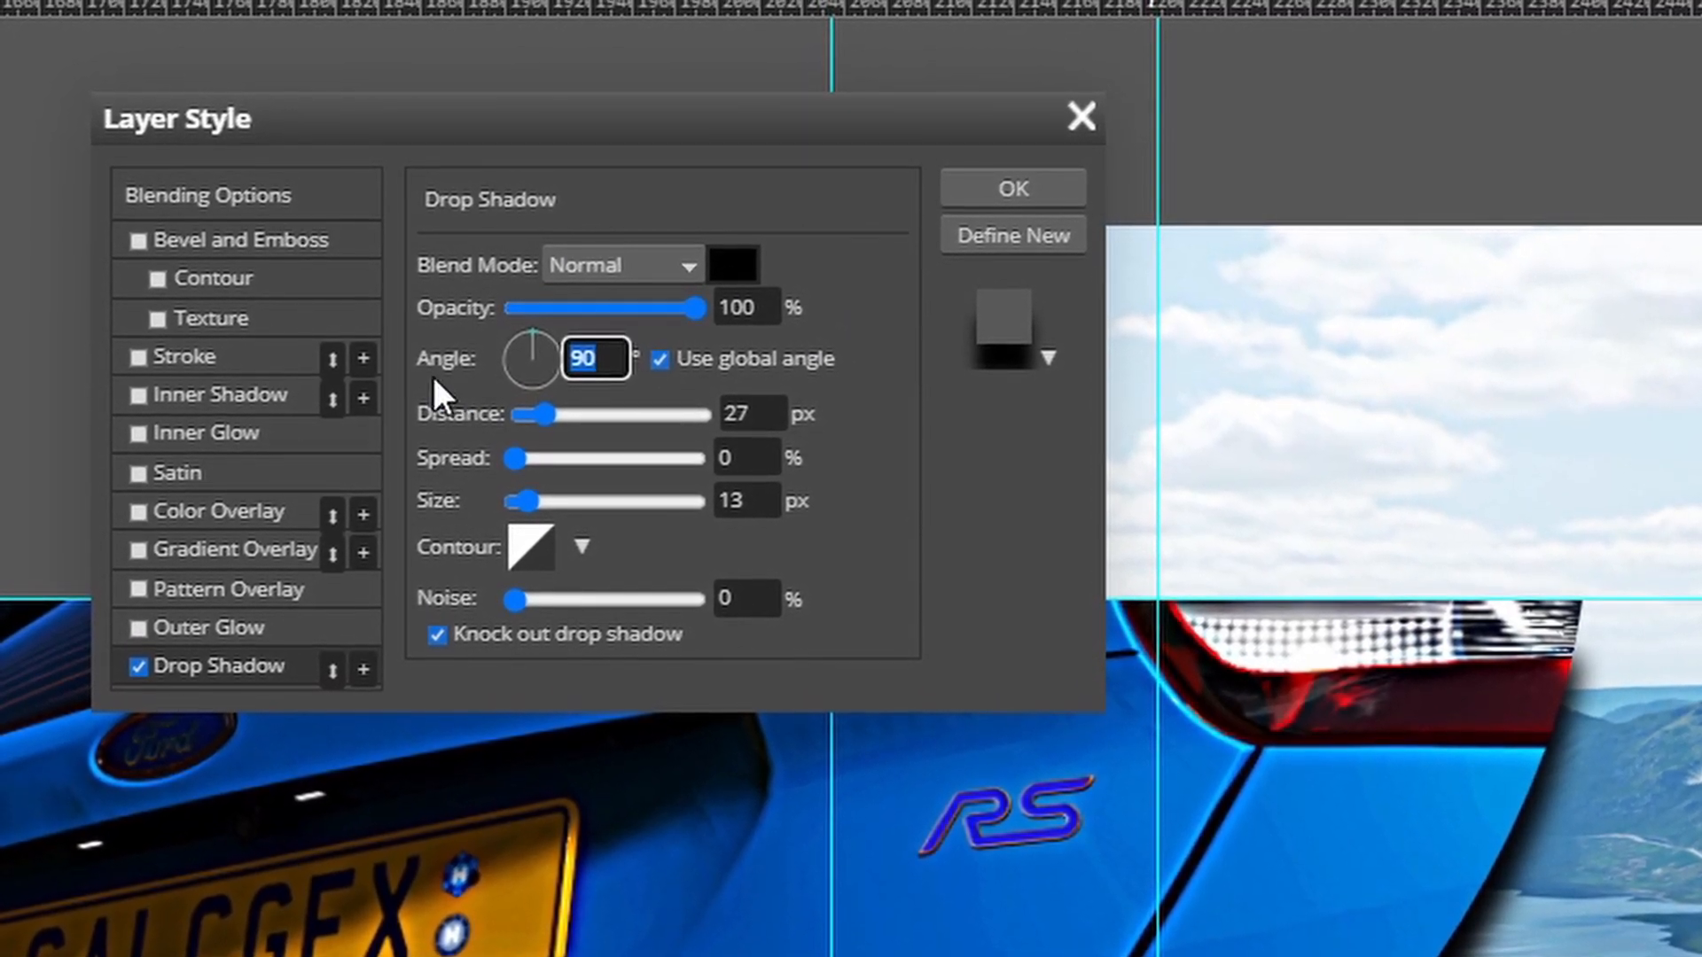
text(180)
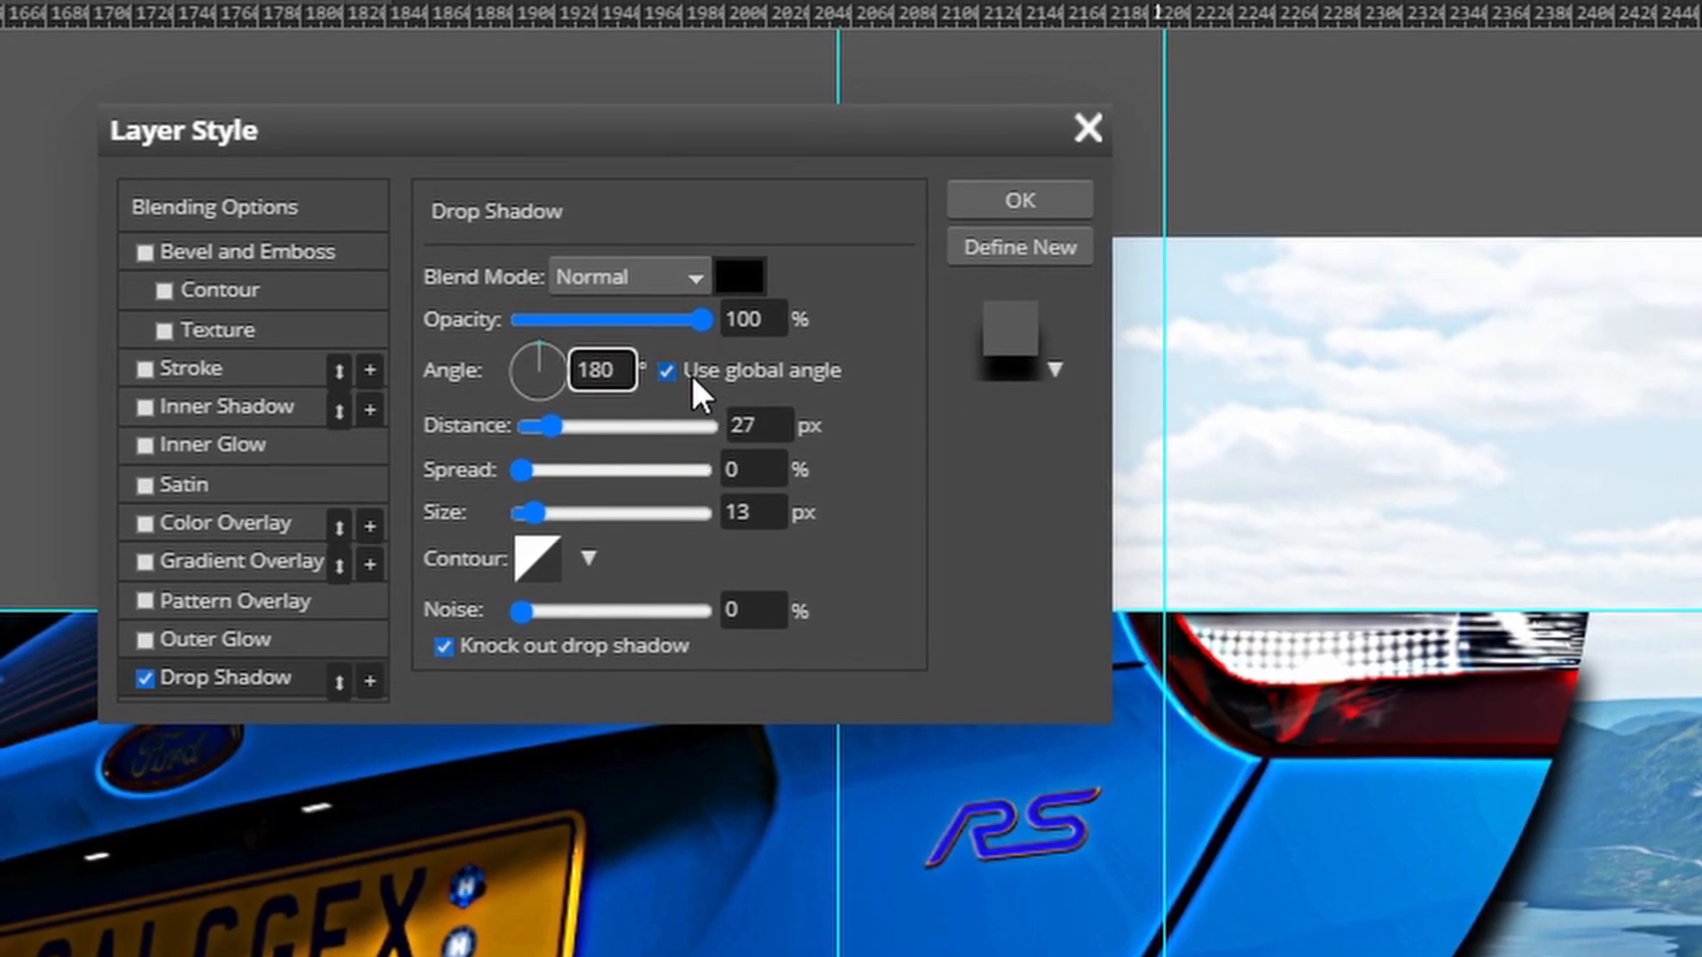
key(Return)
Step: Turn off the global angle for the drop shadow, using 120°, and set its distance to 12 px
click(684, 381)
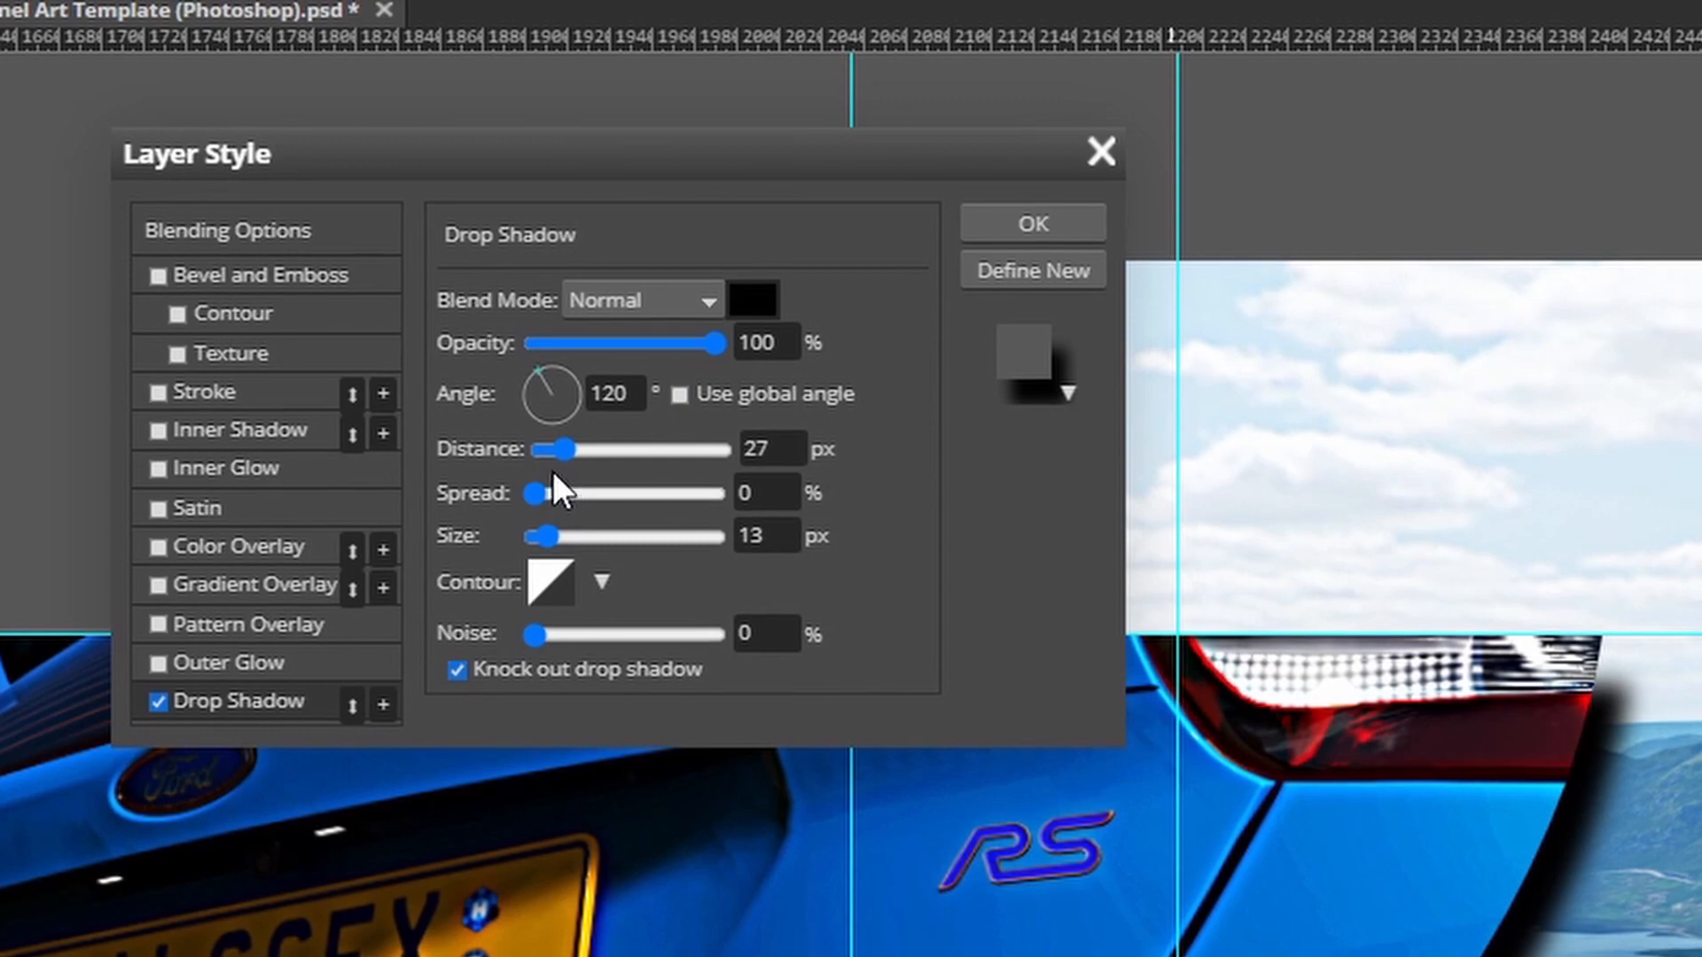
drag(773, 449, 678, 450)
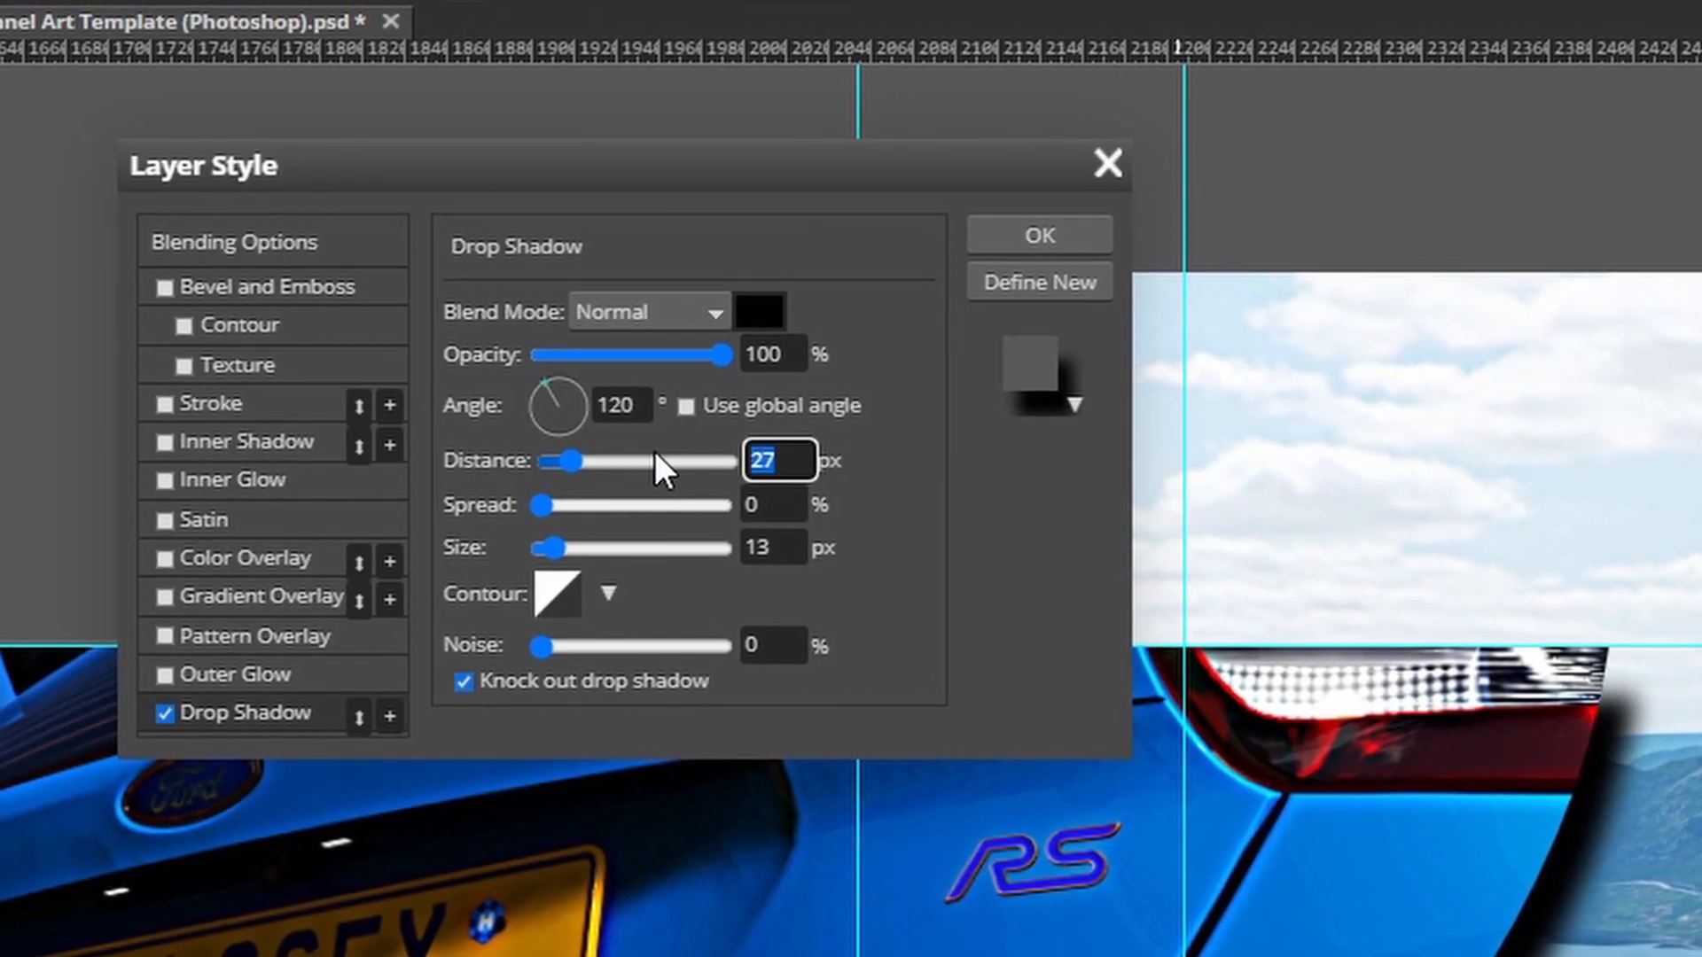
text(12)
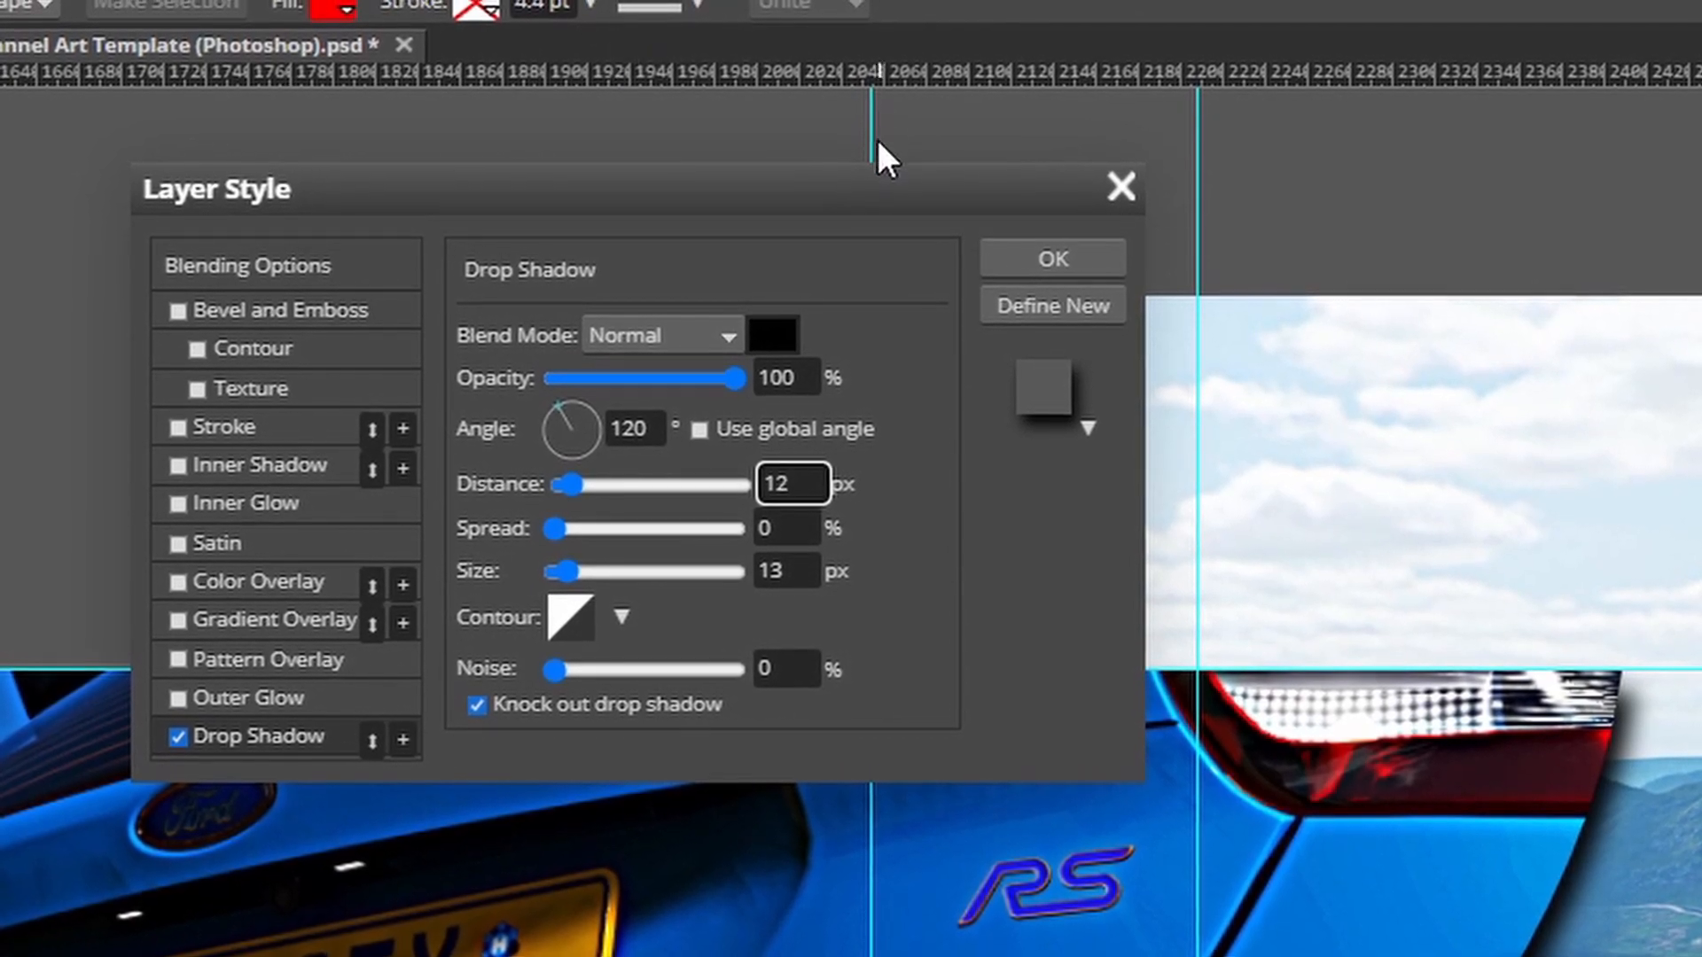
Step: Set the drop shadow's size to 26 px and apply the layer style
click(807, 594)
click(807, 593)
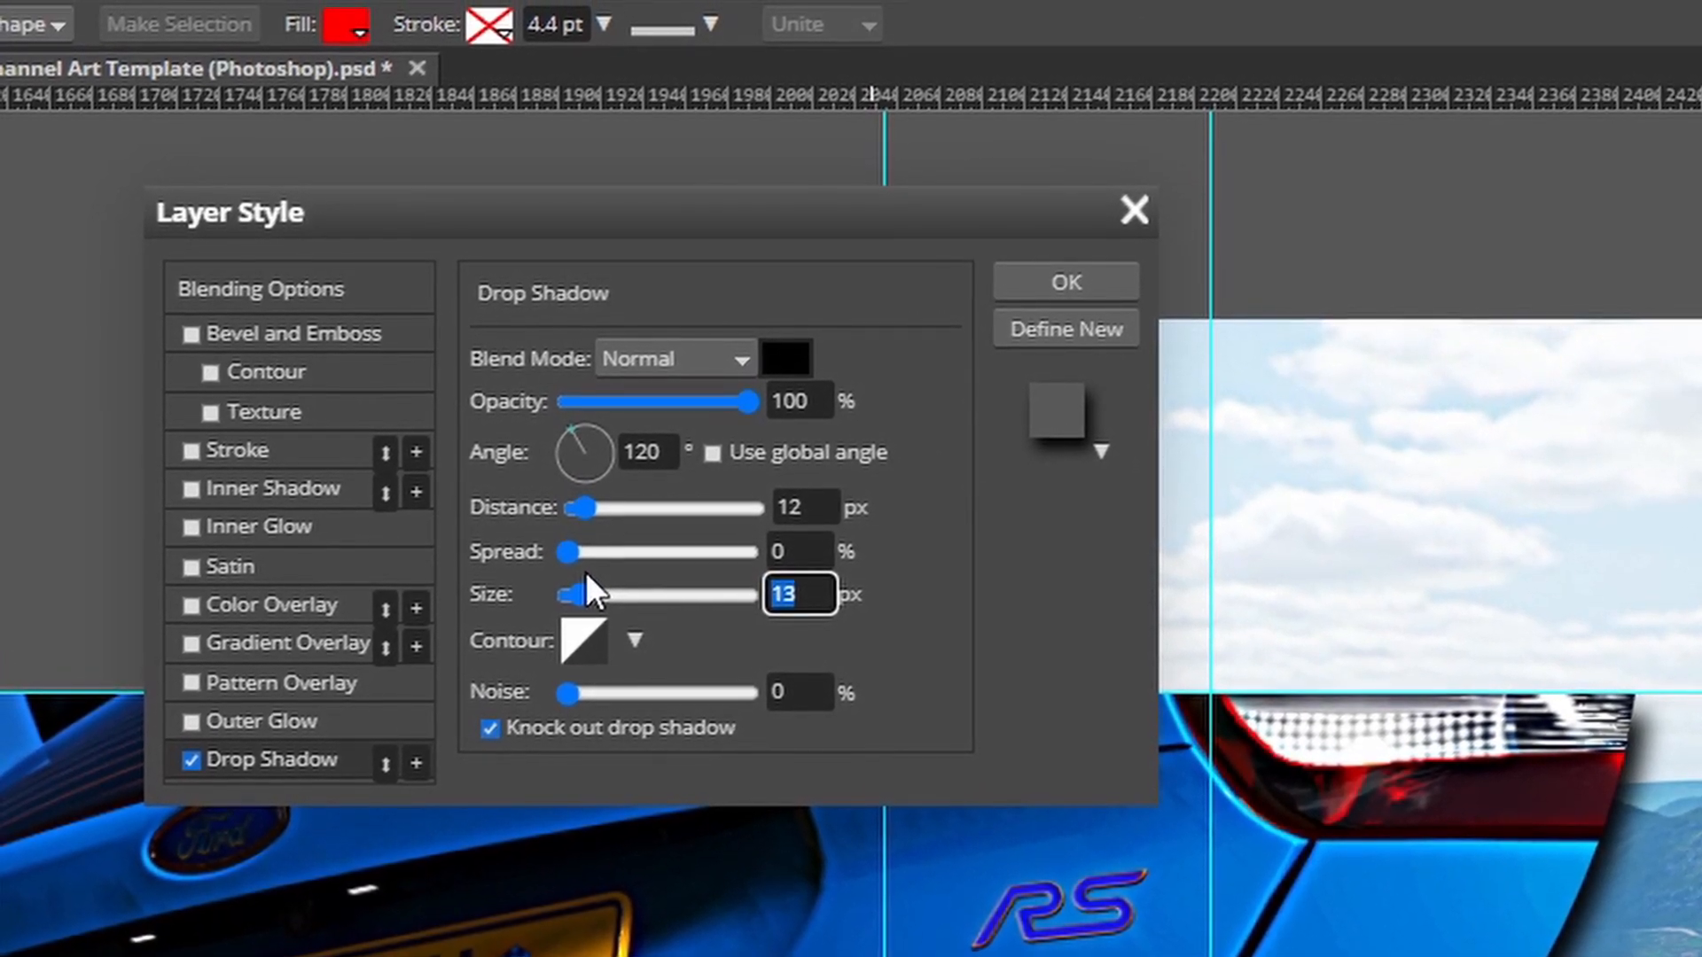
text(26)
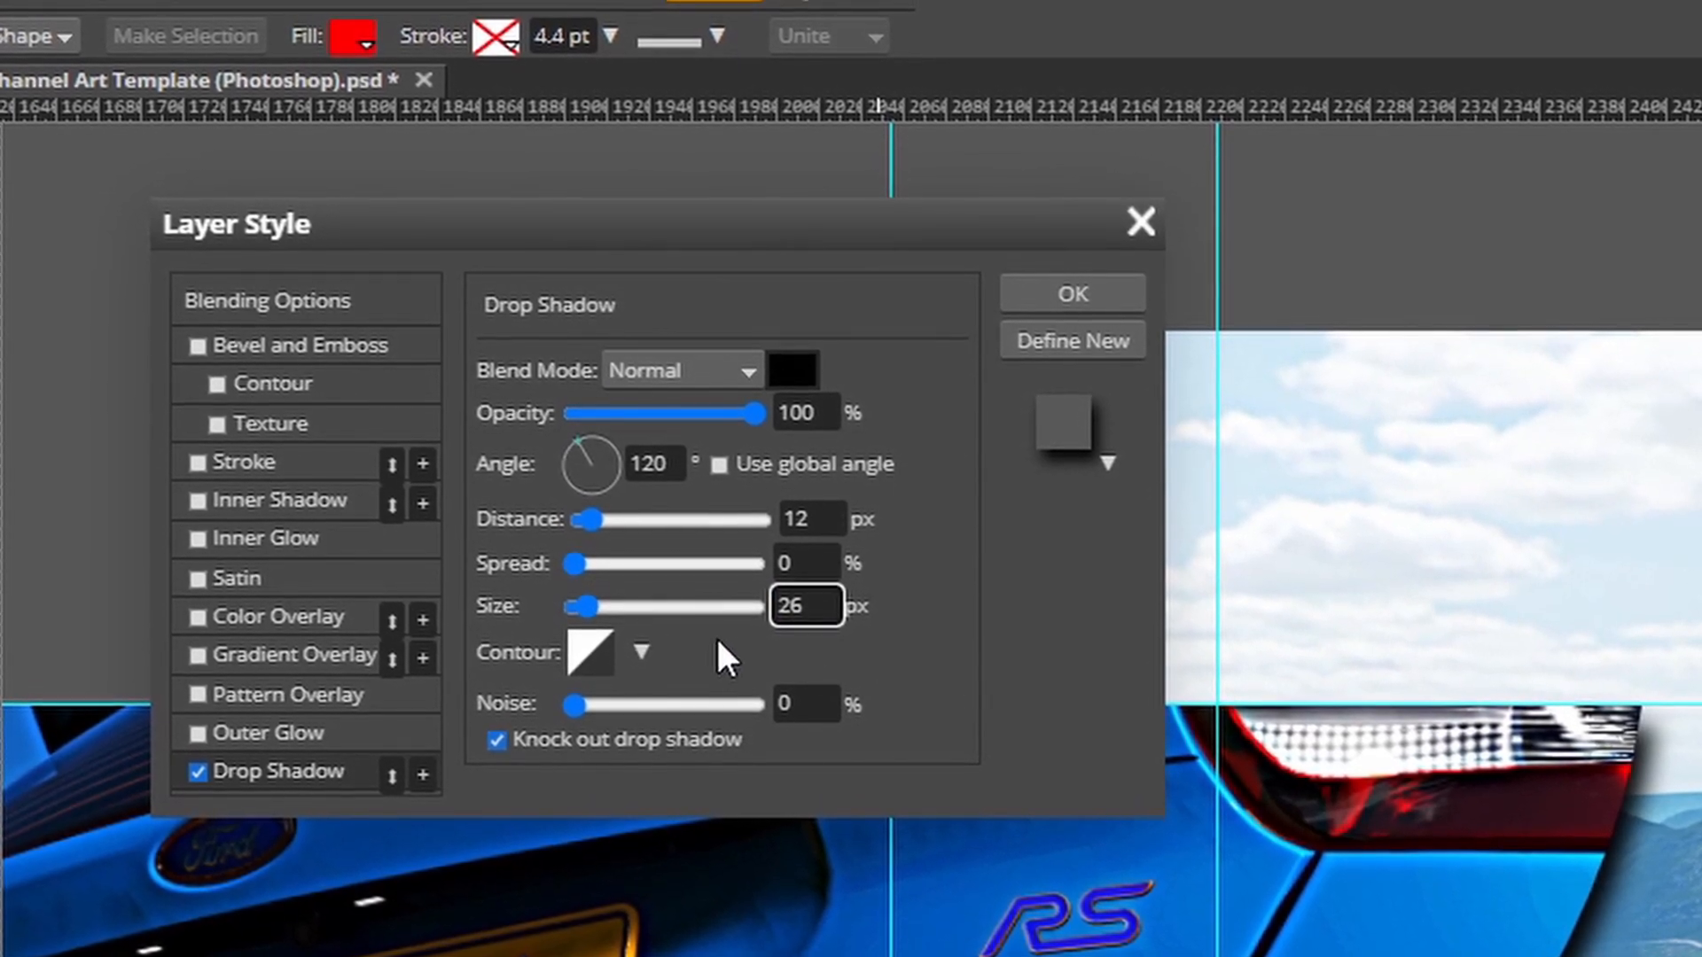
click(1144, 798)
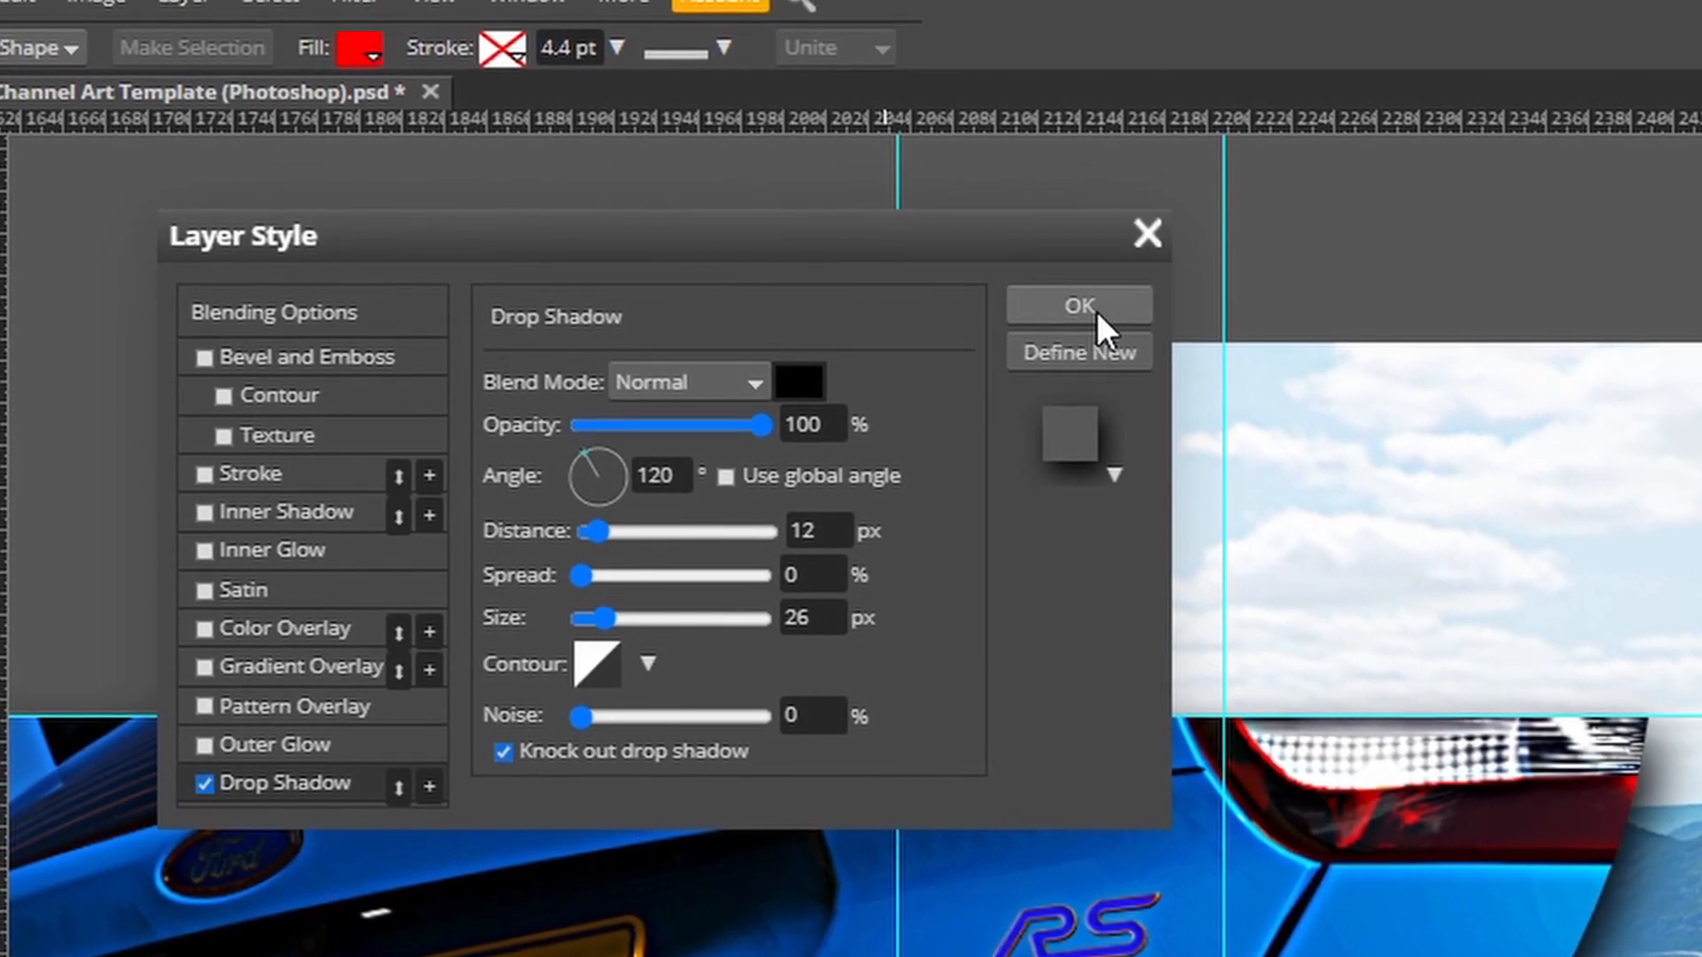
click(1080, 306)
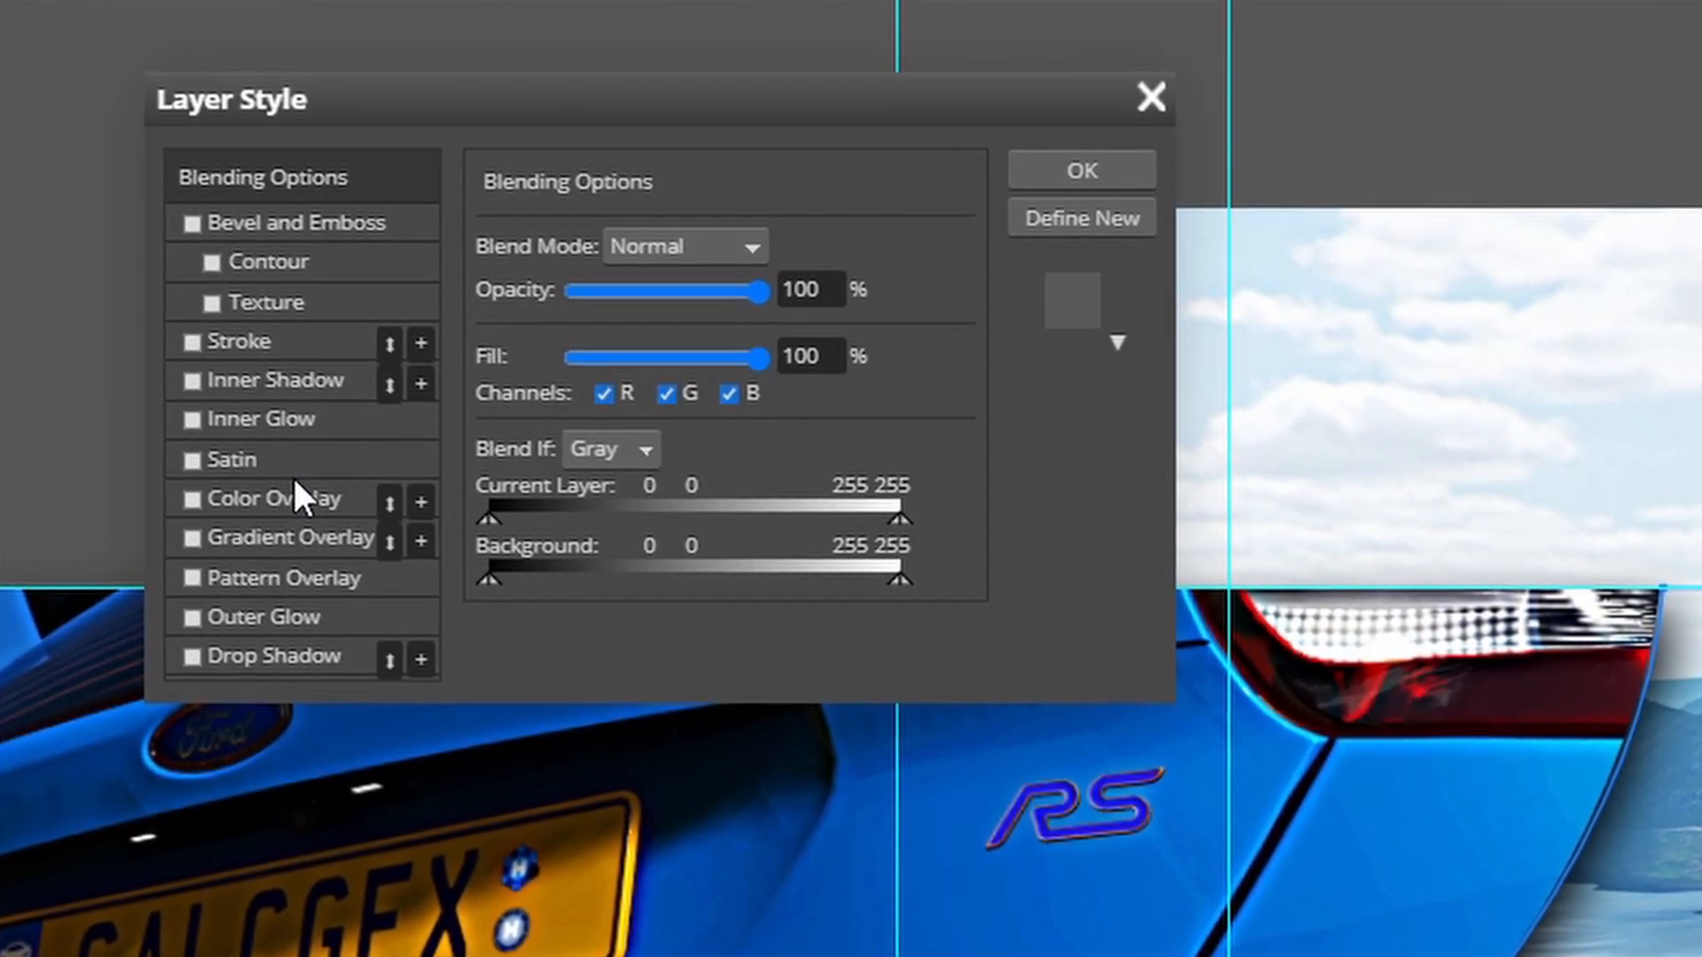
Step: Add a white outer glow to the Shape 1 layer with Normal blend mode and 100% opacity
click(271, 618)
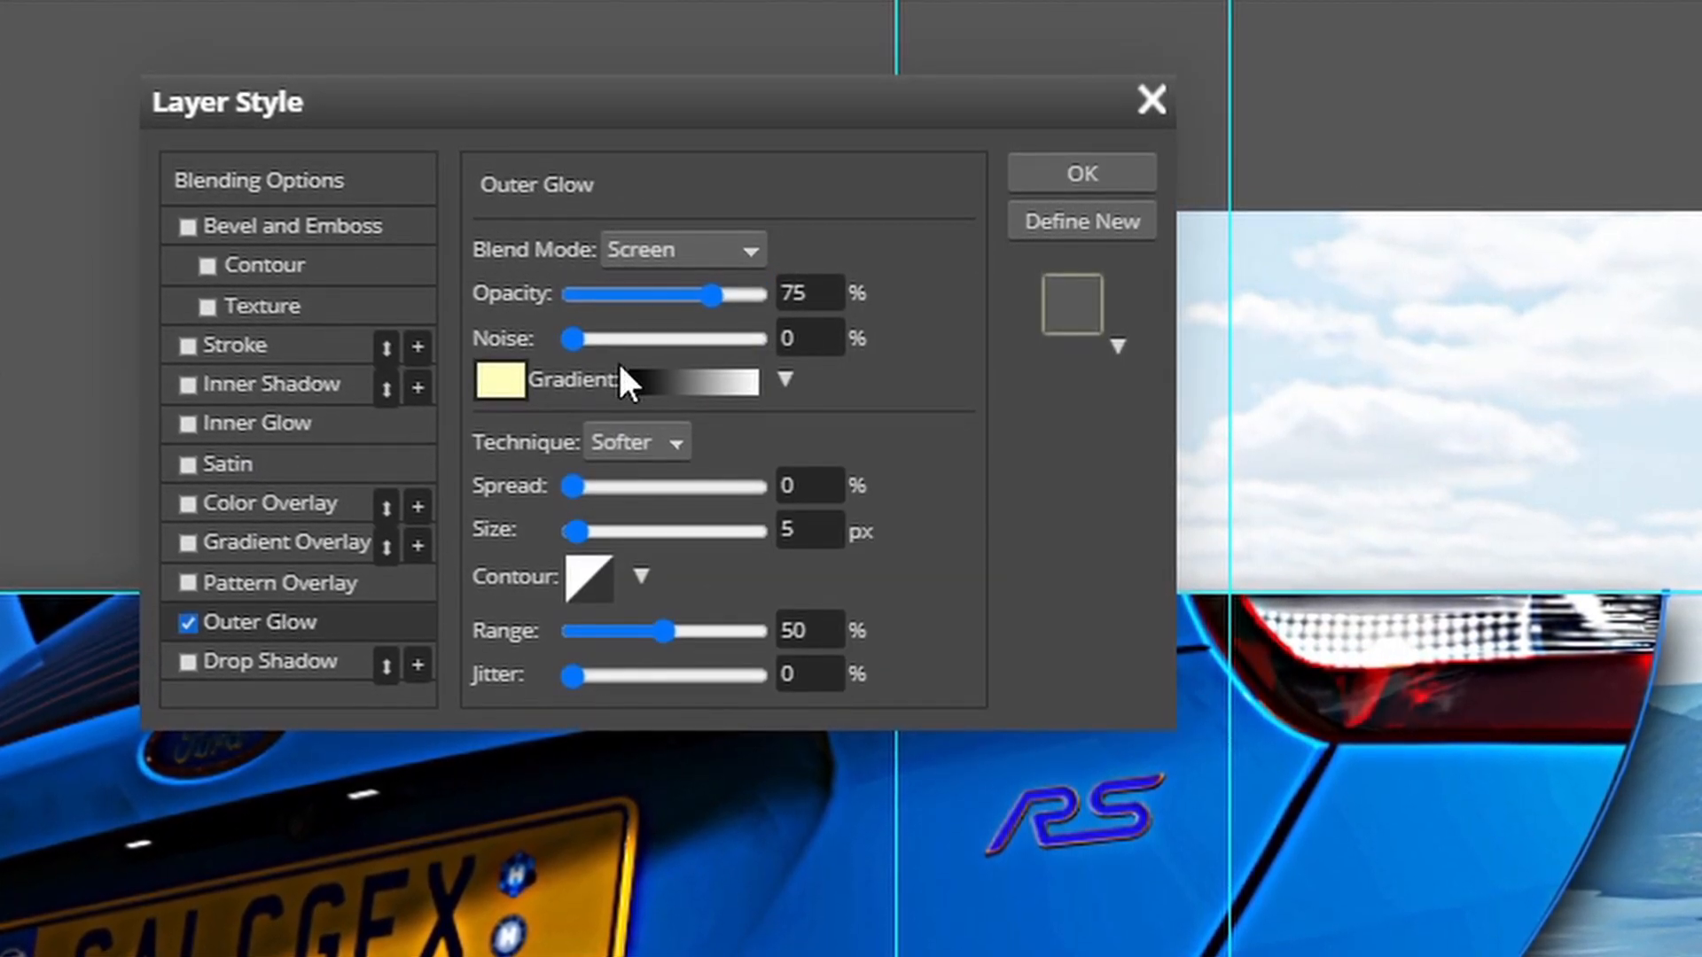
click(659, 250)
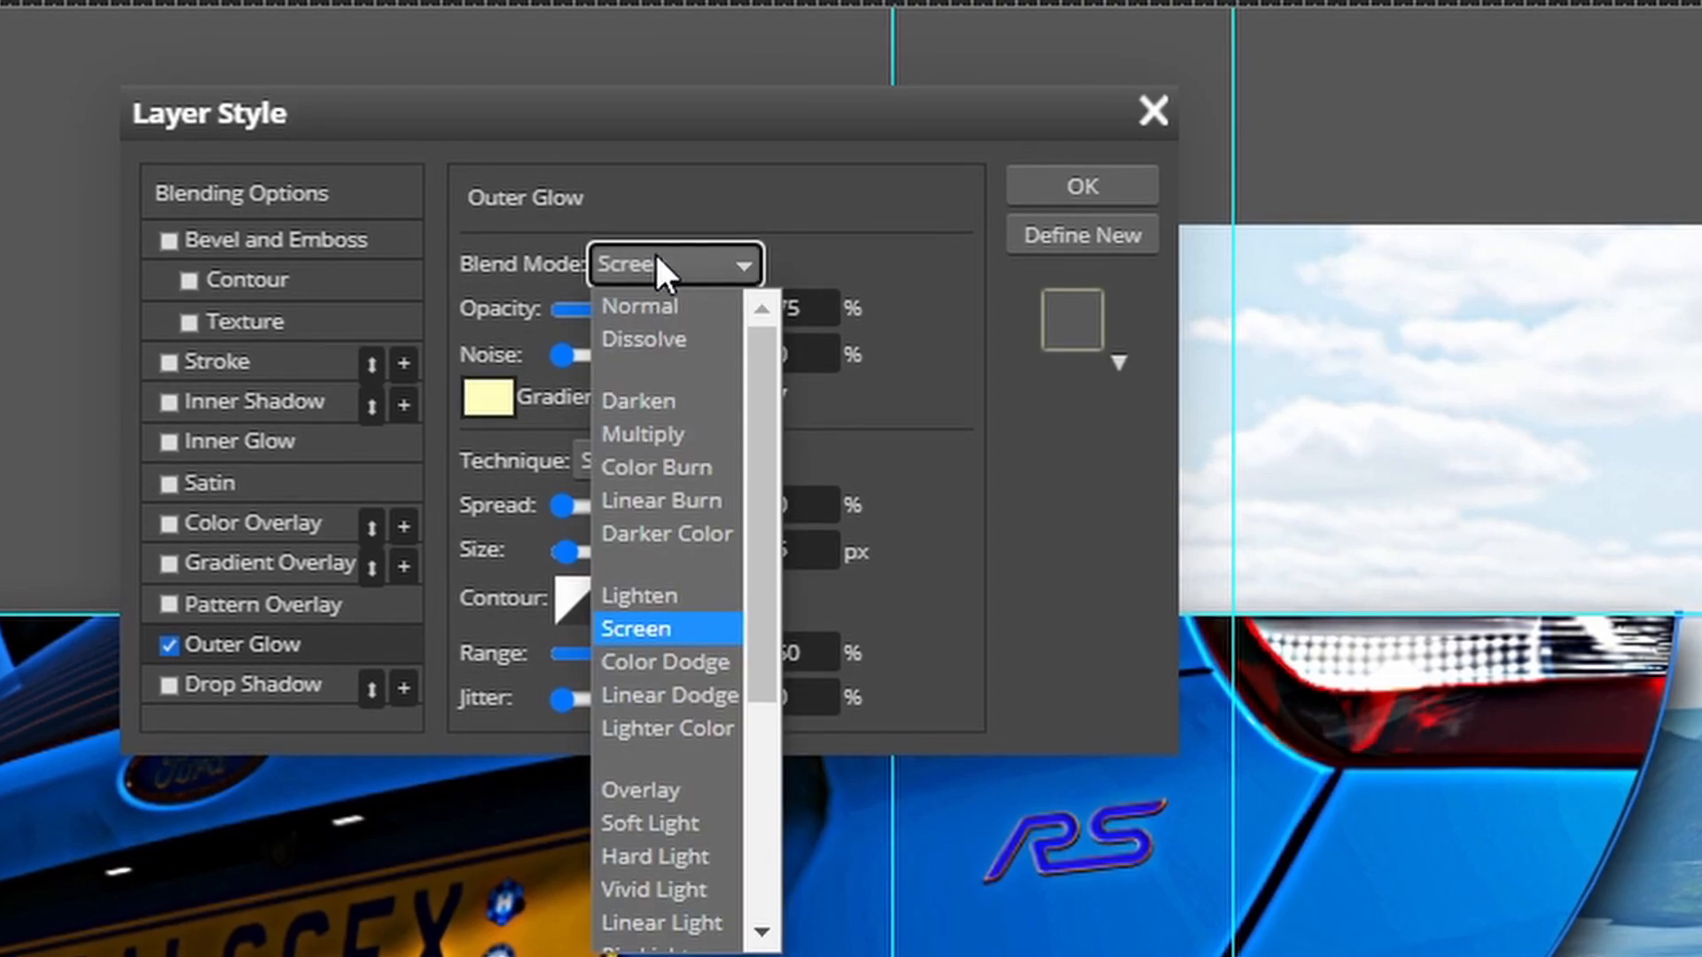
click(668, 307)
drag(678, 311, 819, 321)
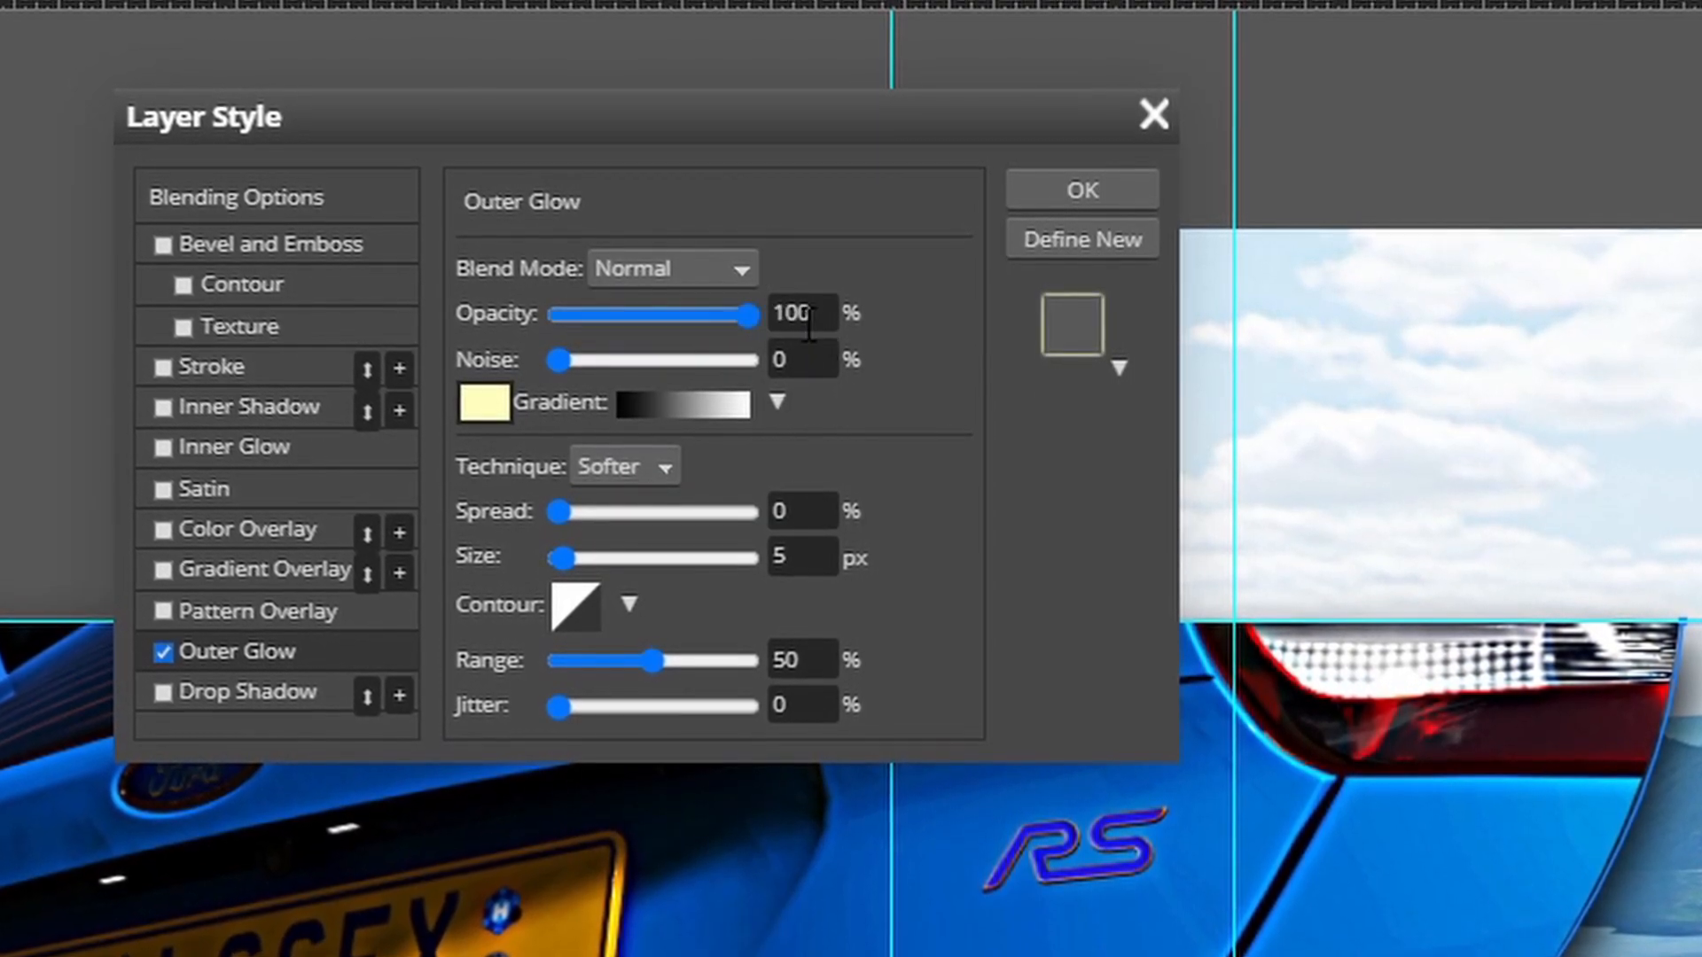
click(484, 403)
drag(517, 486, 346, 369)
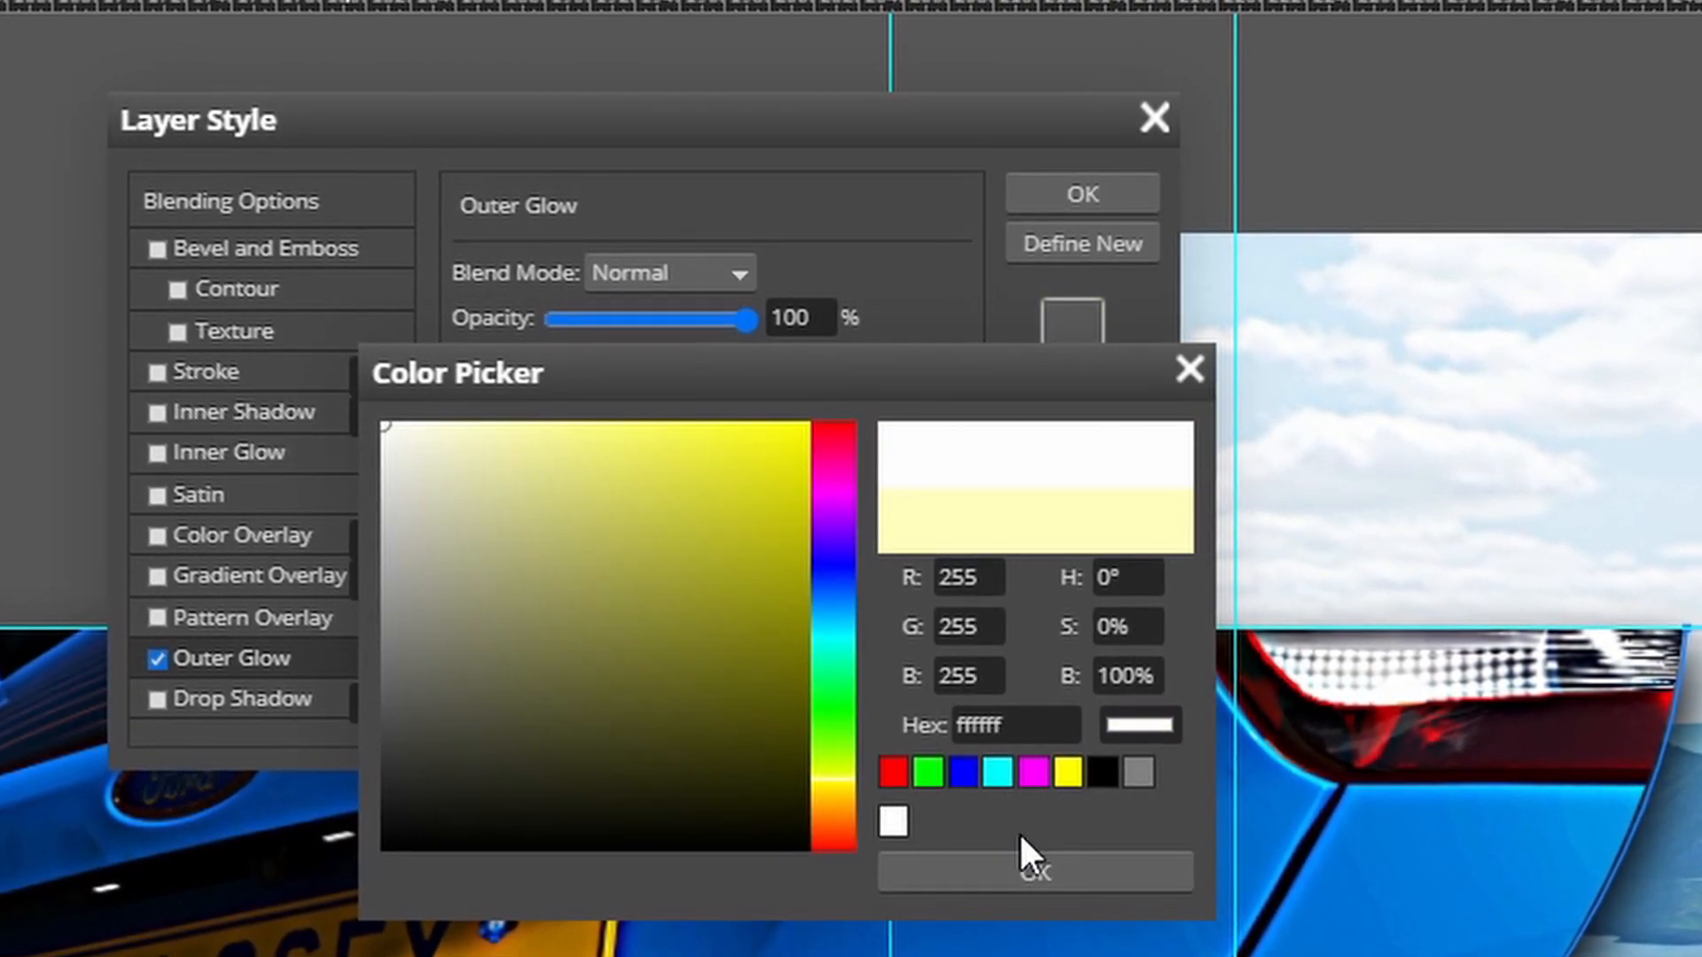
click(1030, 878)
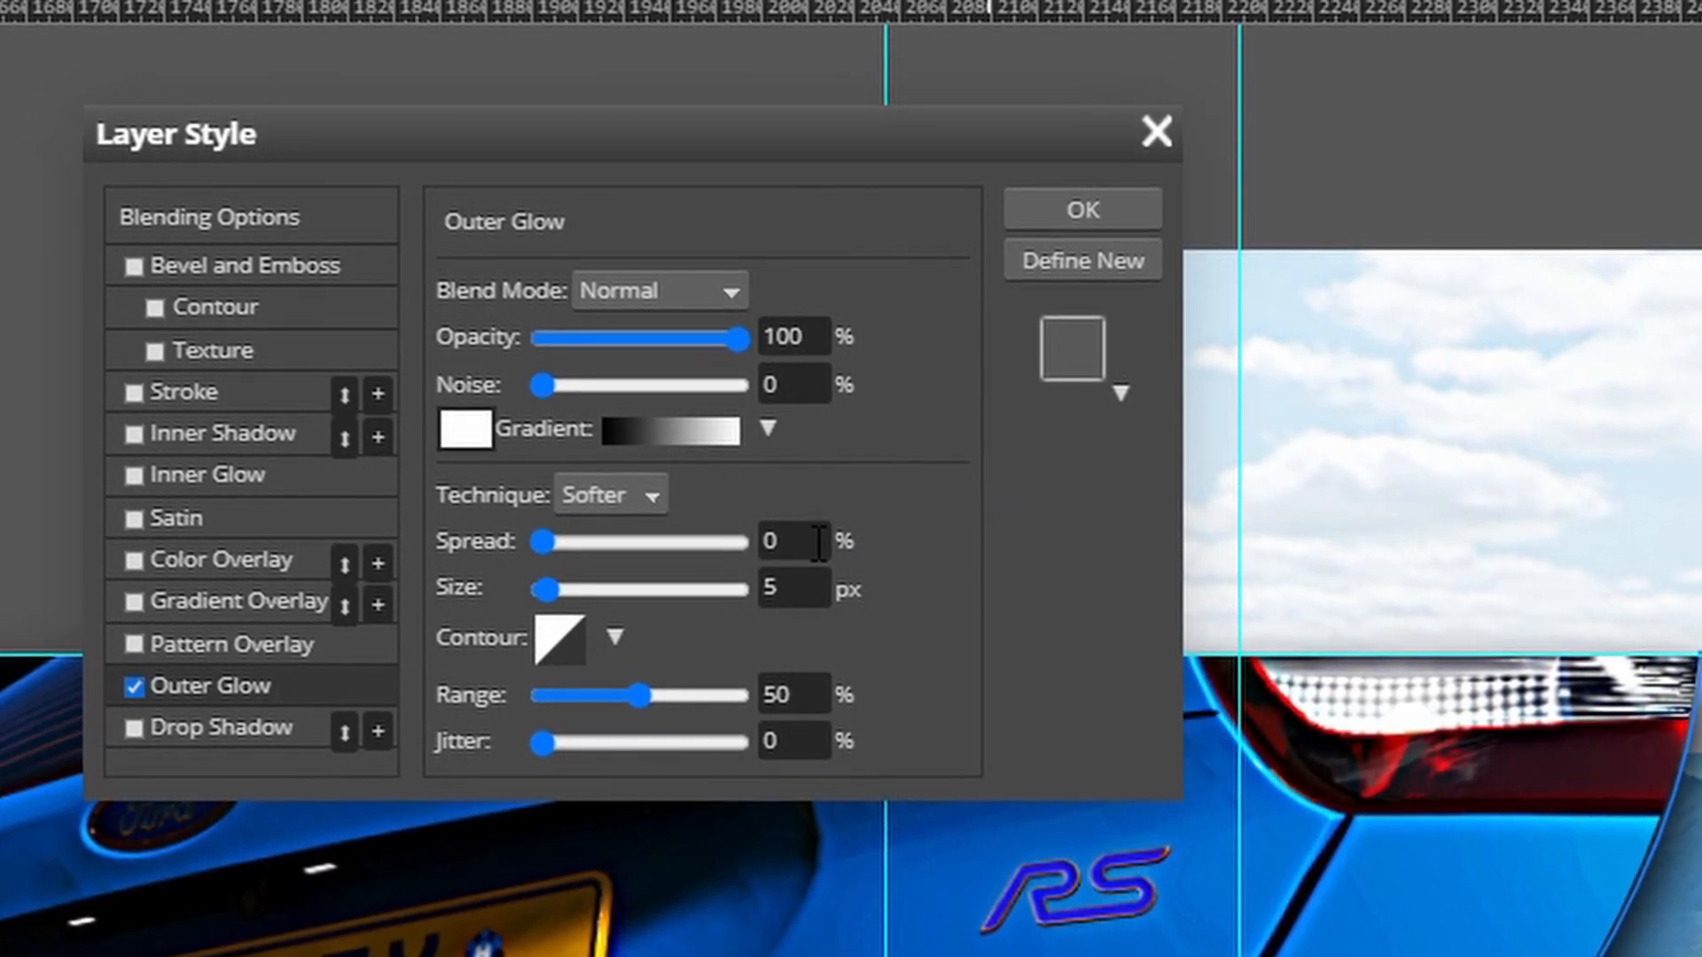
Step: Apply the outer glow with 10% spread and 78 px size, and set Shape 1's fill to none
click(818, 541)
text(10)
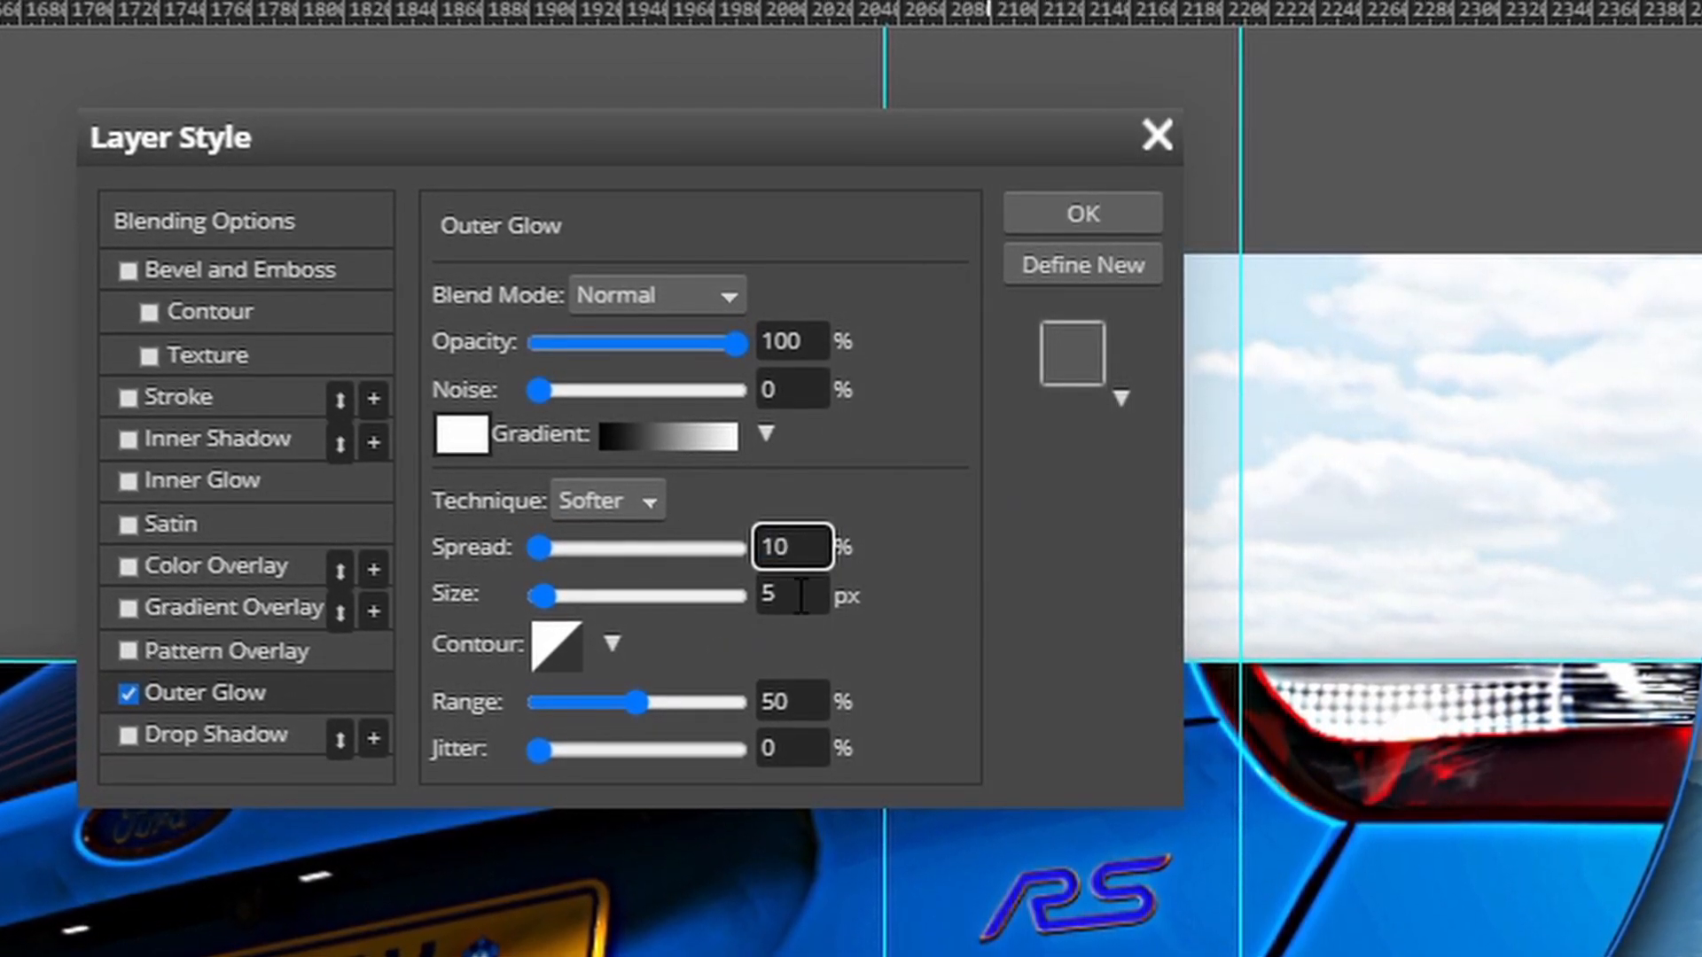
click(800, 594)
text(78)
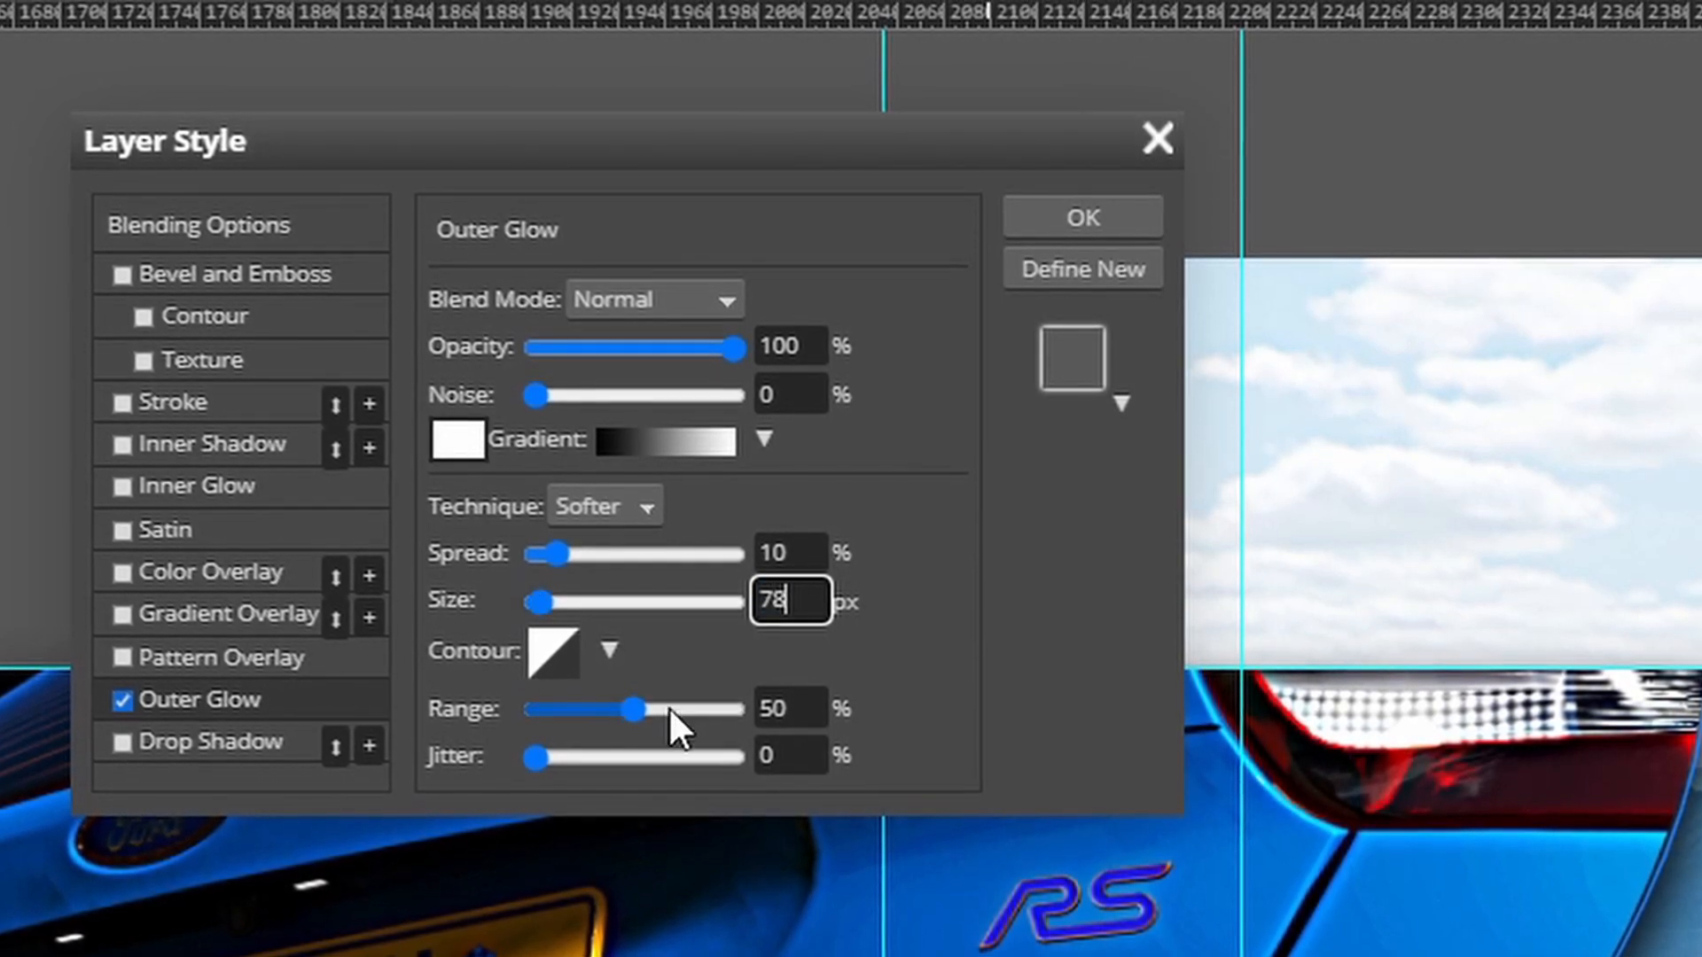
click(938, 653)
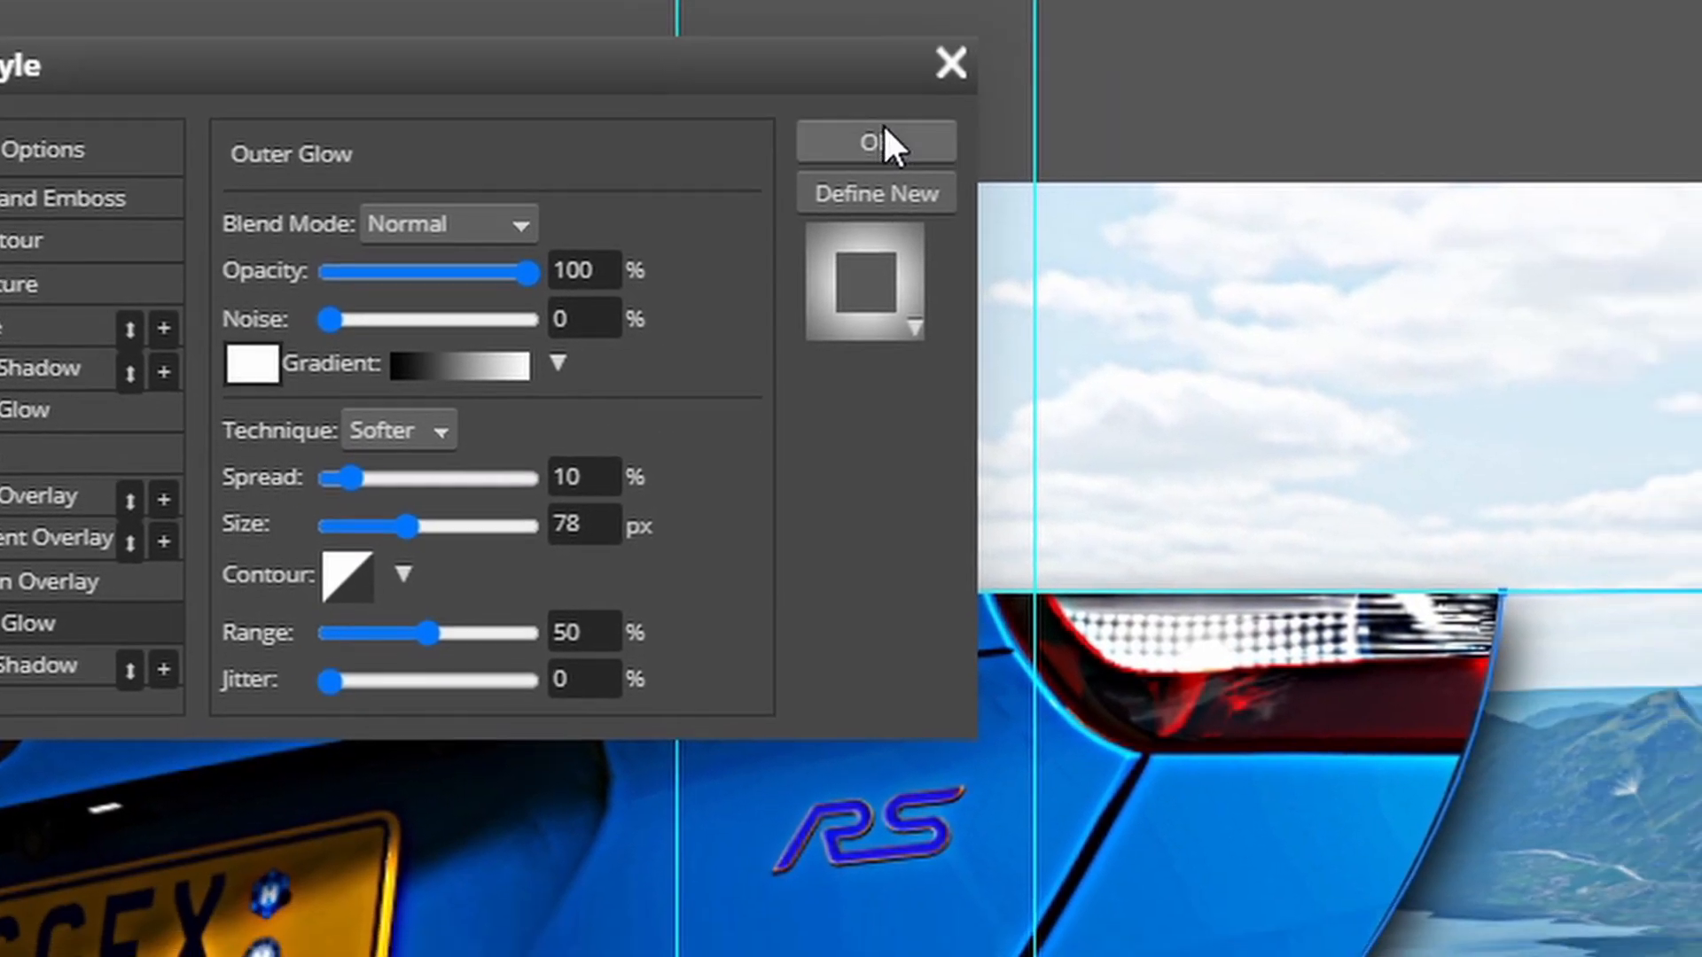
click(878, 142)
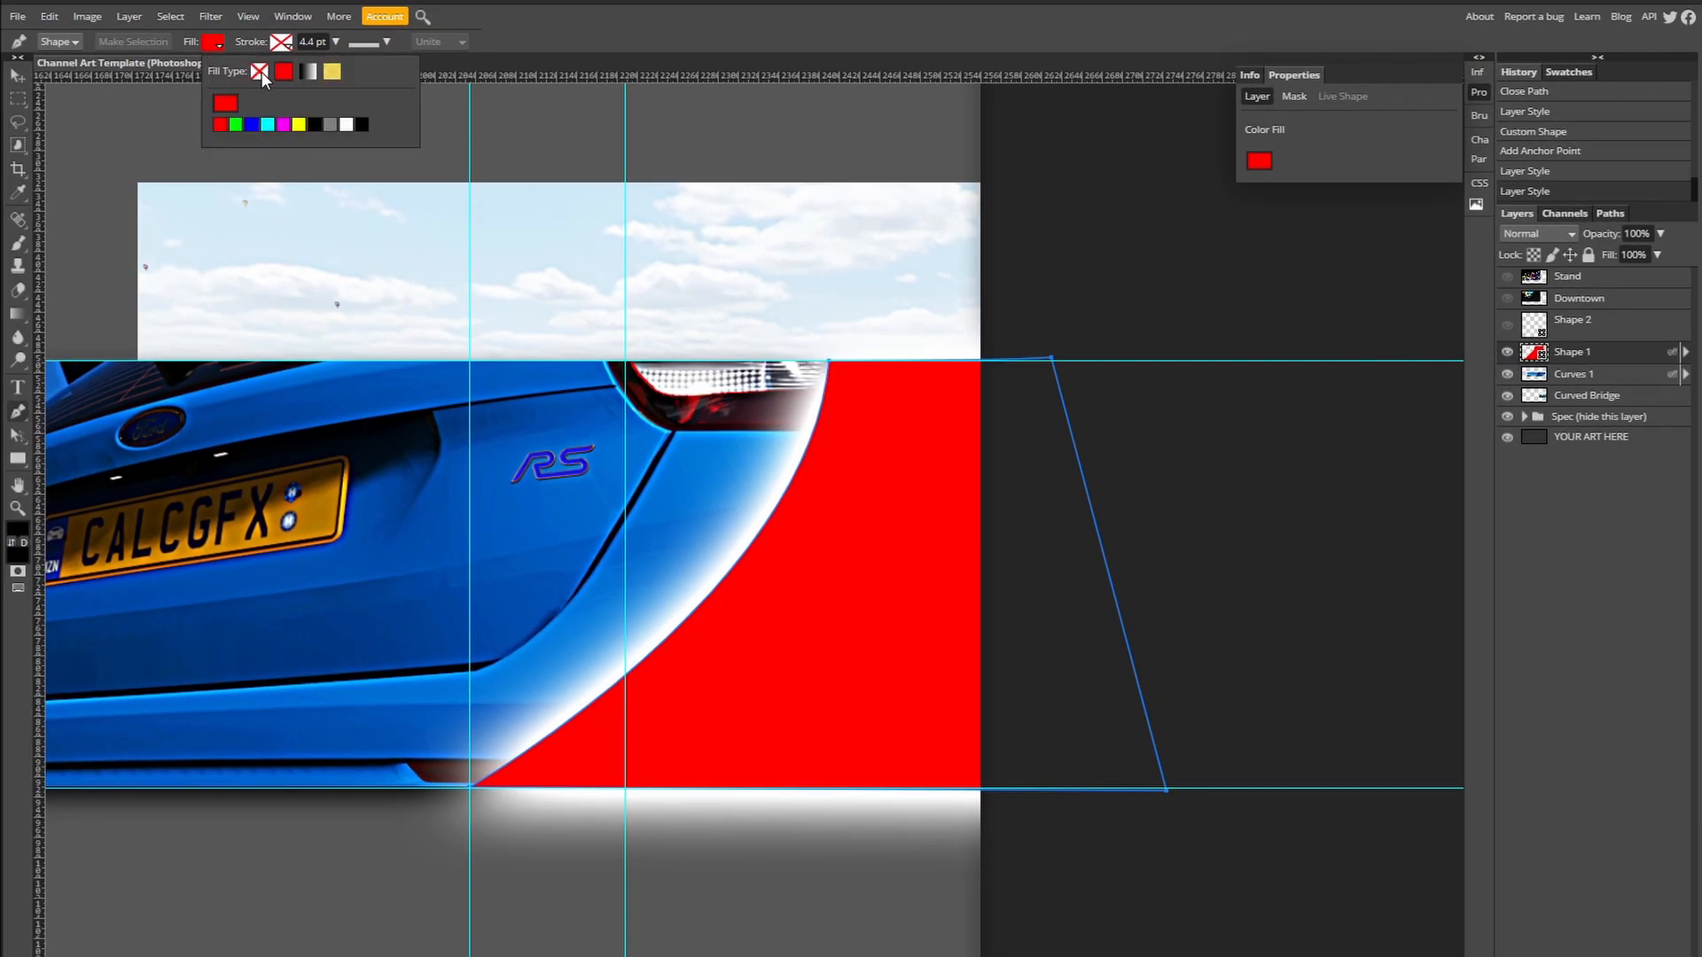
click(259, 71)
click(1184, 243)
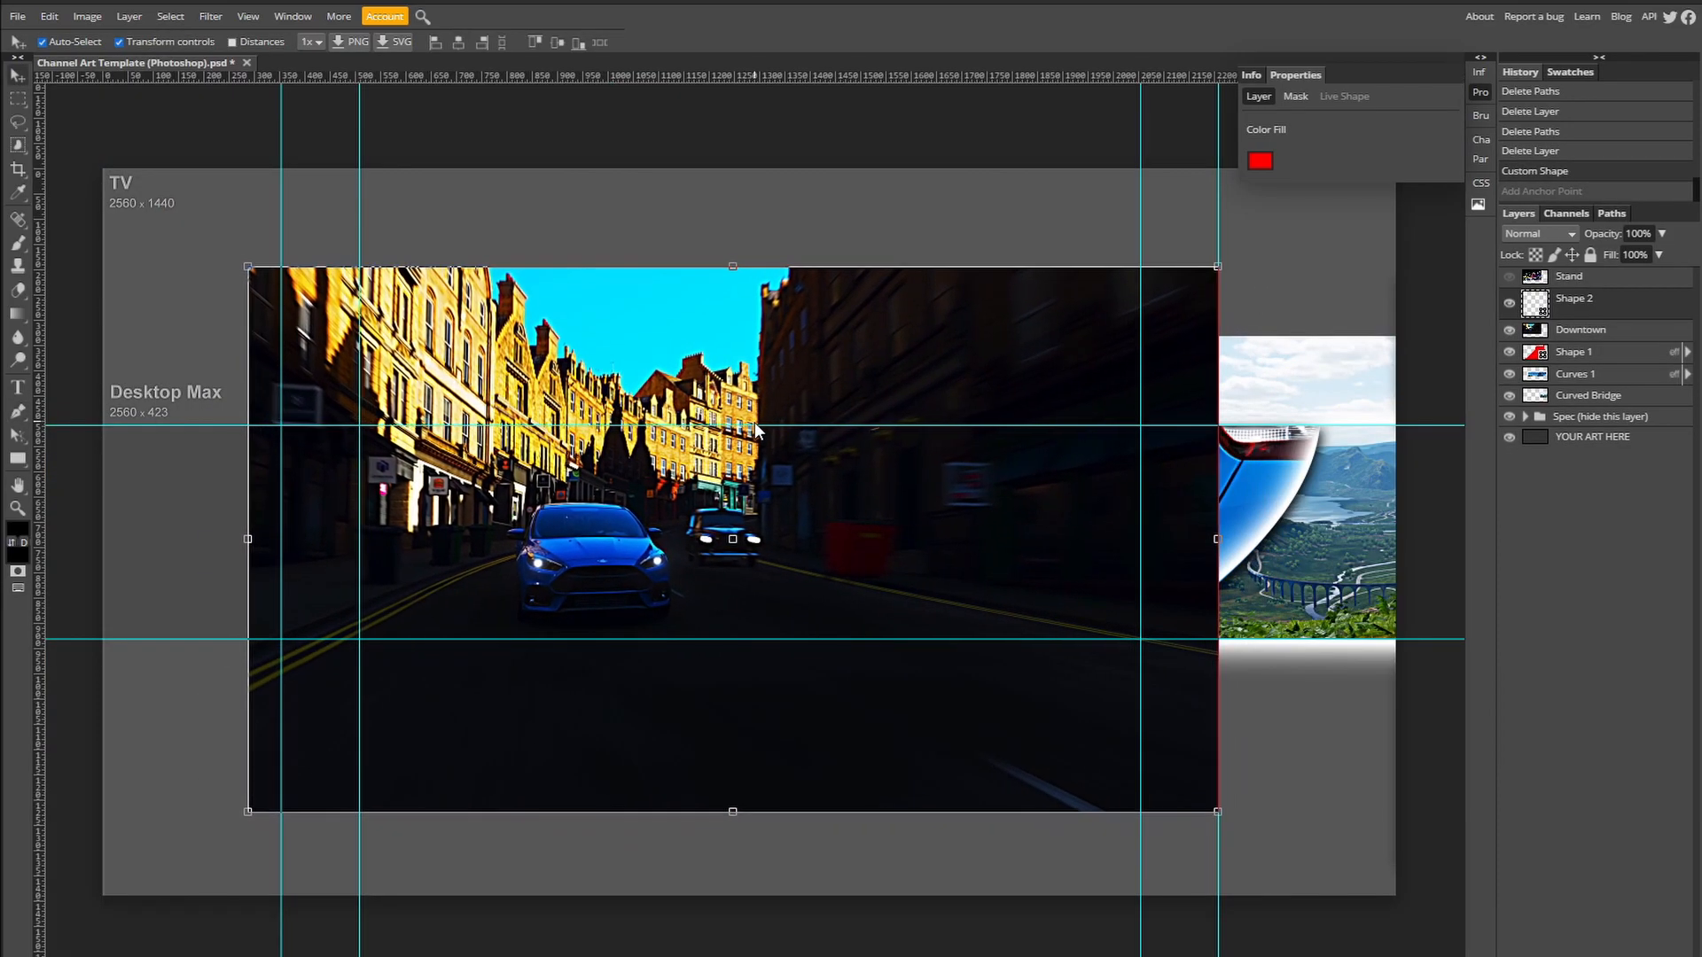
Step: Erase the right part of the Downtown image with a large eraser at 0% hardness, revealing the blue car
click(19, 341)
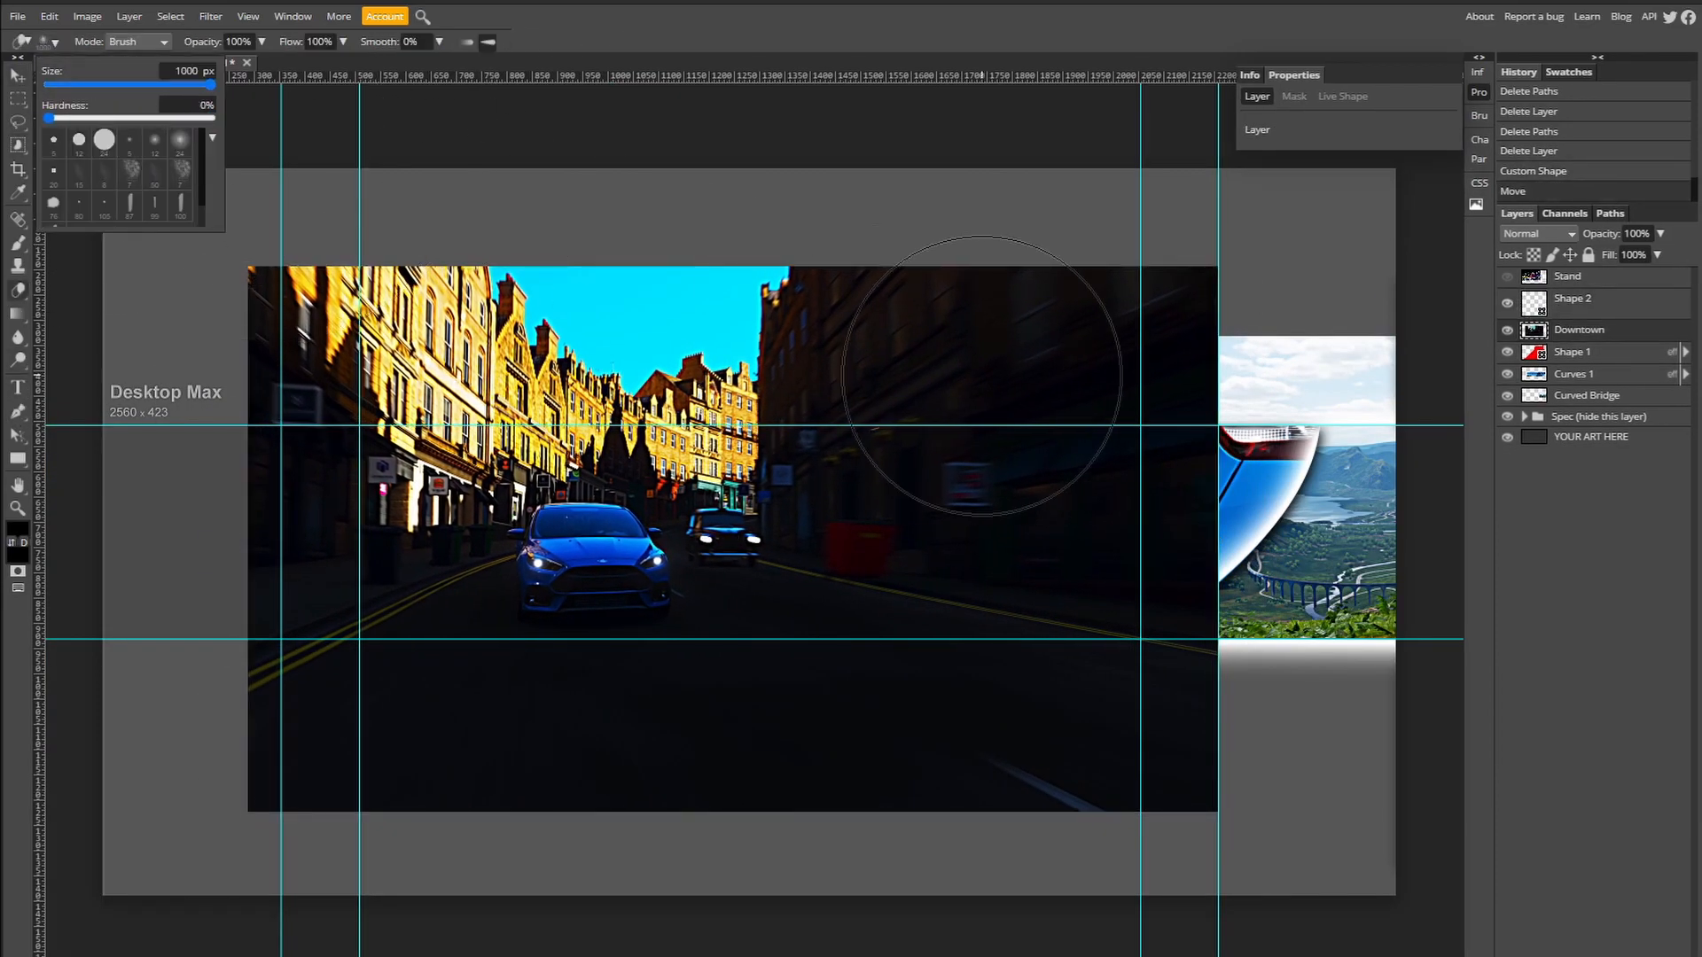
key(bracketright)
key(bracketright)
key(bracketright)
key(bracketright)
mouse_move(1379, 650)
mouse_down()
mouse_move(1228, 541)
mouse_move(1459, 548)
mouse_up()
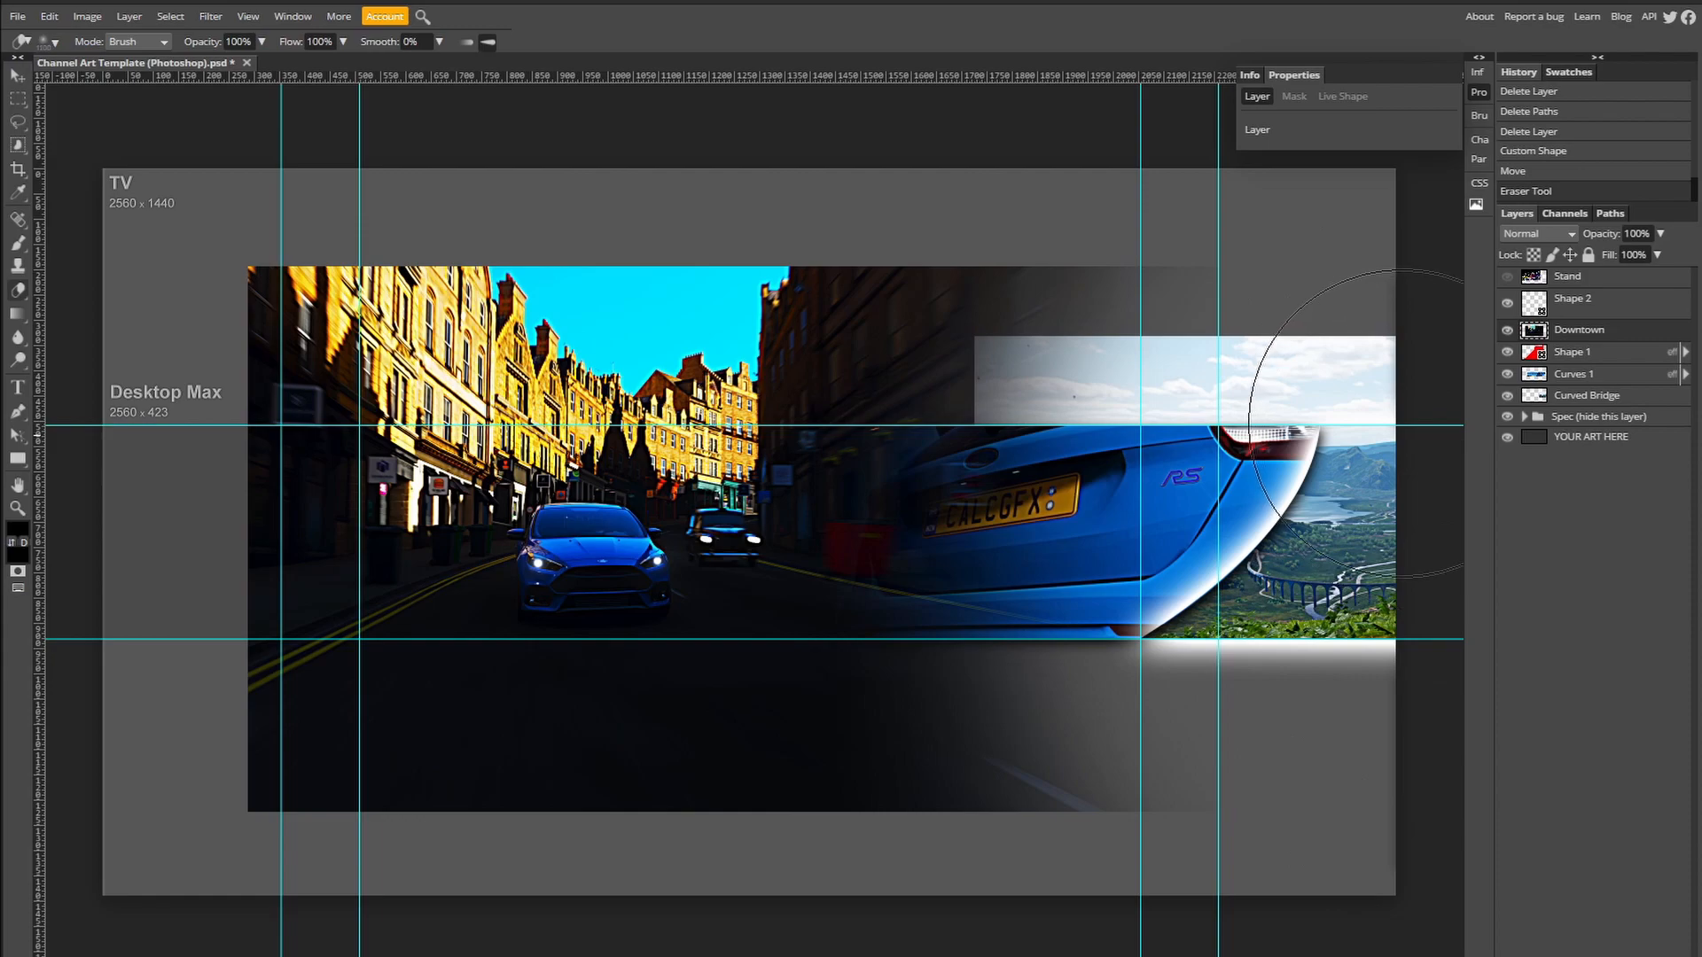
key(F11)
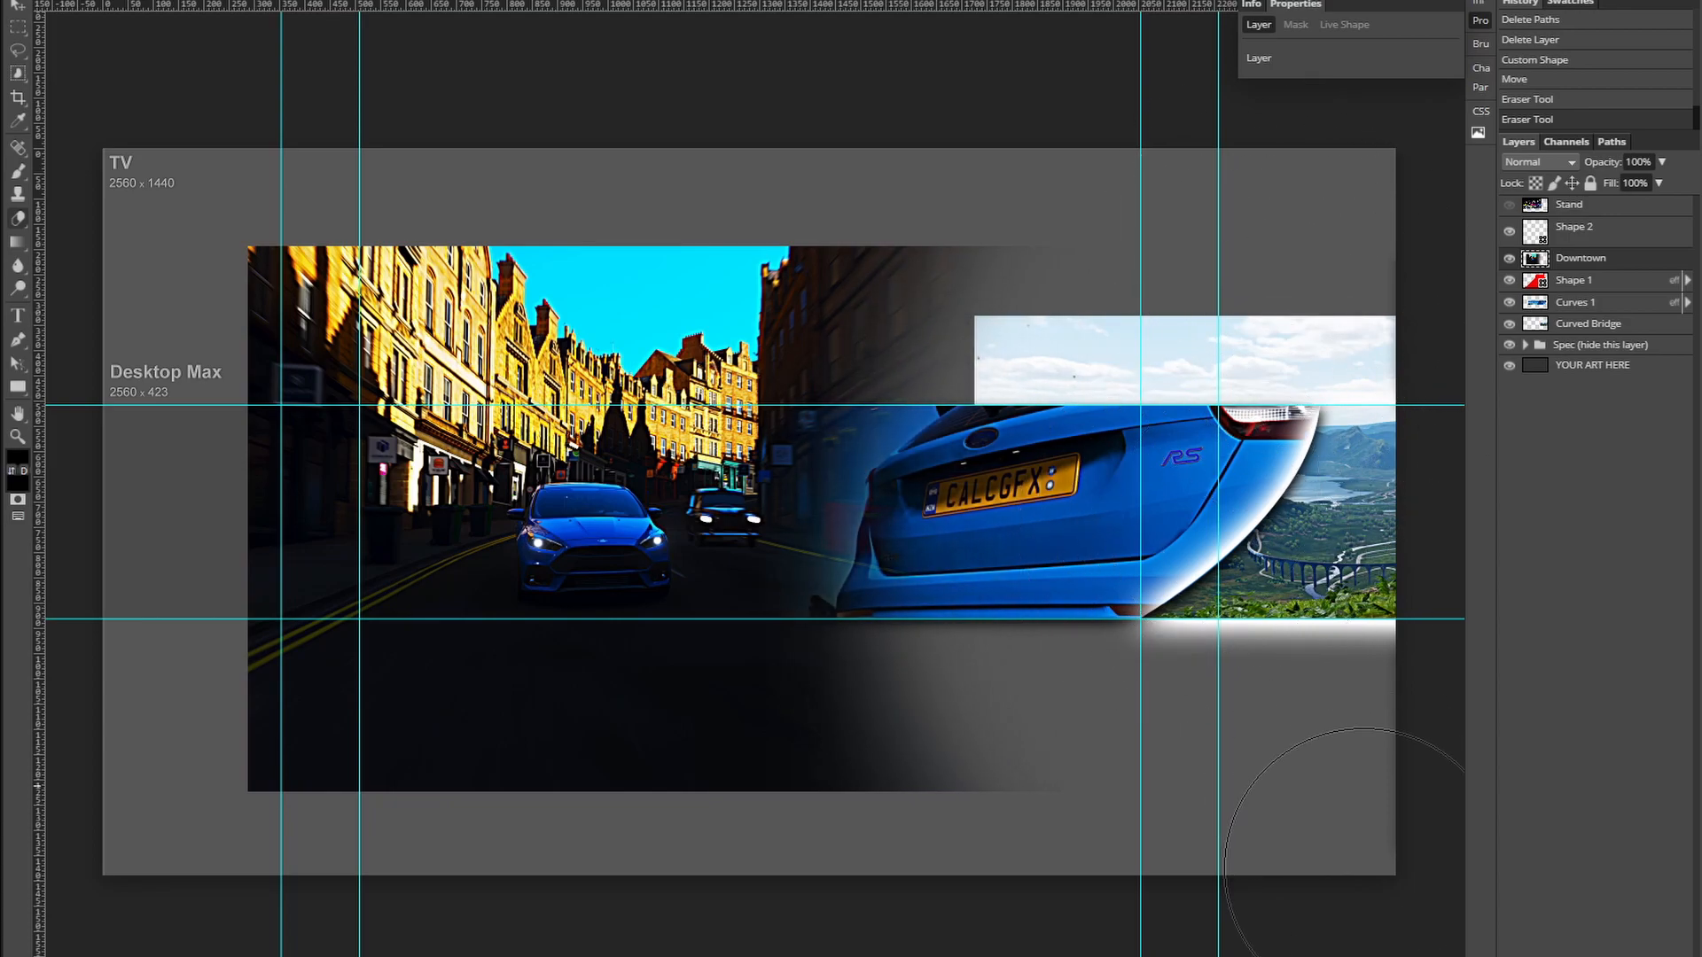
Step: Undo the last eraser stroke and erase the Downtown image's right edge again for a soft blend into the car
key(ctrl+z)
key(ctrl+shift+z)
key(ctrl+z)
drag(1144, 559, 1201, 578)
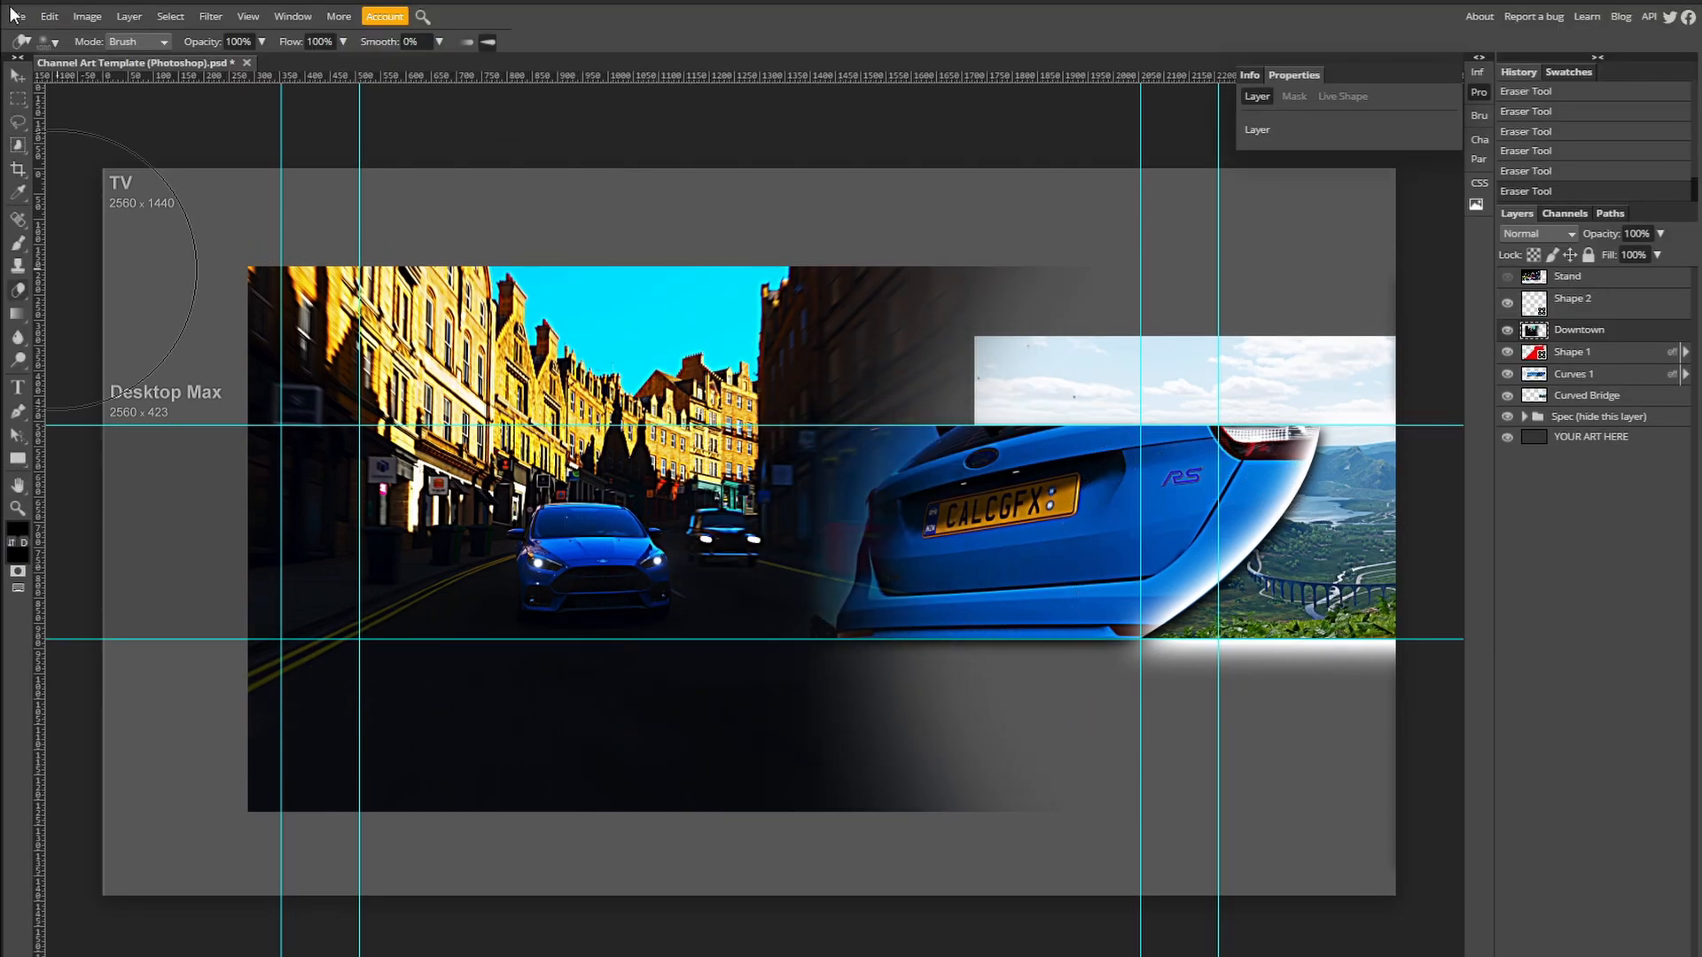
Step: Select the canvas area above the upper horizontal guide and clear it from the Downtown and Curved Bridge layers
drag(1439, 424, 1440, 424)
key(Delete)
click(1619, 394)
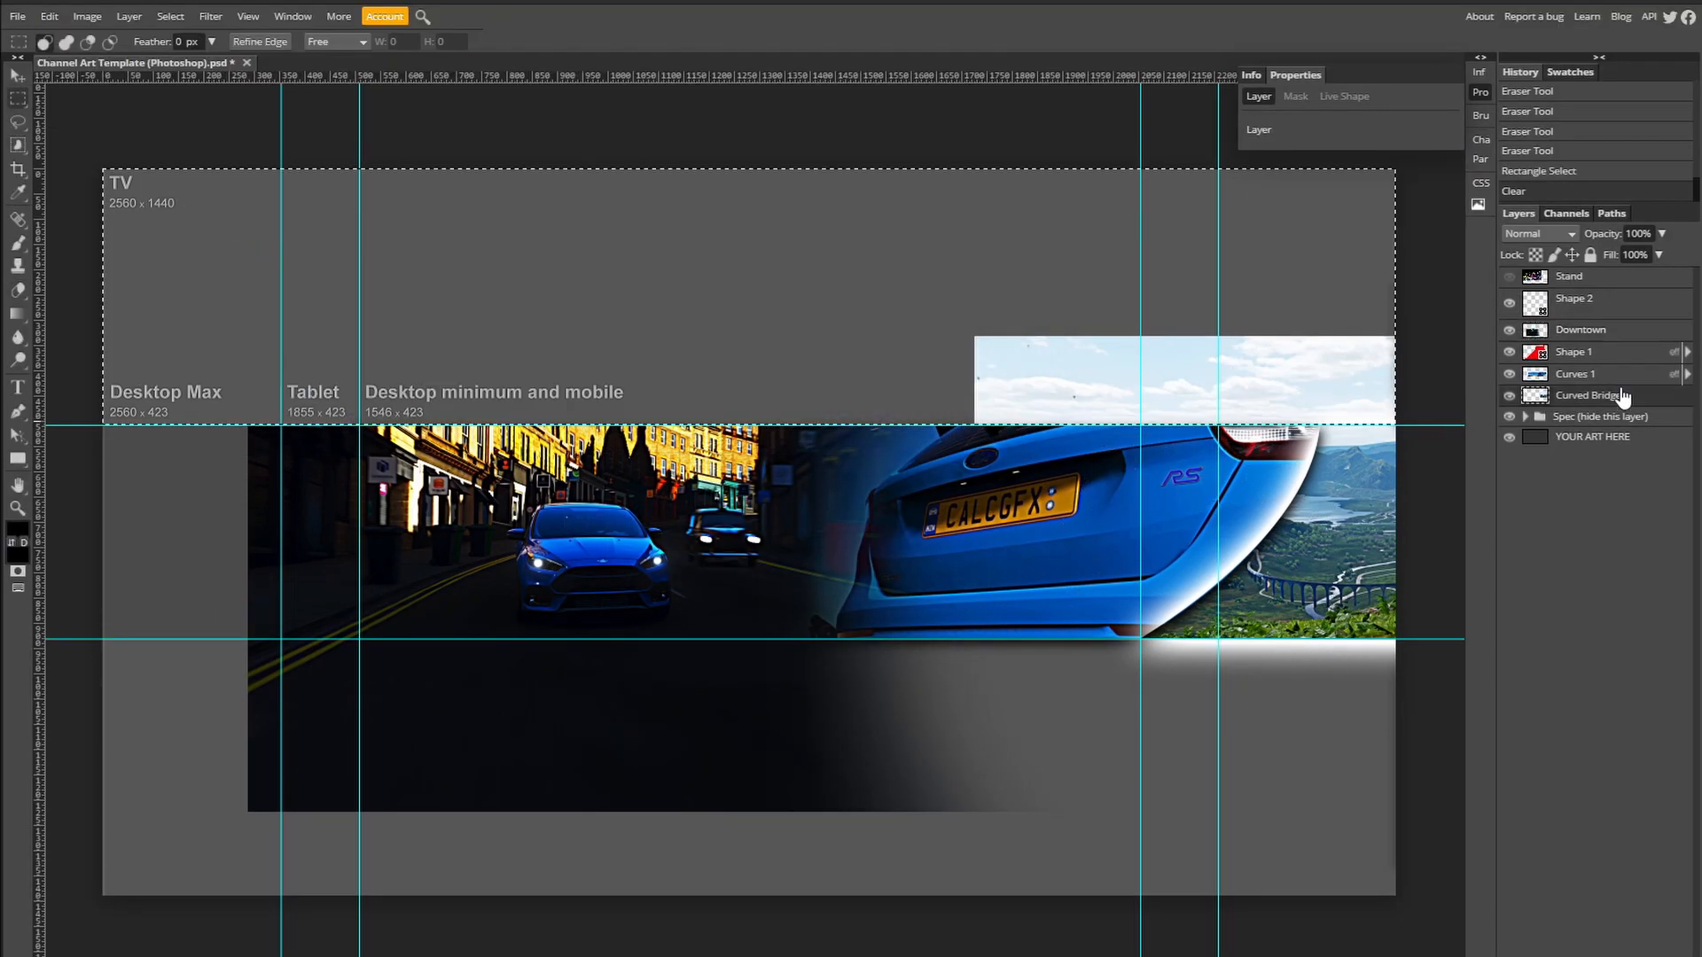
key(Delete)
Step: Clear the selected area below the lower horizontal guide from the Downtown layer
click(1599, 317)
key(Delete)
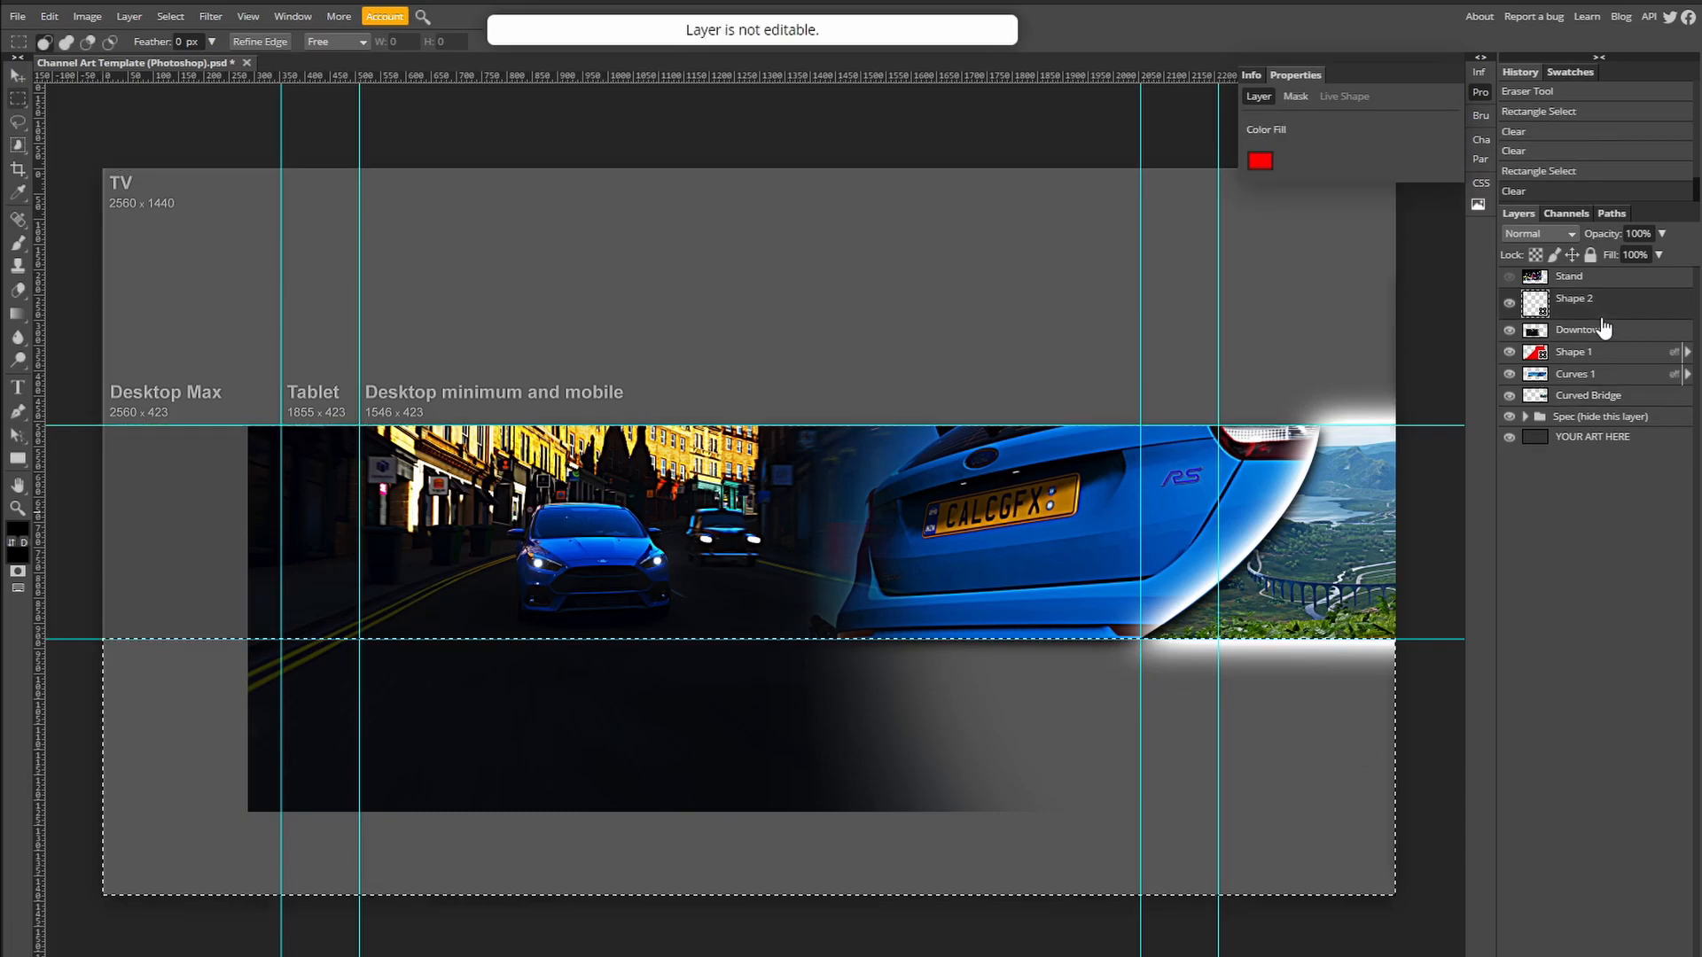
click(1617, 337)
key(Delete)
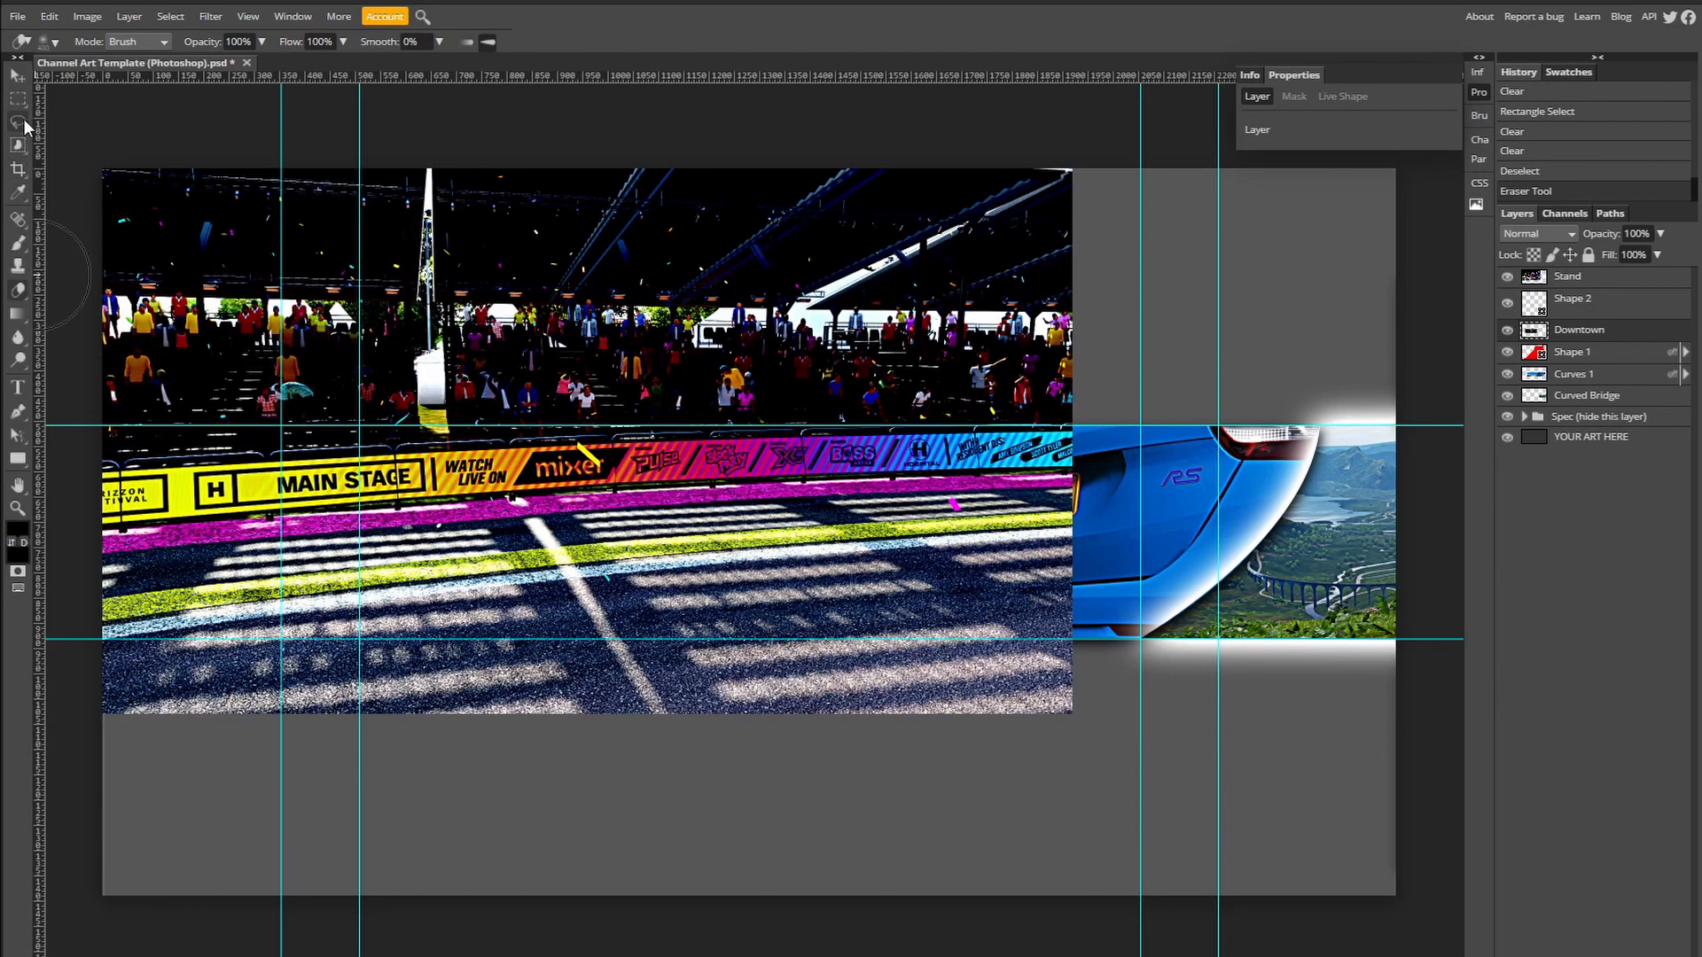
Step: Move the Stand image to the banner's left end and erase its right side with an enlarged soft eraser, revealing the Downtown street
click(18, 75)
drag(691, 340, 317, 537)
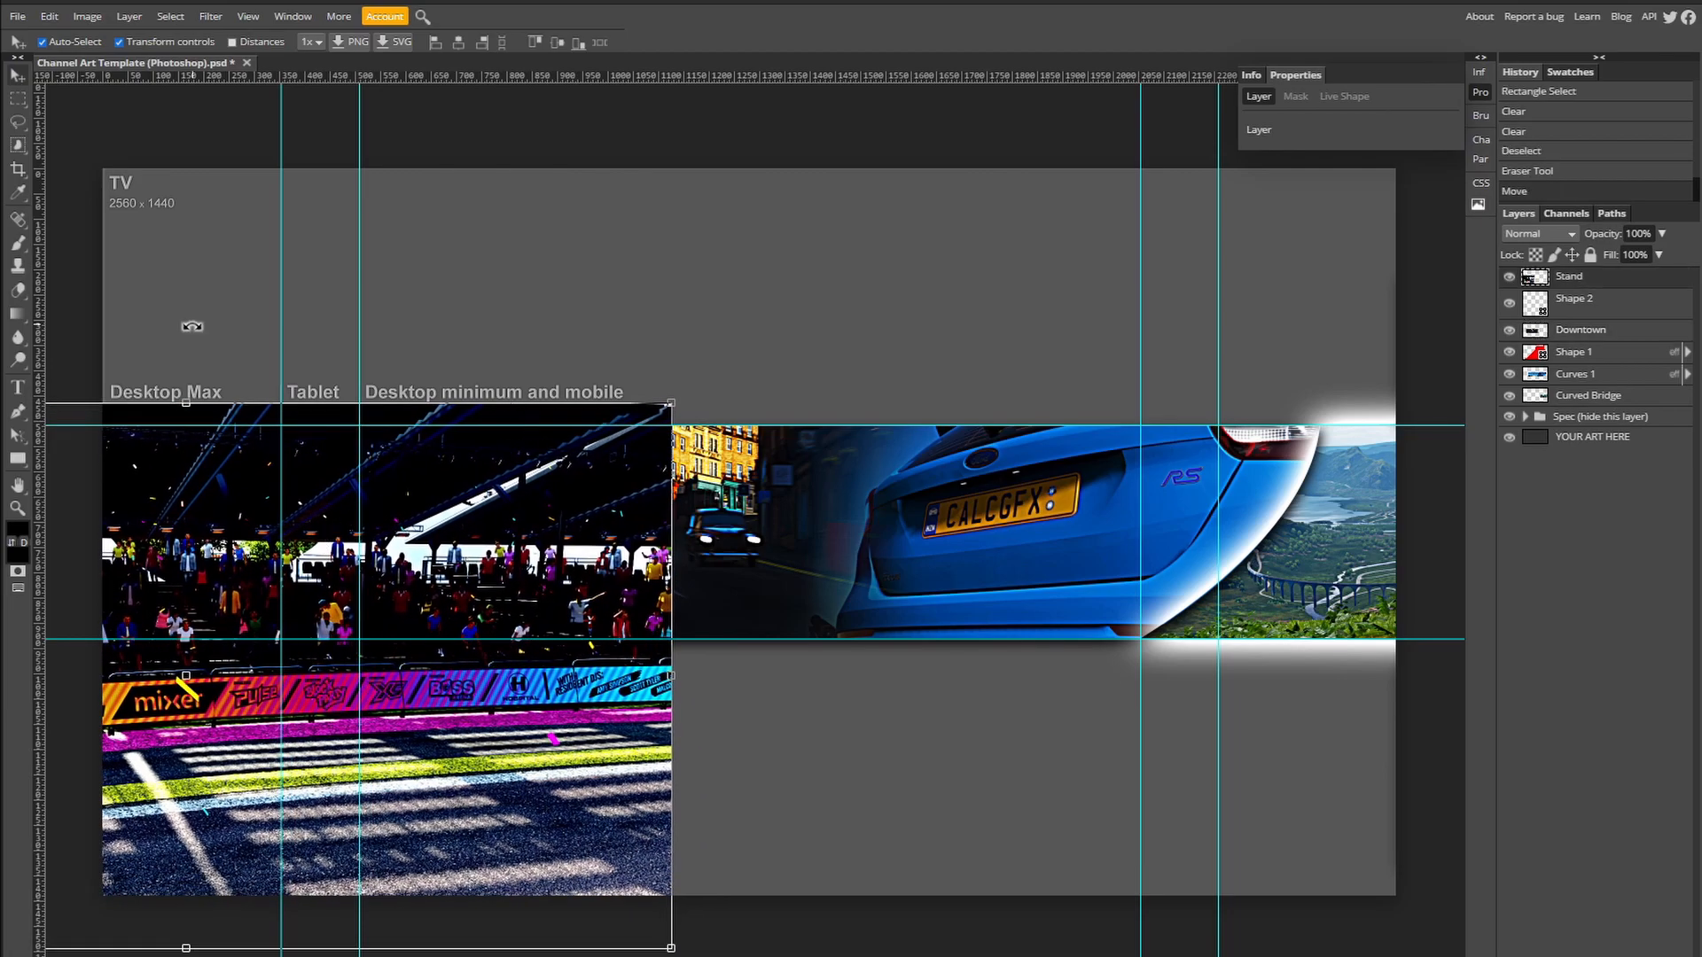
click(18, 290)
key(bracketright)
key(bracketright)
key(bracketright)
key(bracketright)
key(bracketright)
key(bracketright)
key(bracketright)
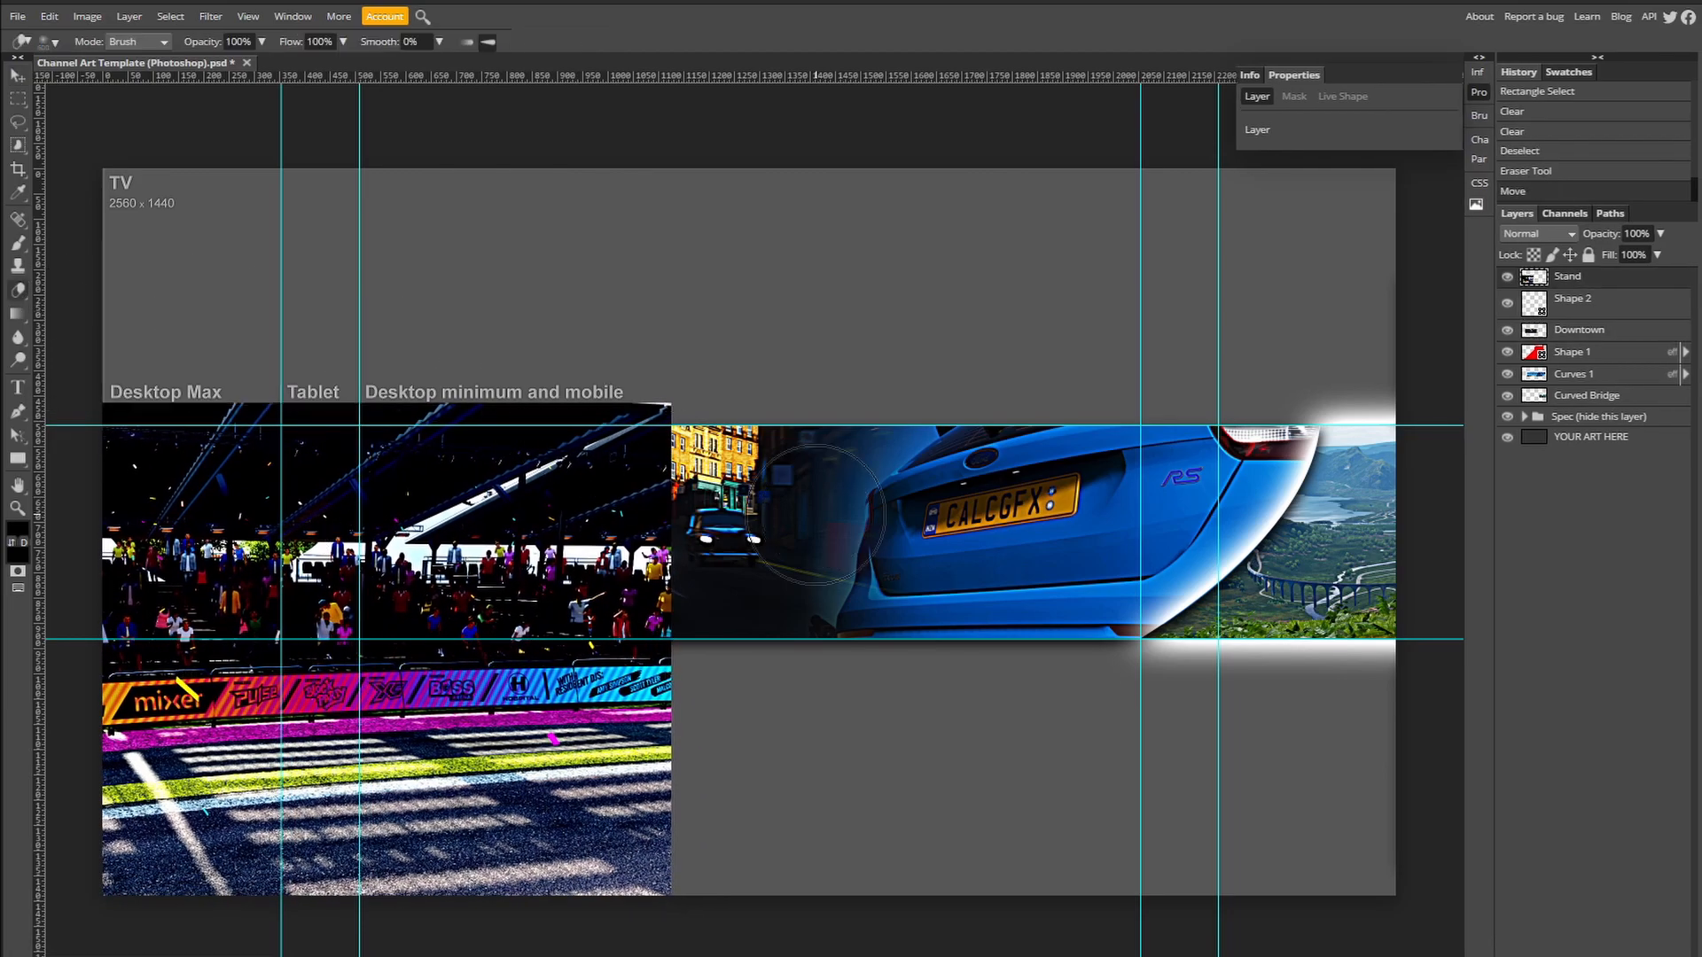
mouse_move(869, 466)
mouse_down()
mouse_move(718, 590)
mouse_move(660, 599)
mouse_up()
mouse_move(541, 483)
mouse_down()
mouse_move(572, 758)
mouse_move(555, 584)
mouse_move(544, 626)
mouse_move(525, 506)
mouse_move(517, 583)
mouse_move(490, 362)
mouse_move(515, 599)
mouse_move(486, 479)
mouse_move(521, 543)
mouse_move(520, 399)
mouse_move(558, 527)
mouse_up()
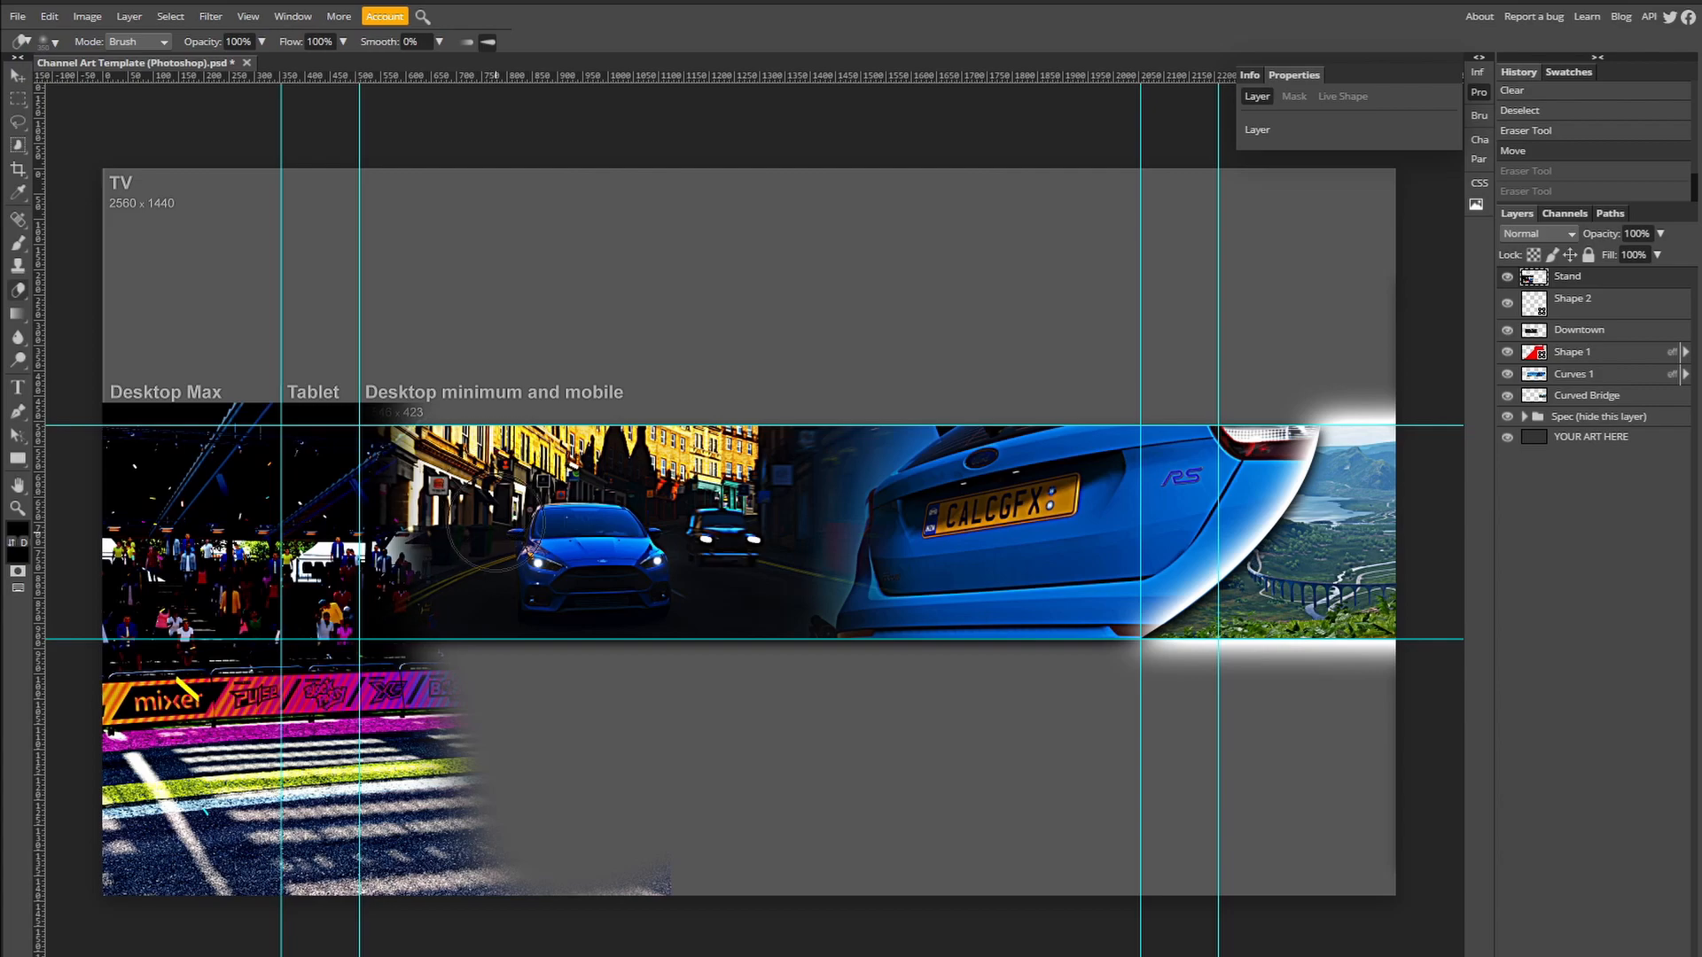
Step: Clear the parts of the Stand image below and above the horizontal guides using rectangular selections, and deselect
click(19, 78)
click(18, 98)
drag(881, 898, 102, 638)
key(Delete)
drag(102, 274, 583, 424)
key(Delete)
click(821, 359)
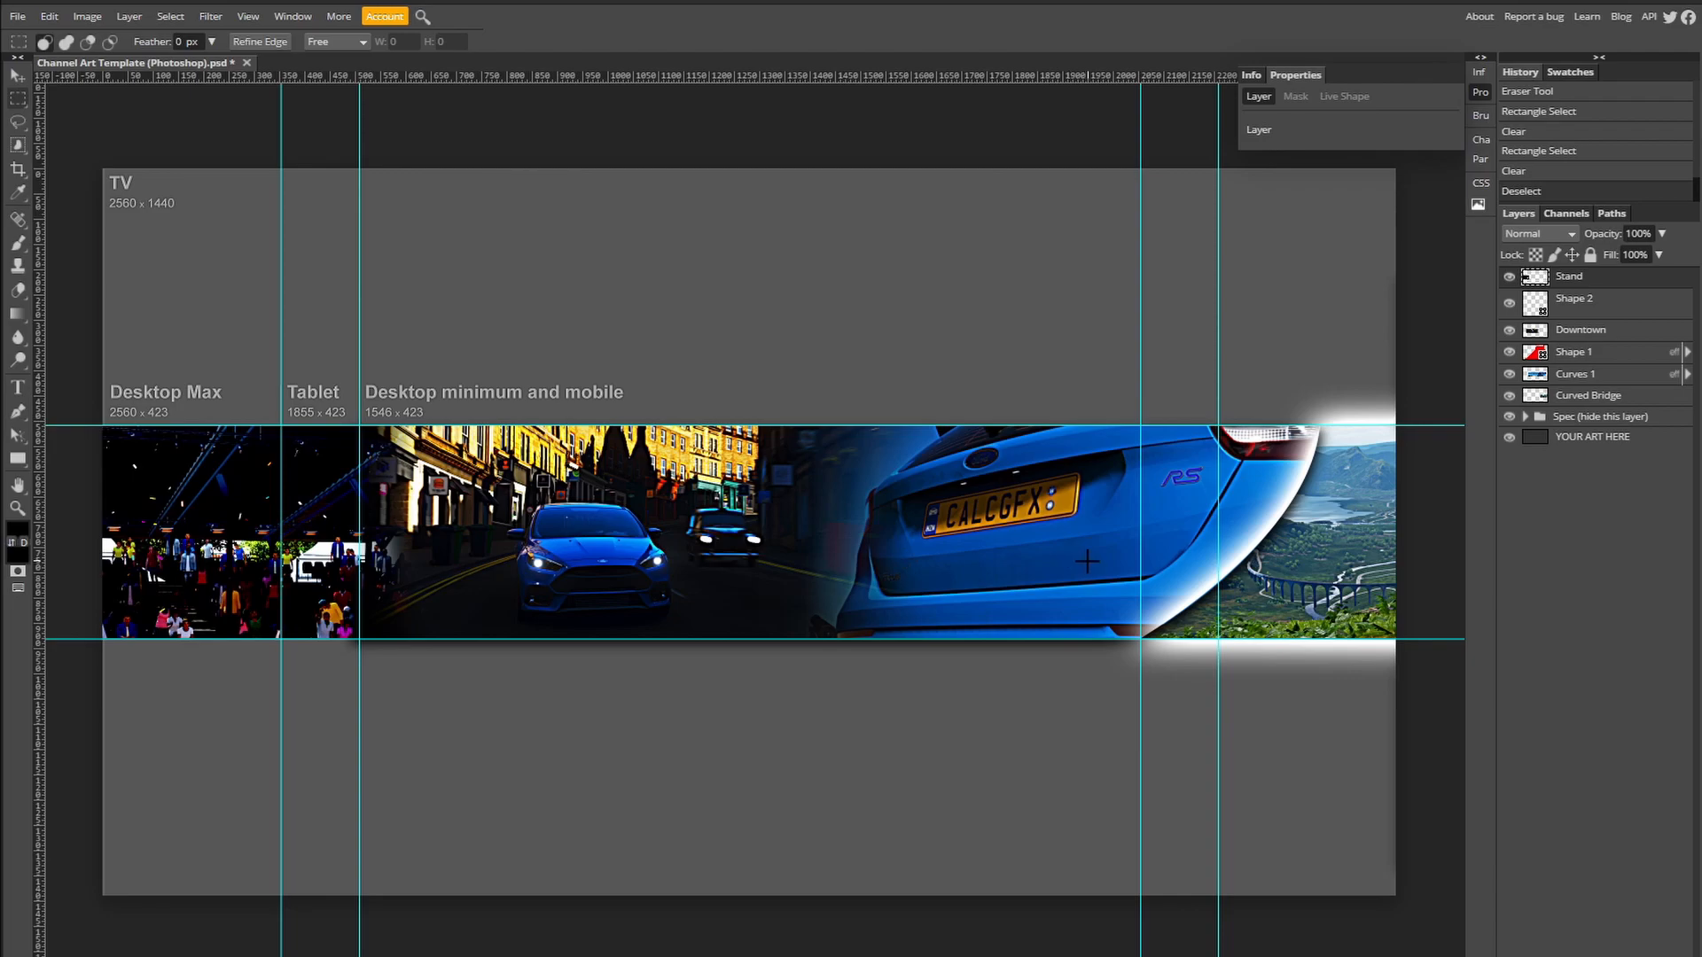
Step: Set the foreground color to dark gray 434343, brush over the Downtown layer, and undo the stroke
click(1609, 331)
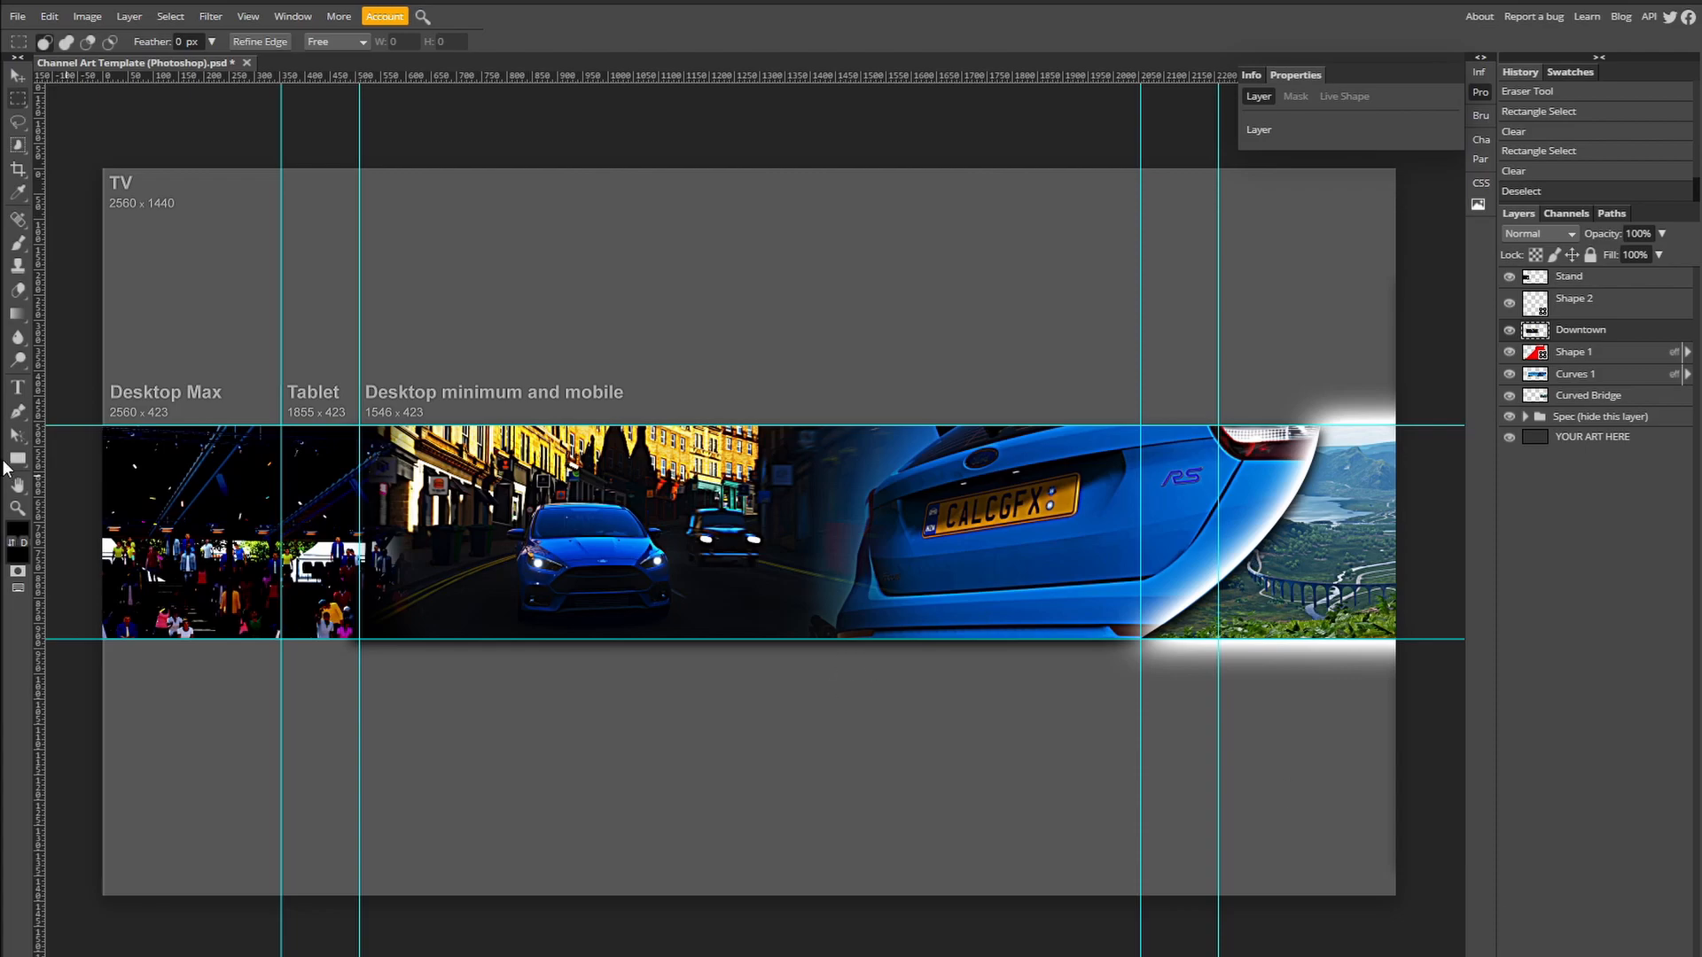
click(16, 534)
mouse_move(147, 187)
mouse_down()
mouse_move(133, 209)
mouse_move(46, 233)
mouse_move(3, 300)
mouse_up()
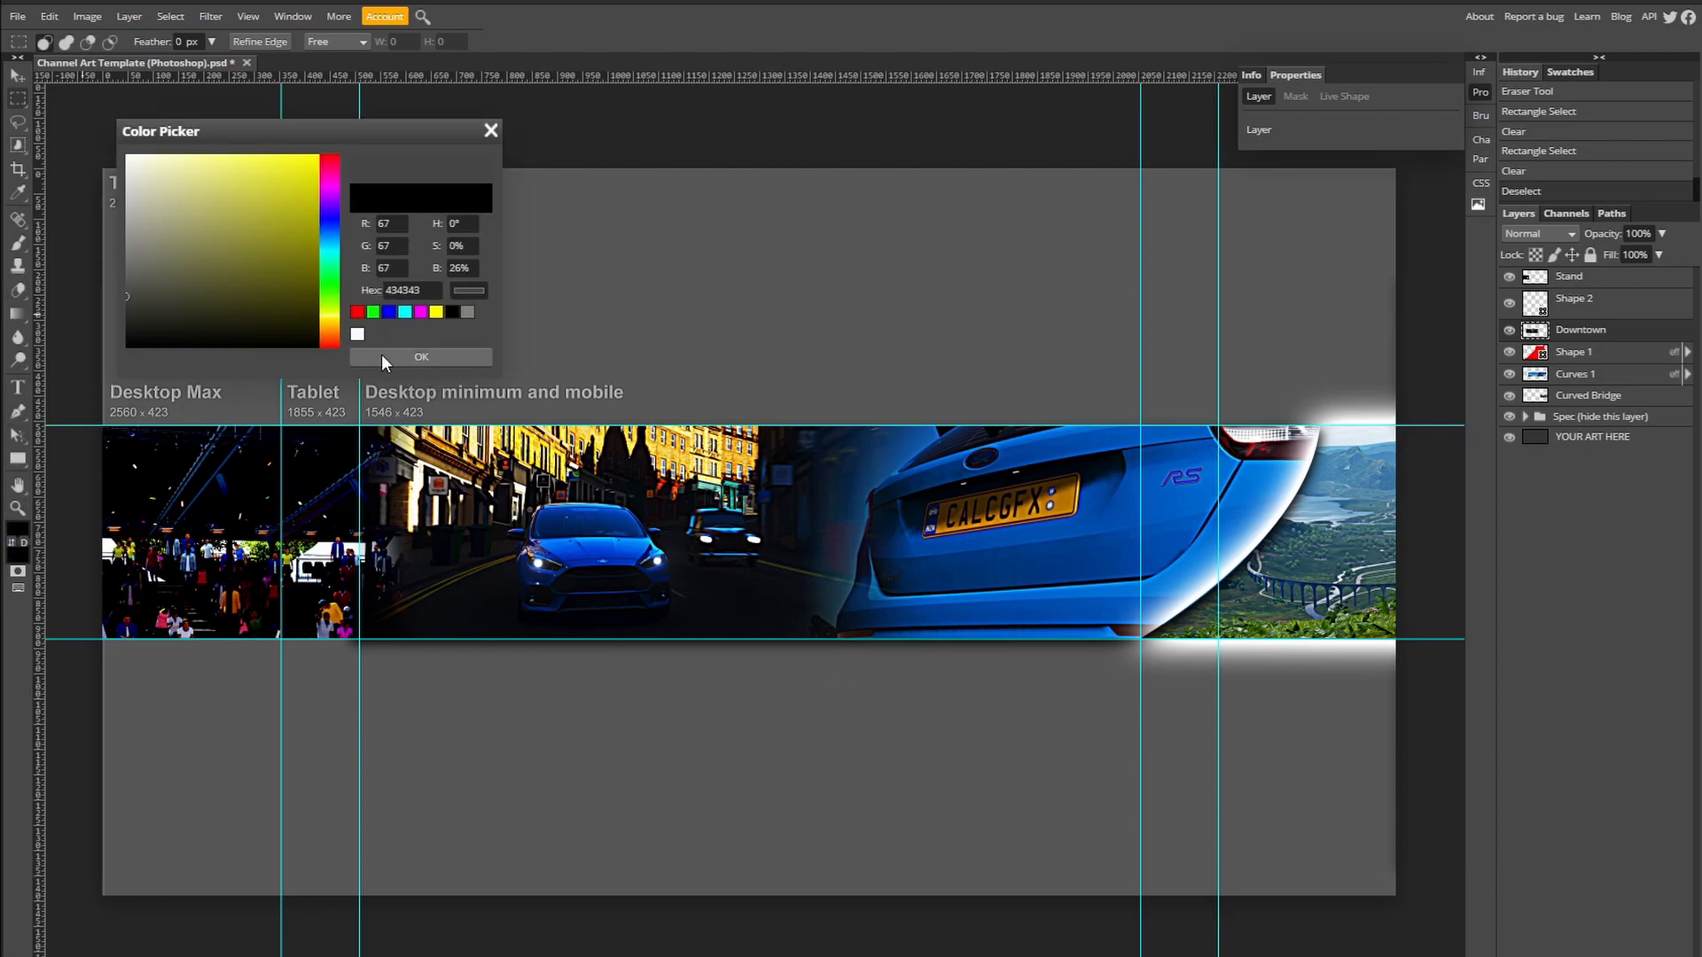
click(421, 357)
click(18, 242)
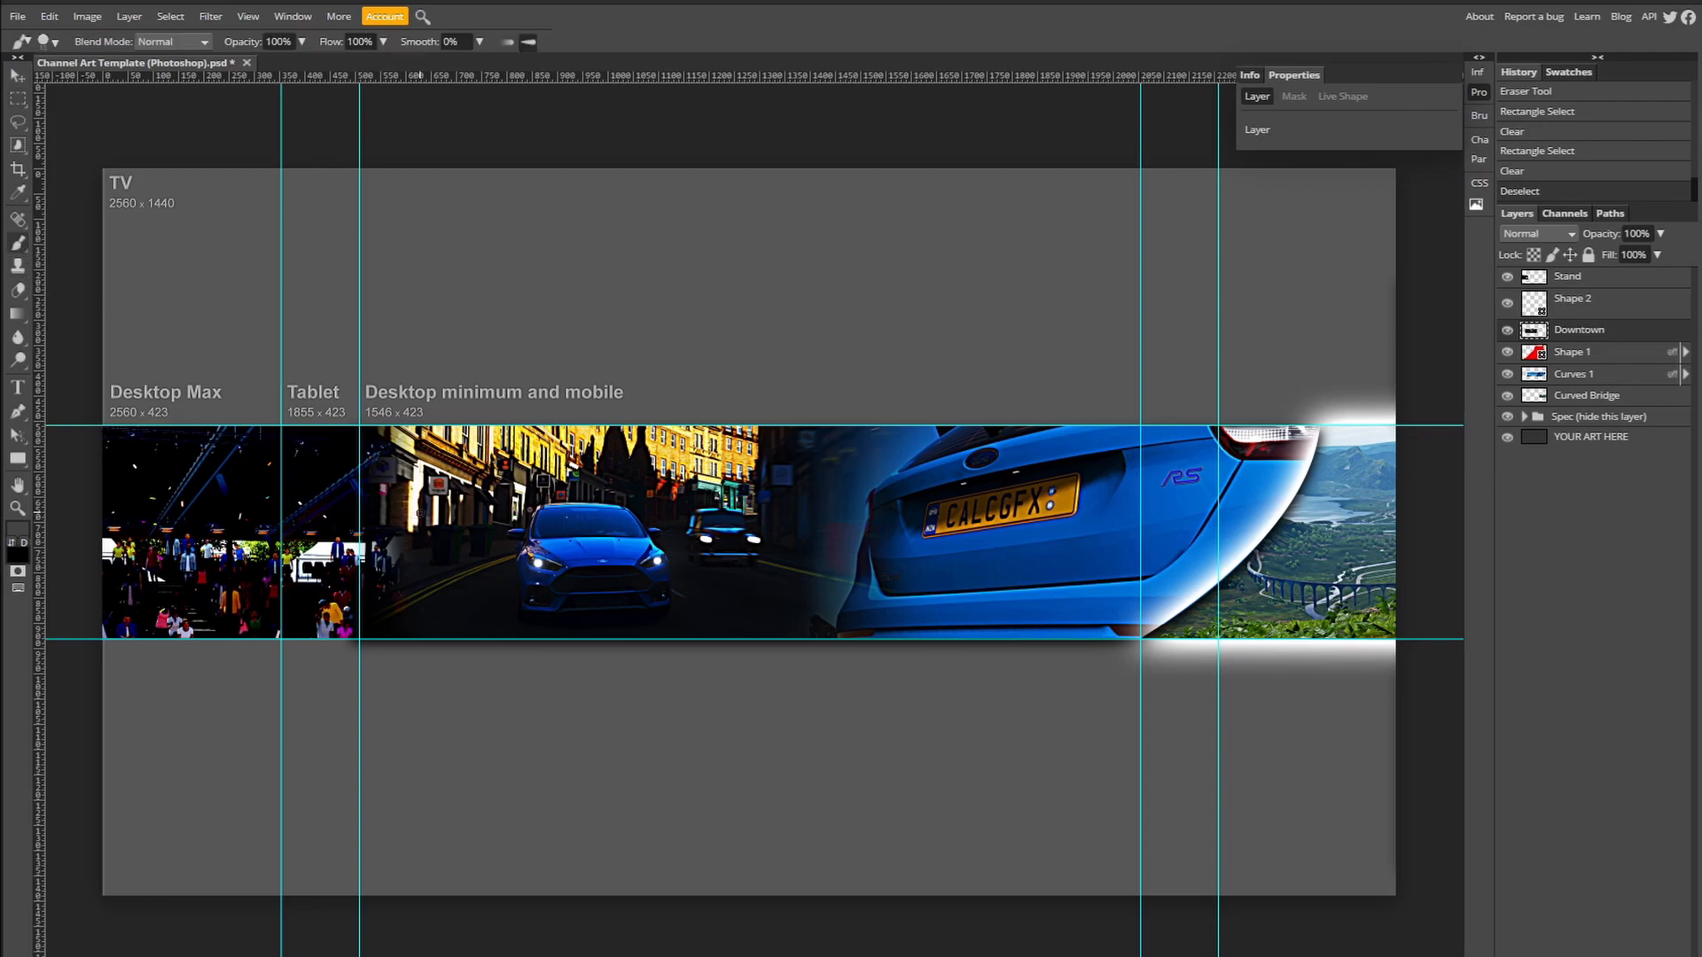
mouse_move(426, 532)
mouse_down()
mouse_move(432, 618)
mouse_move(454, 544)
mouse_move(530, 624)
mouse_move(553, 562)
mouse_move(767, 542)
mouse_move(564, 527)
mouse_move(935, 510)
mouse_up()
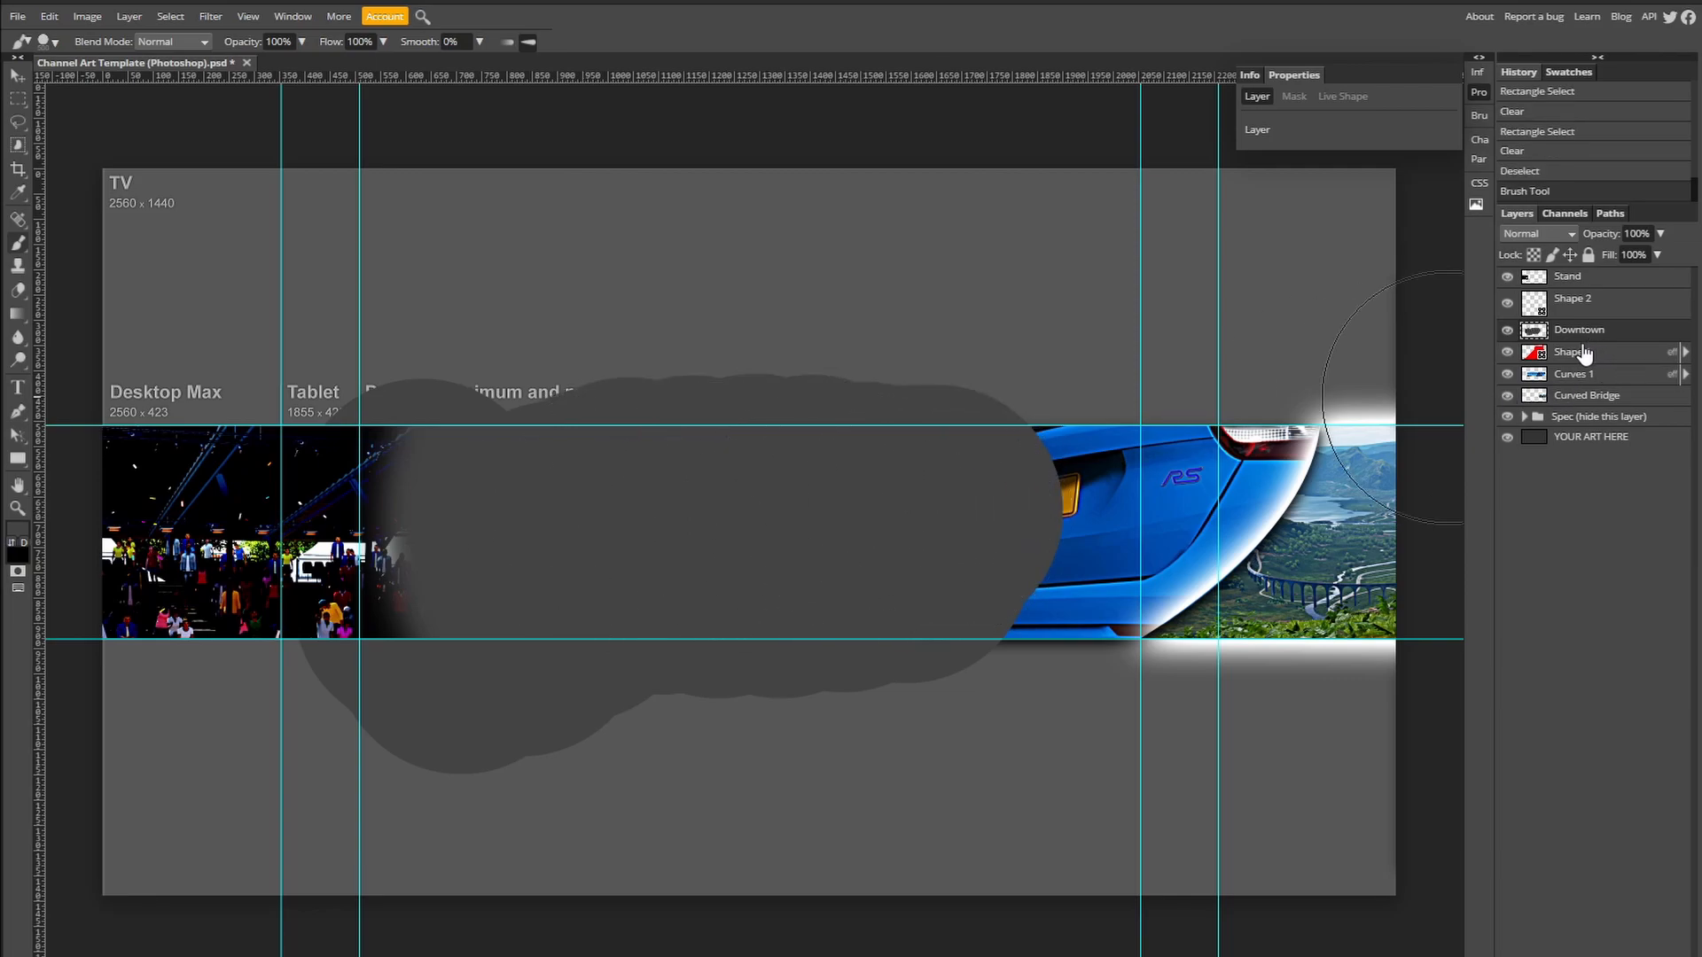
key(ctrl+z)
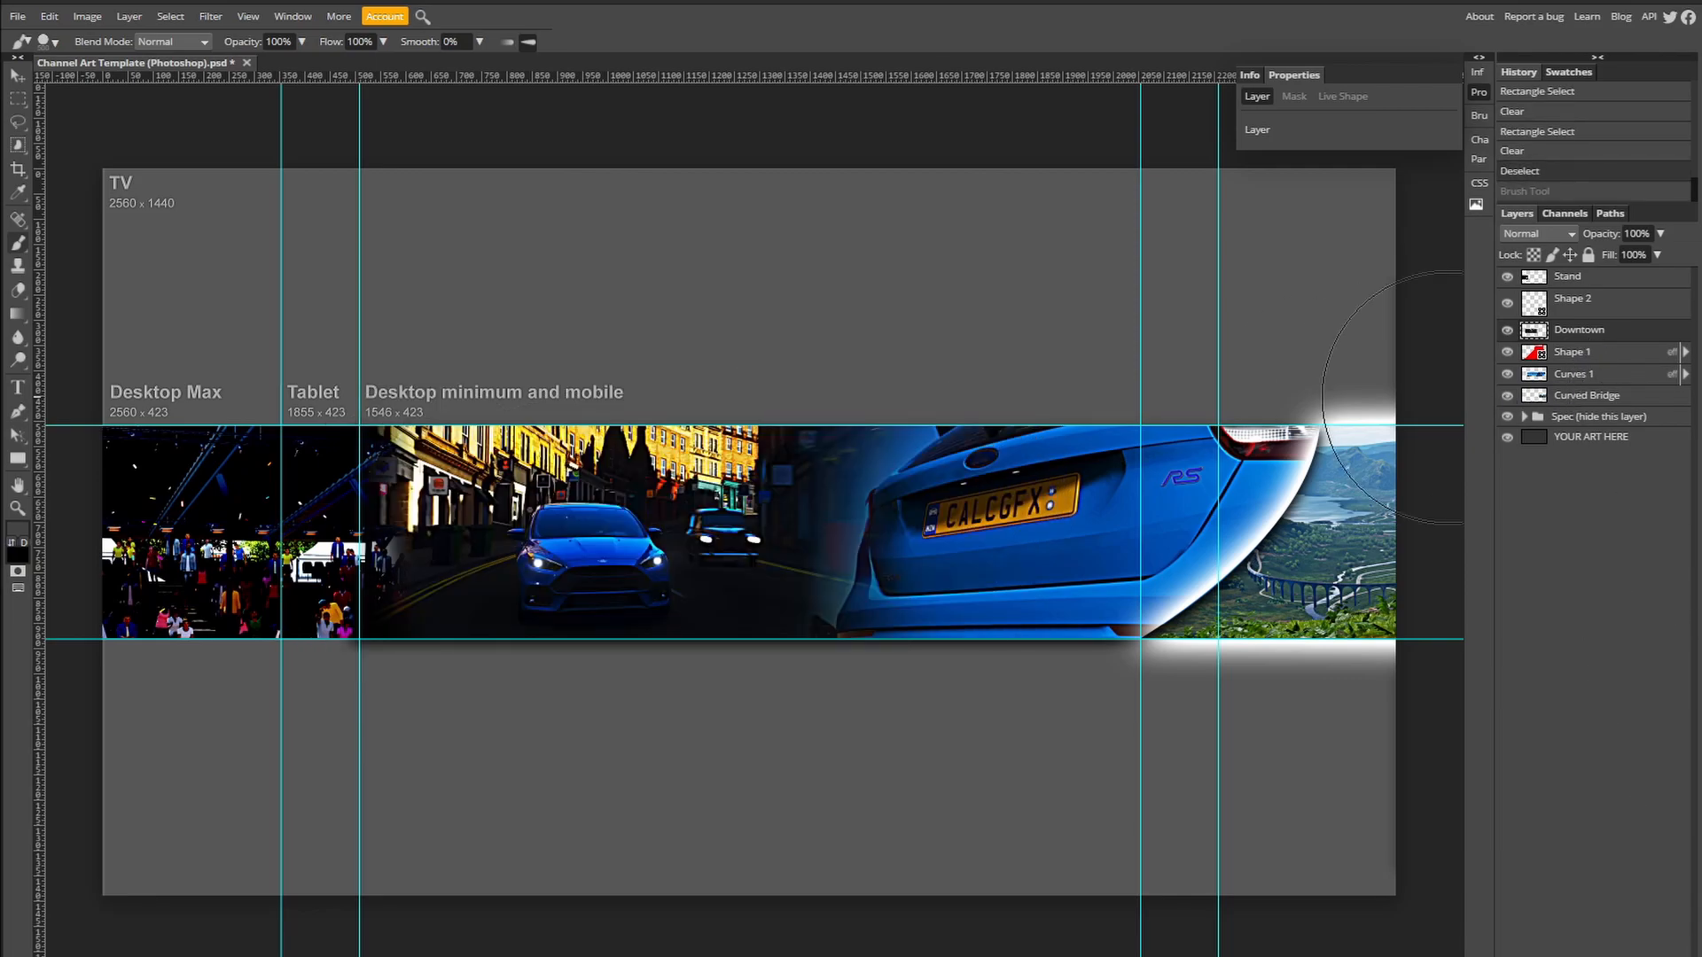
Step: Paint dark gray over the Downtown street on a new layer and clip that layer to Downtown
key(ctrl+shift+n)
drag(443, 538, 903, 532)
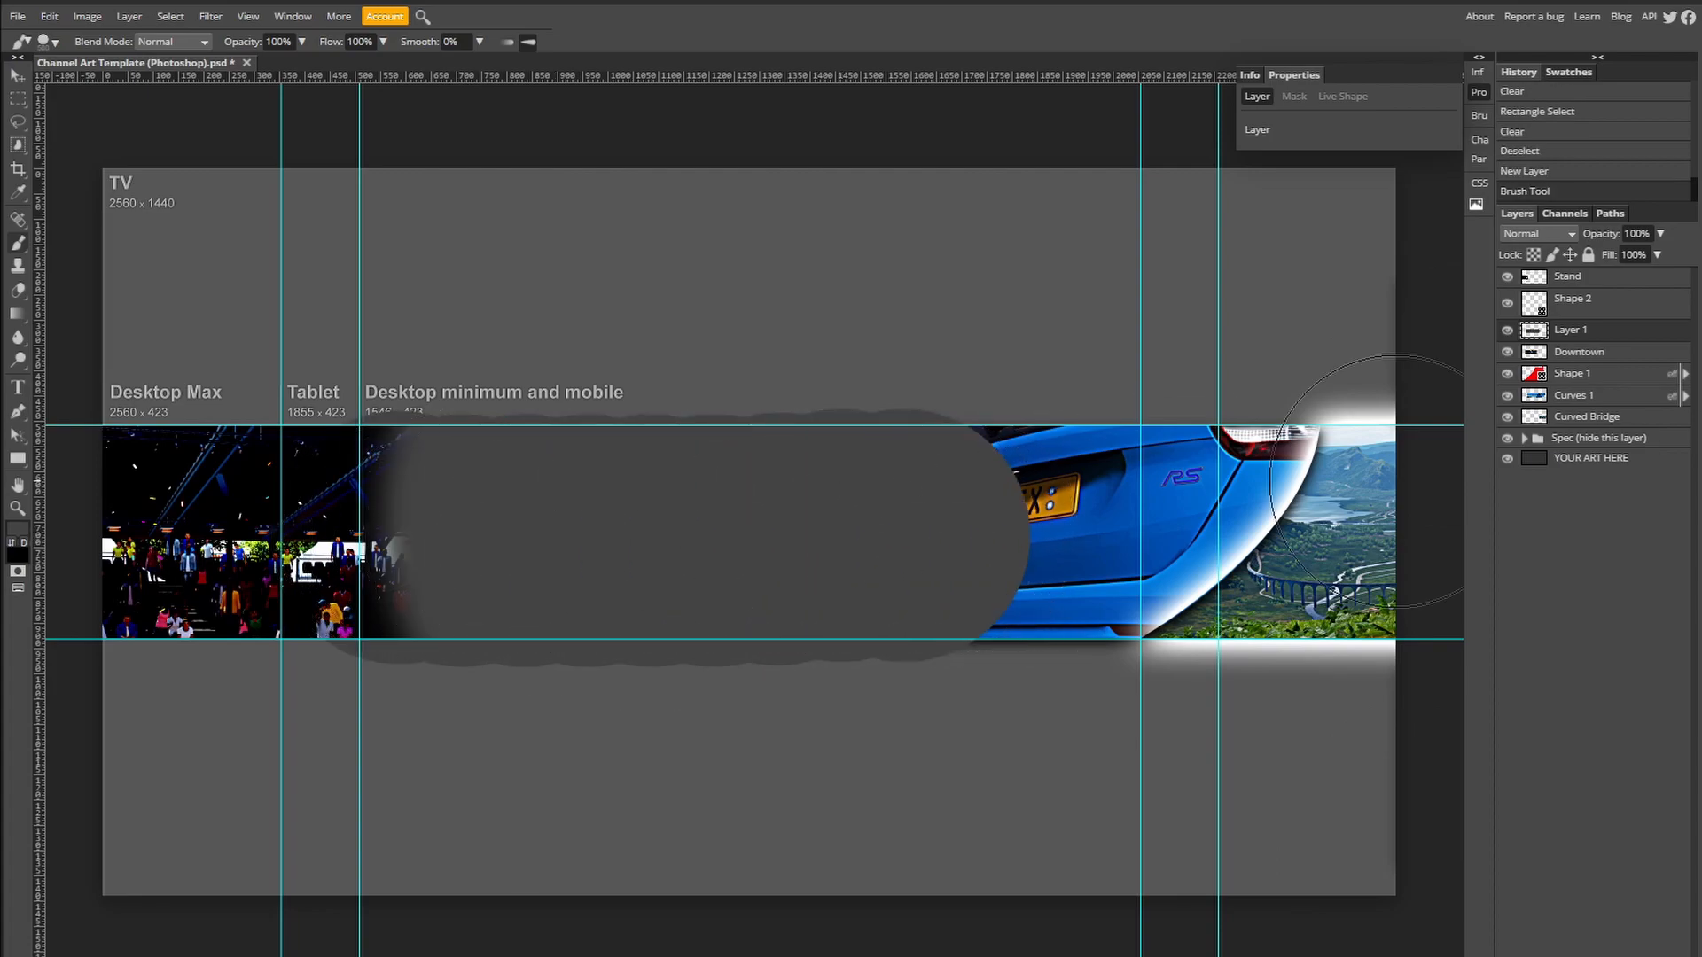
right_click(1582, 330)
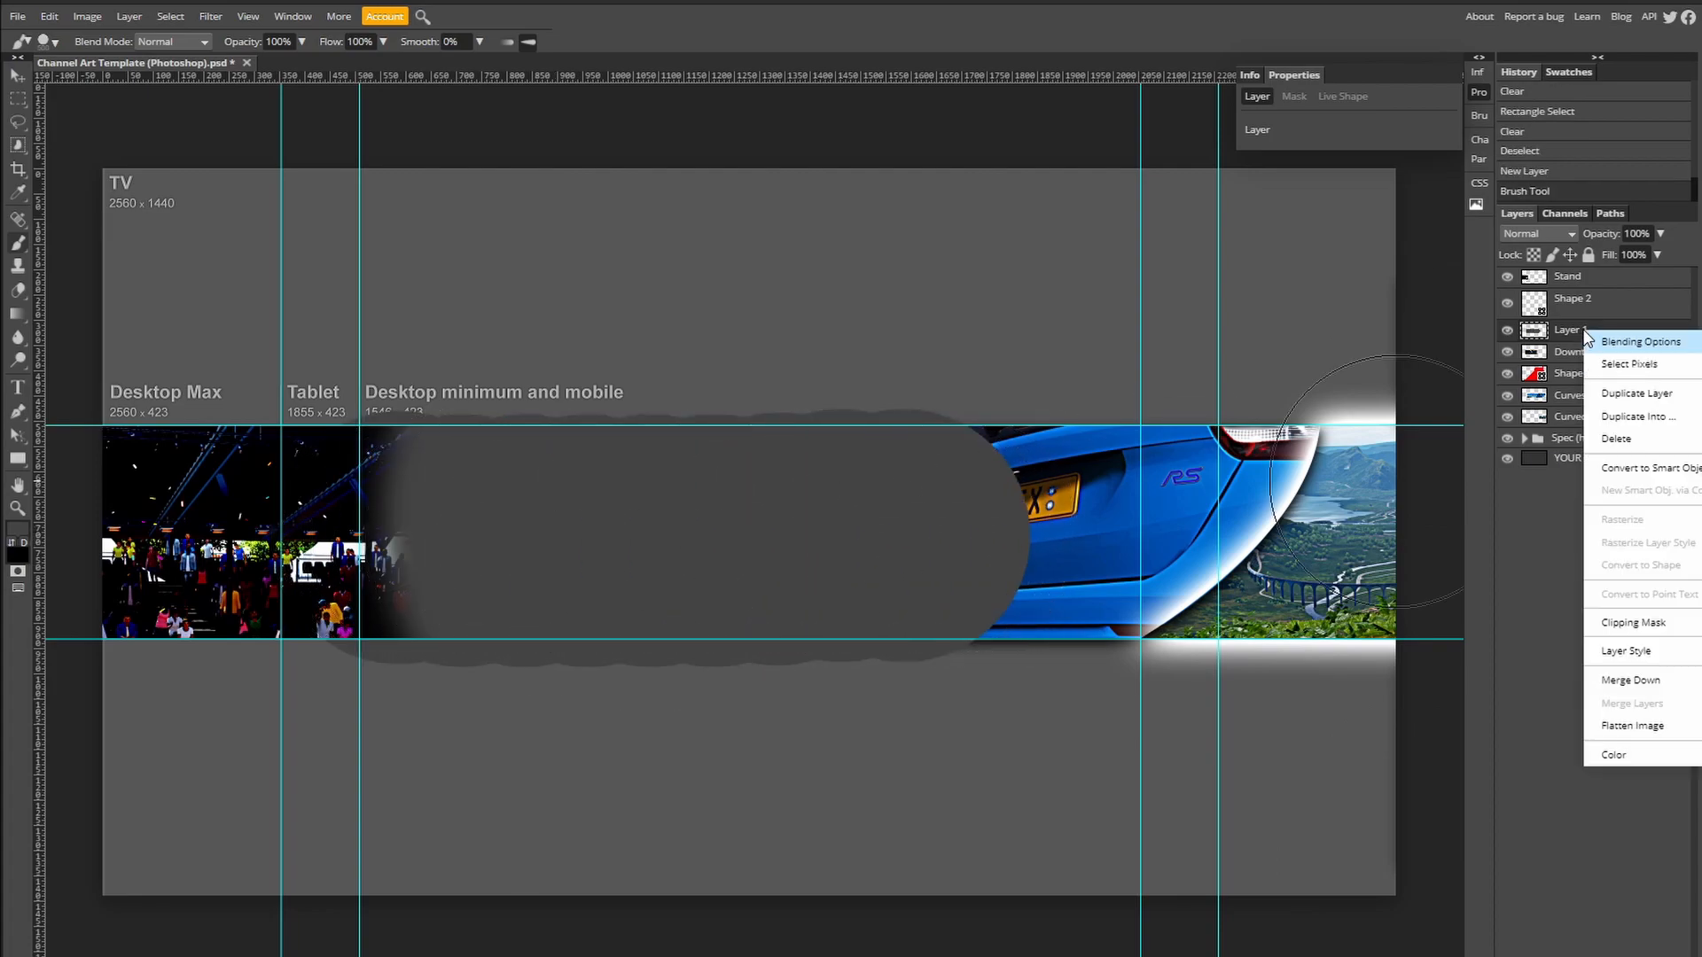
click(1633, 623)
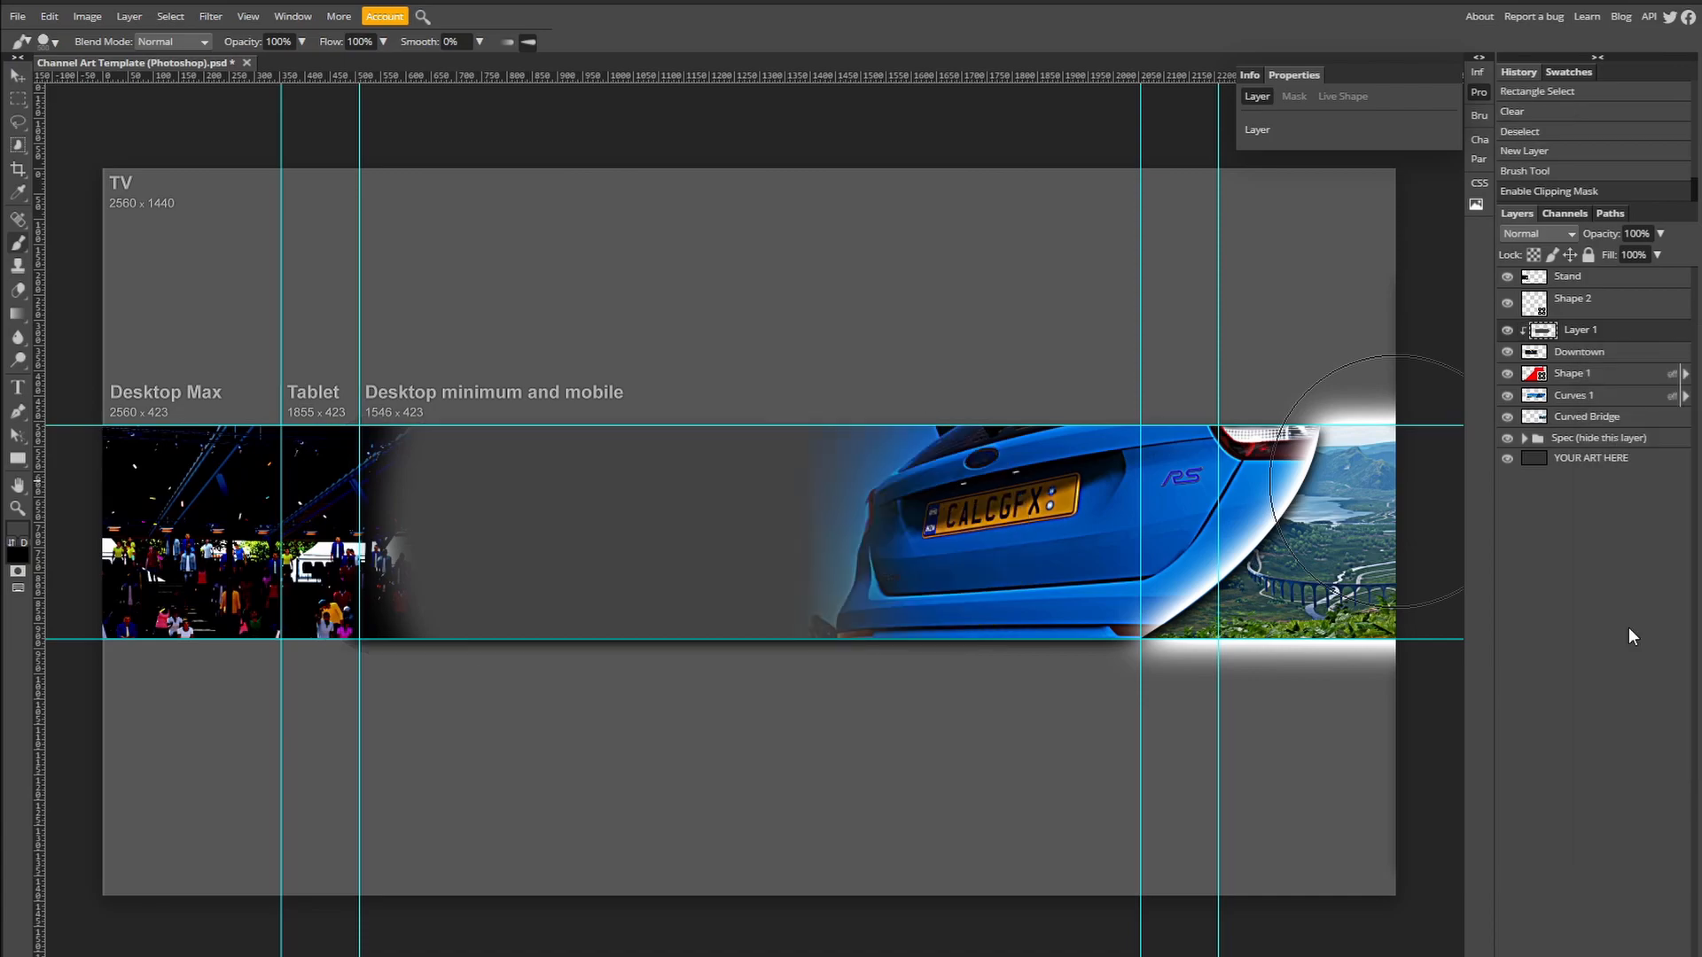
Step: Lower the clipped gray layer's opacity to 33% and toggle its visibility to compare the effect
click(1661, 234)
drag(1635, 253, 1610, 258)
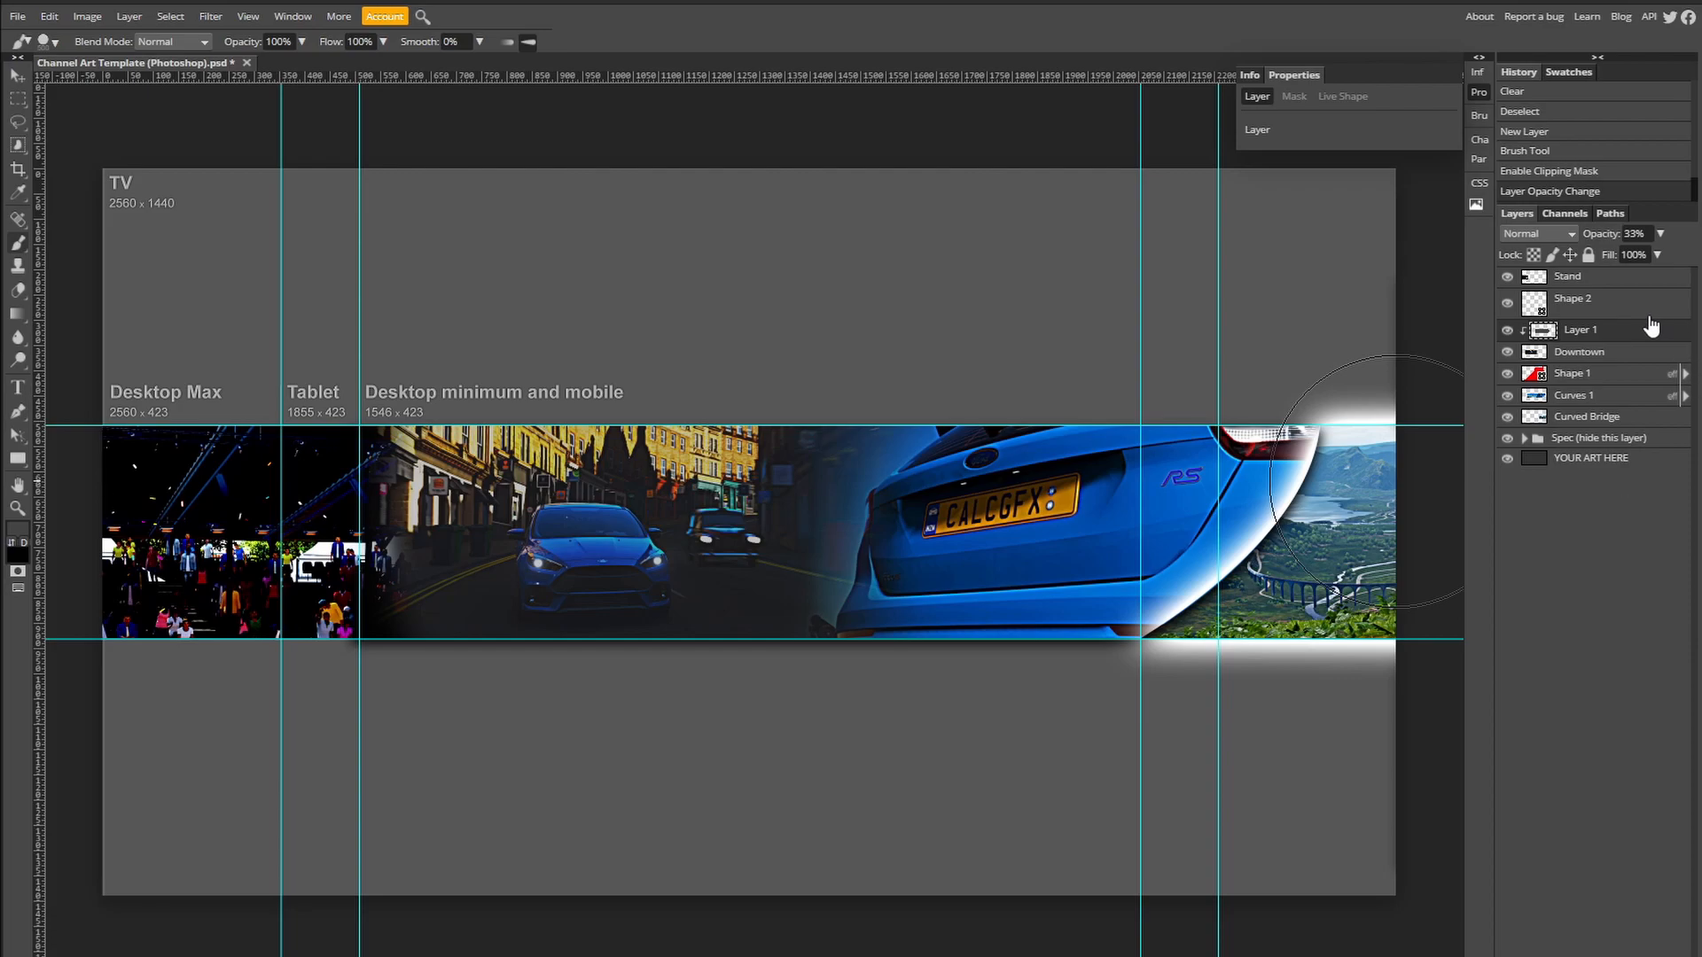
click(1507, 330)
click(1507, 331)
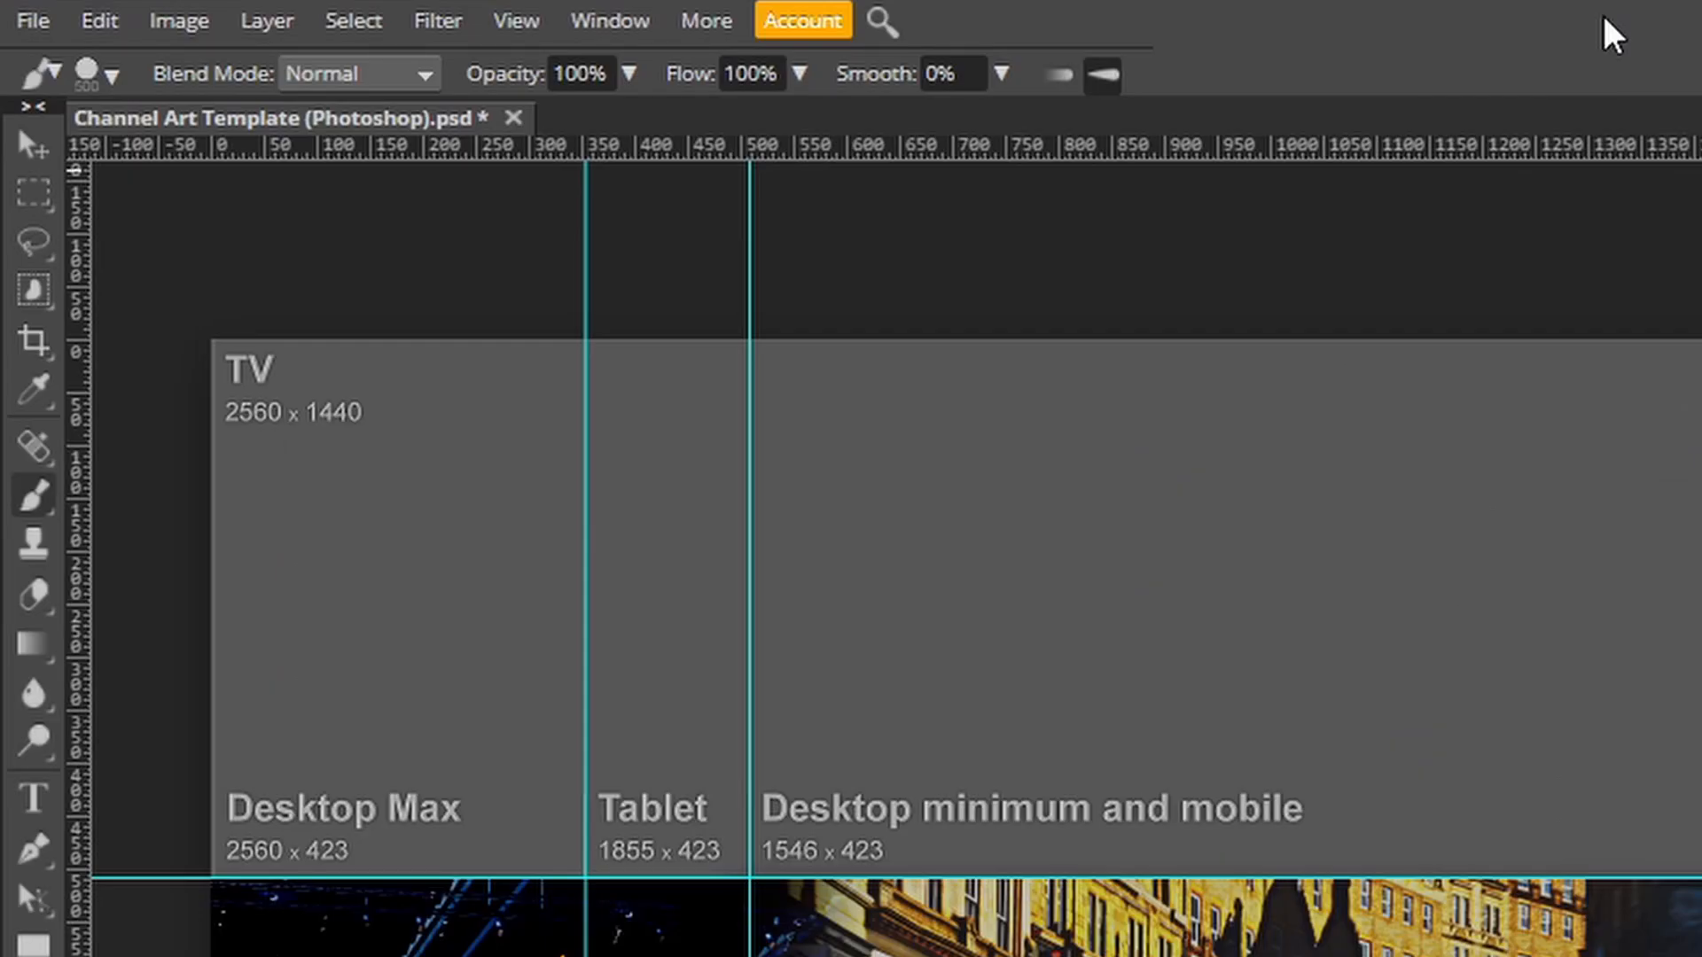
Step: Load additional presets for the Brush tool from a file
click(44, 73)
click(404, 110)
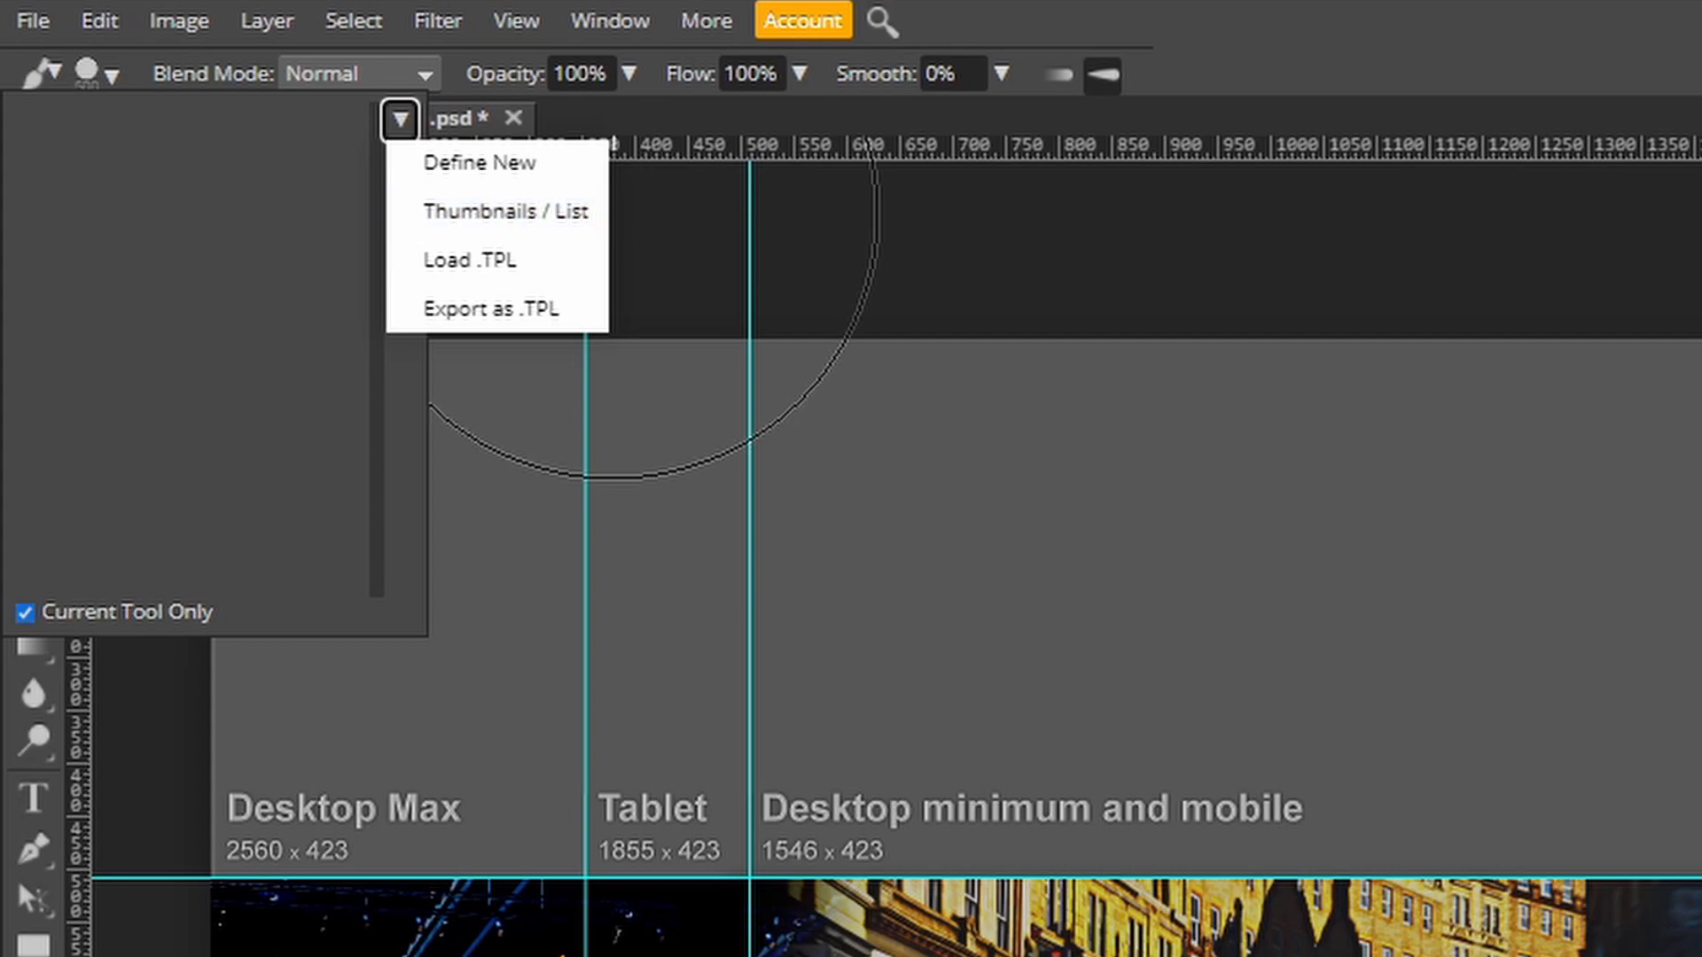
click(551, 269)
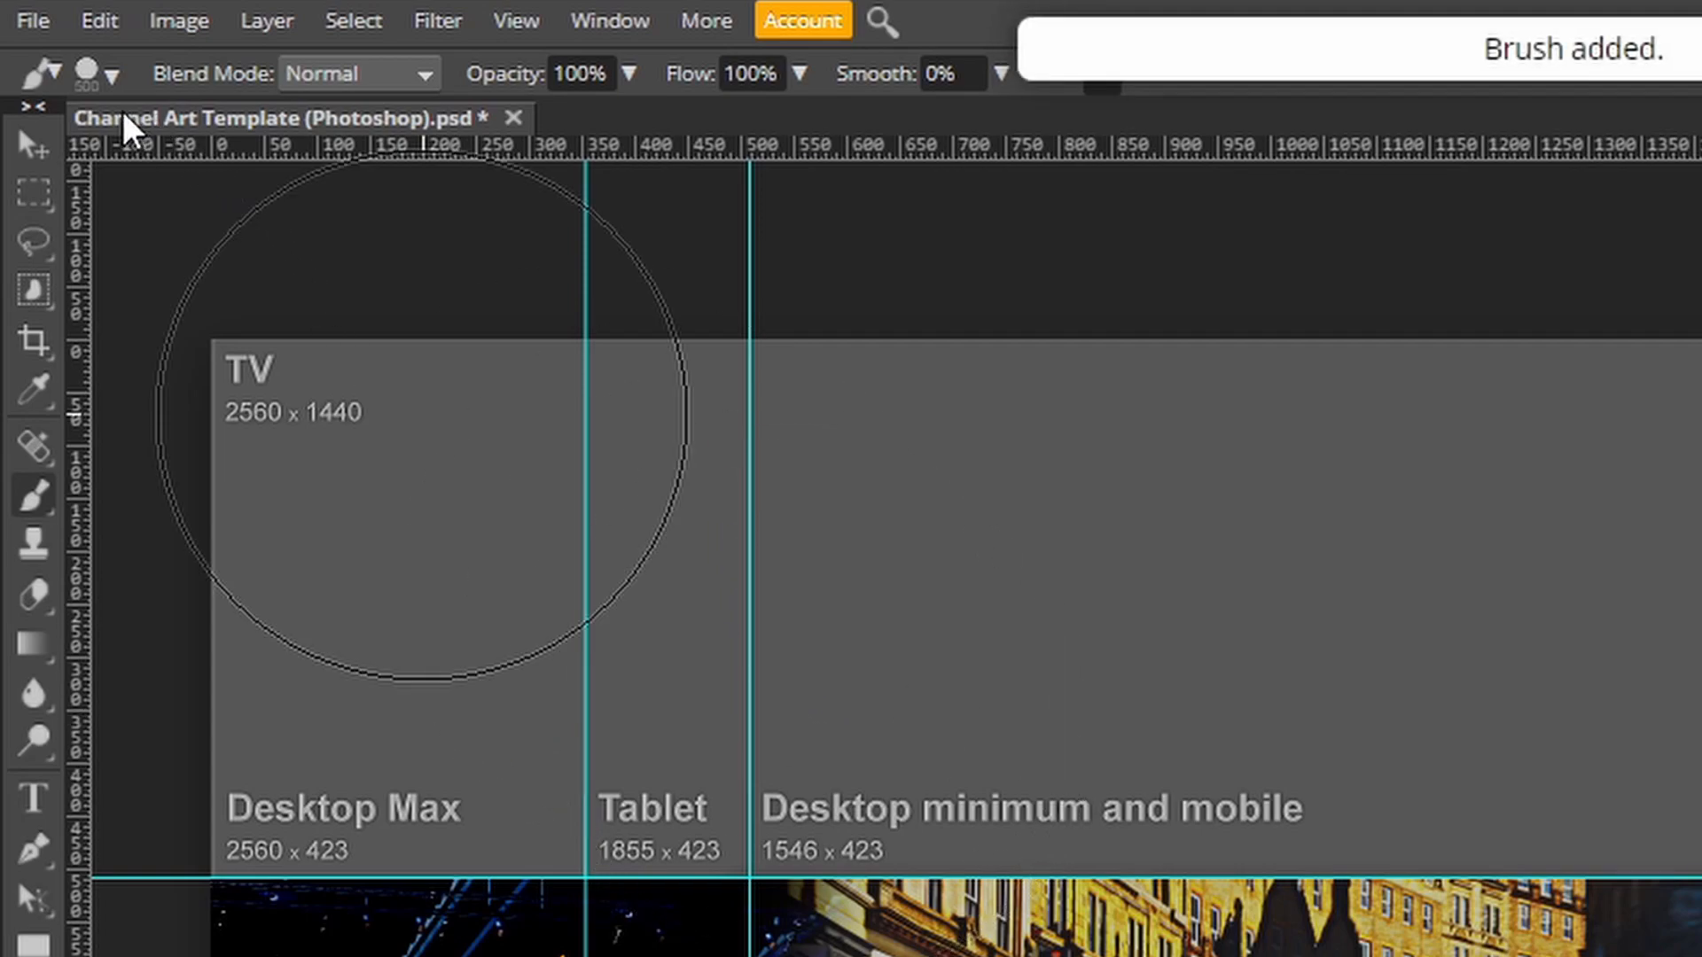
Step: Choose the rough 1597 px paint-stroke tip from the loaded custom brushes for the Brush tool
click(43, 71)
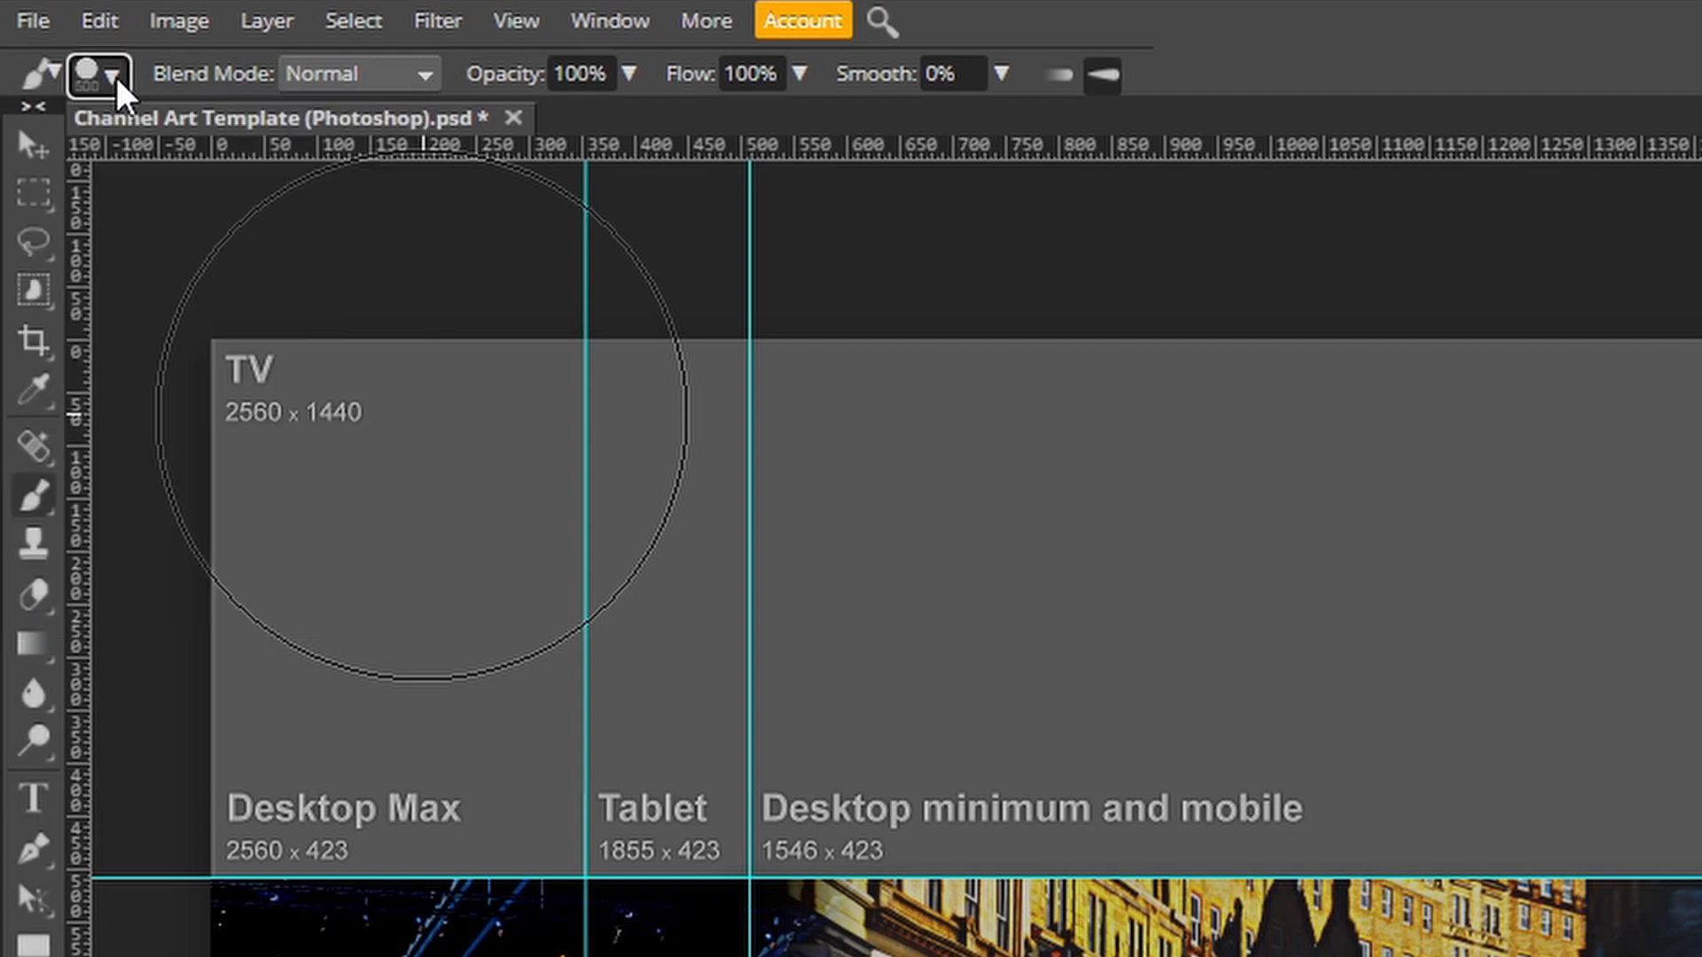
click(112, 76)
scroll(299, 388, down, 5)
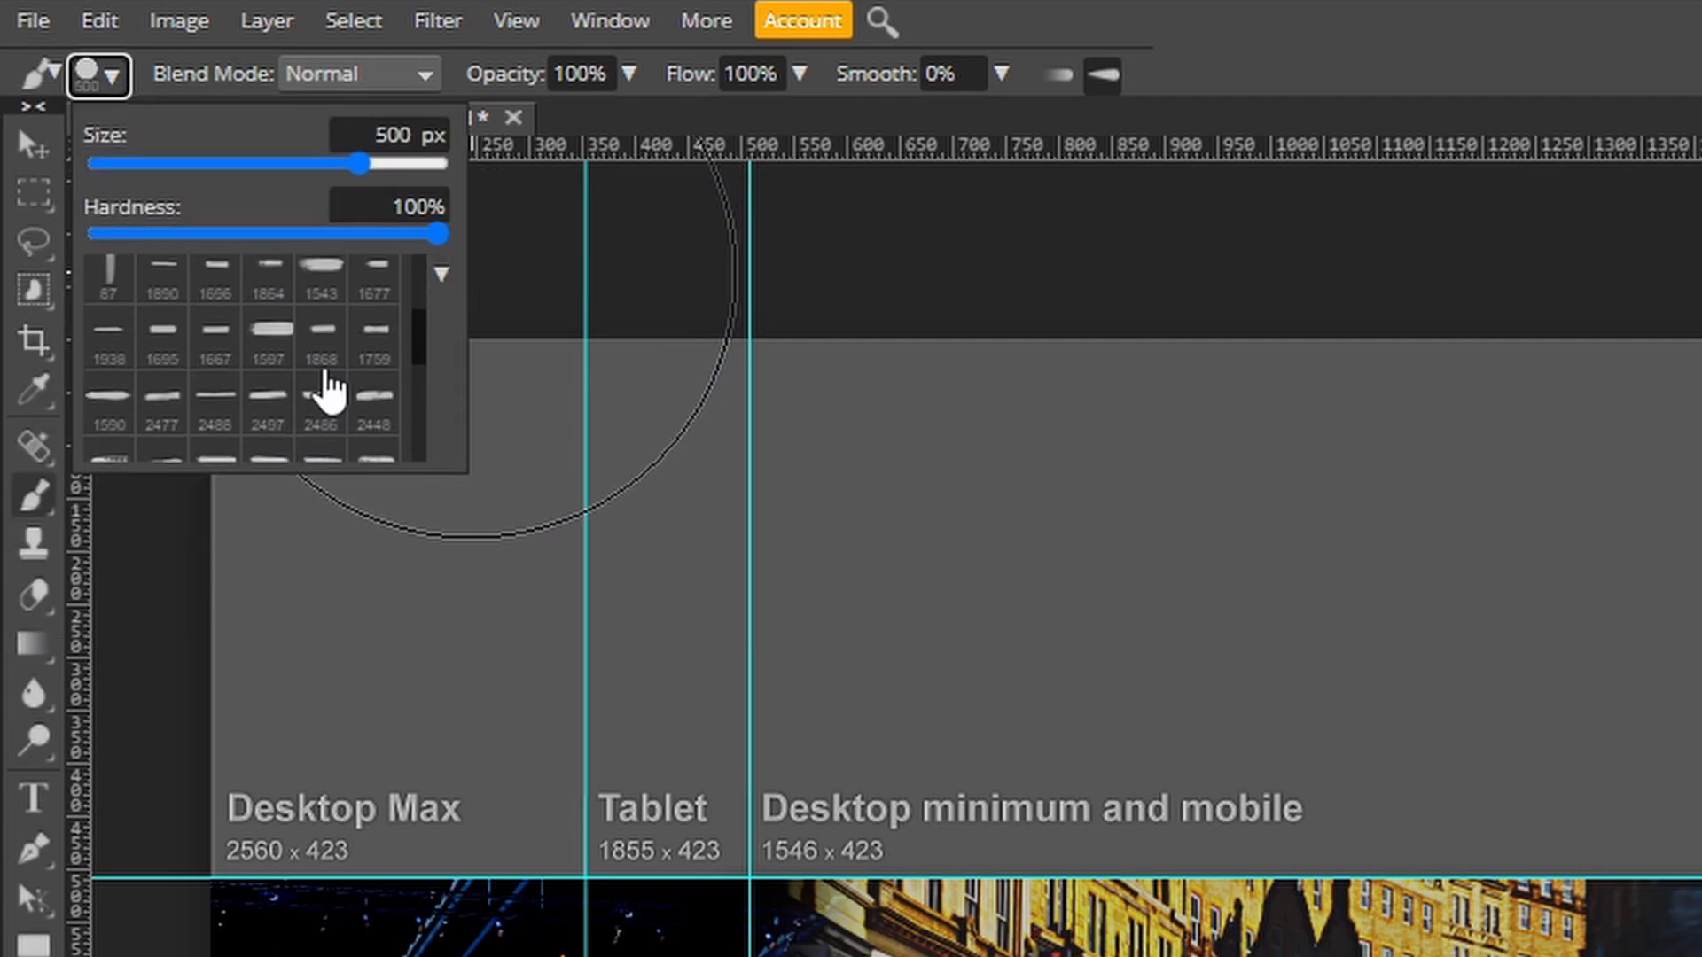
click(271, 341)
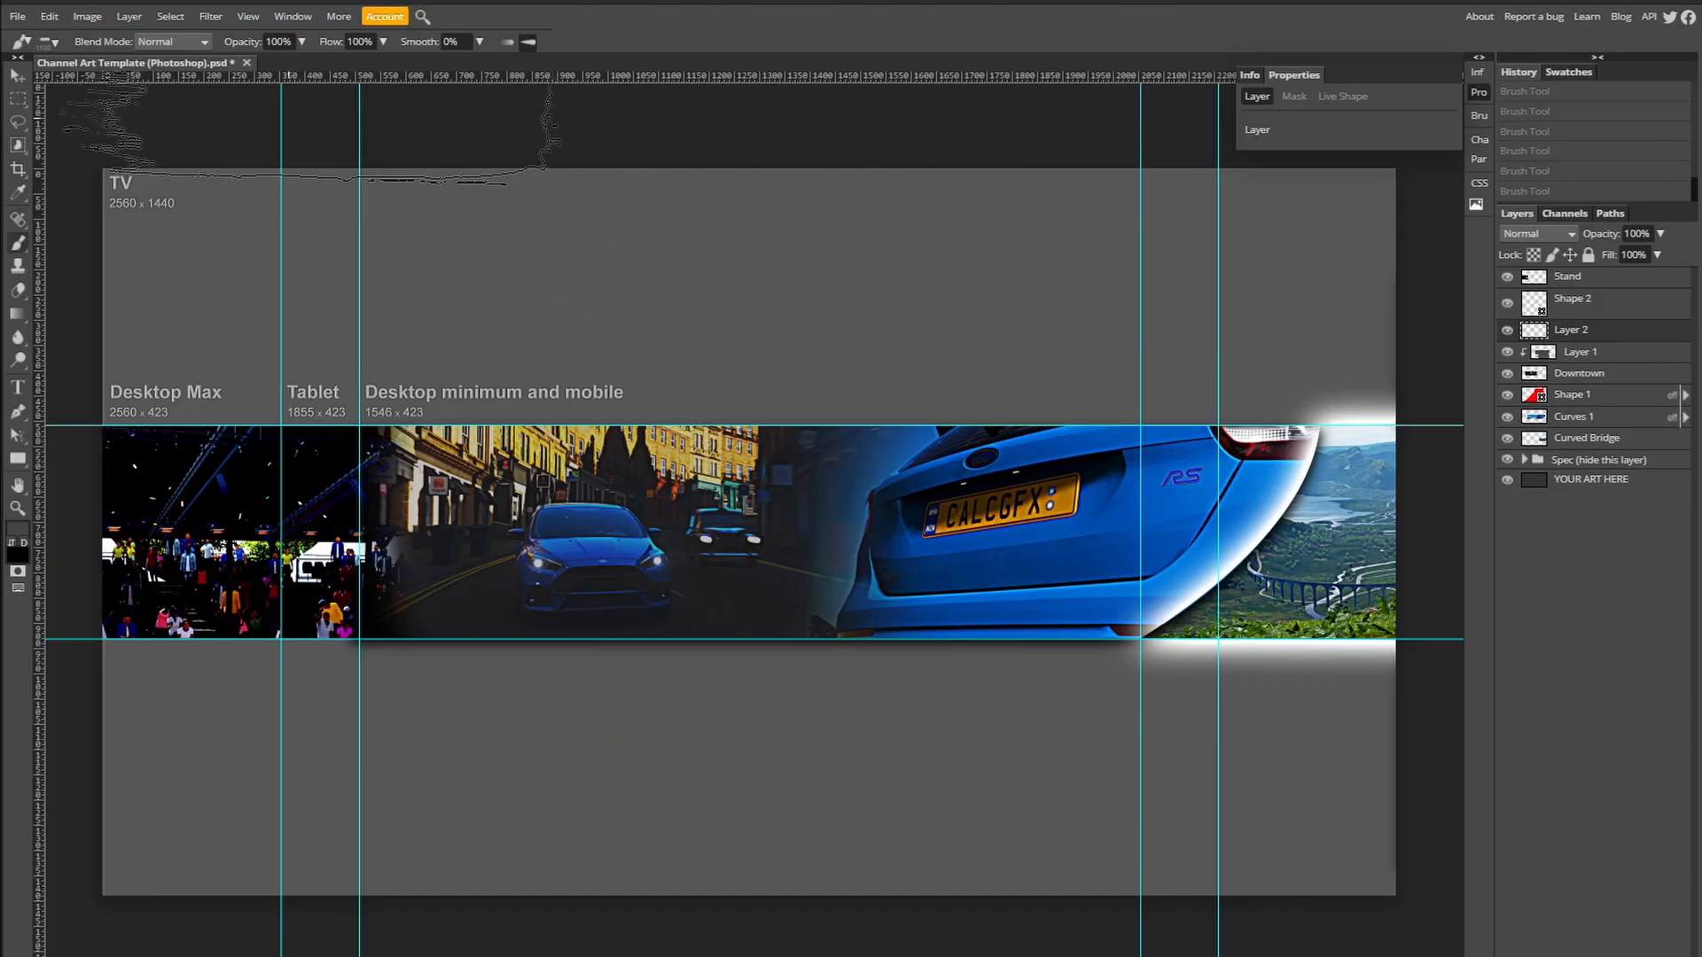
key(Escape)
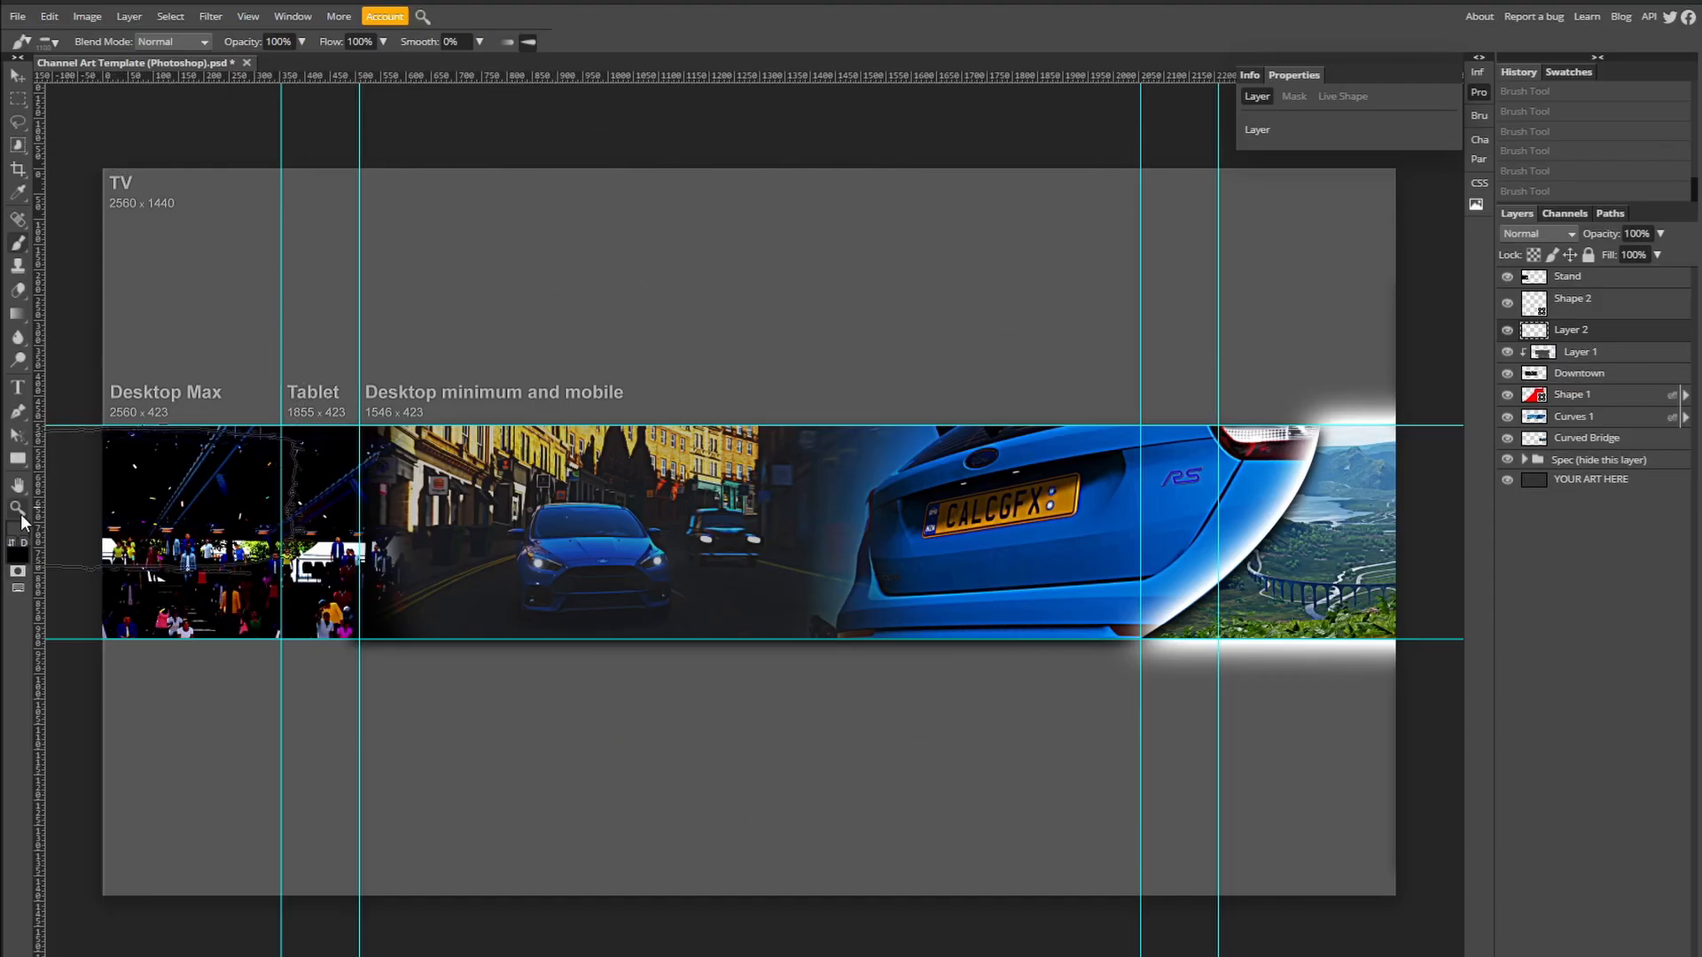
Step: Set the foreground color to orange ffb100 and paint a wide stroke across the Downtown street on Layer 2
click(19, 532)
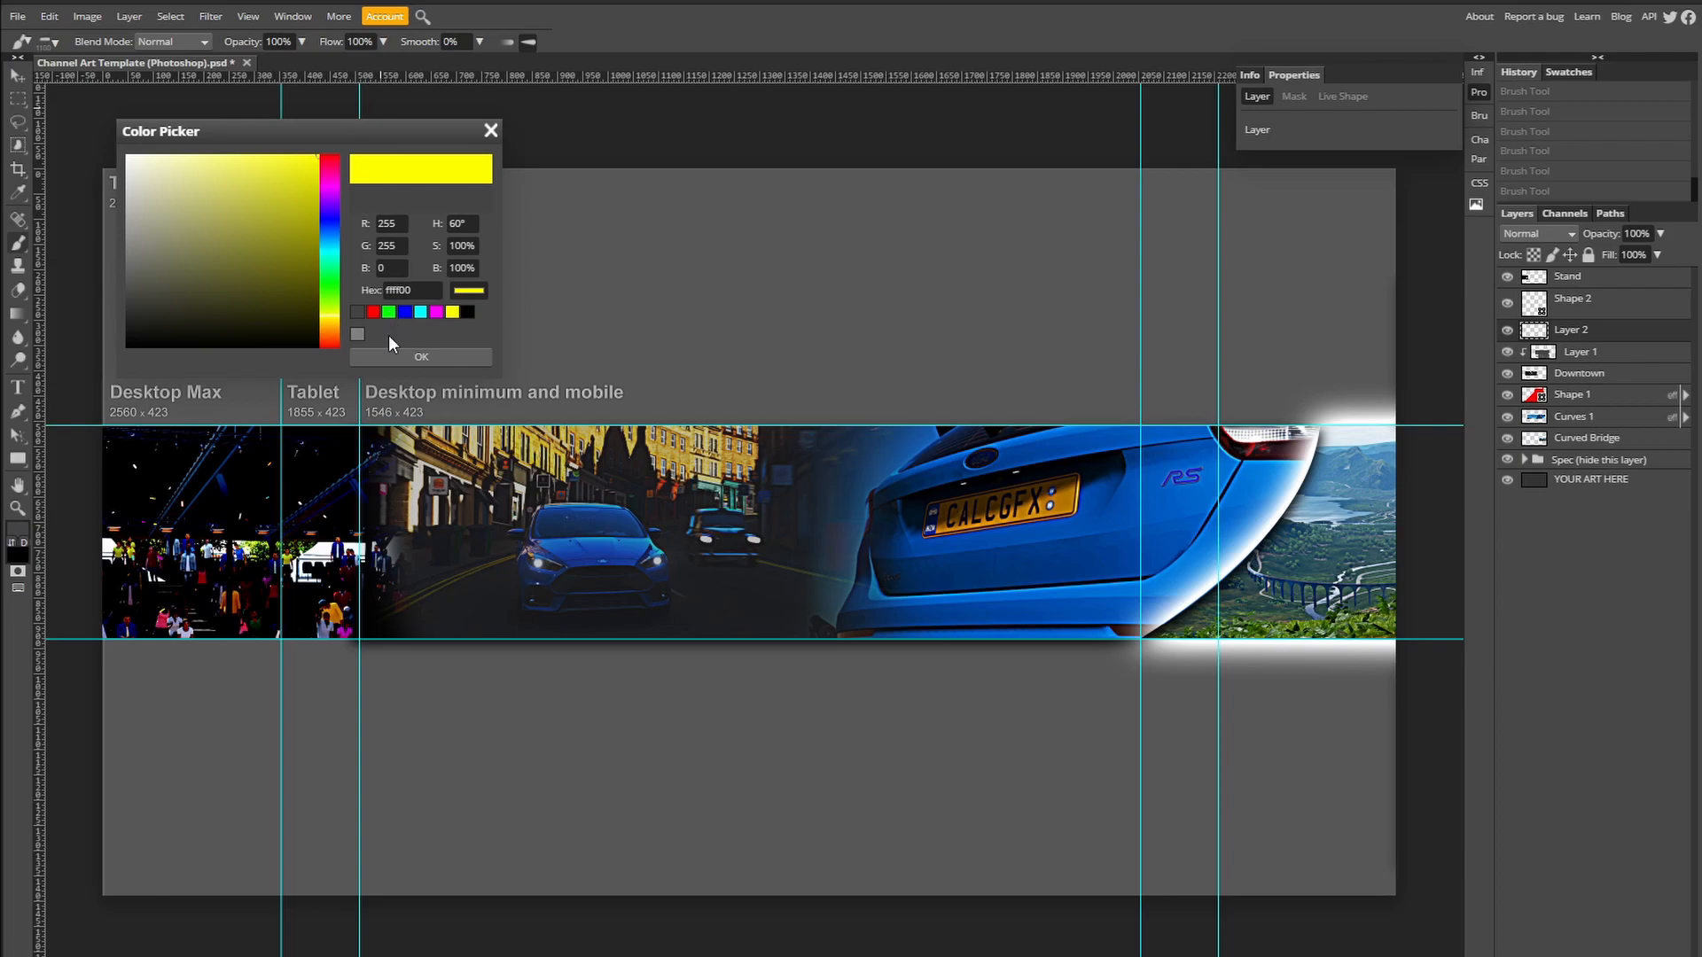
click(307, 169)
mouse_move(307, 169)
mouse_down()
mouse_move(312, 189)
mouse_move(318, 156)
mouse_up()
click(1070, 490)
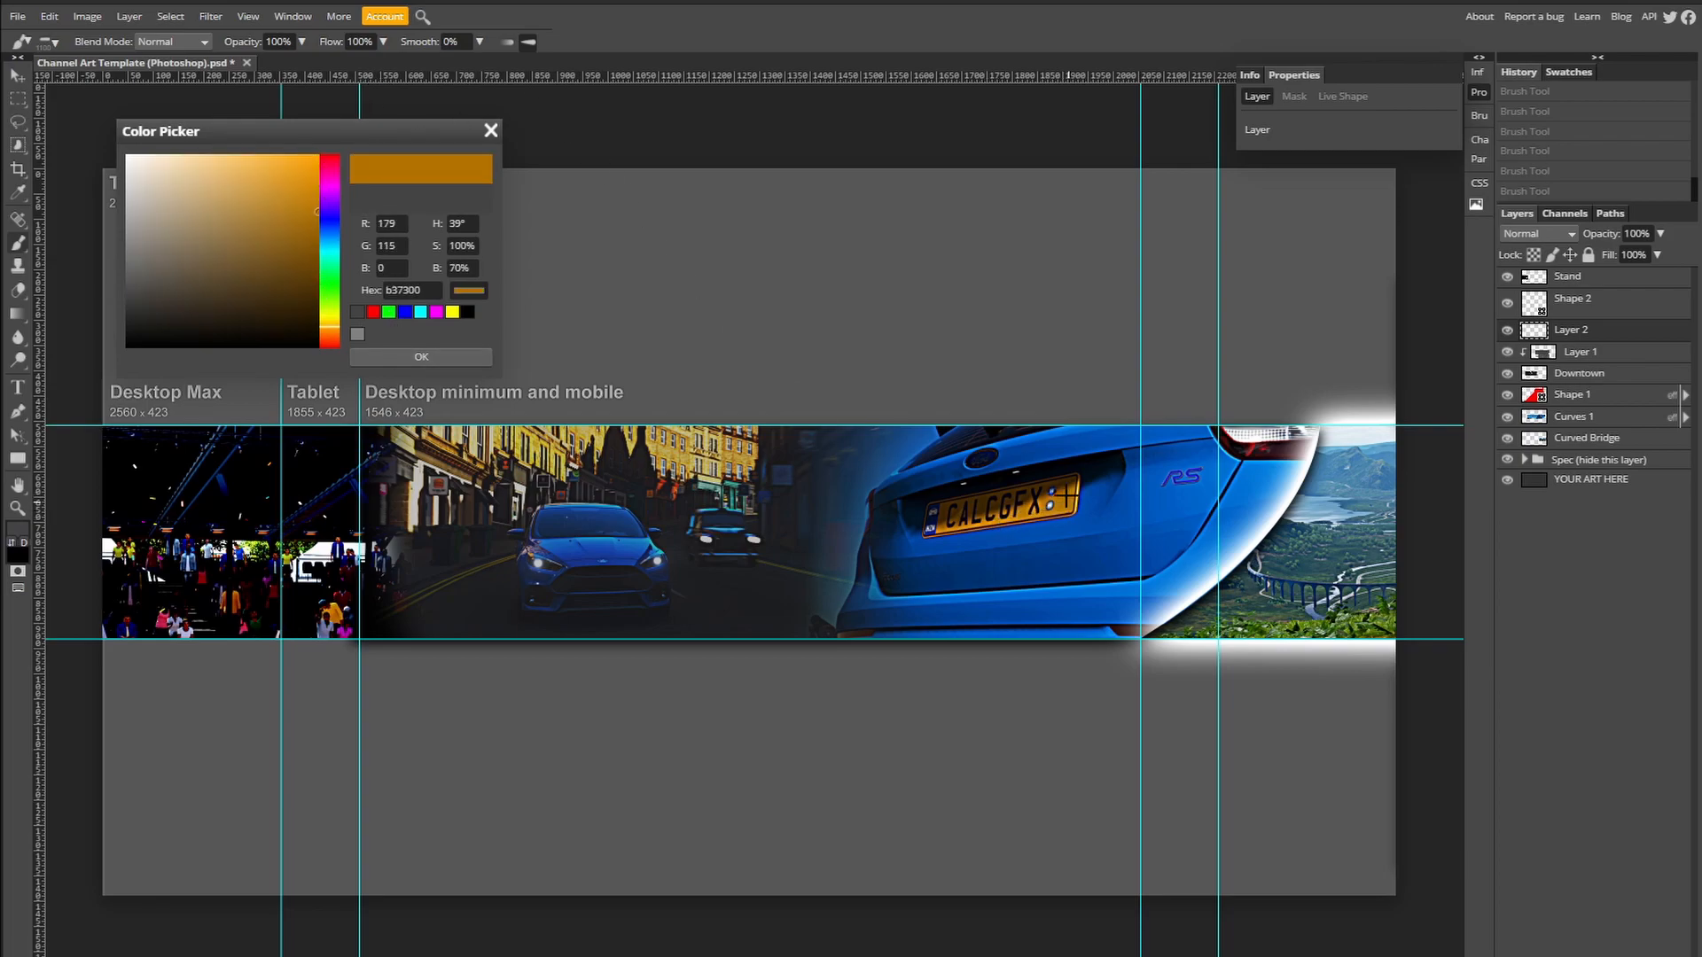
click(332, 317)
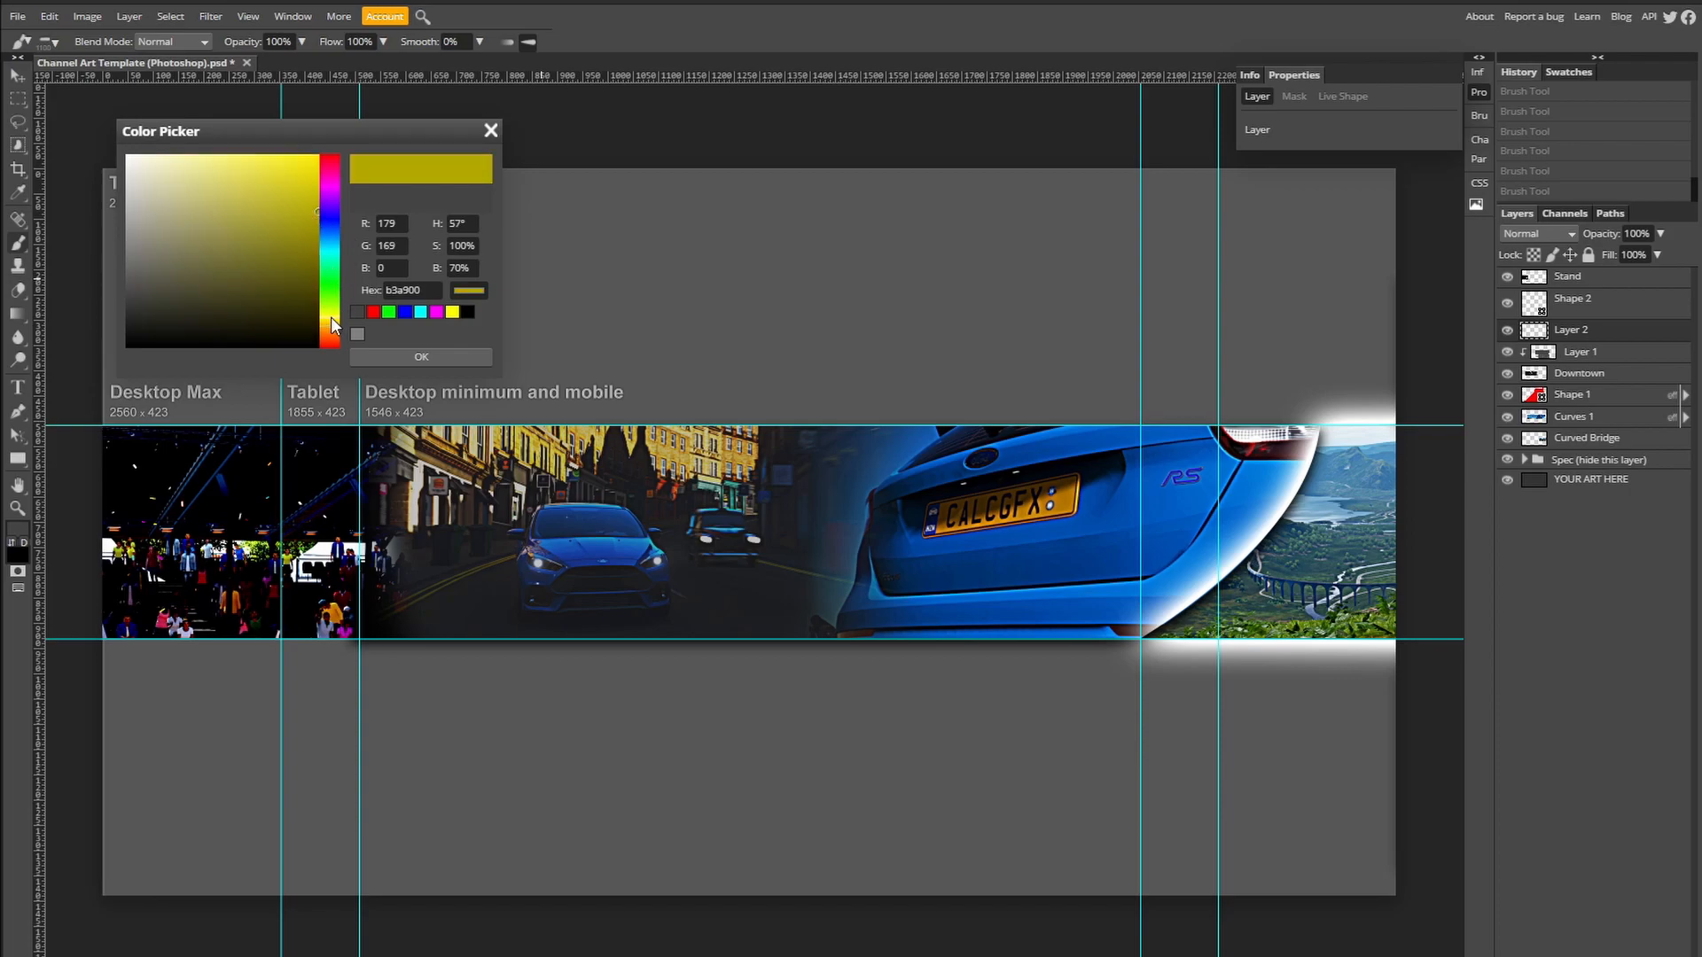
mouse_move(321, 222)
mouse_down()
mouse_move(329, 164)
mouse_move(339, 323)
mouse_move(337, 164)
mouse_move(379, 161)
mouse_up()
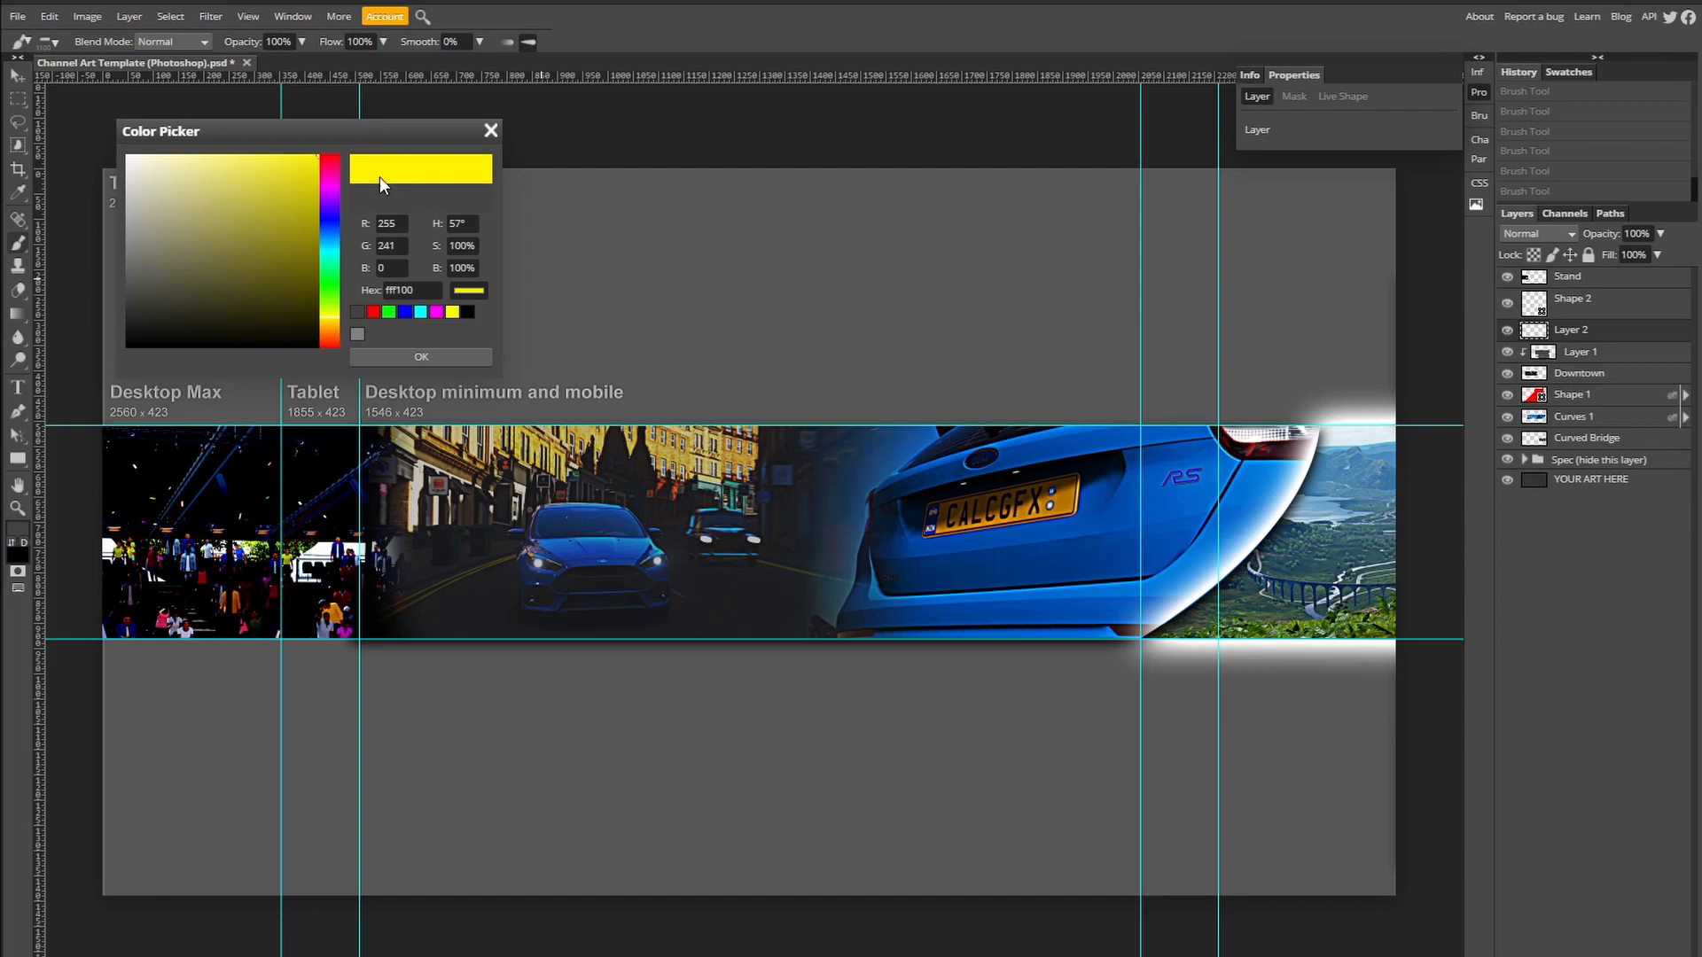
click(332, 324)
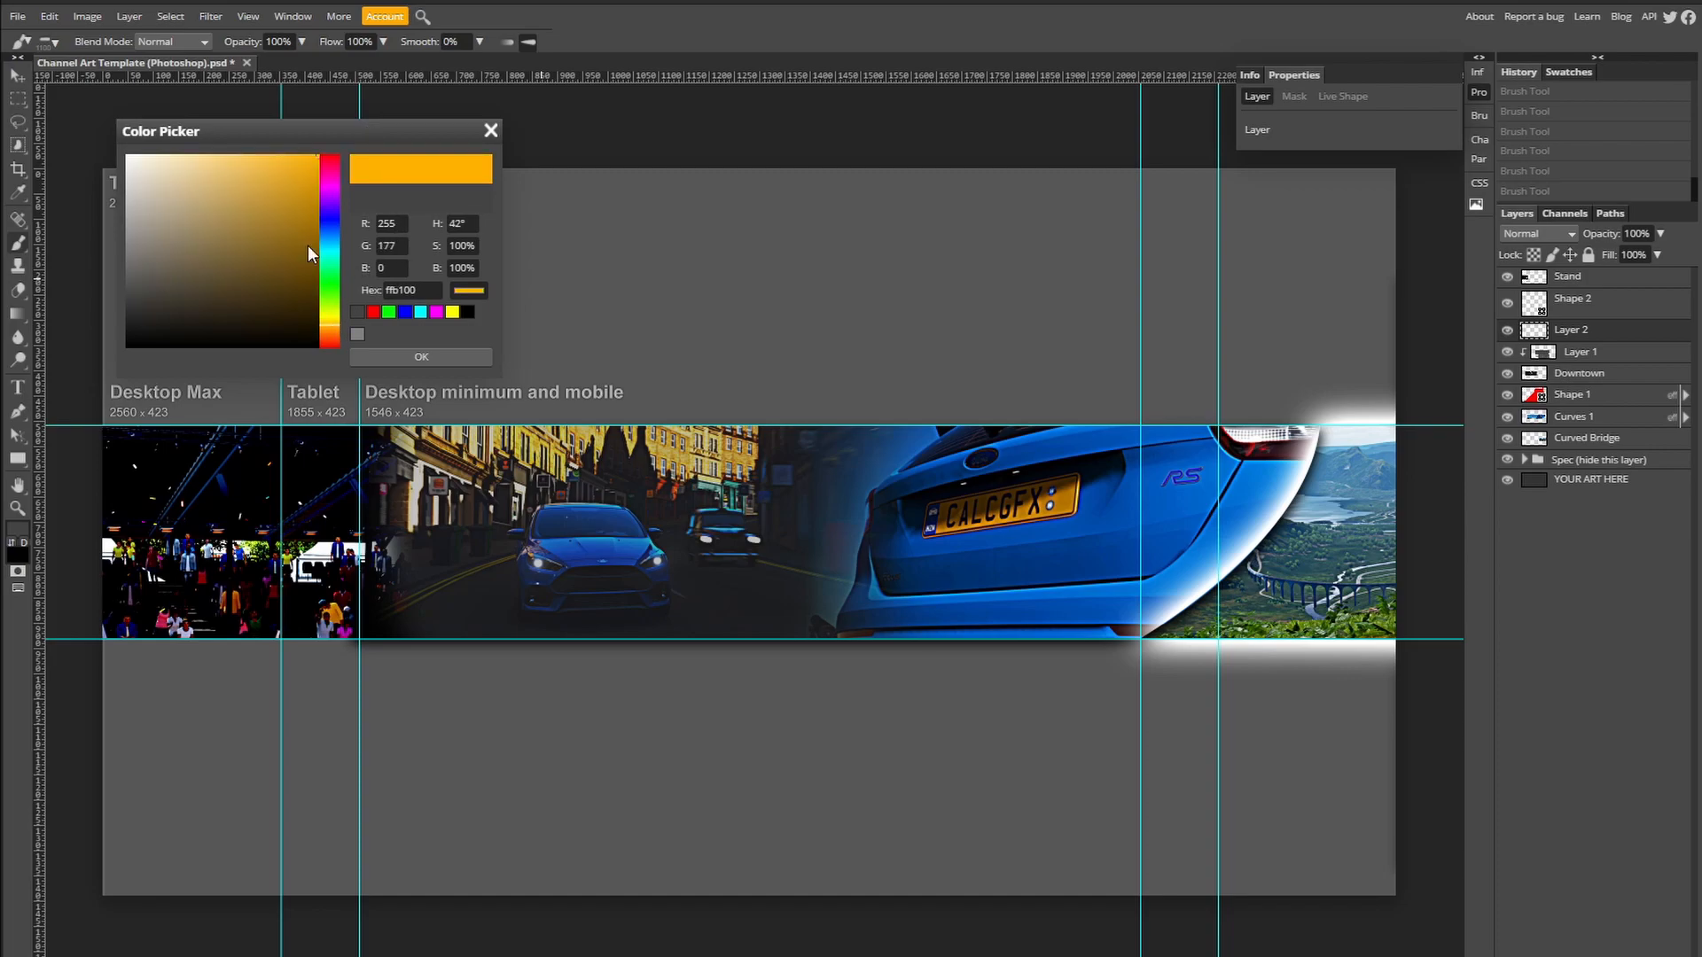
click(417, 356)
mouse_move(417, 461)
mouse_down()
mouse_move(461, 532)
mouse_move(620, 568)
mouse_move(851, 496)
mouse_up()
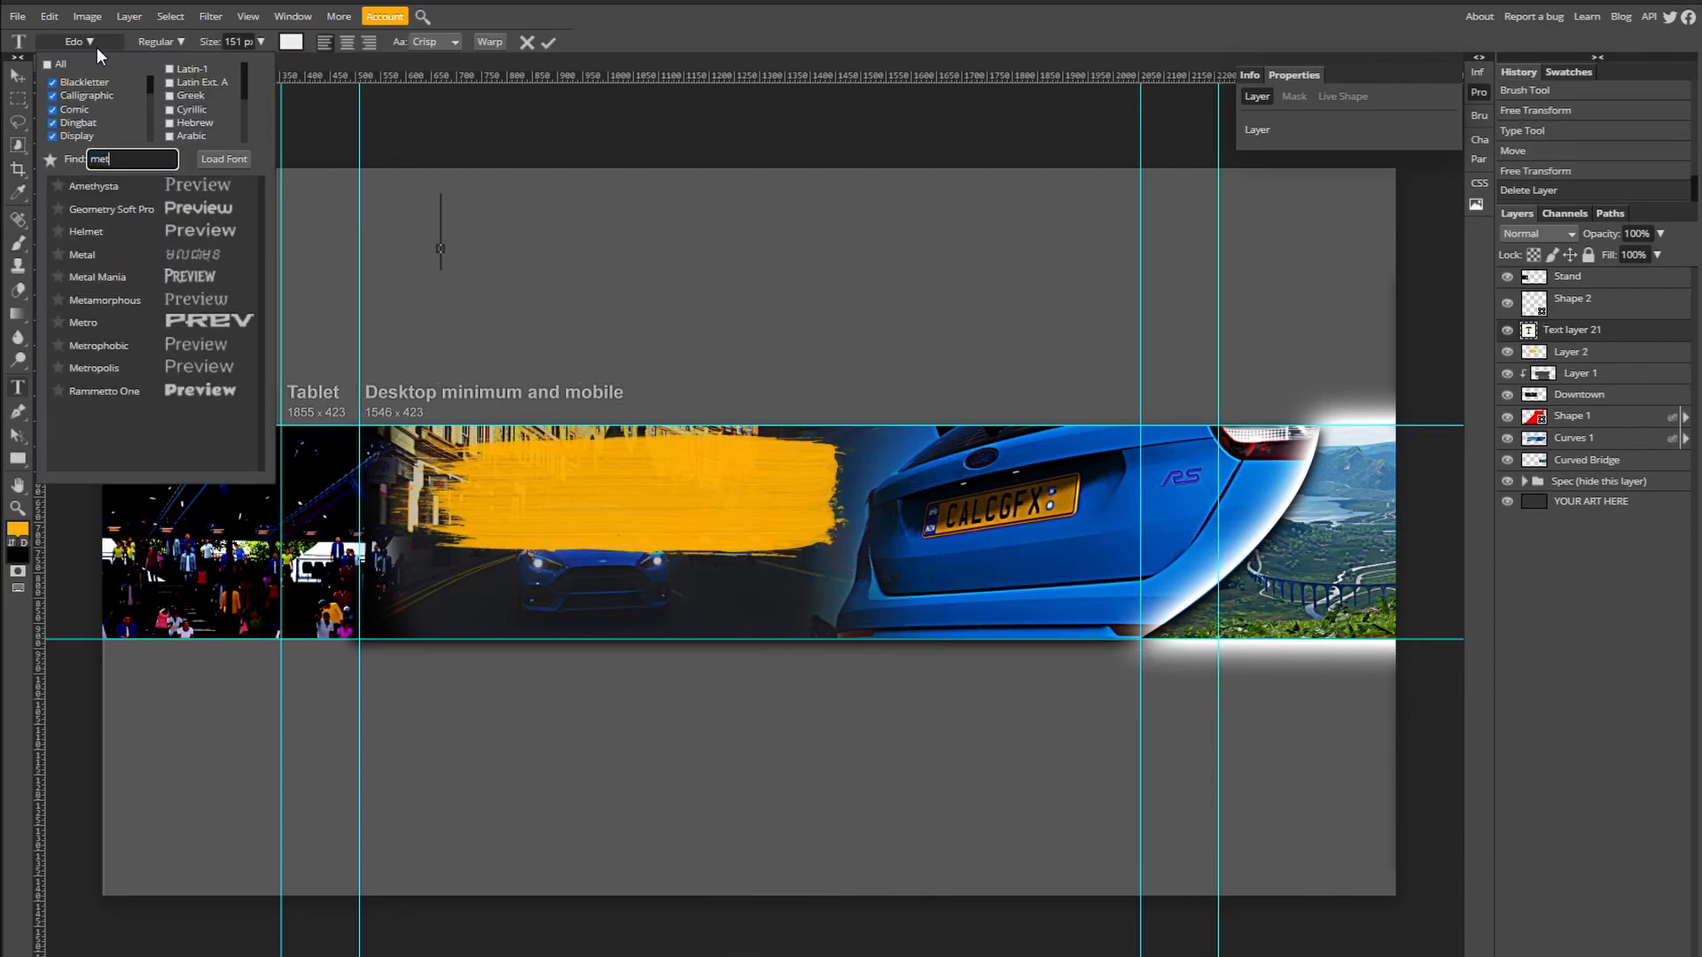
Step: Search the fonts for "metro", set the new text layer's font to Metropolis, and erase the trial text "Cal"
text(ro)
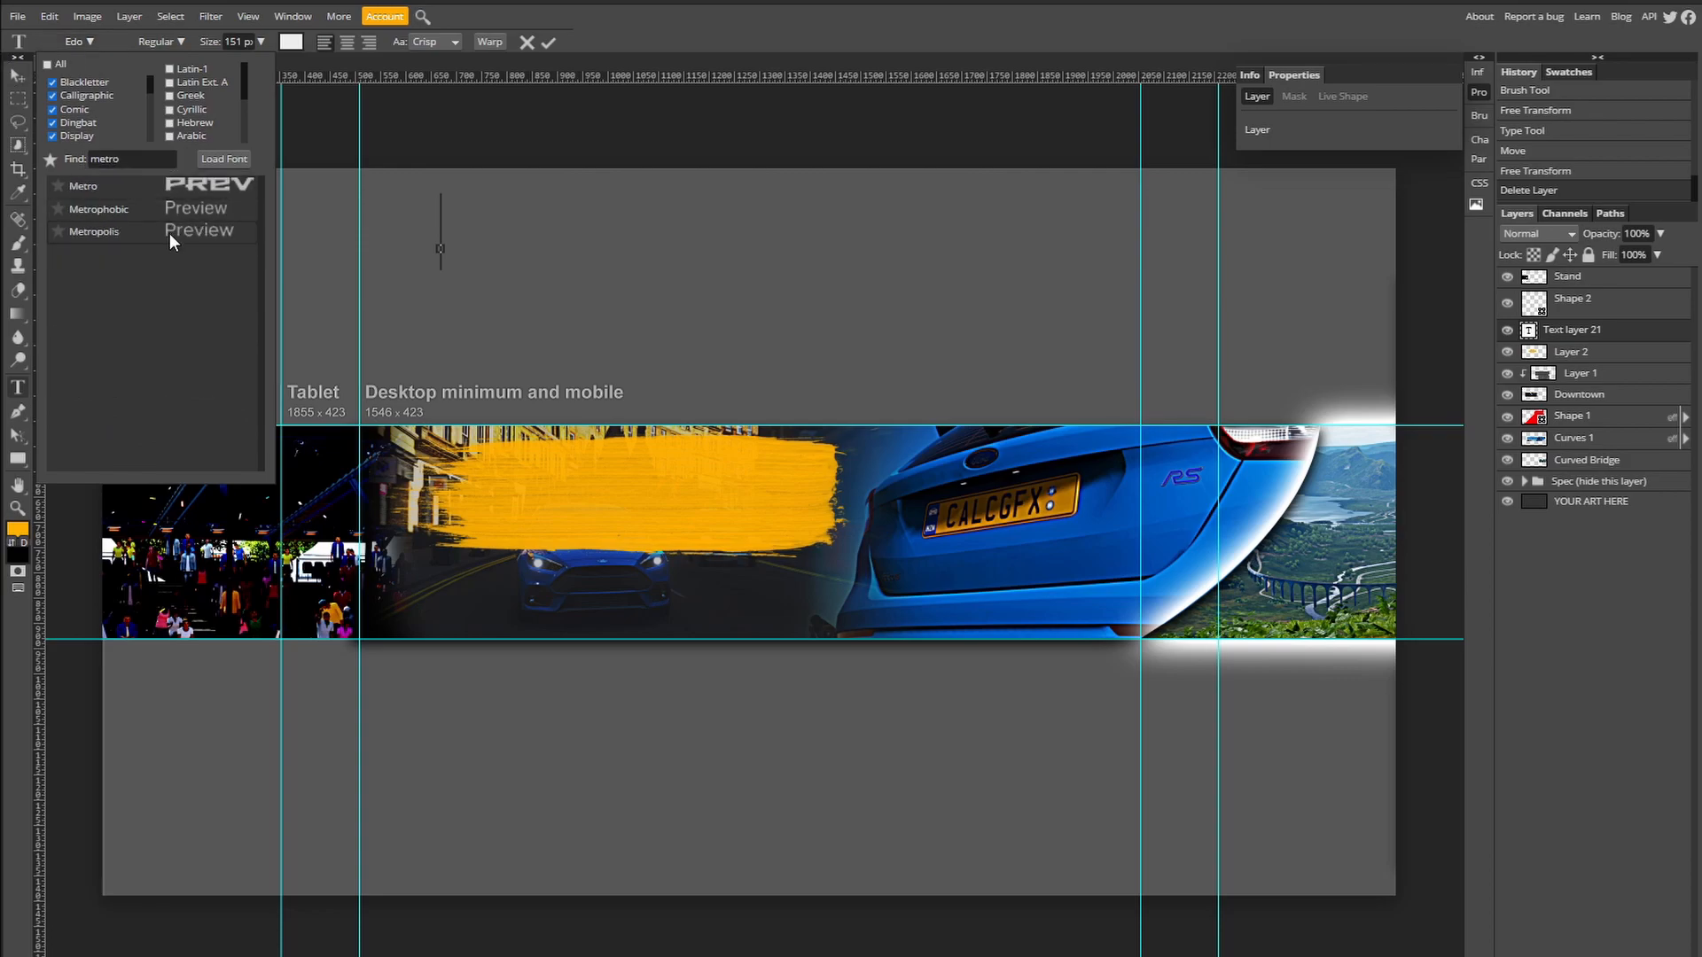
click(168, 232)
text(Cal)
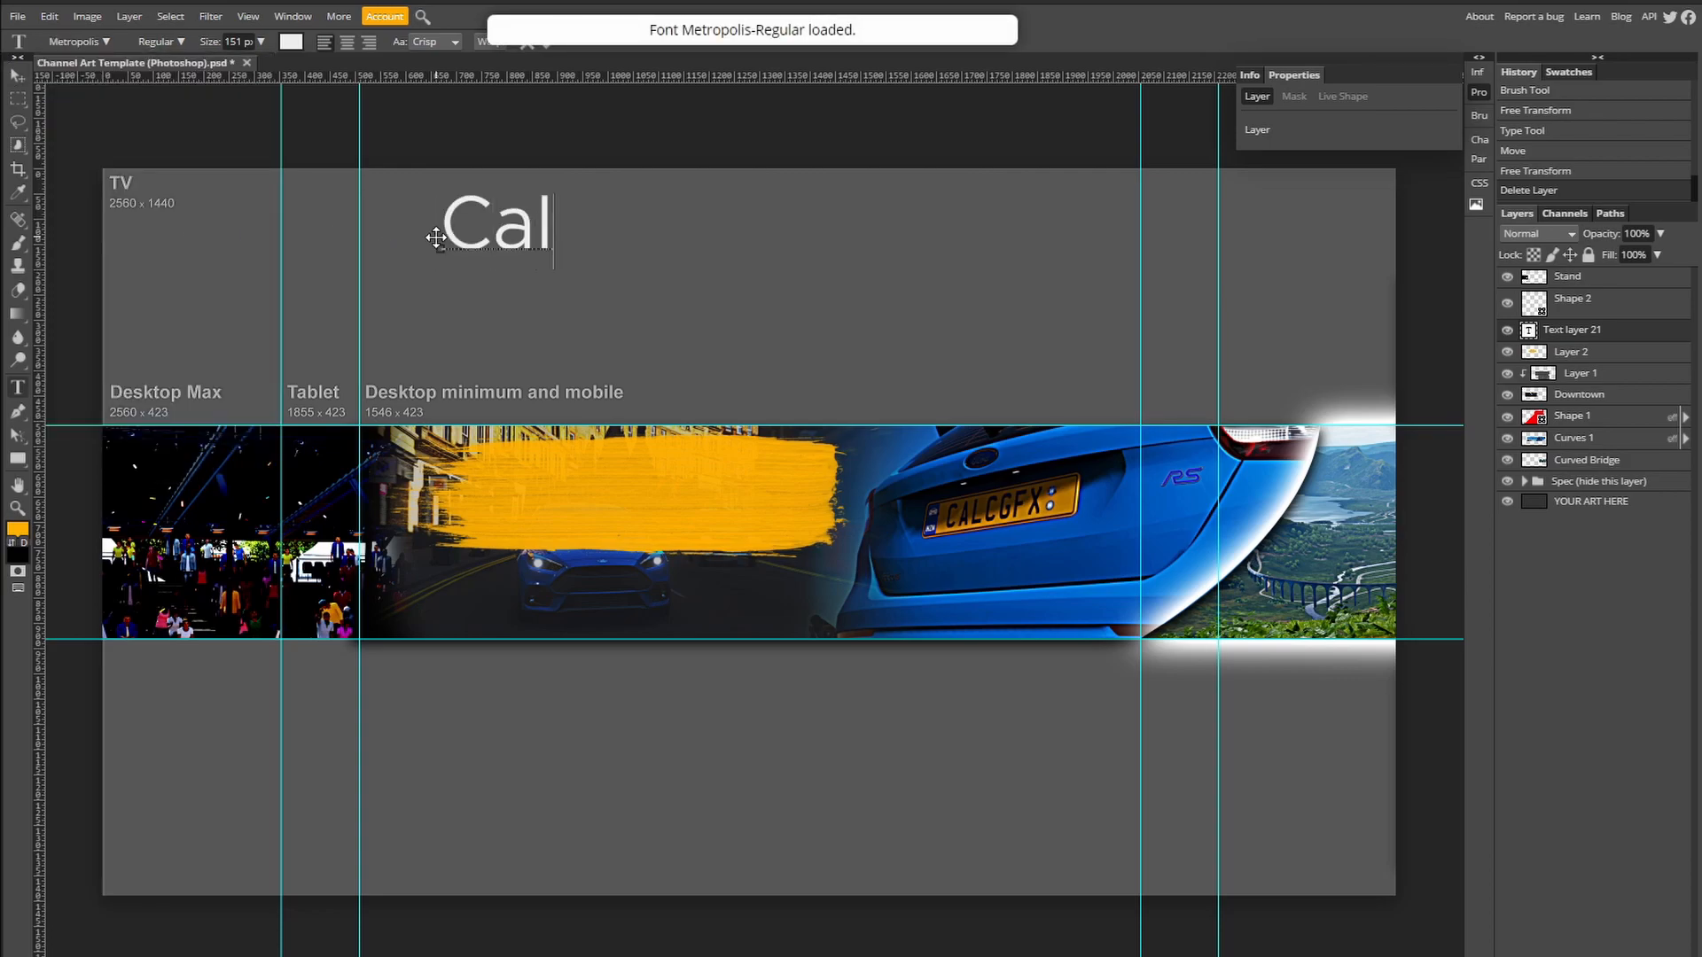
key(BackSpace)
key(BackSpace)
key(BackSpace)
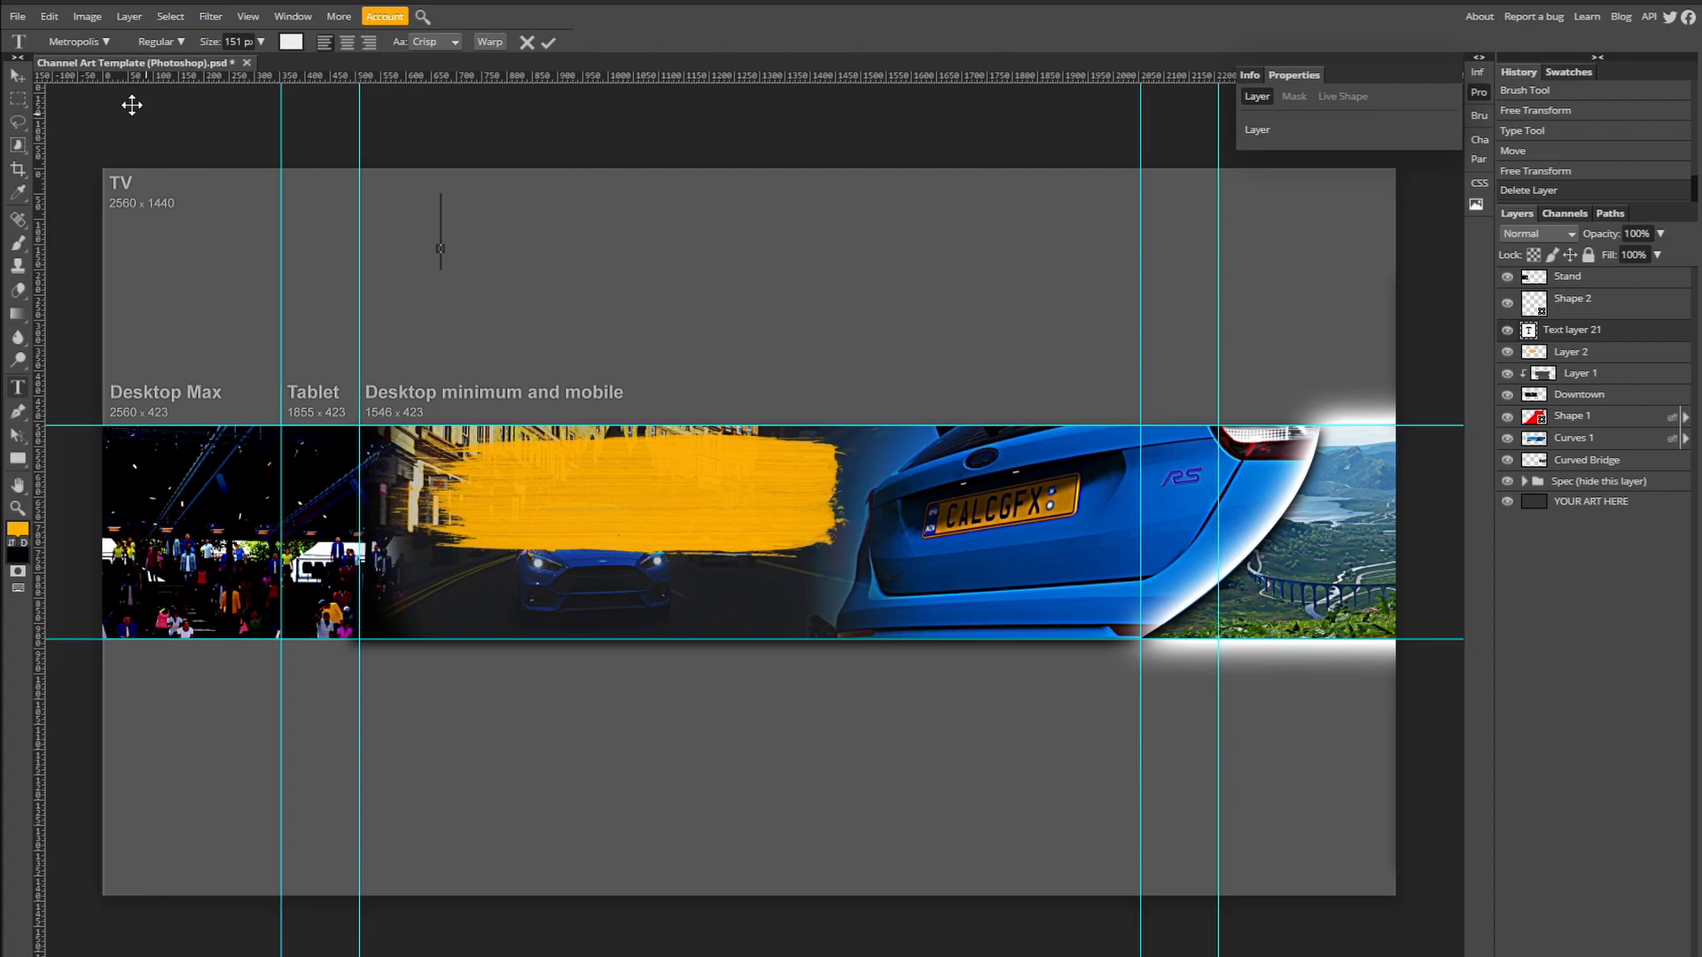
Step: Set the font style to Black and enter the title "CalCoachesFX"
click(160, 42)
click(209, 435)
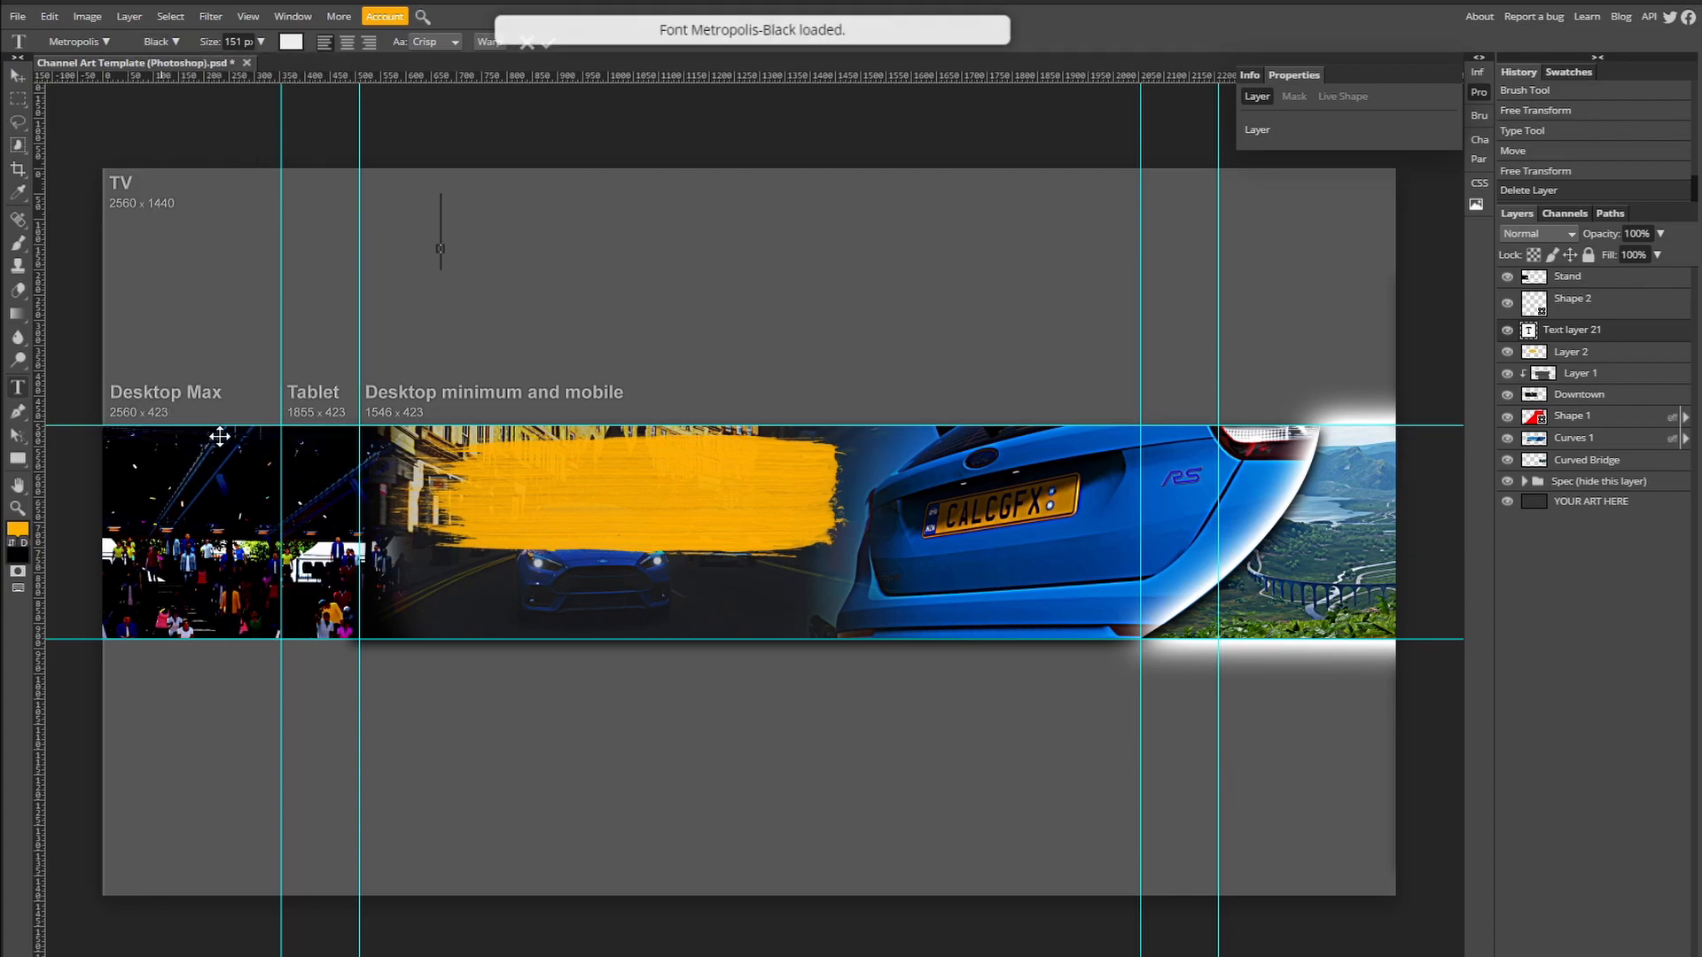
text(Cal)
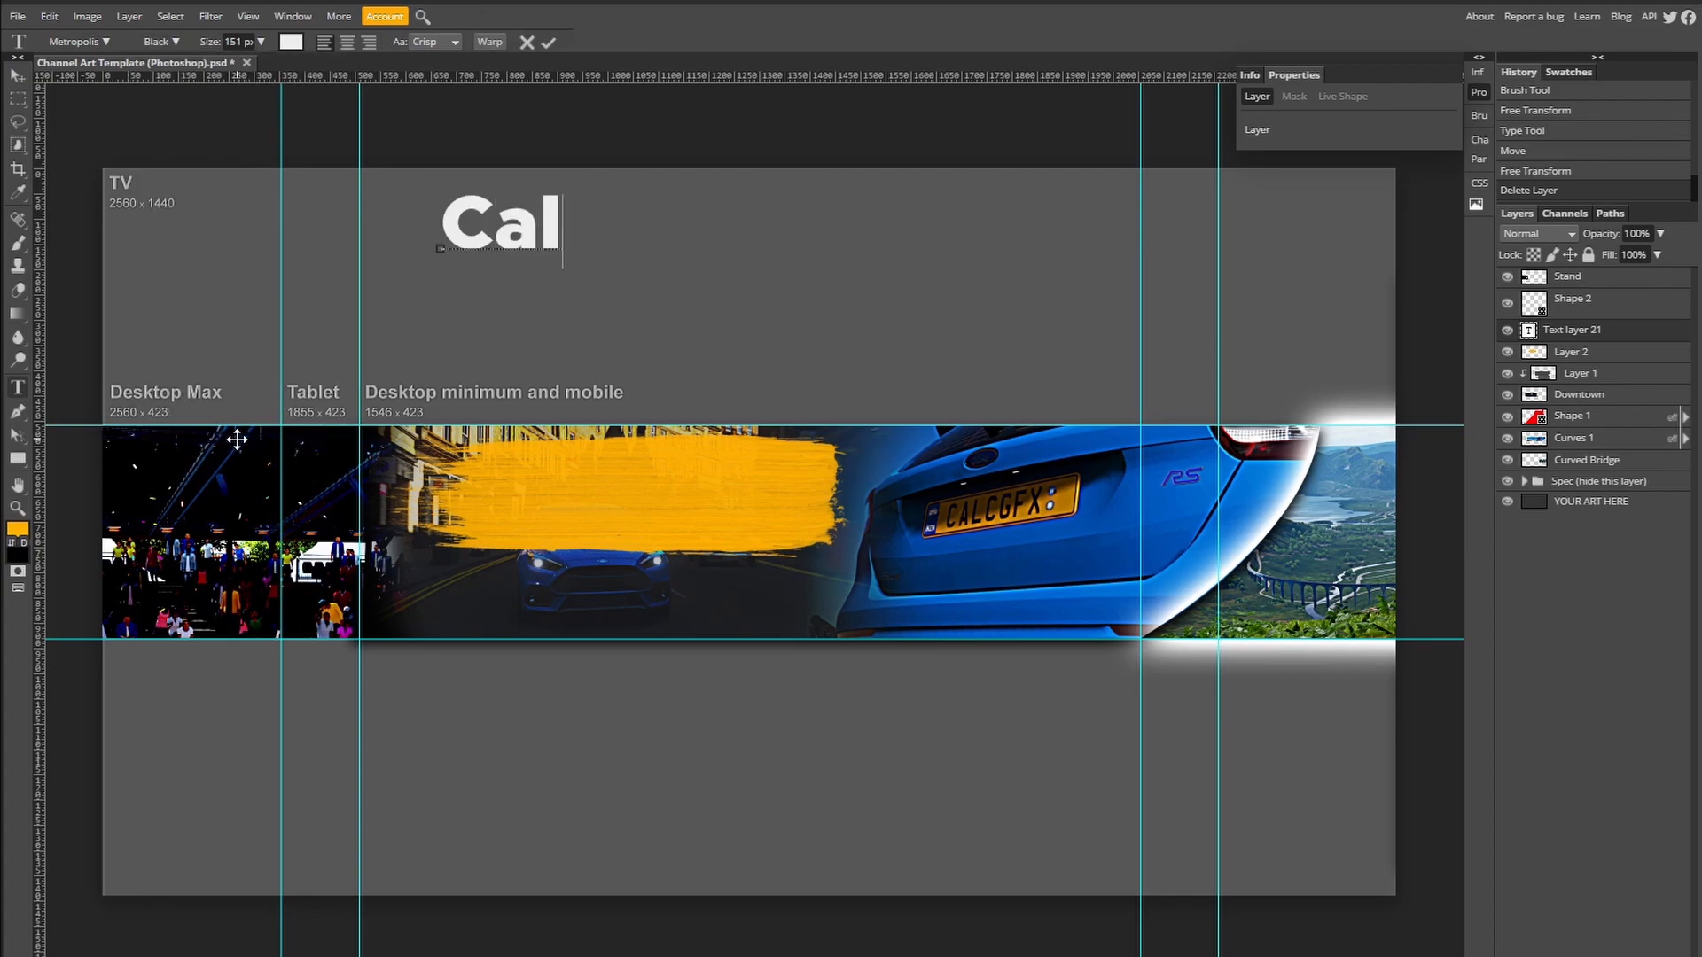
text(Coache)
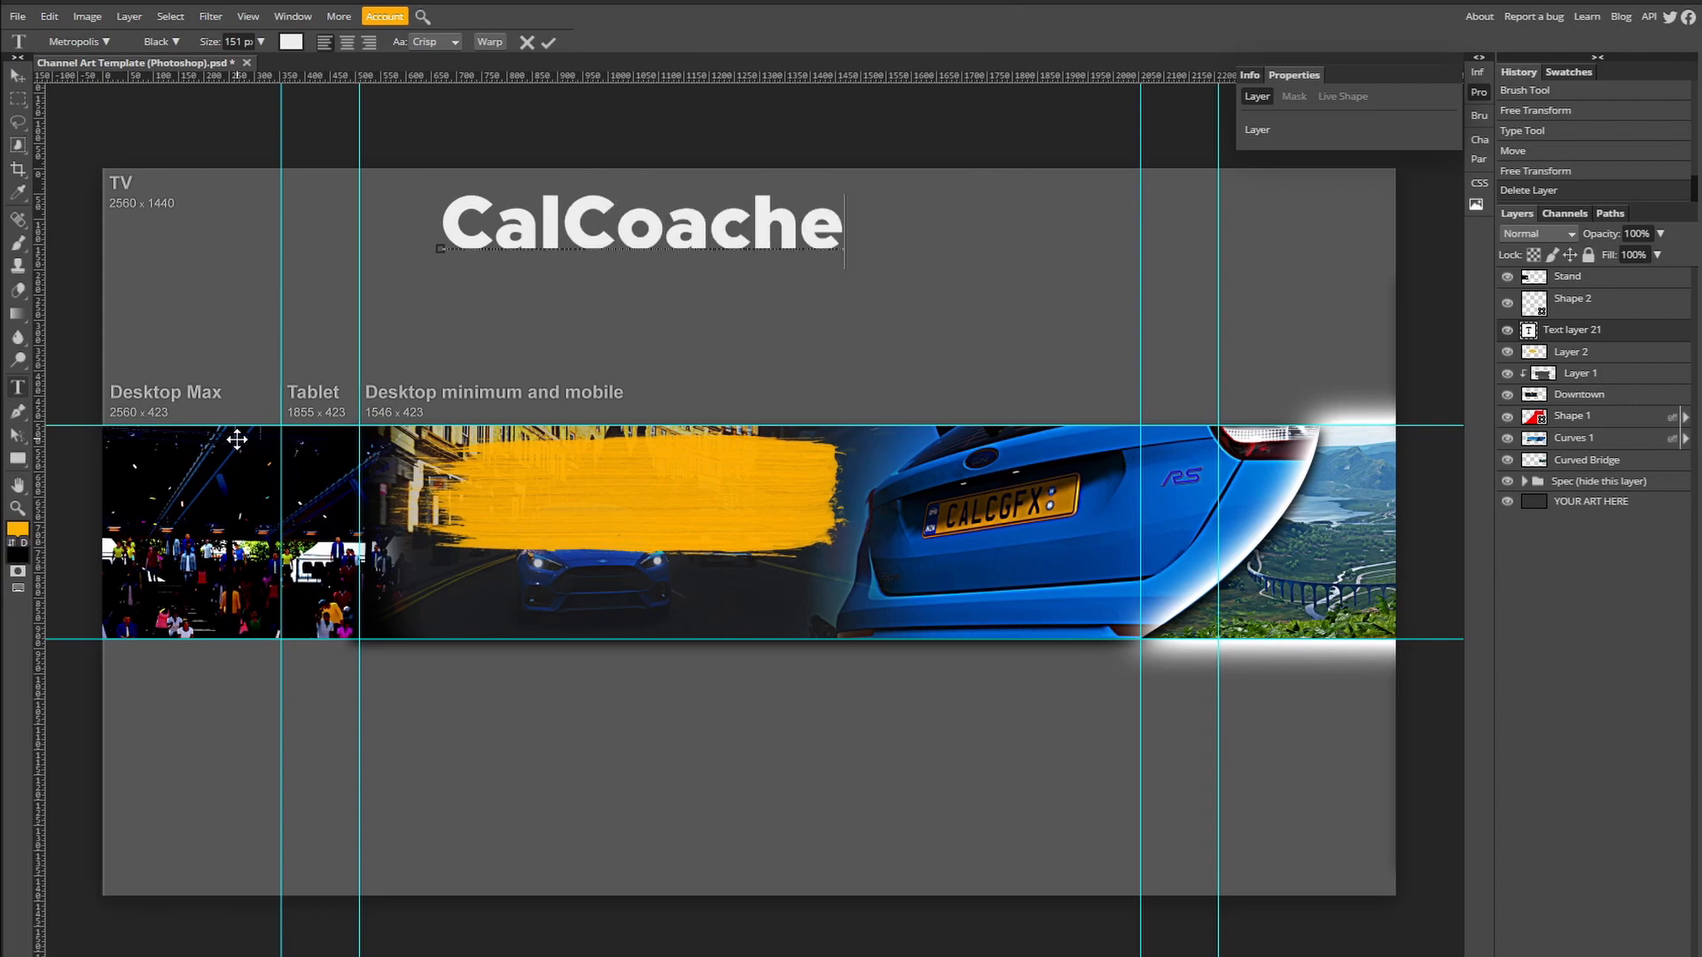
text(sFX)
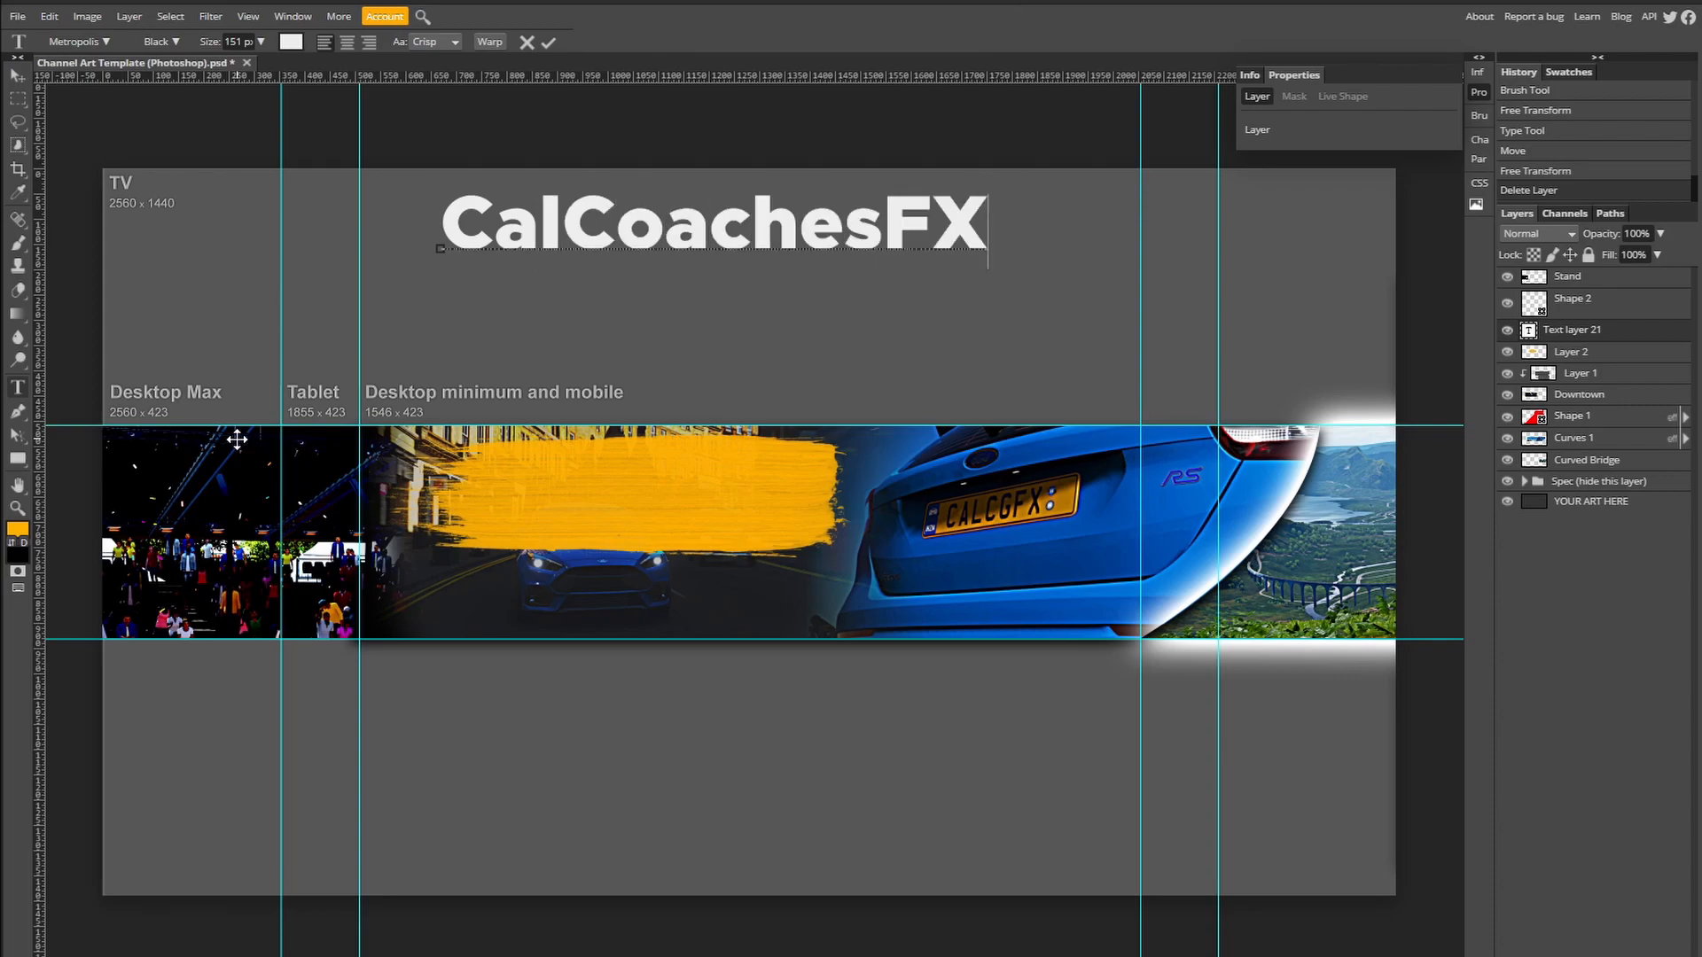
Step: Move the title onto the orange brush stroke, narrow it to about 695 px wide, and stretch it taller to fit
click(18, 75)
mouse_move(530, 224)
mouse_down()
mouse_move(562, 383)
mouse_move(555, 493)
mouse_up()
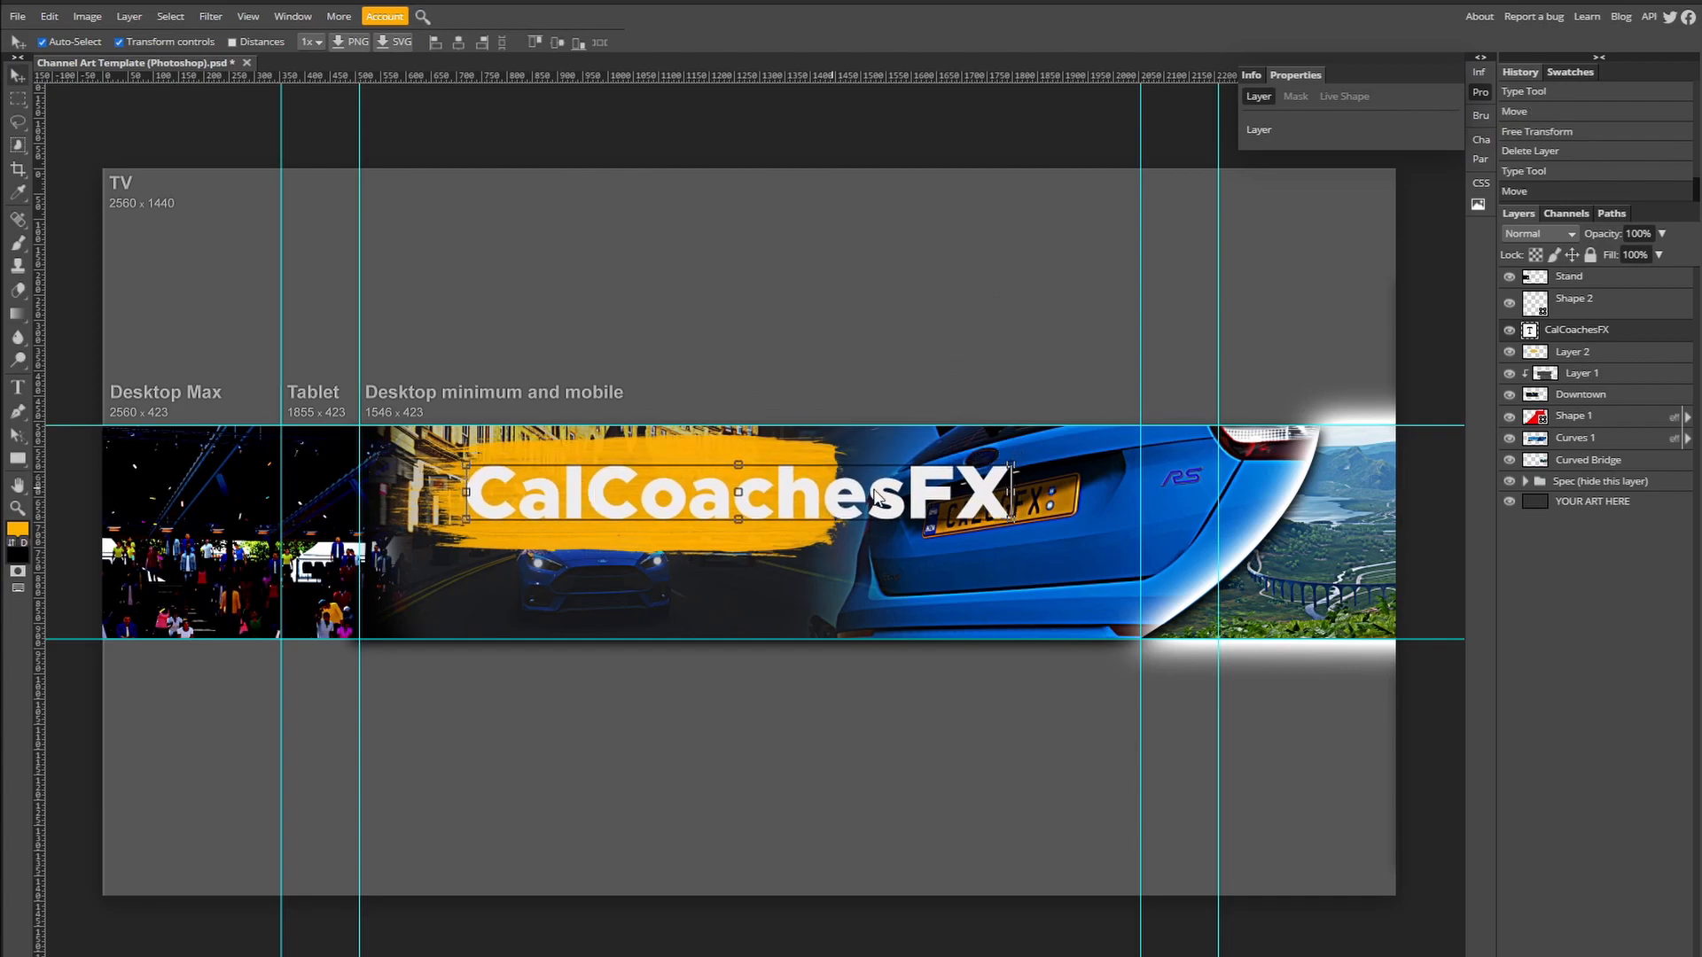
drag(1016, 492, 816, 514)
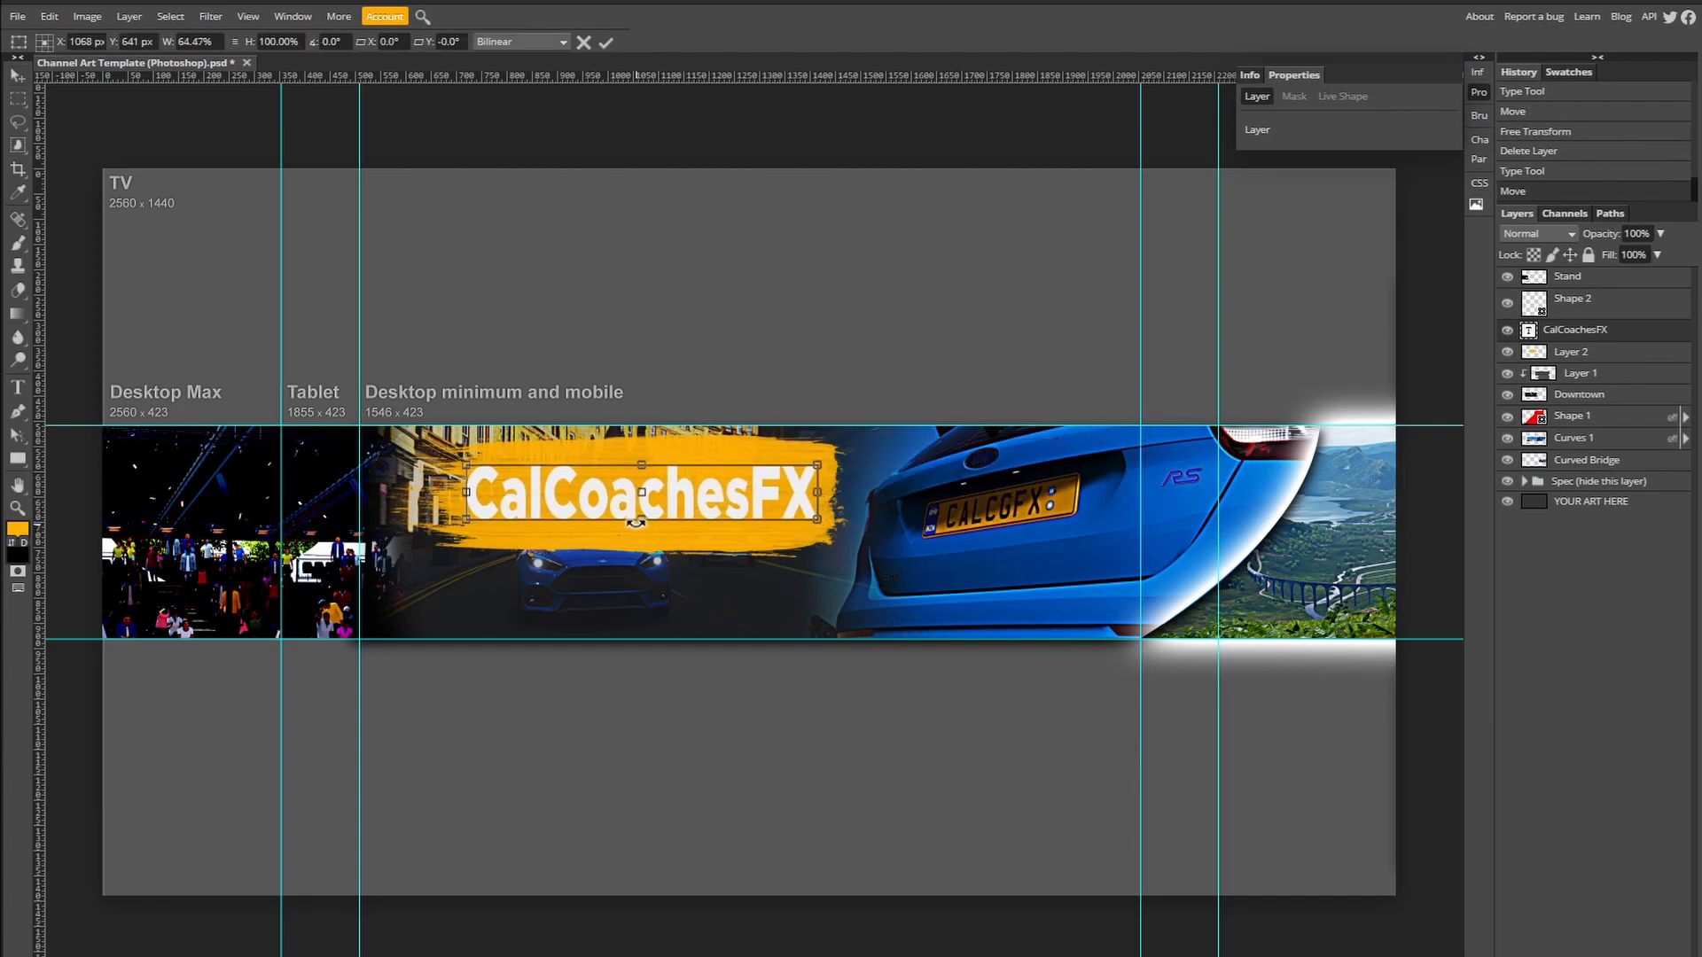
drag(640, 522, 640, 534)
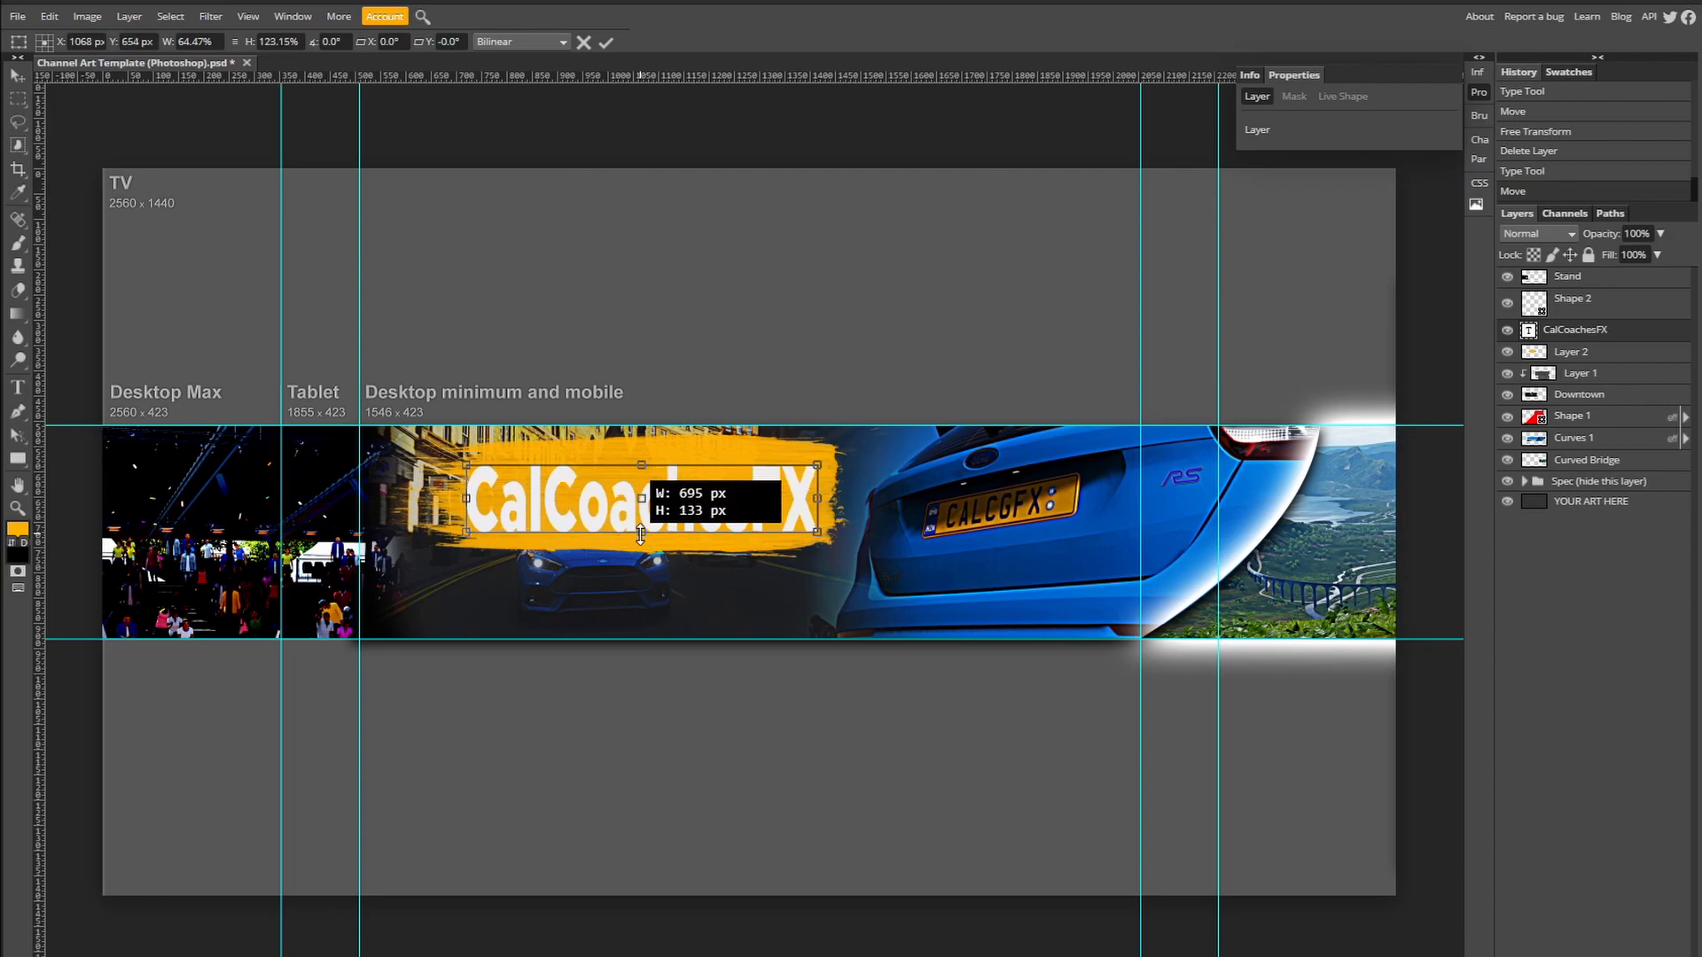
drag(641, 464, 649, 453)
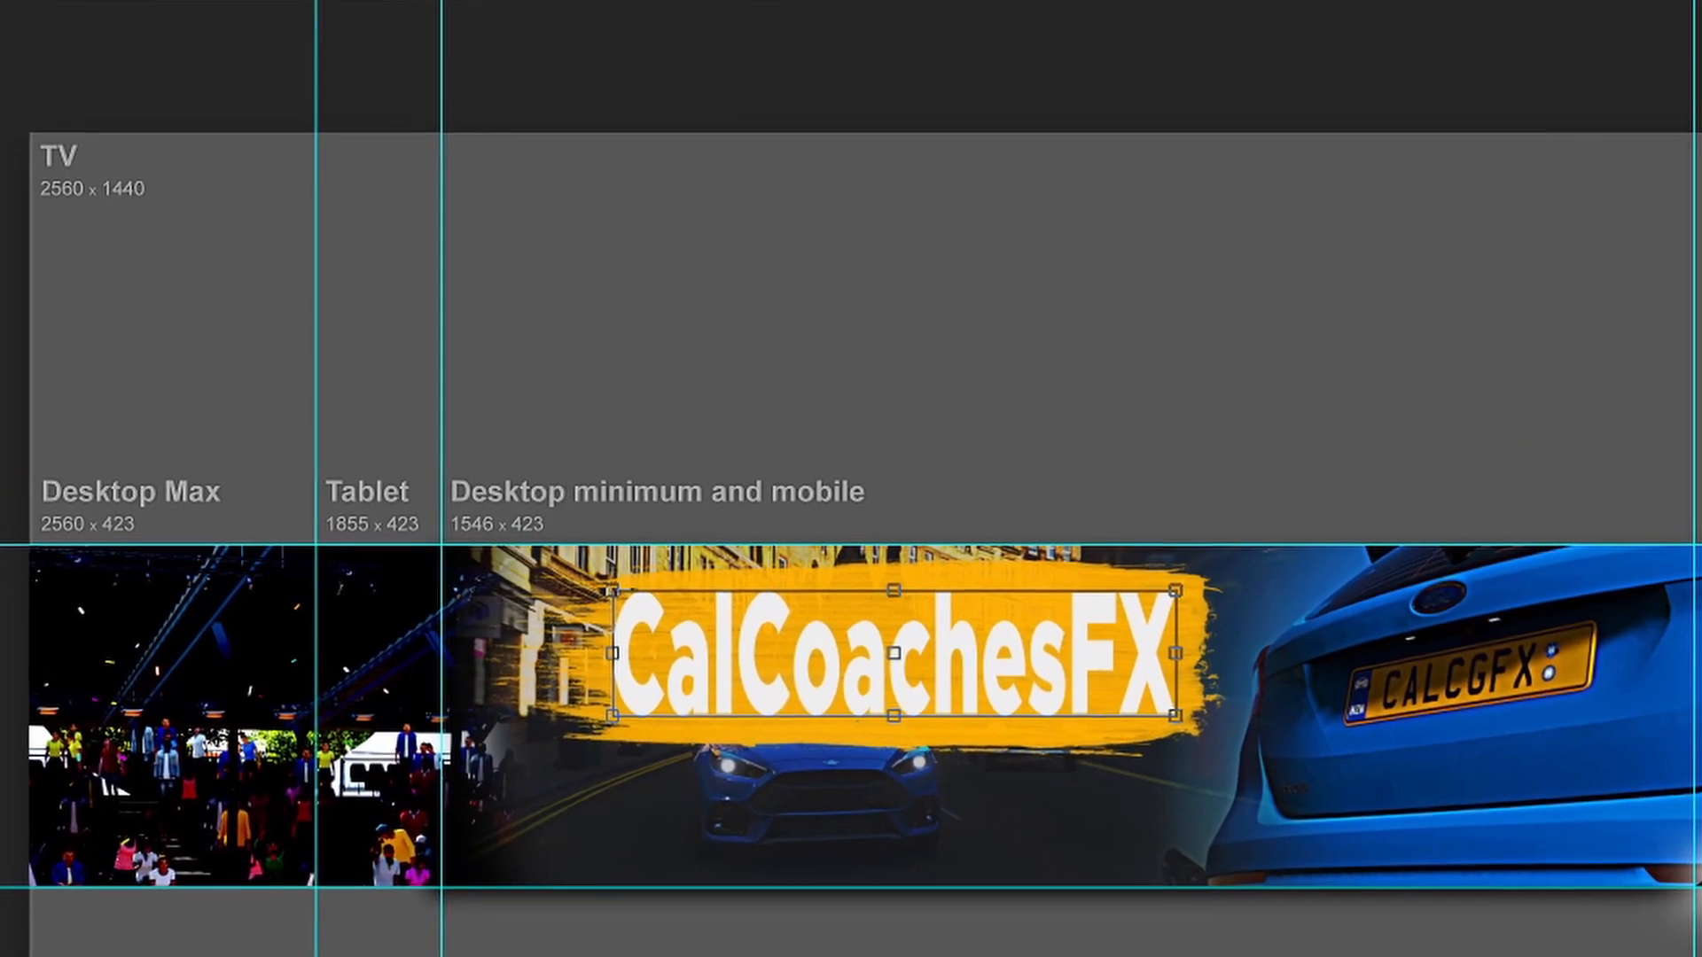
Step: Add a Gradient Overlay to the title layer, running from gray 979797 to white
double_click(1697, 342)
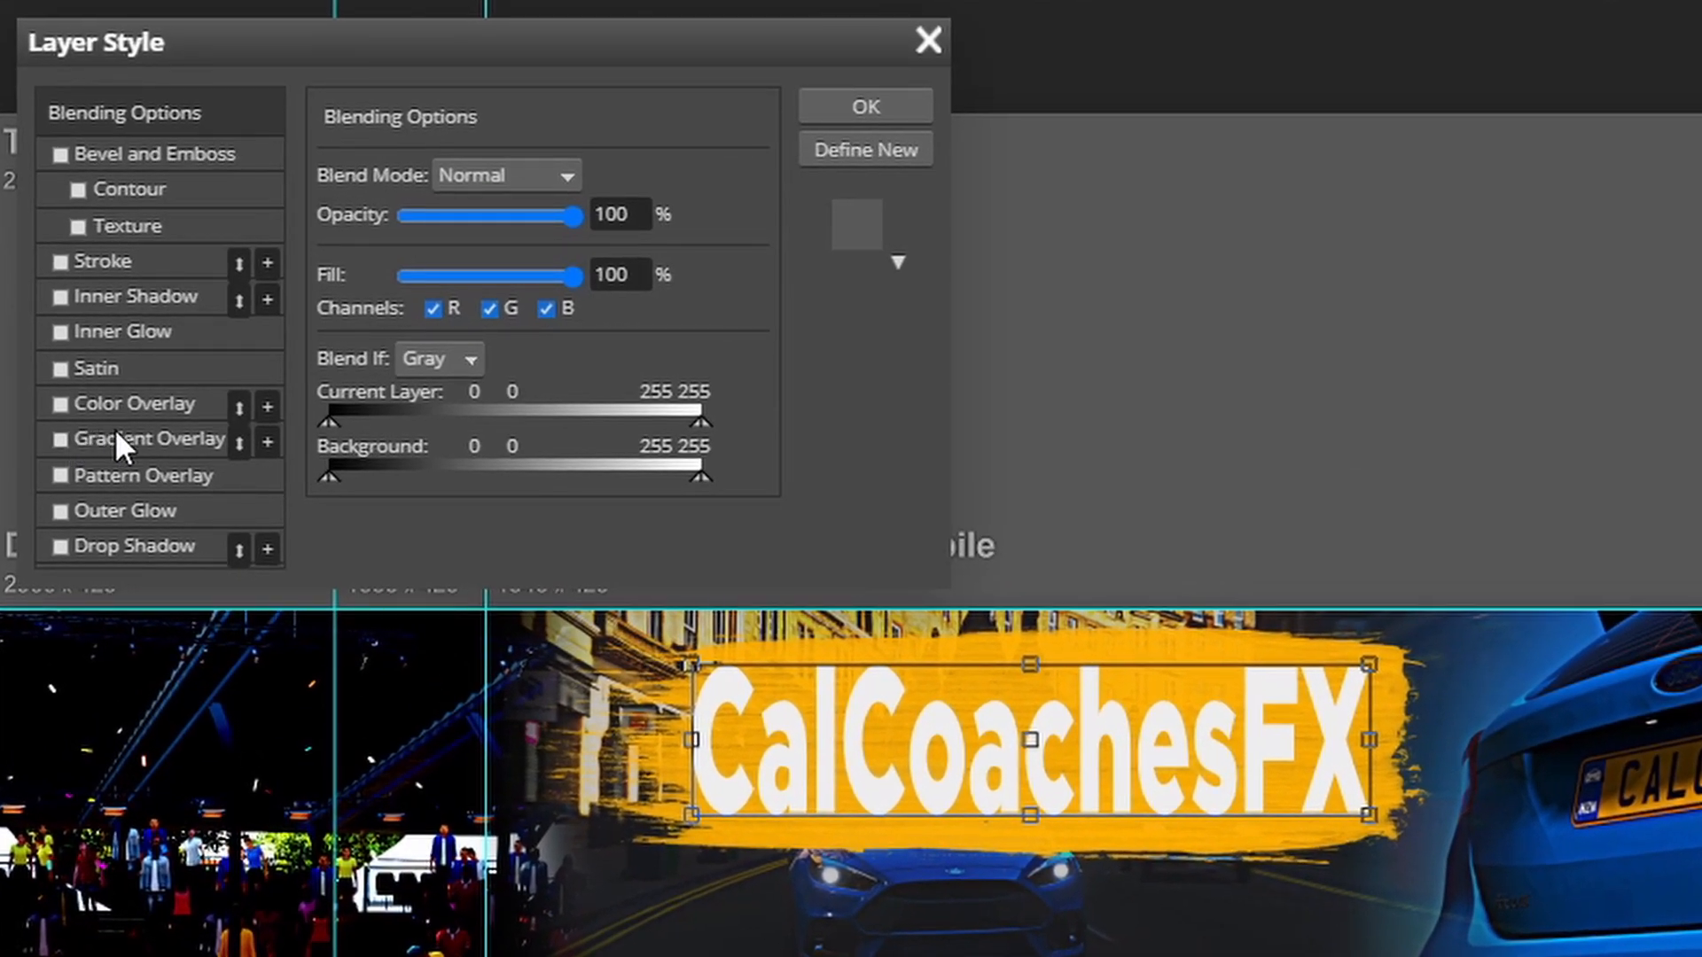
click(116, 438)
click(547, 250)
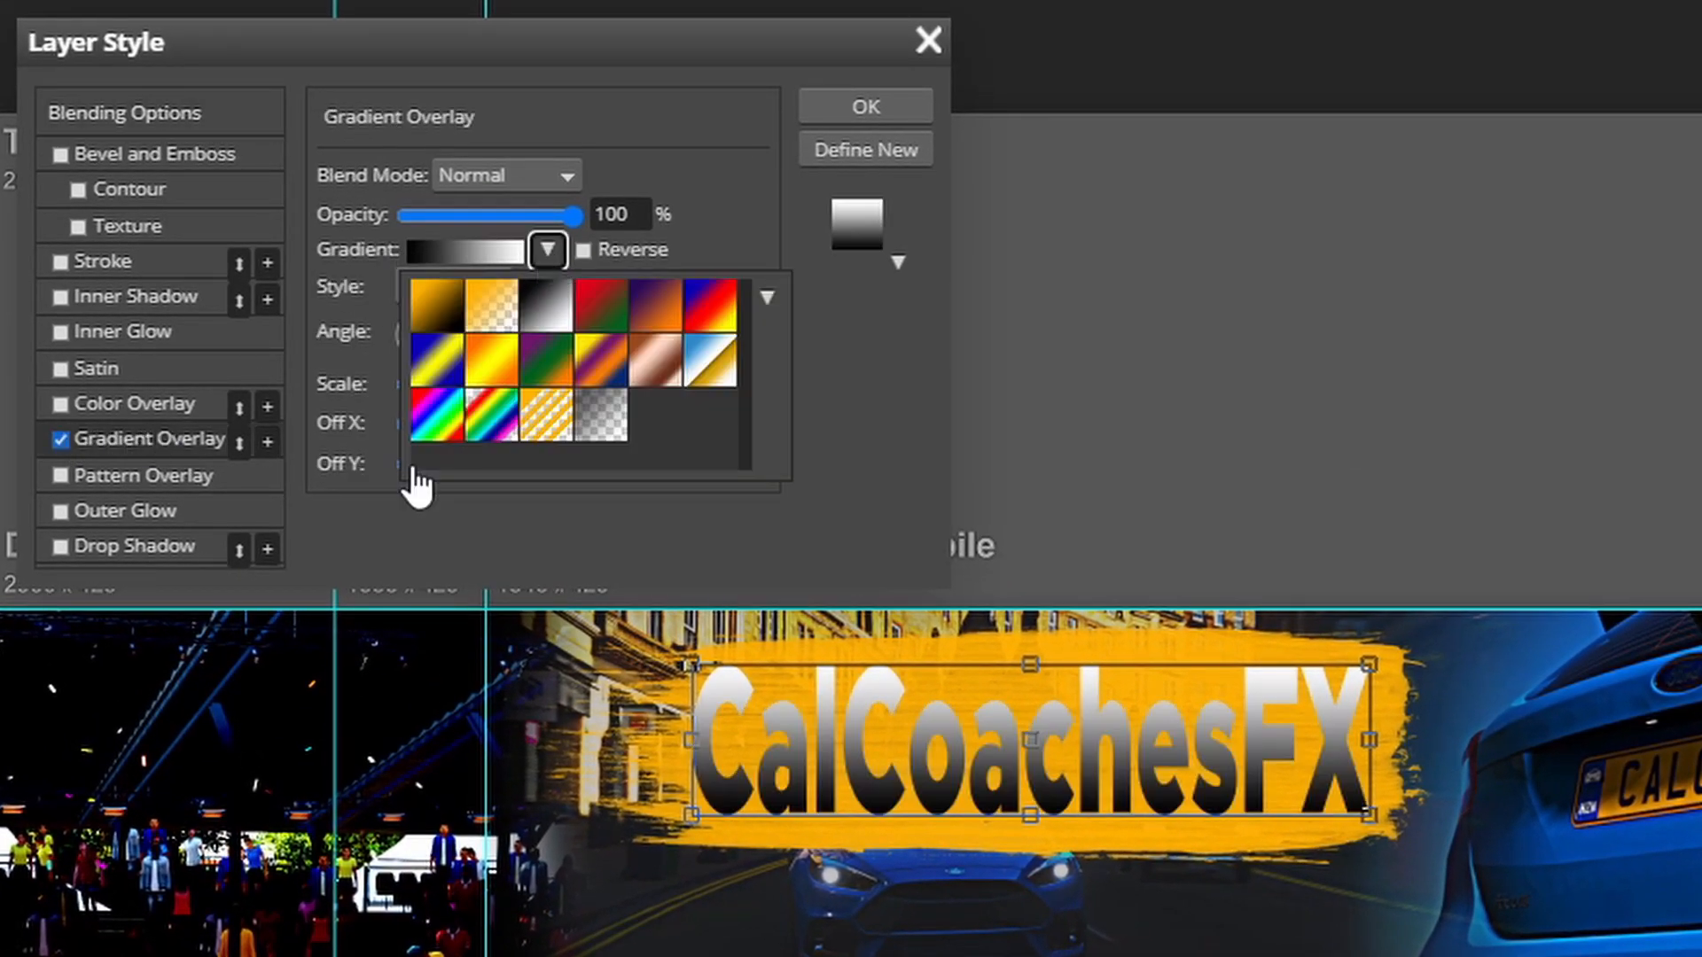
click(438, 252)
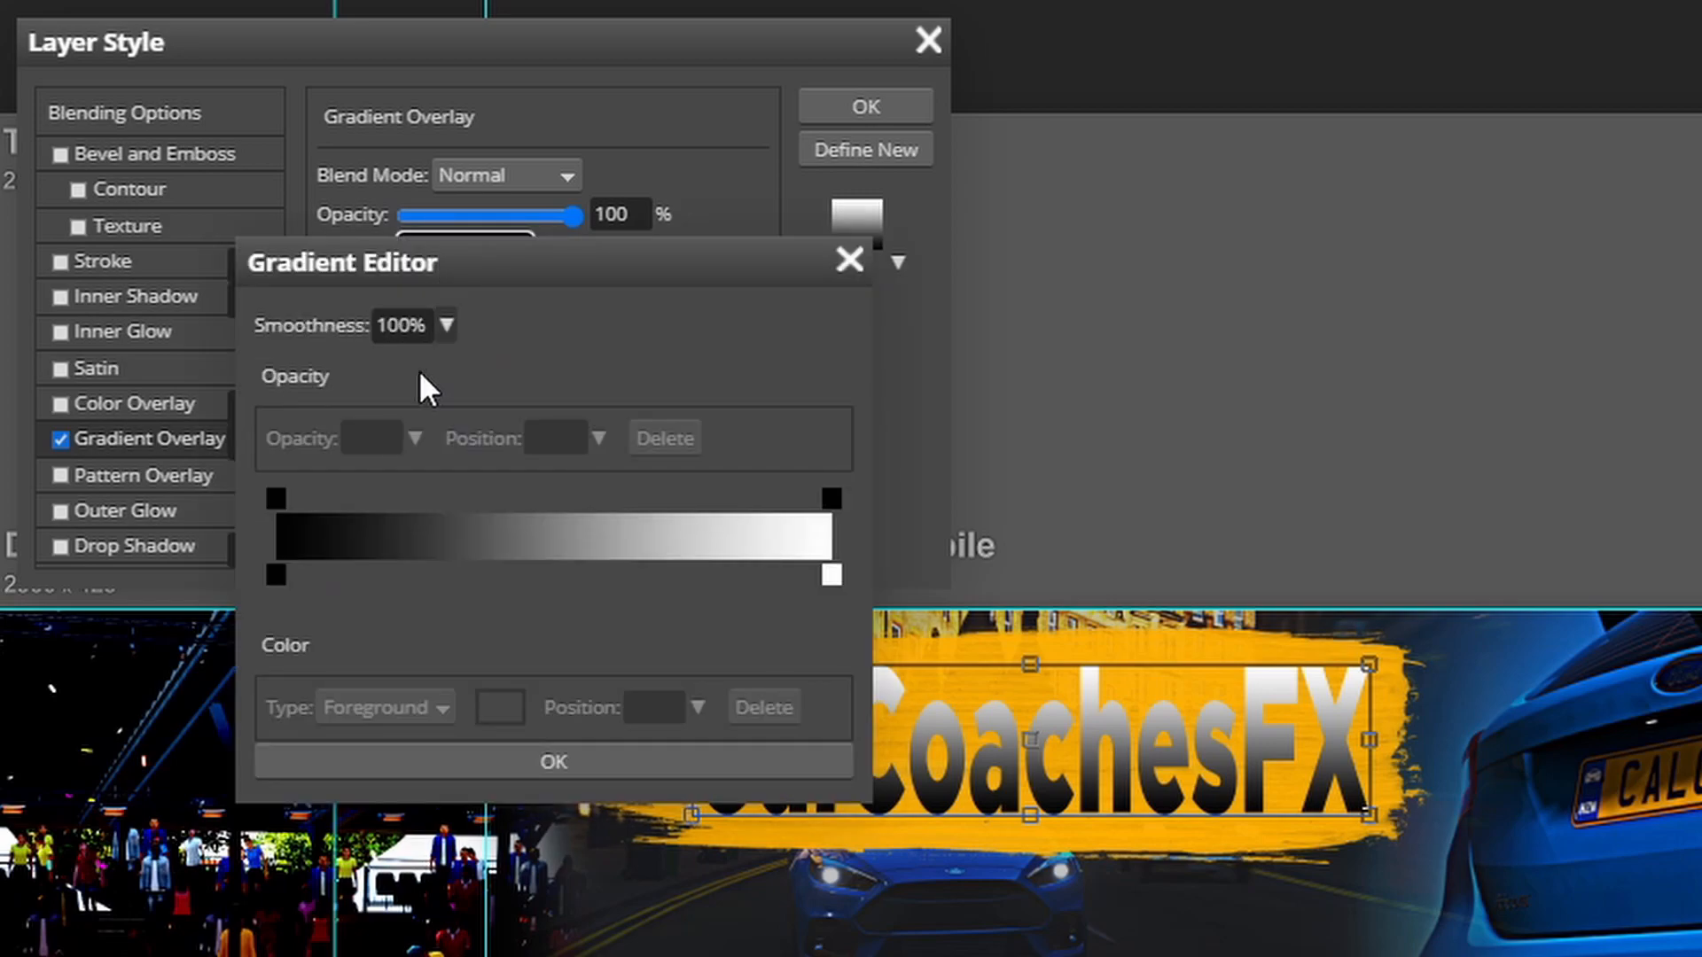
click(276, 574)
double_click(276, 574)
drag(514, 662, 437, 677)
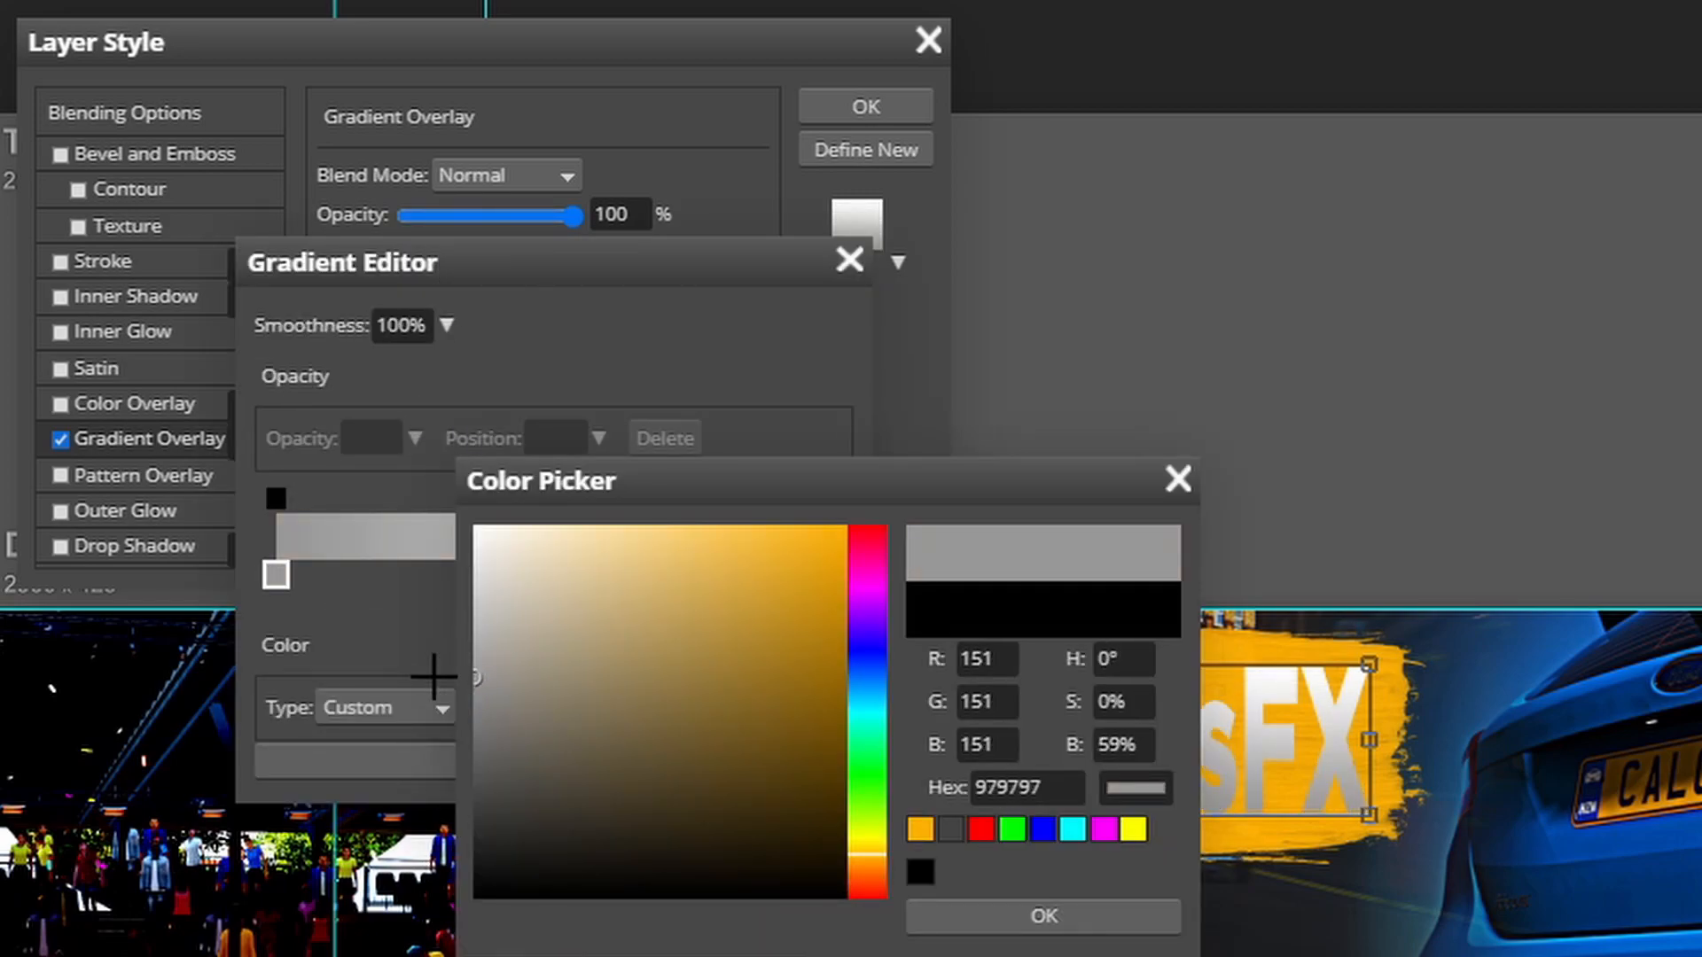
click(1084, 925)
click(730, 772)
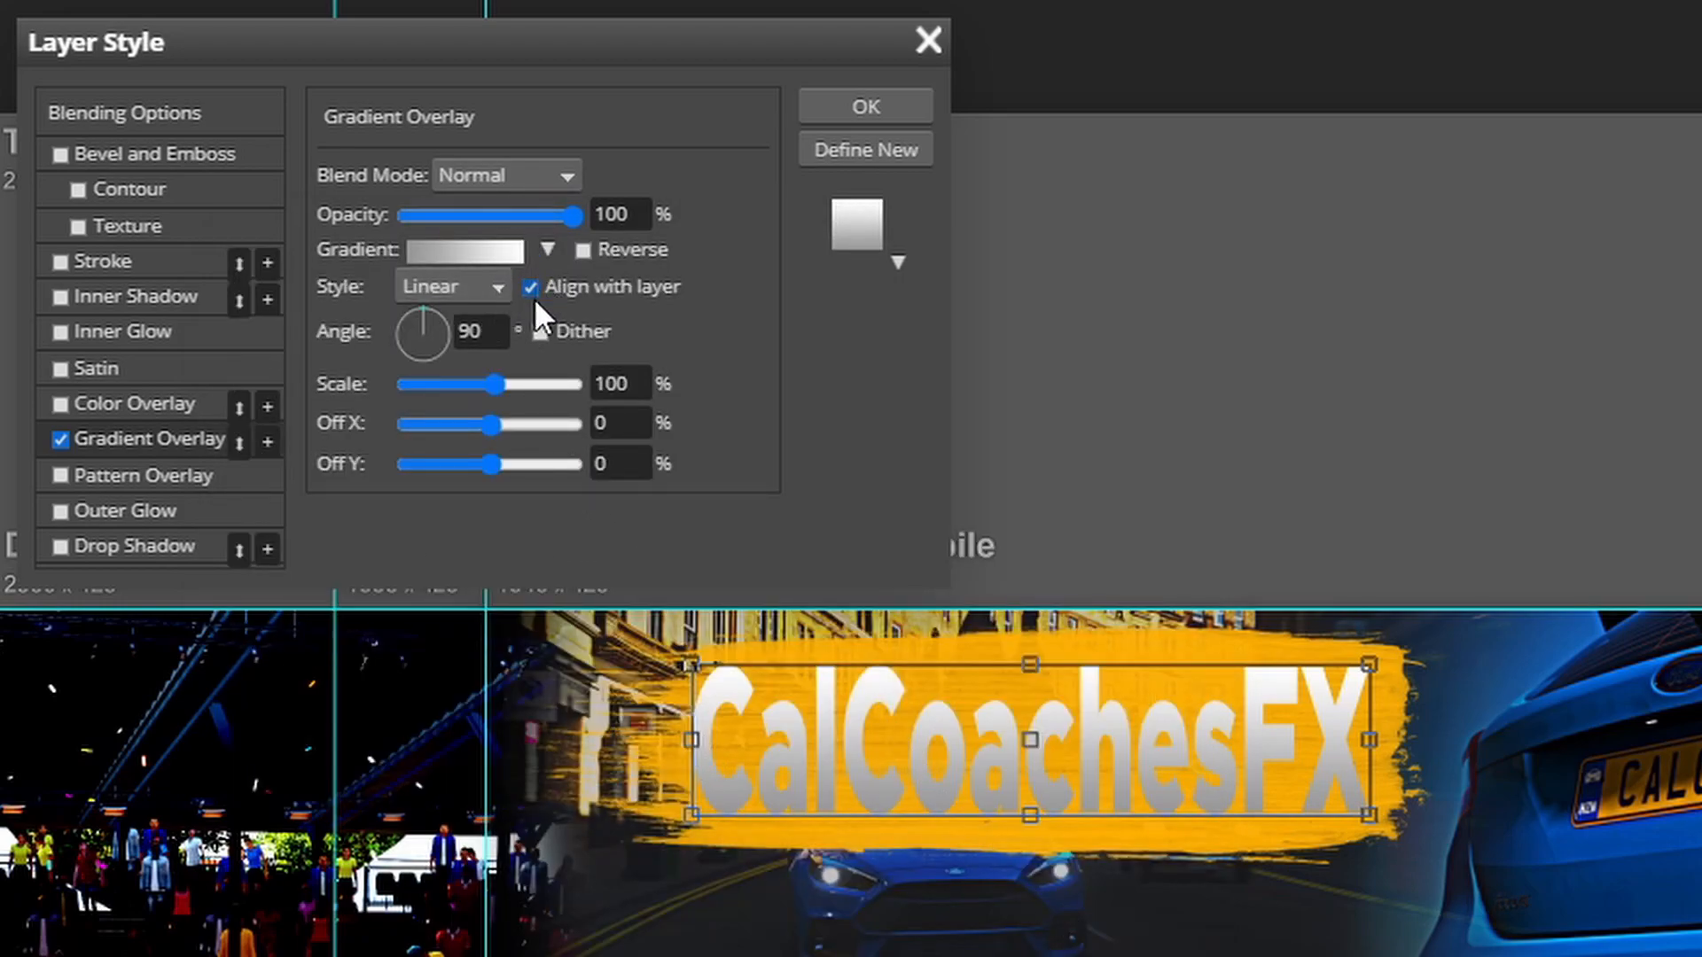
Step: Try the gradient overlay at an angle of -90°, and return the angle to 90°
drag(427, 337, 418, 397)
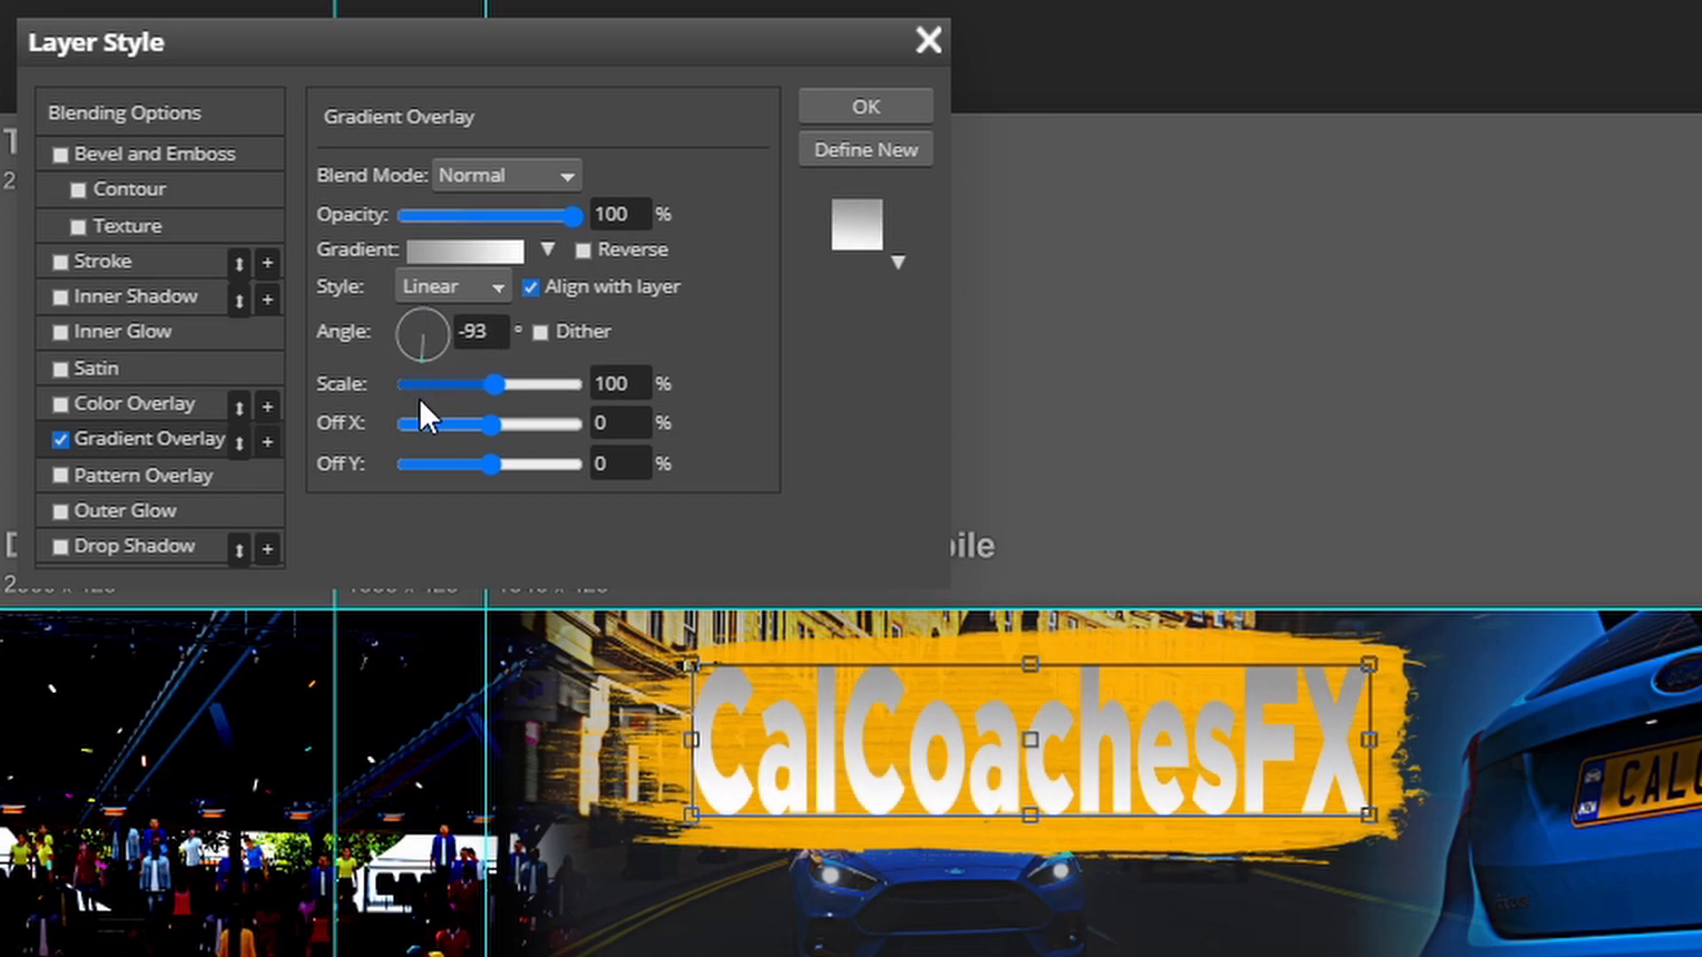
click(521, 331)
key(BackSpace)
text(0)
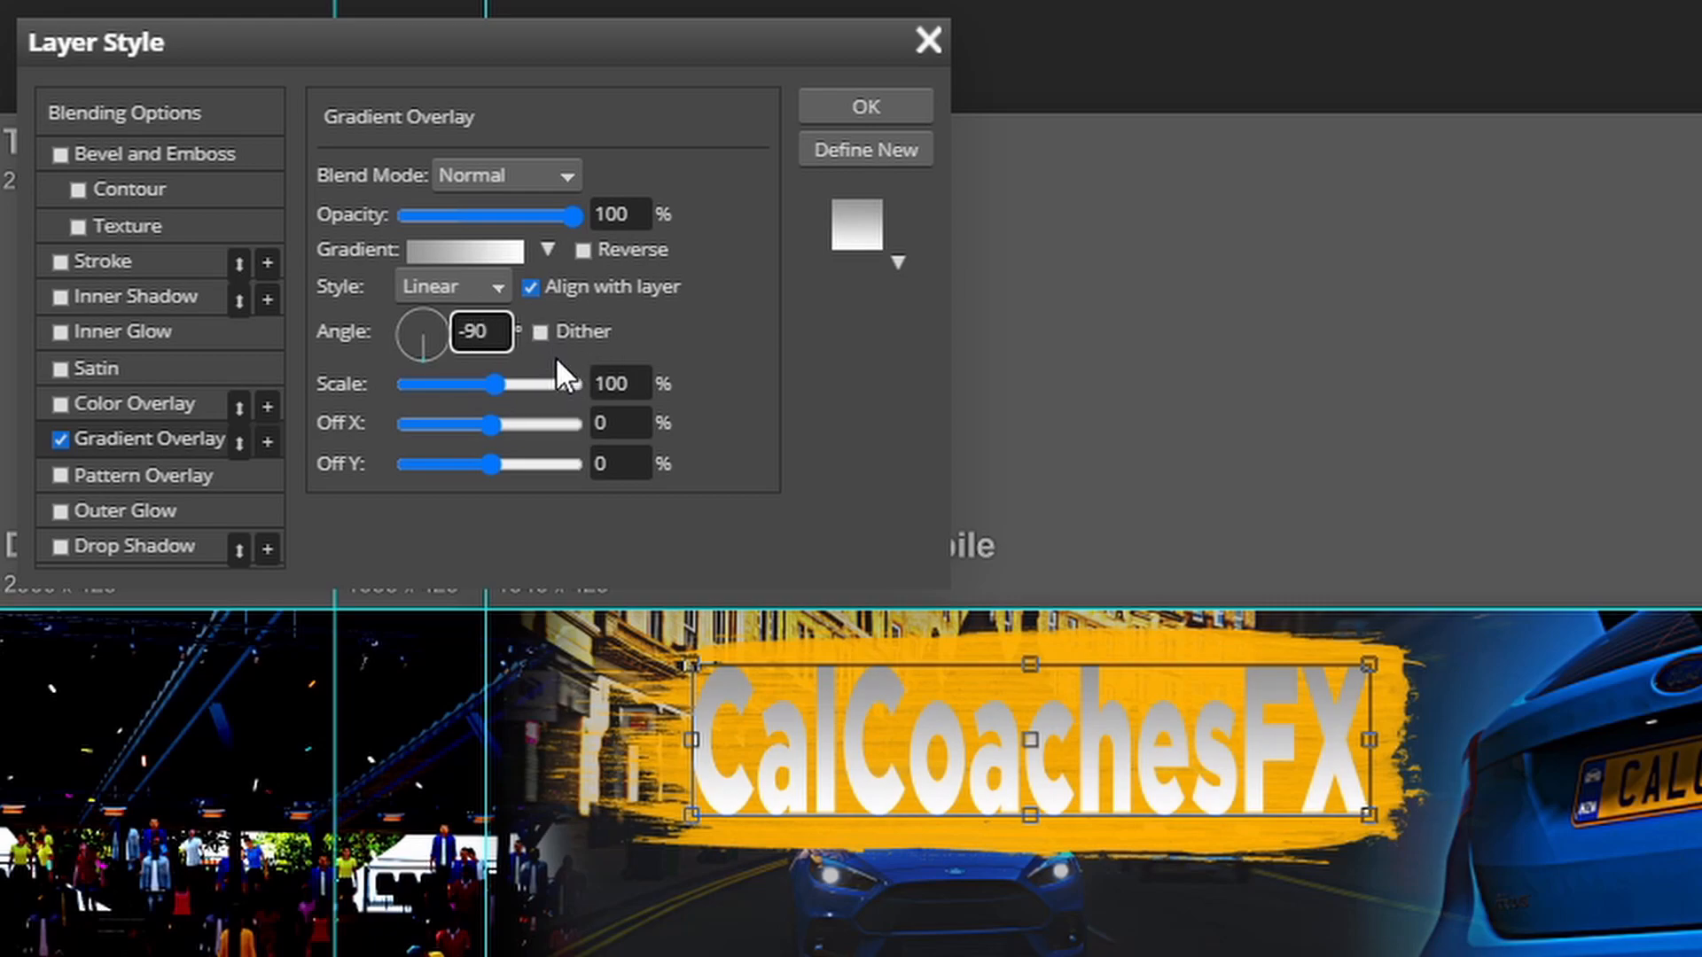
key(Left)
key(Left)
key(BackSpace)
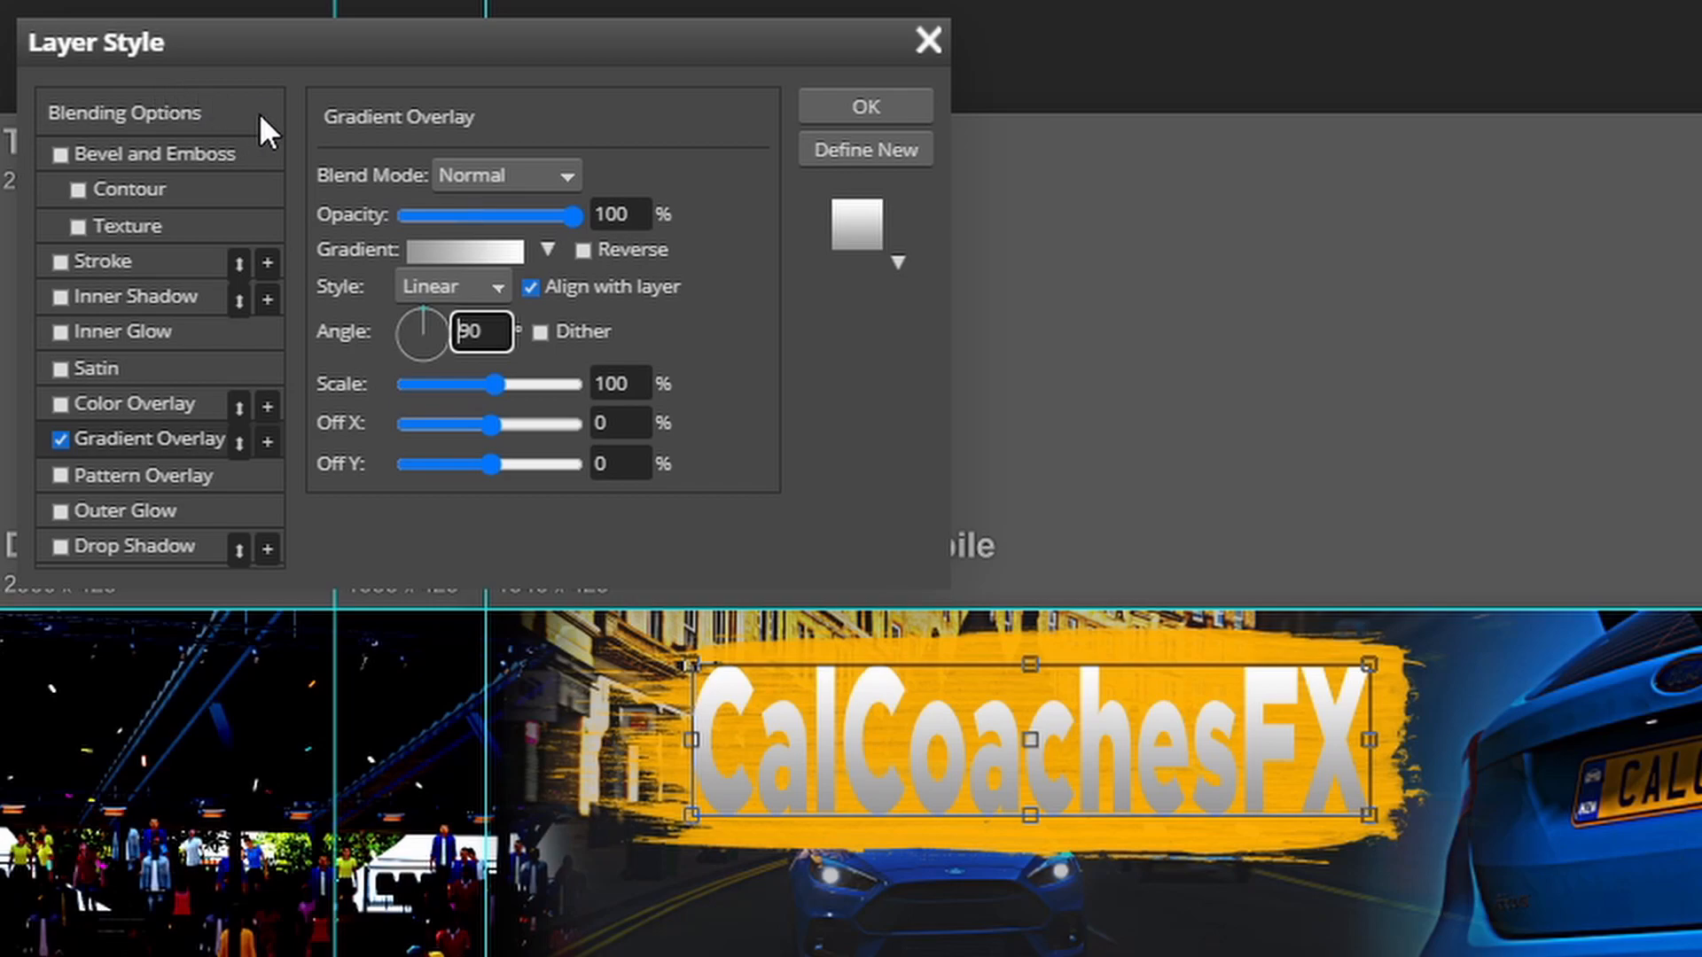
Step: Add a black Drop Shadow to the title with angle 90°, distance 0 px, spread 100% and size 9 px
click(115, 541)
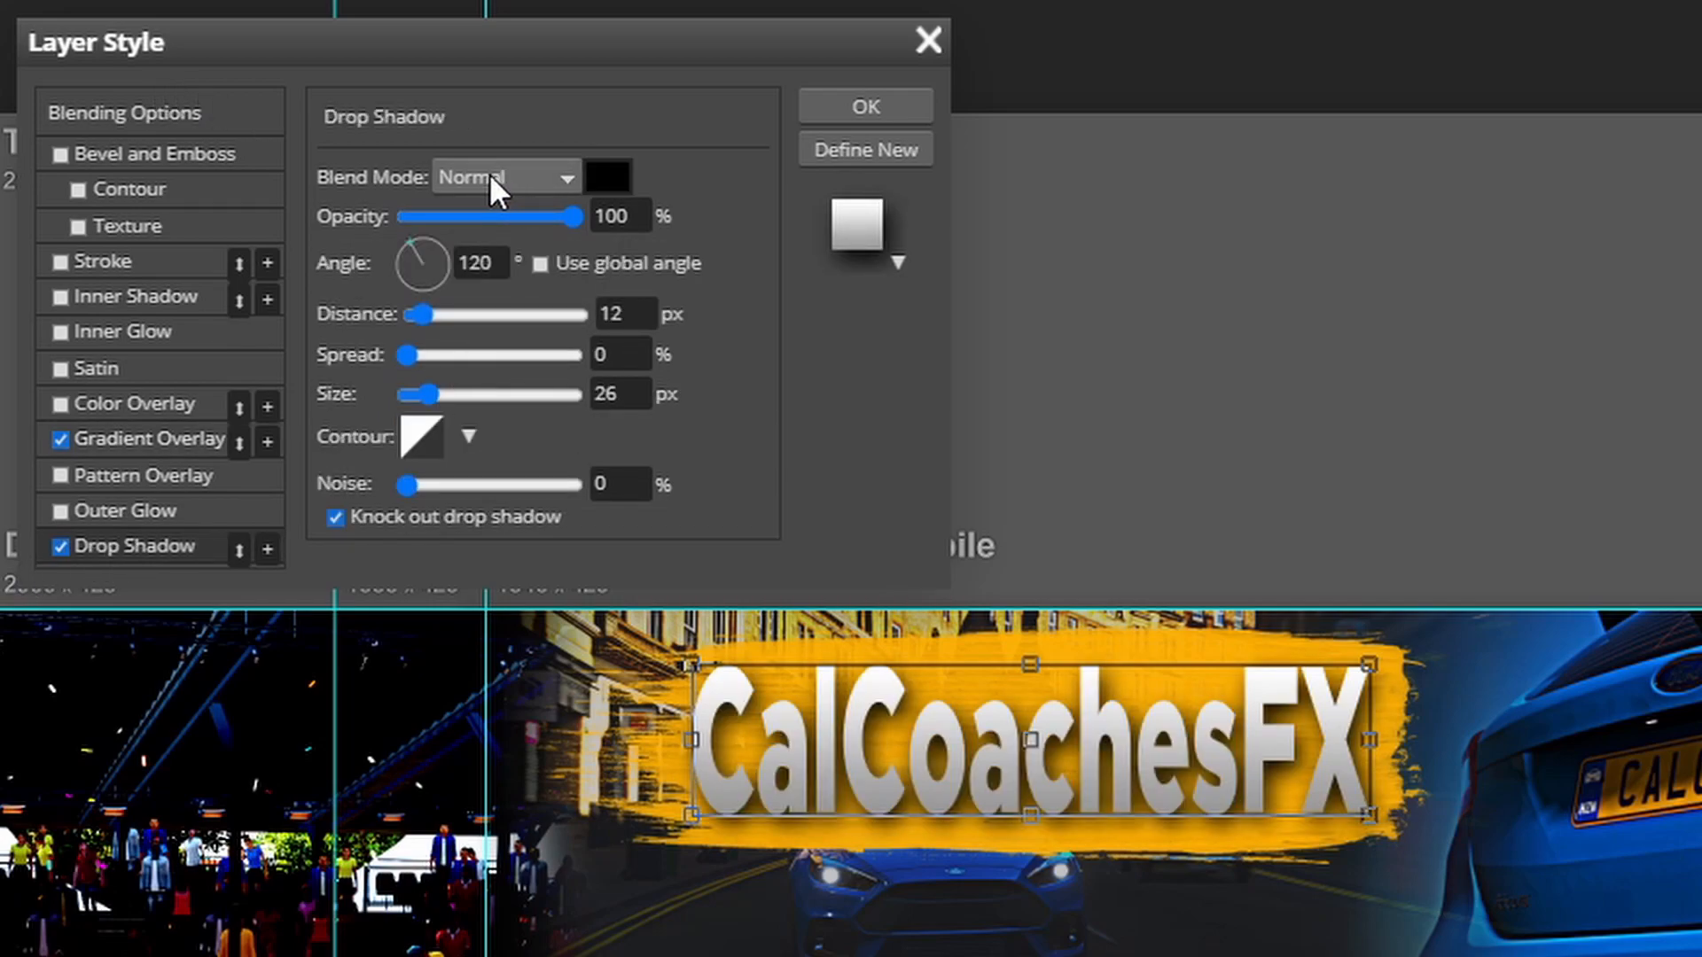
click(477, 262)
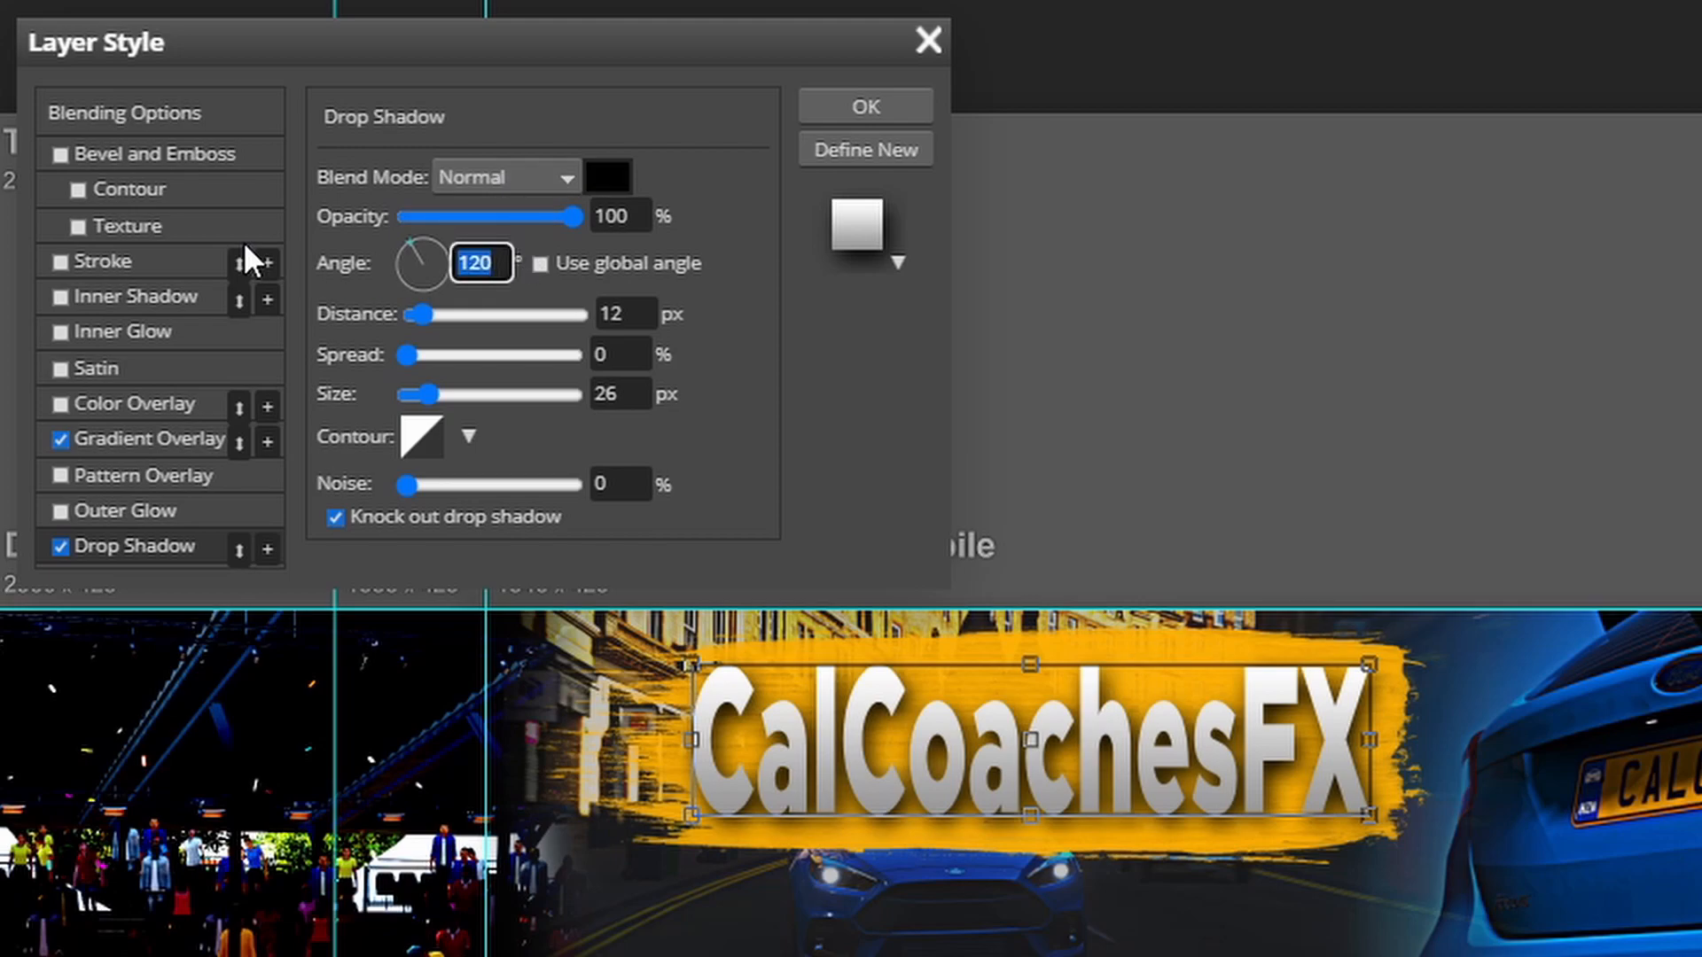
text(90)
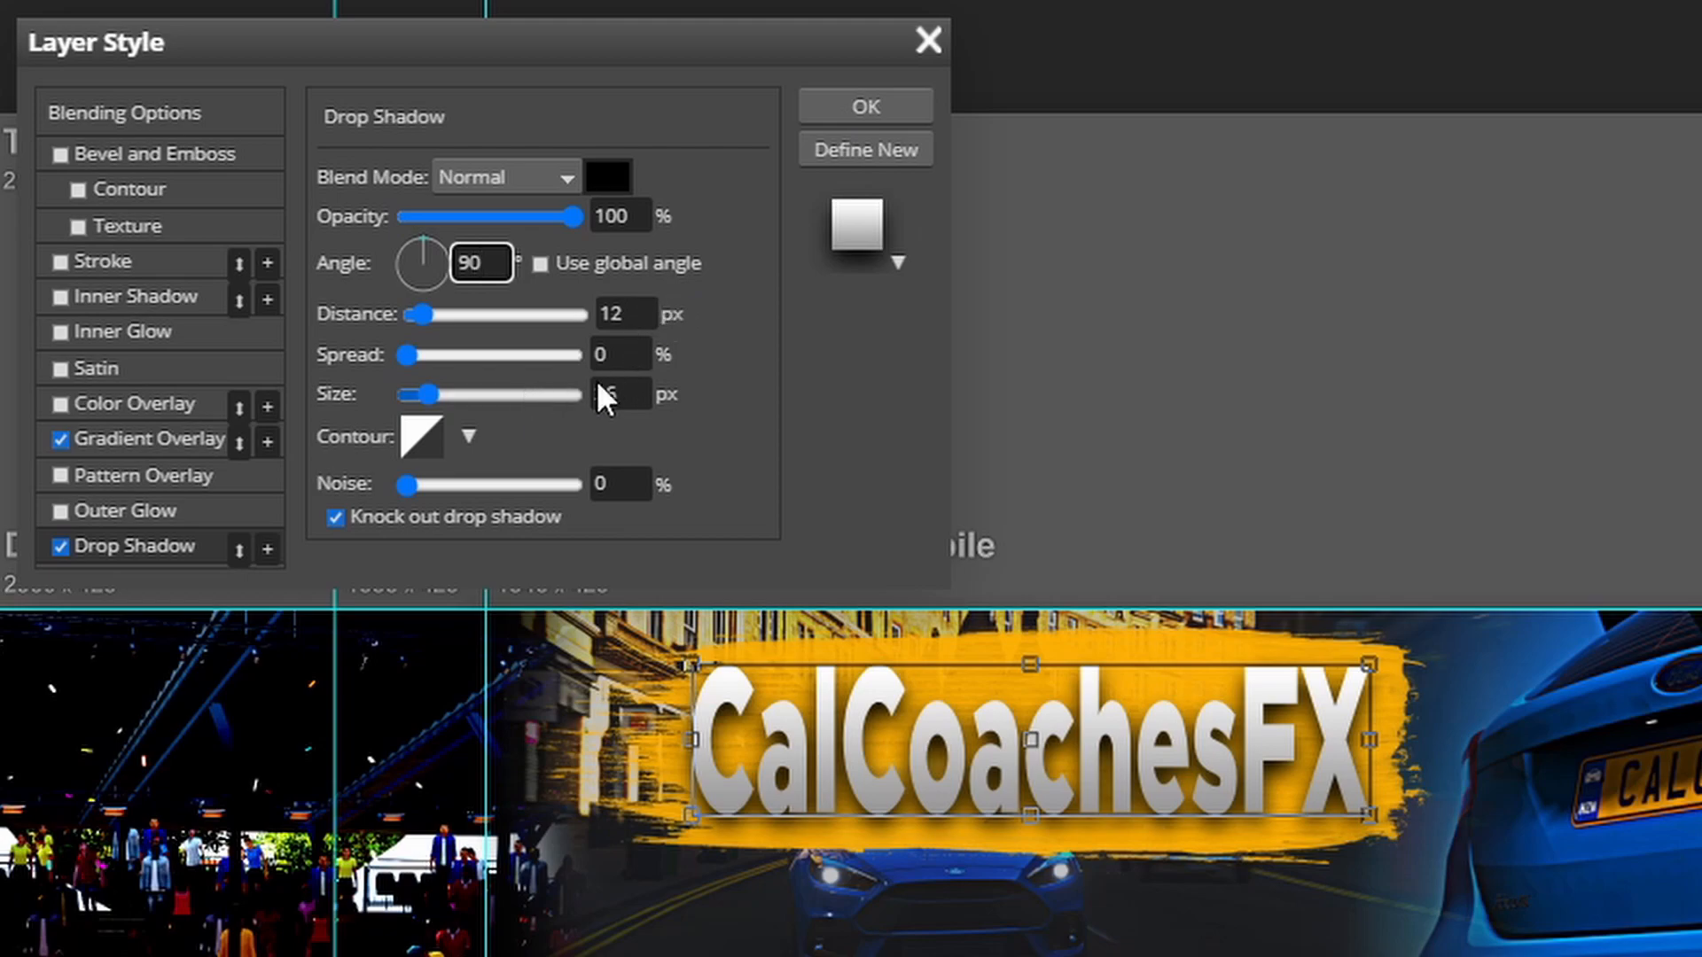
key(Tab)
text(0)
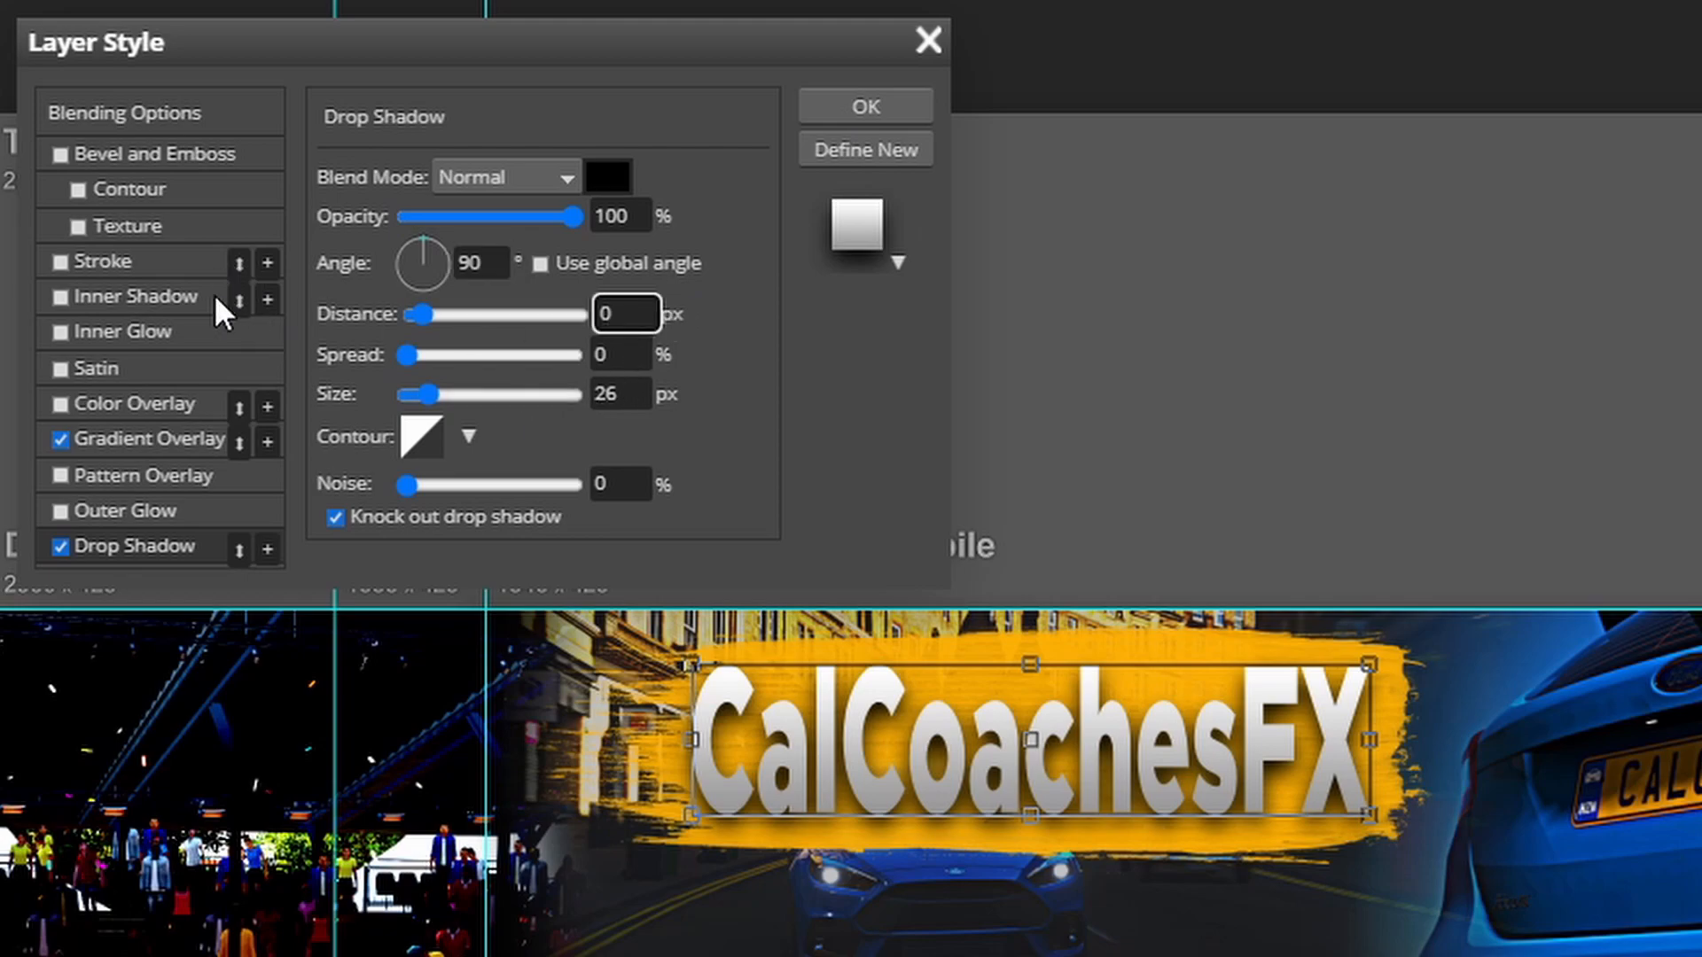
key(Tab)
text(100)
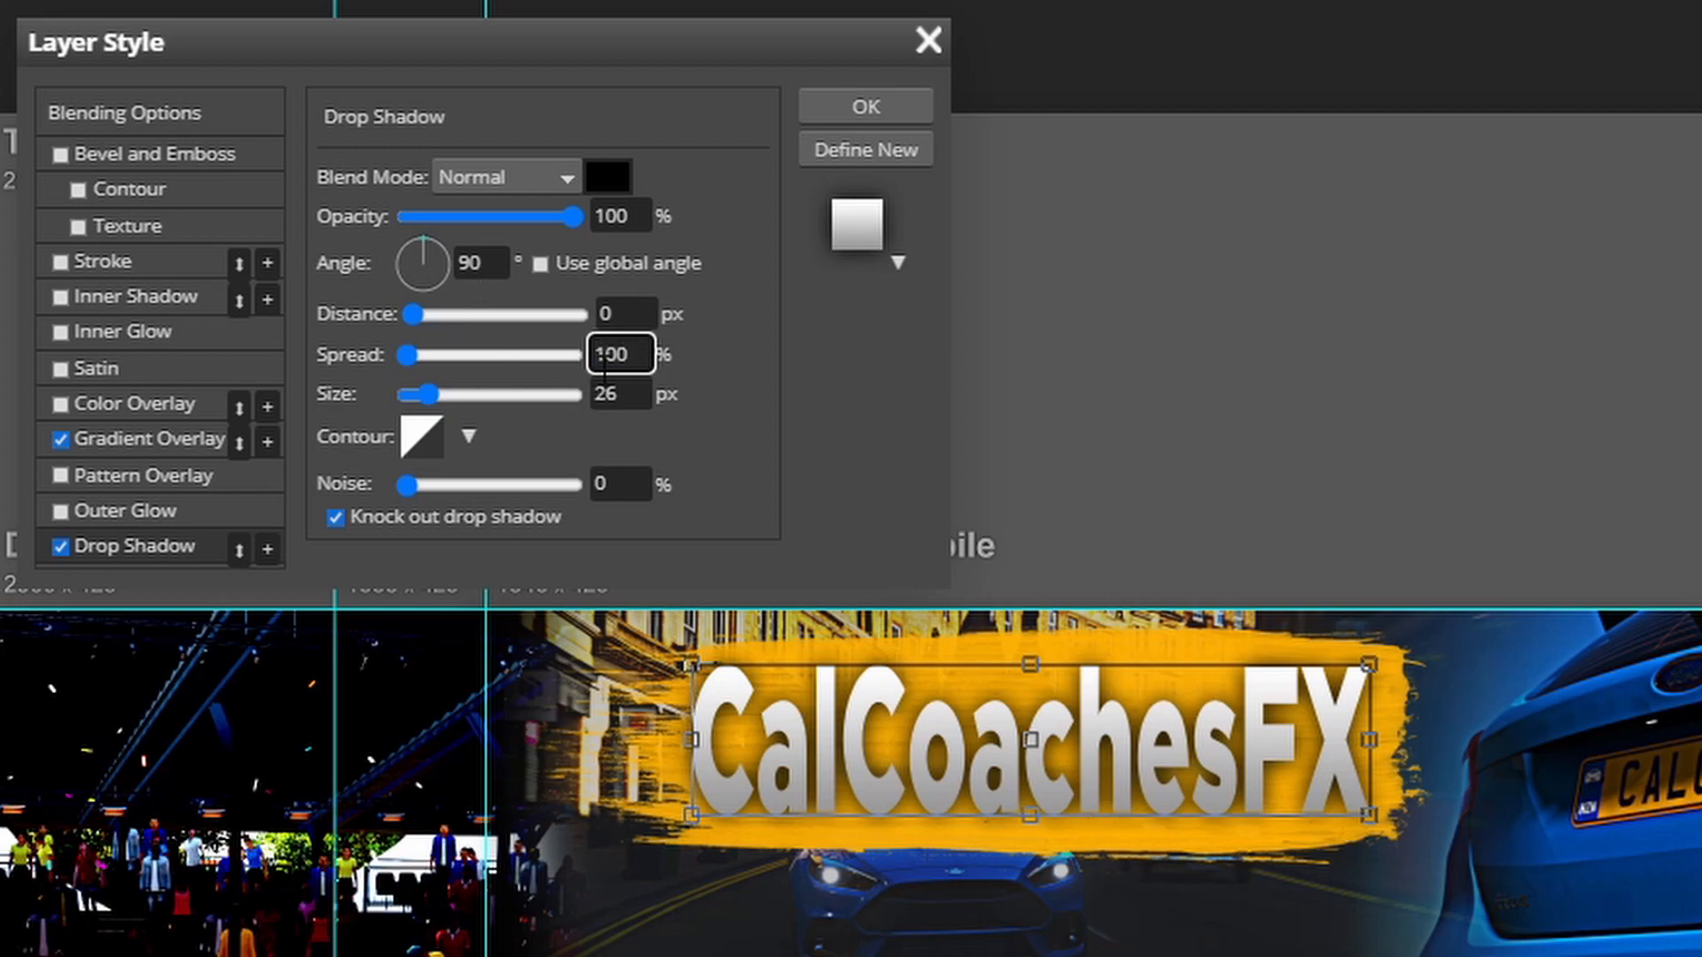
key(Tab)
text(9)
key(Return)
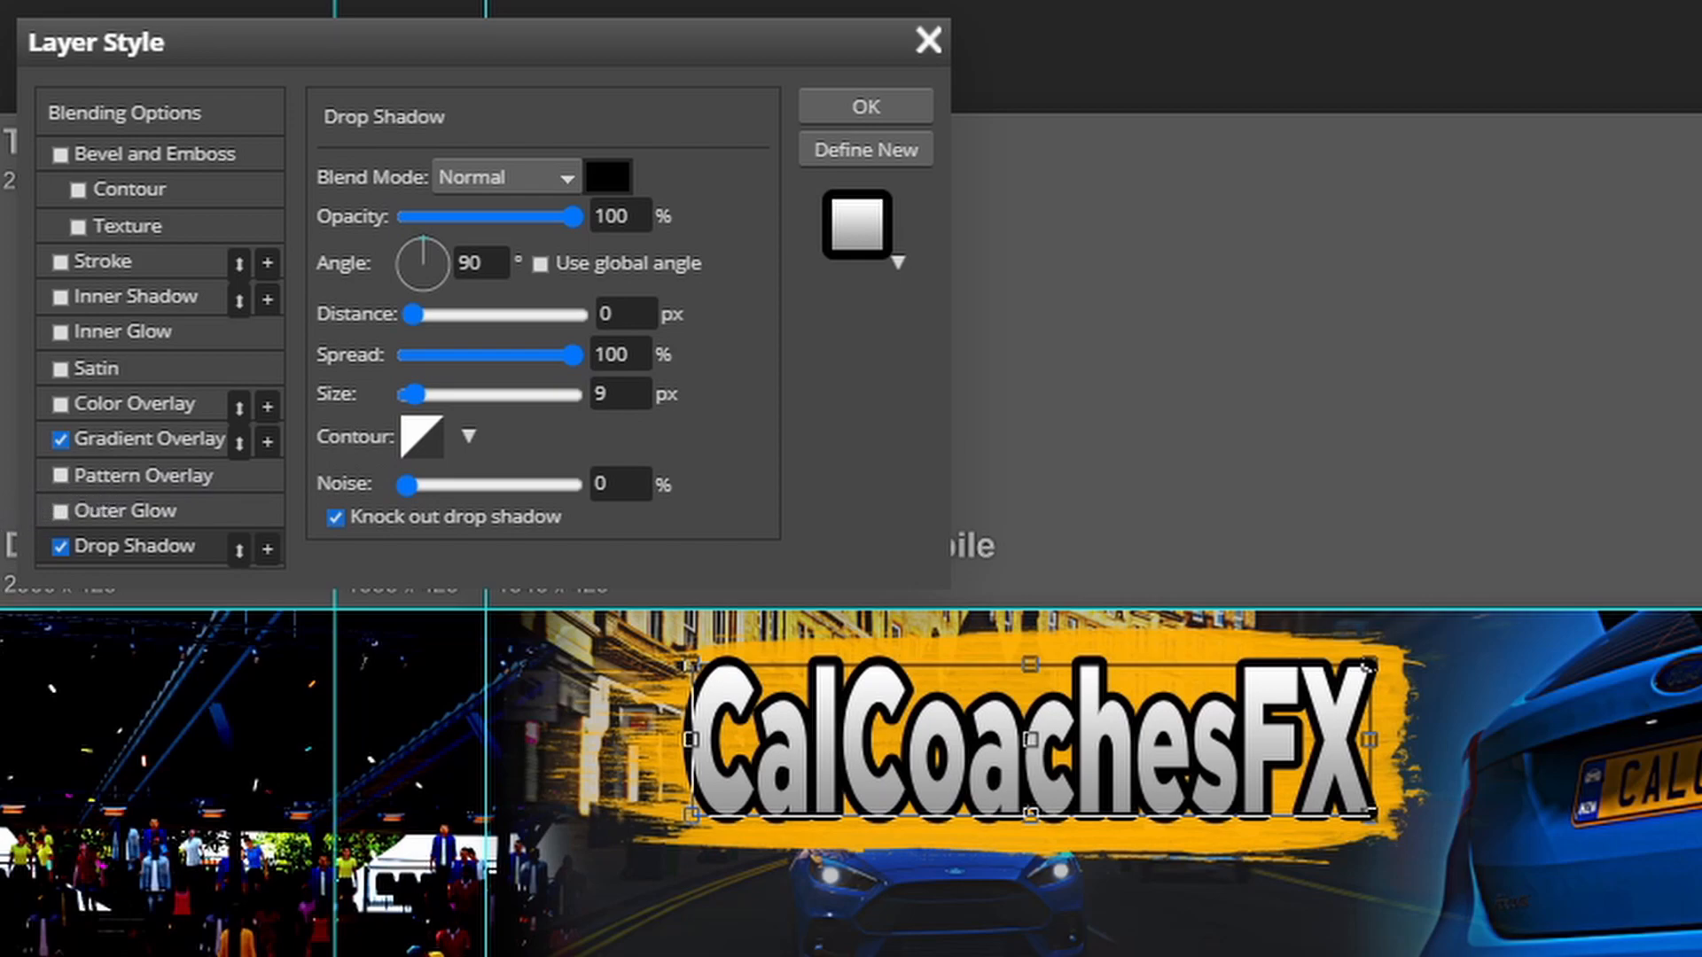
Step: Add a second Drop Shadow to the title, coloured with blue sampled from the car and sized 14 px
click(267, 549)
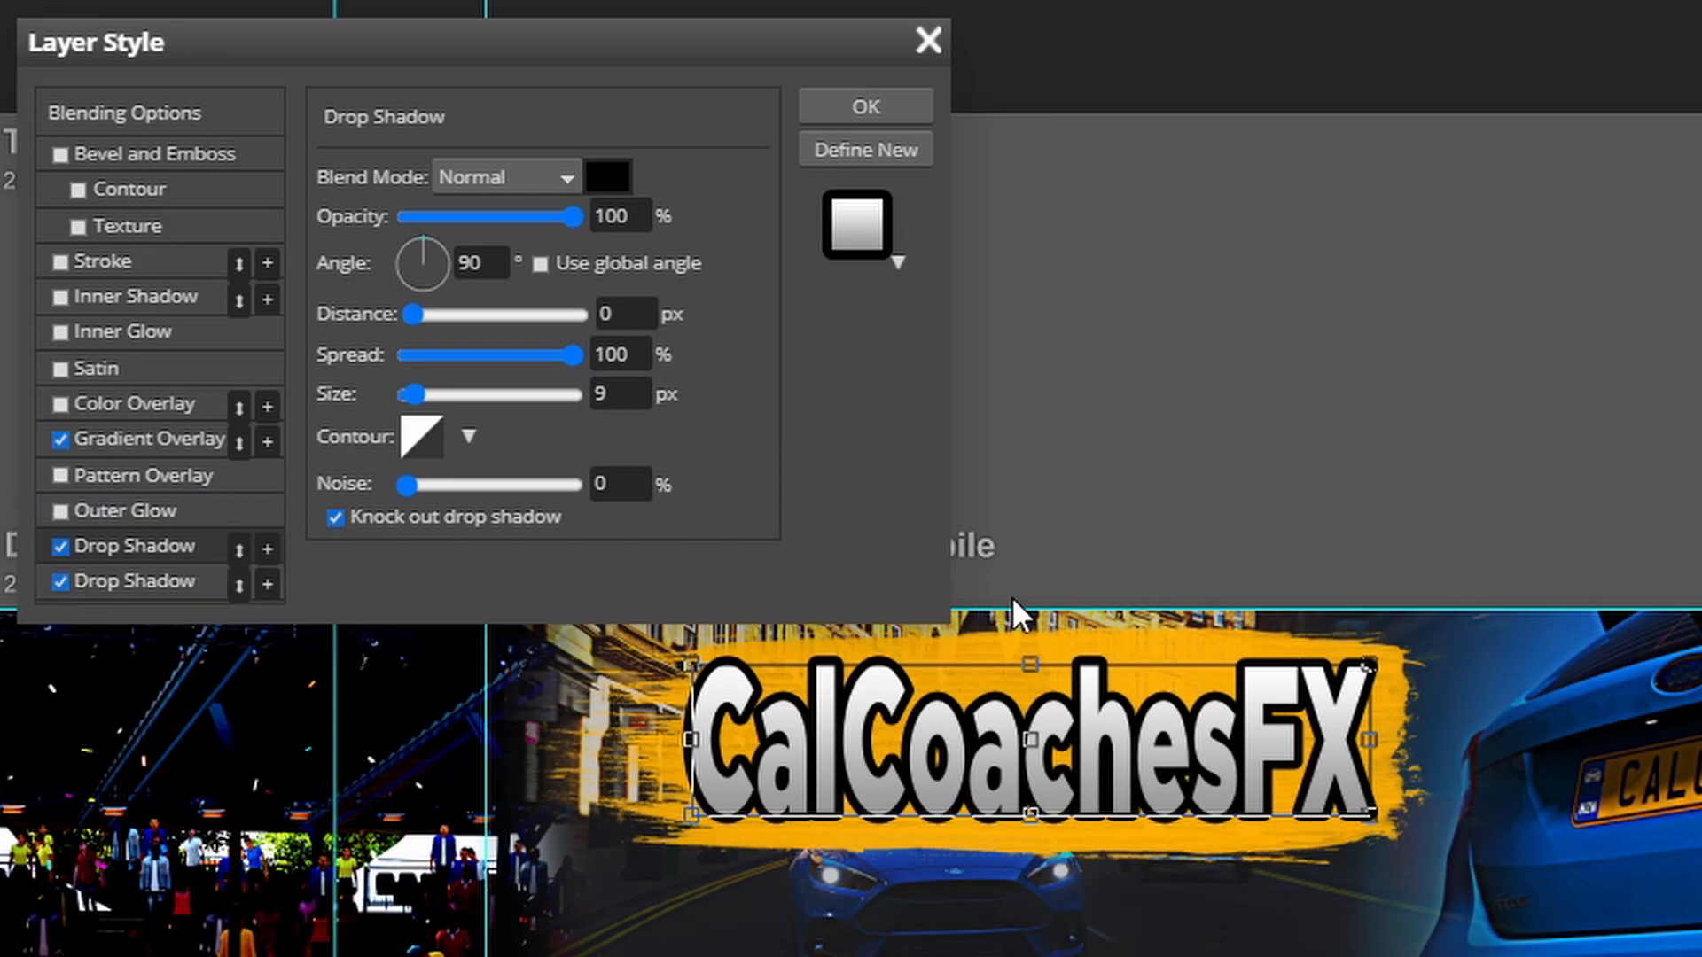
click(608, 178)
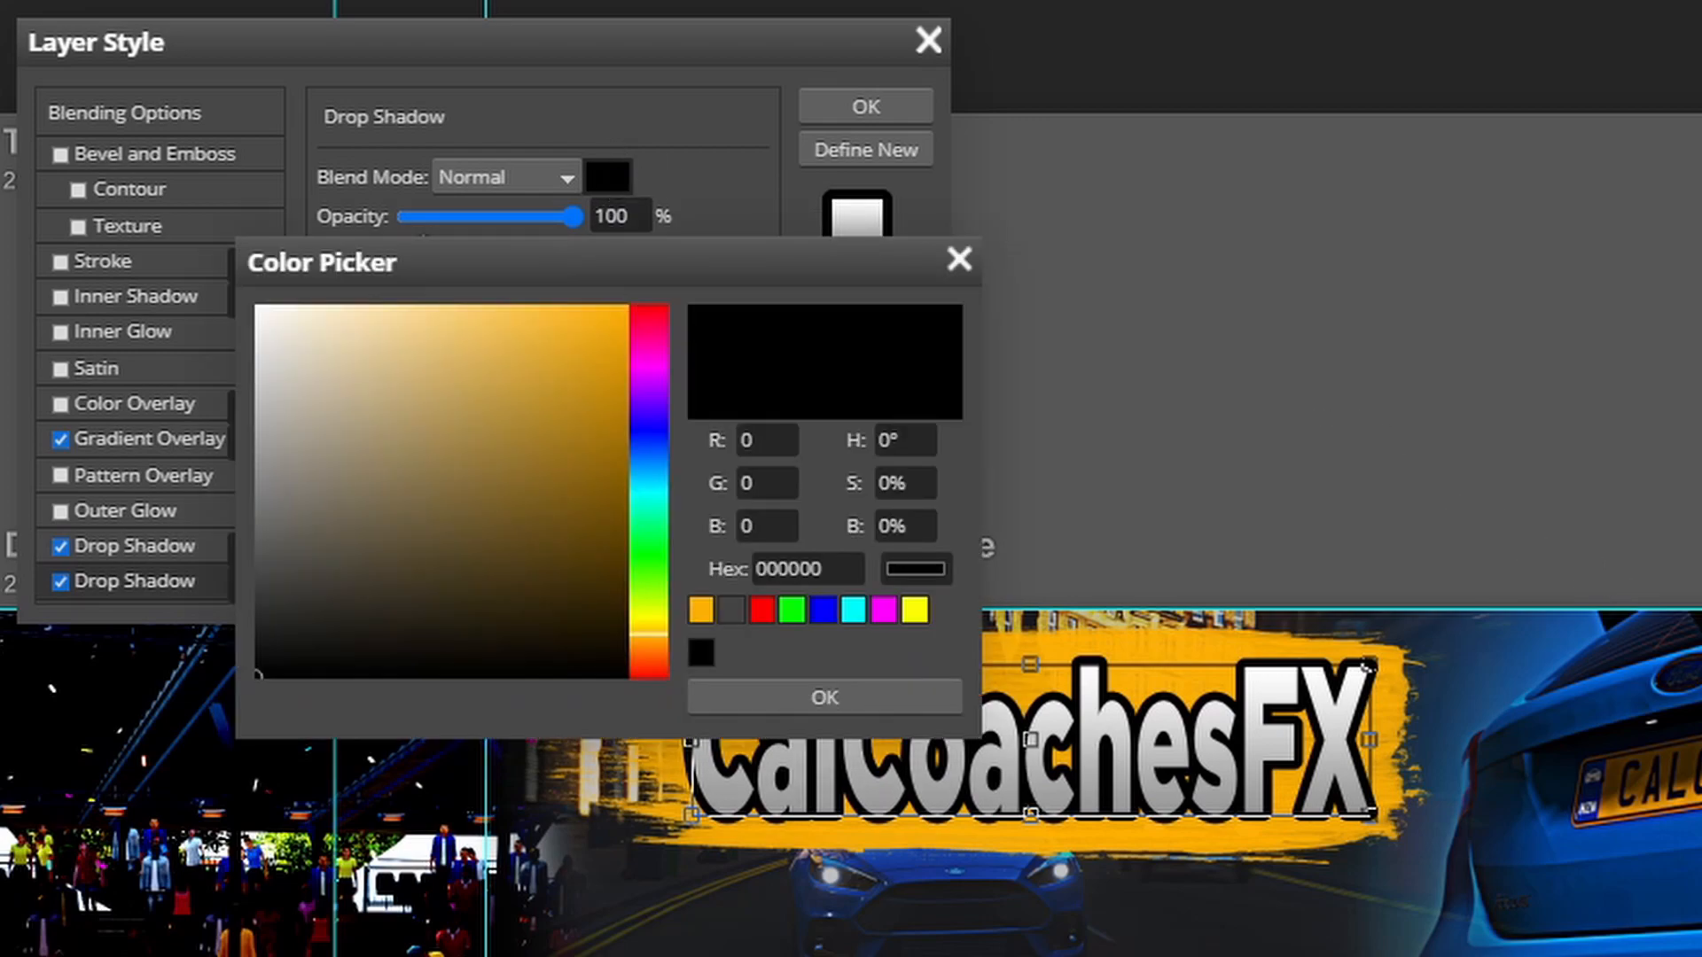
click(1525, 745)
click(757, 694)
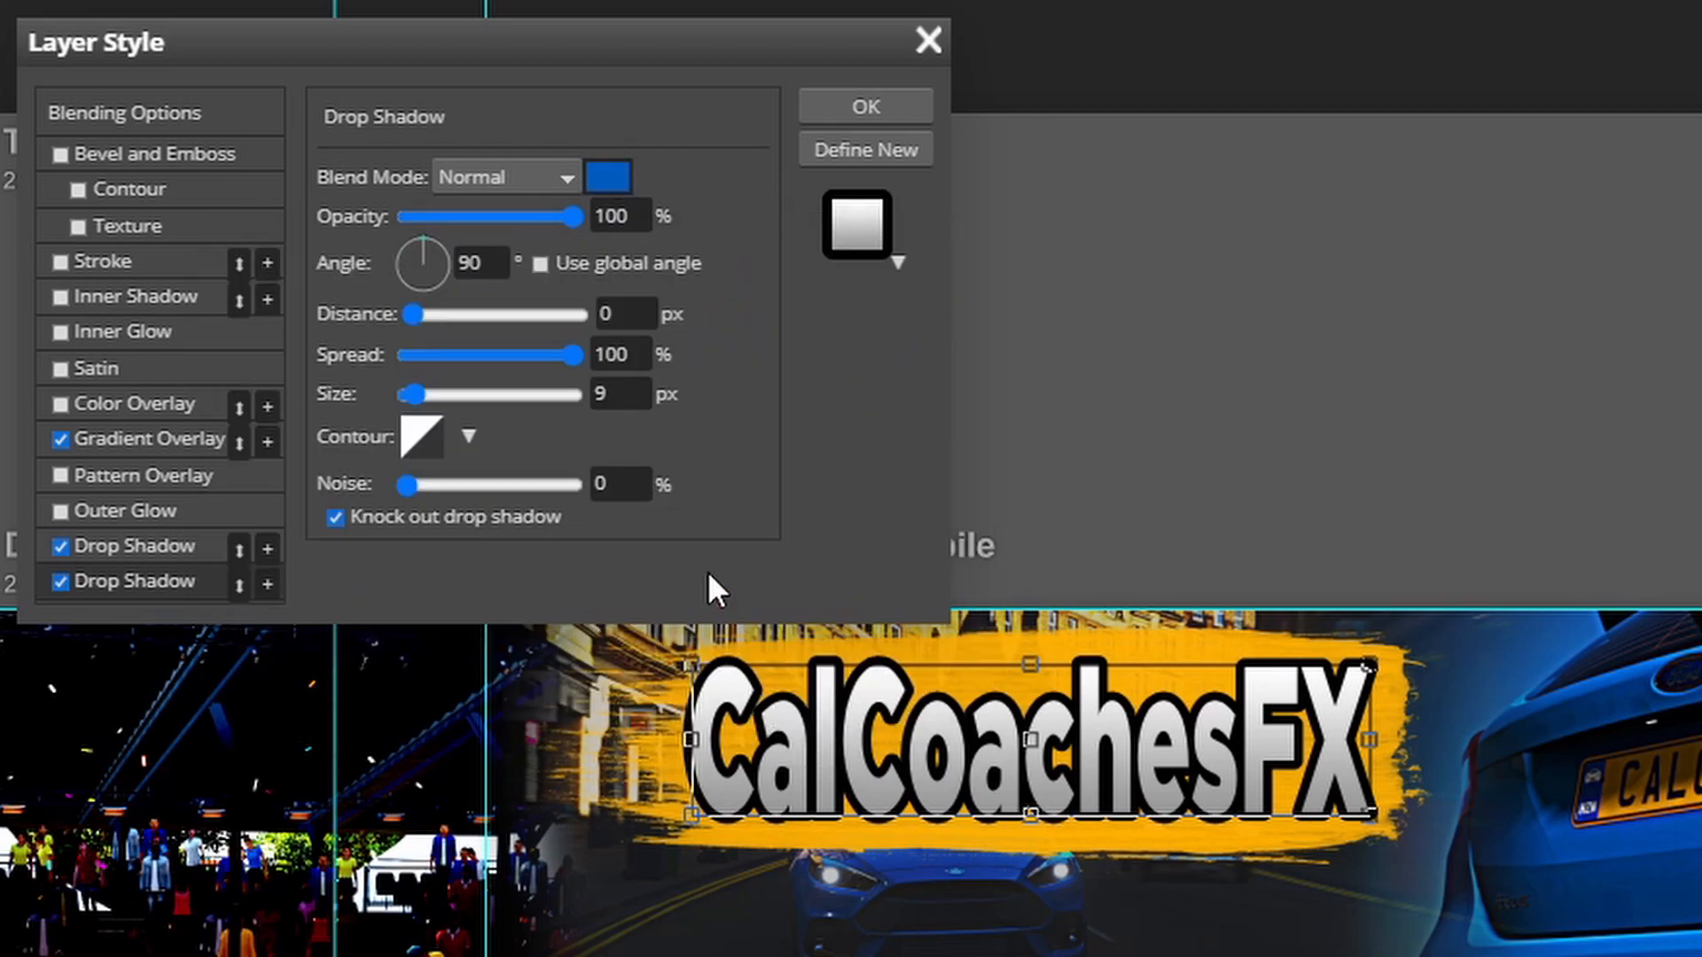
key(Tab)
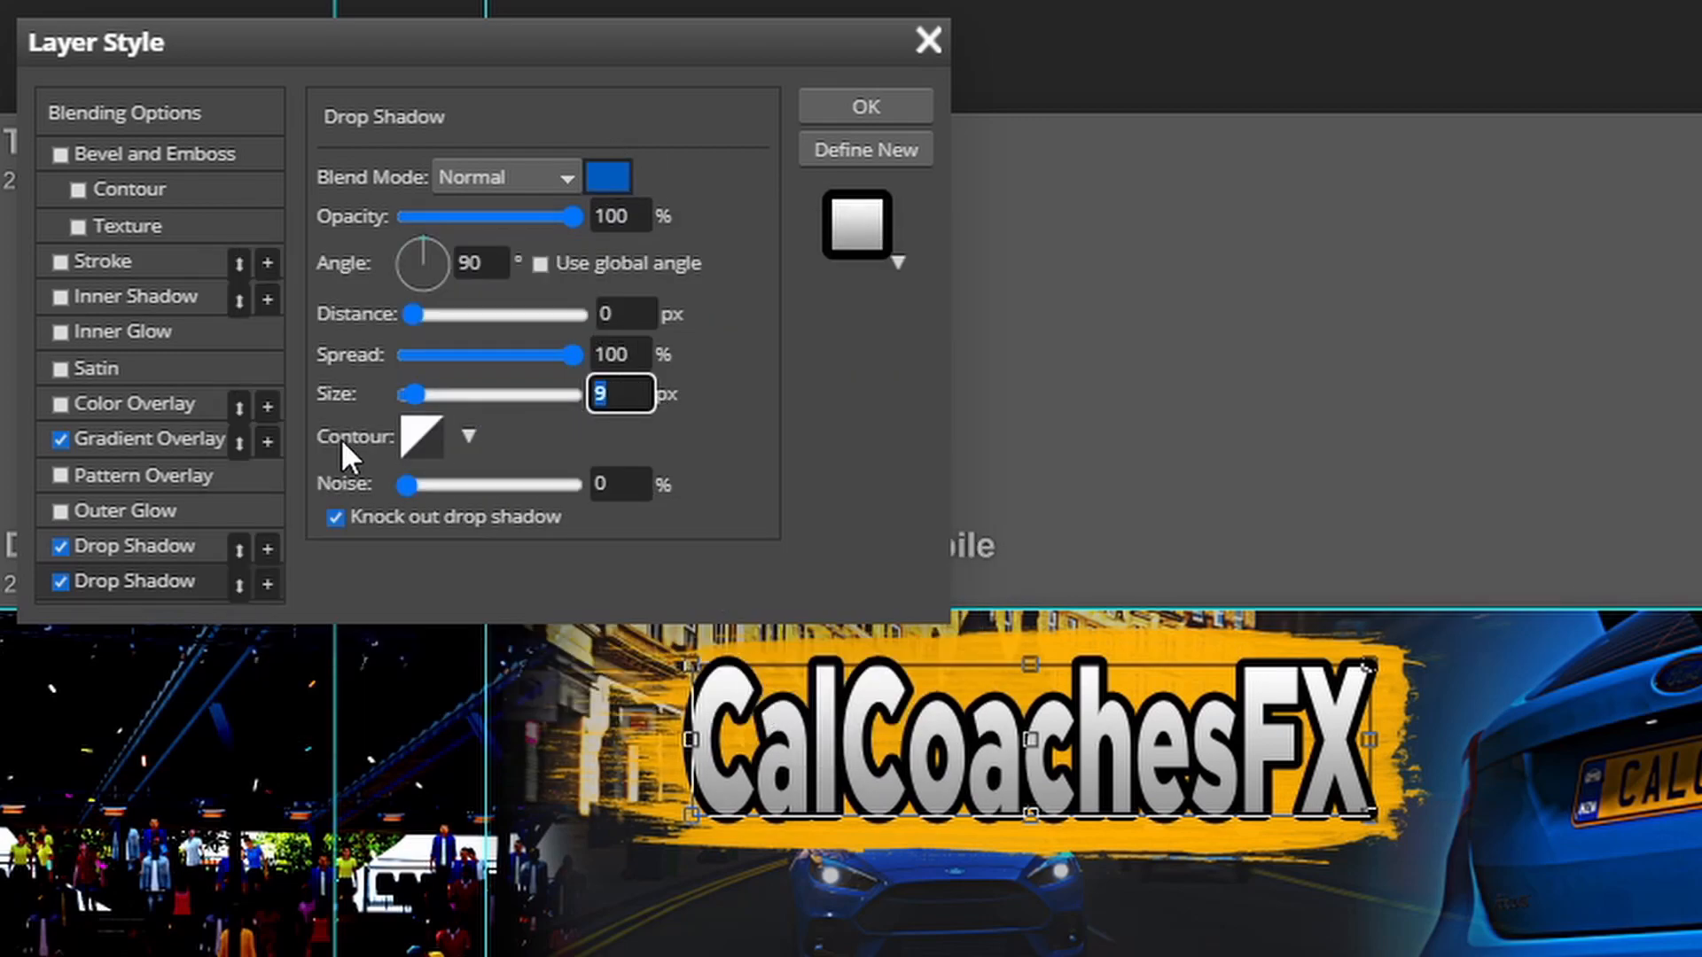
text(14)
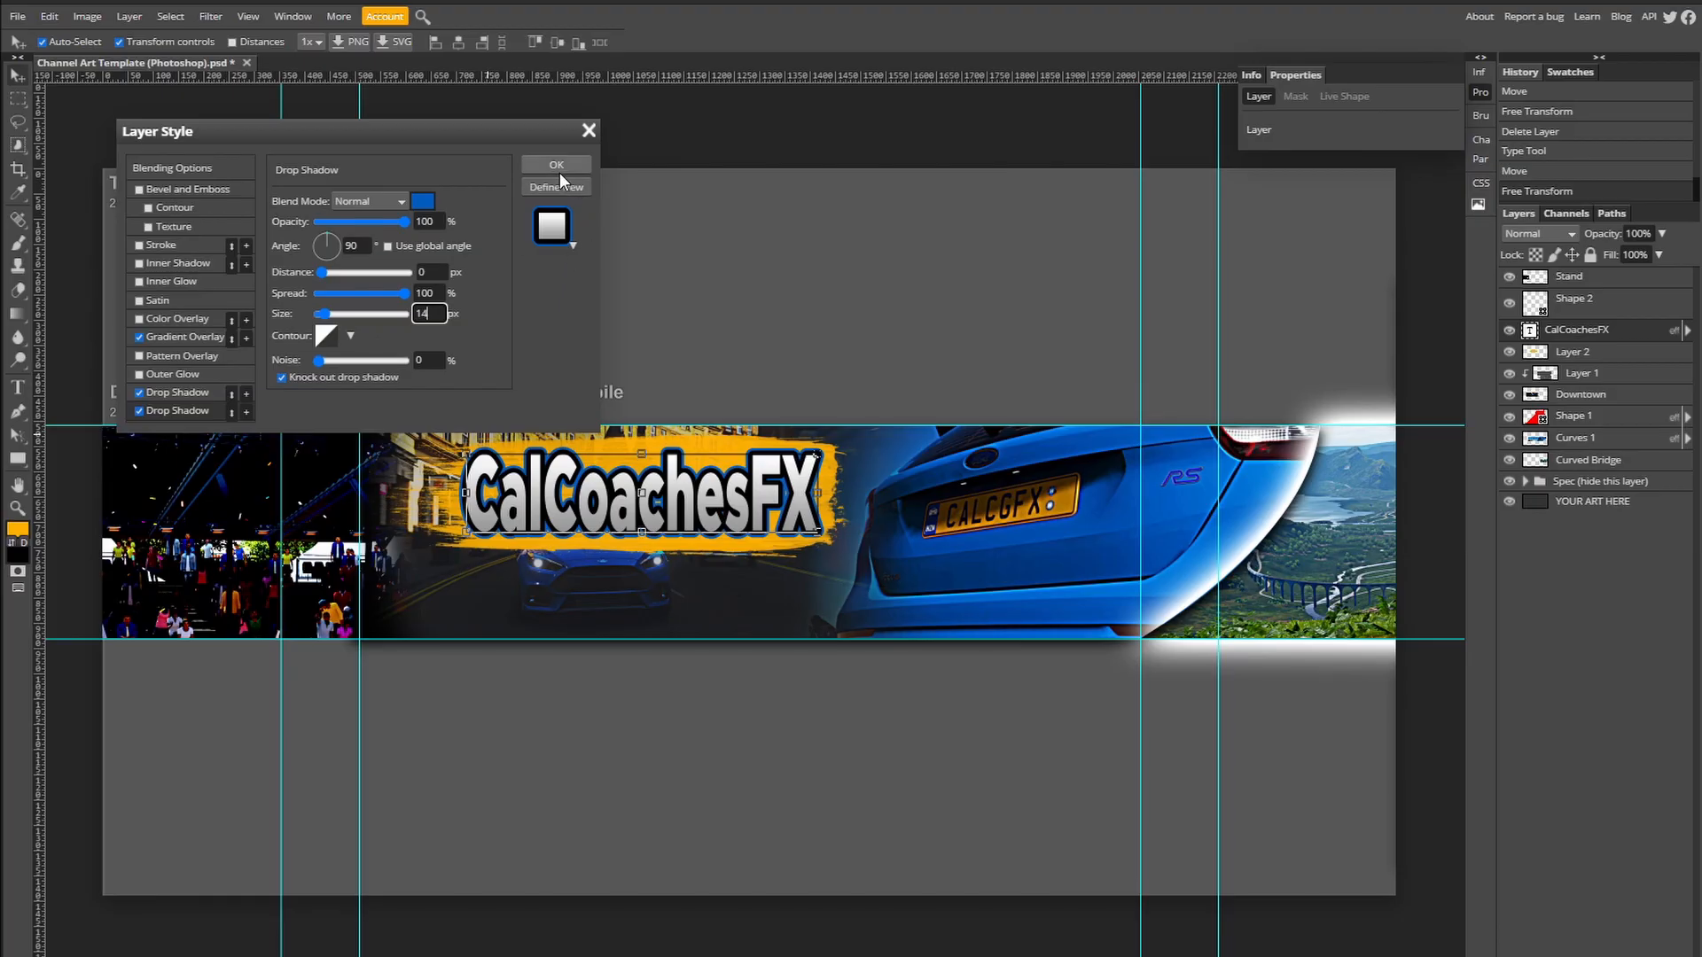
click(559, 171)
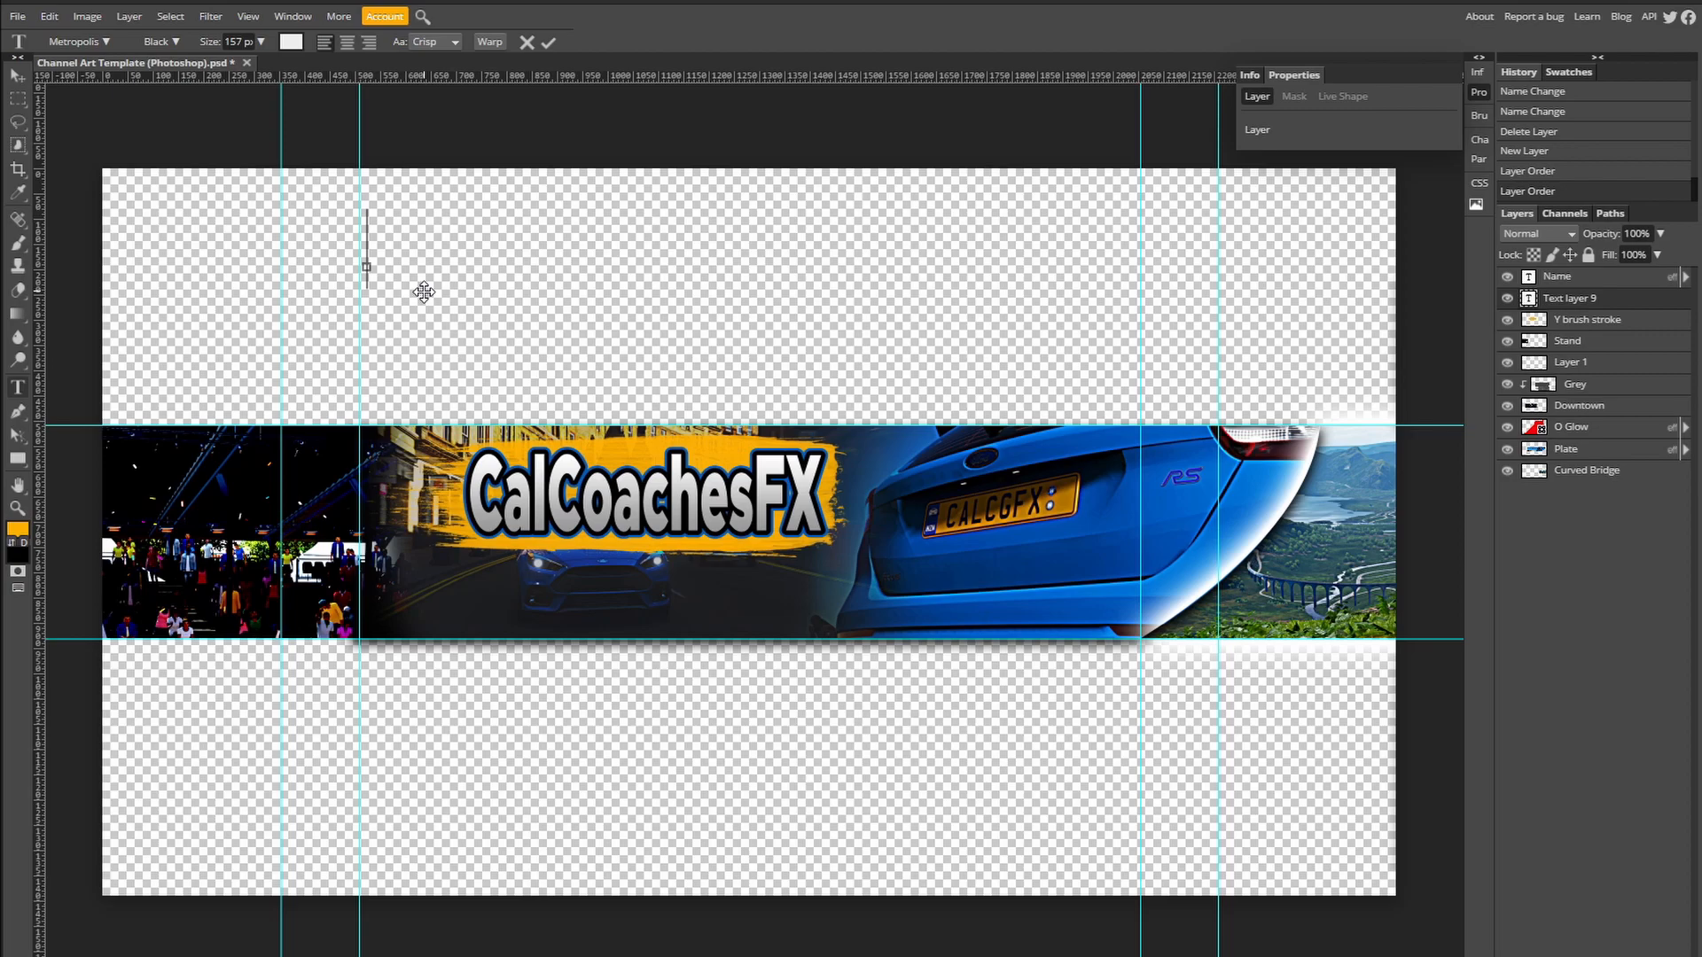
text(Game)
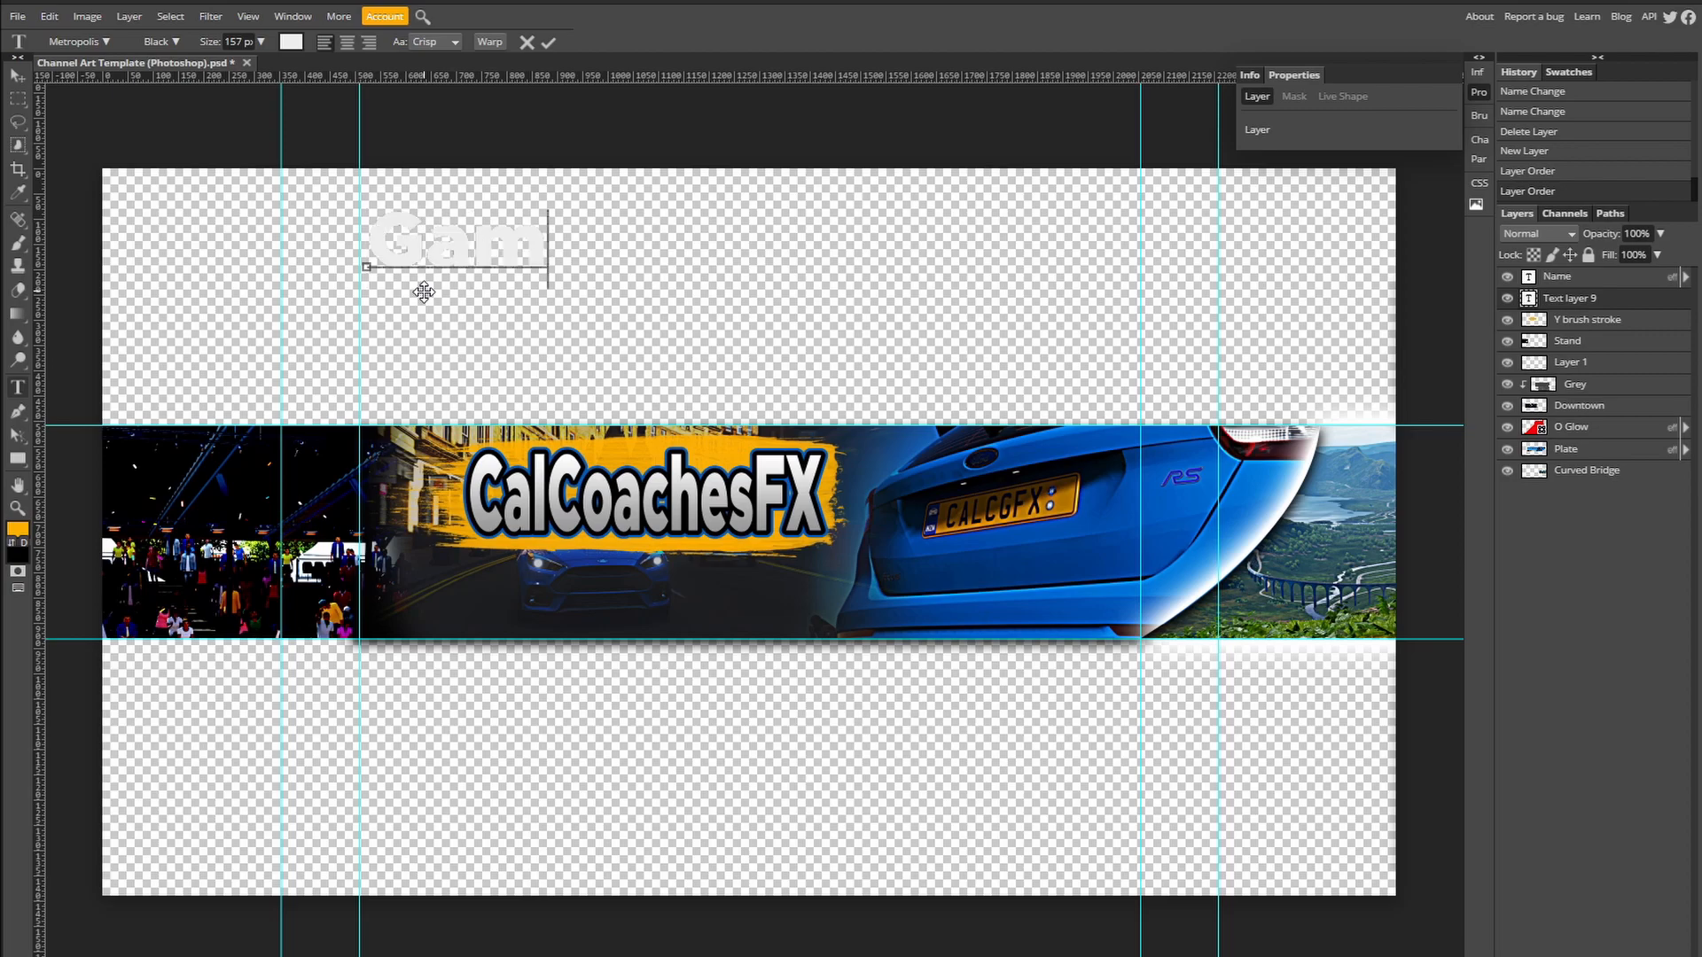
key(BackSpace)
key(BackSpace)
key(BackSpace)
key(BackSpace)
Step: Set the font style to Bold and enter "Gameplay + Guides" as the subtitle text
click(176, 42)
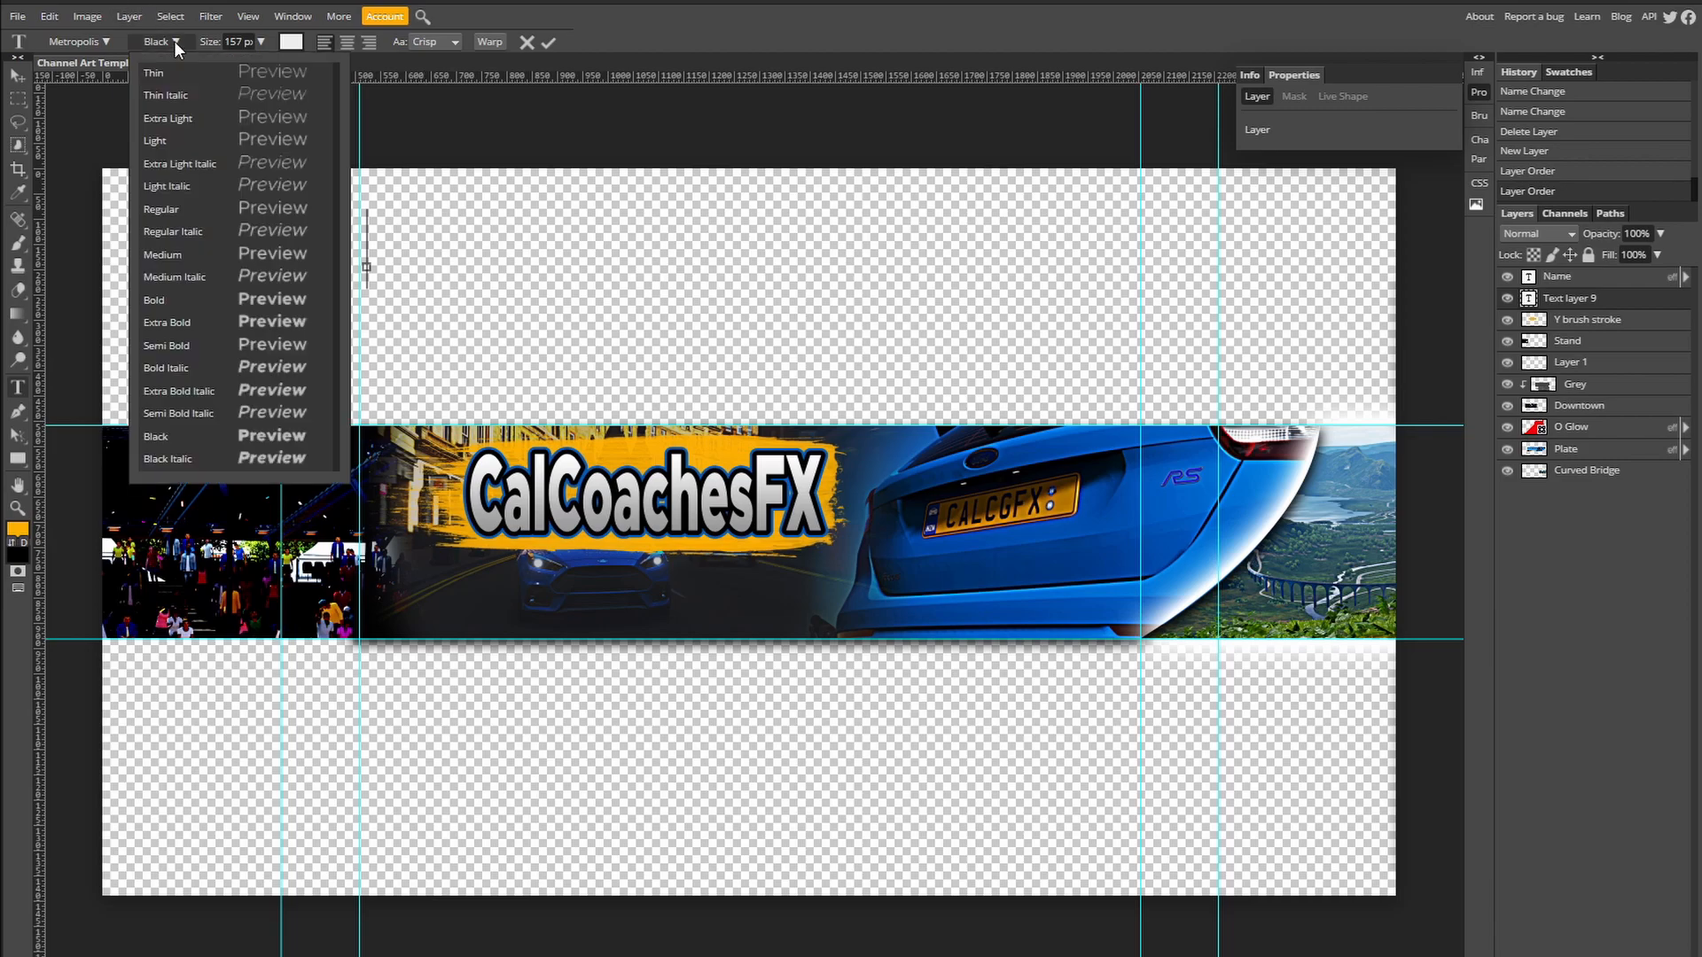
click(208, 303)
text(Gamepl)
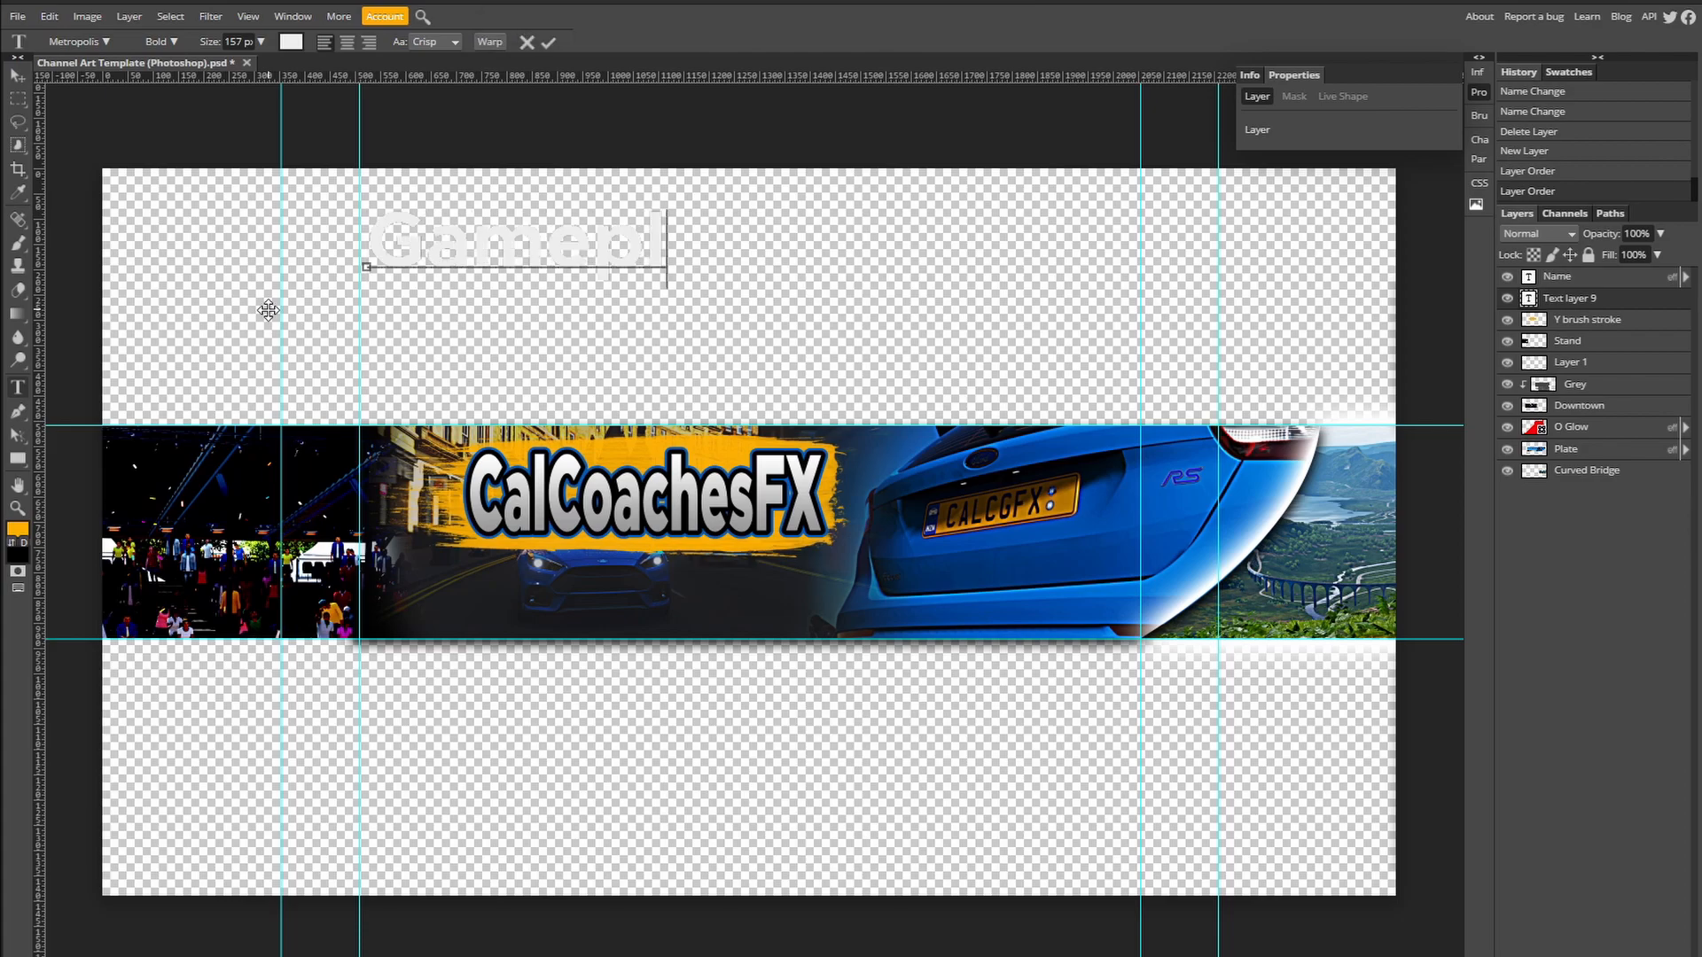
text(ay + )
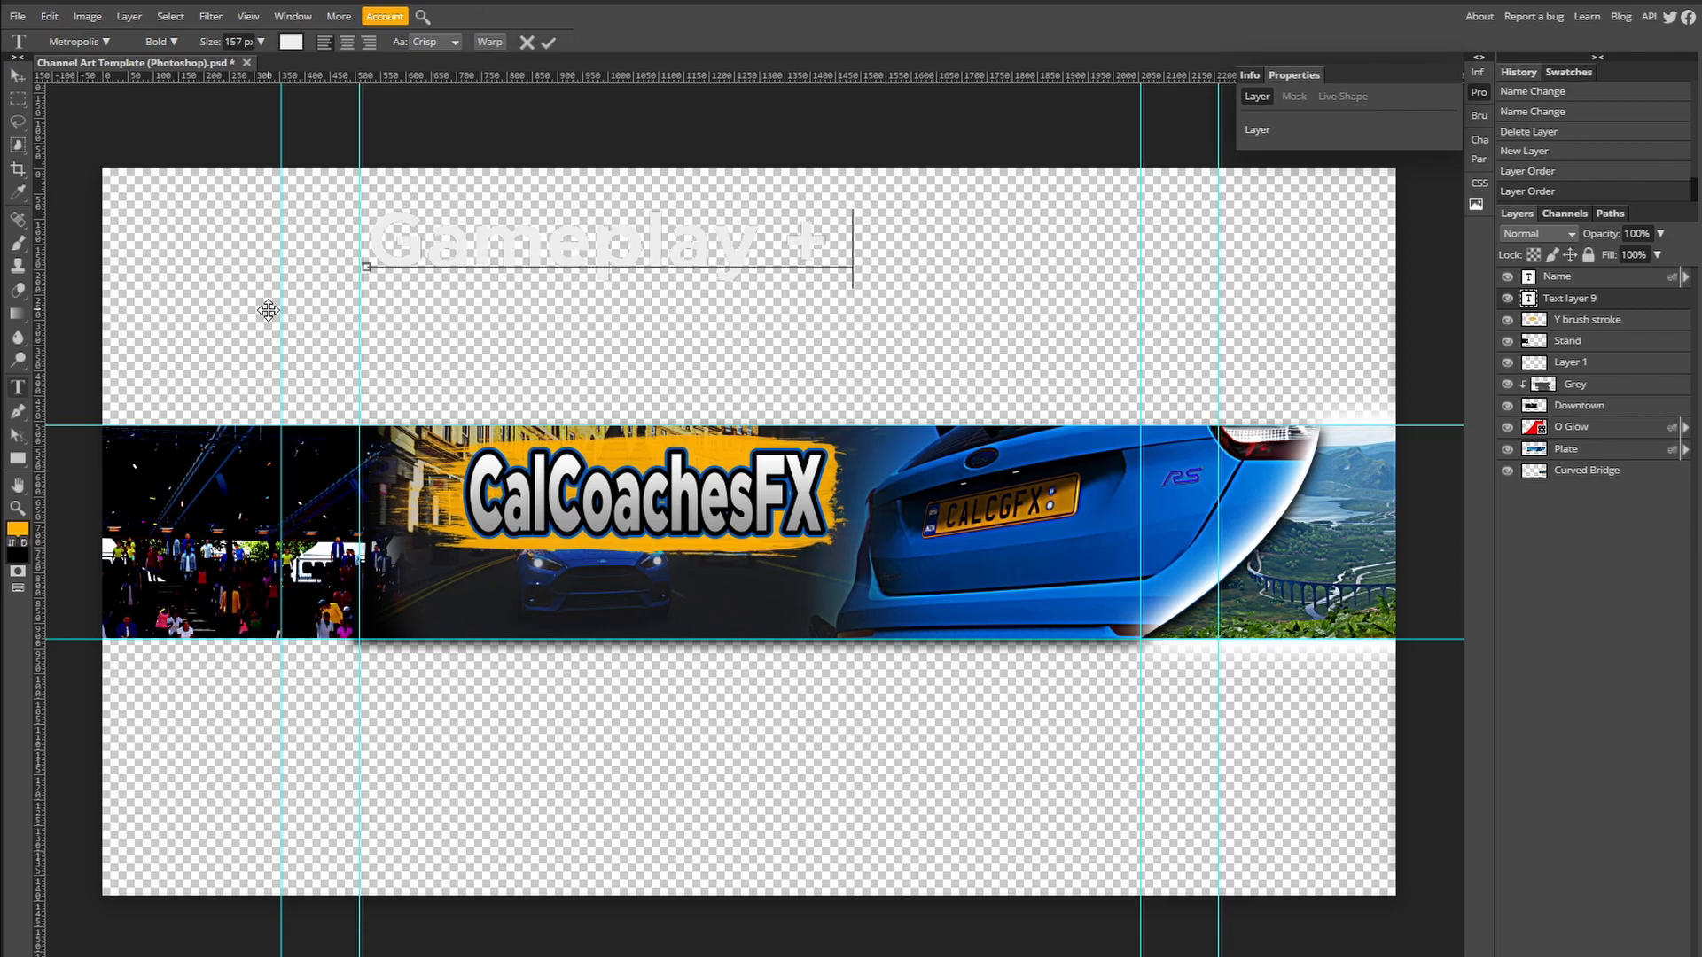
text(Guides)
Step: Move the Gameplay + Guides subtitle below the title and narrow it to end near the brush stroke's right edge
click(17, 76)
drag(736, 252, 749, 603)
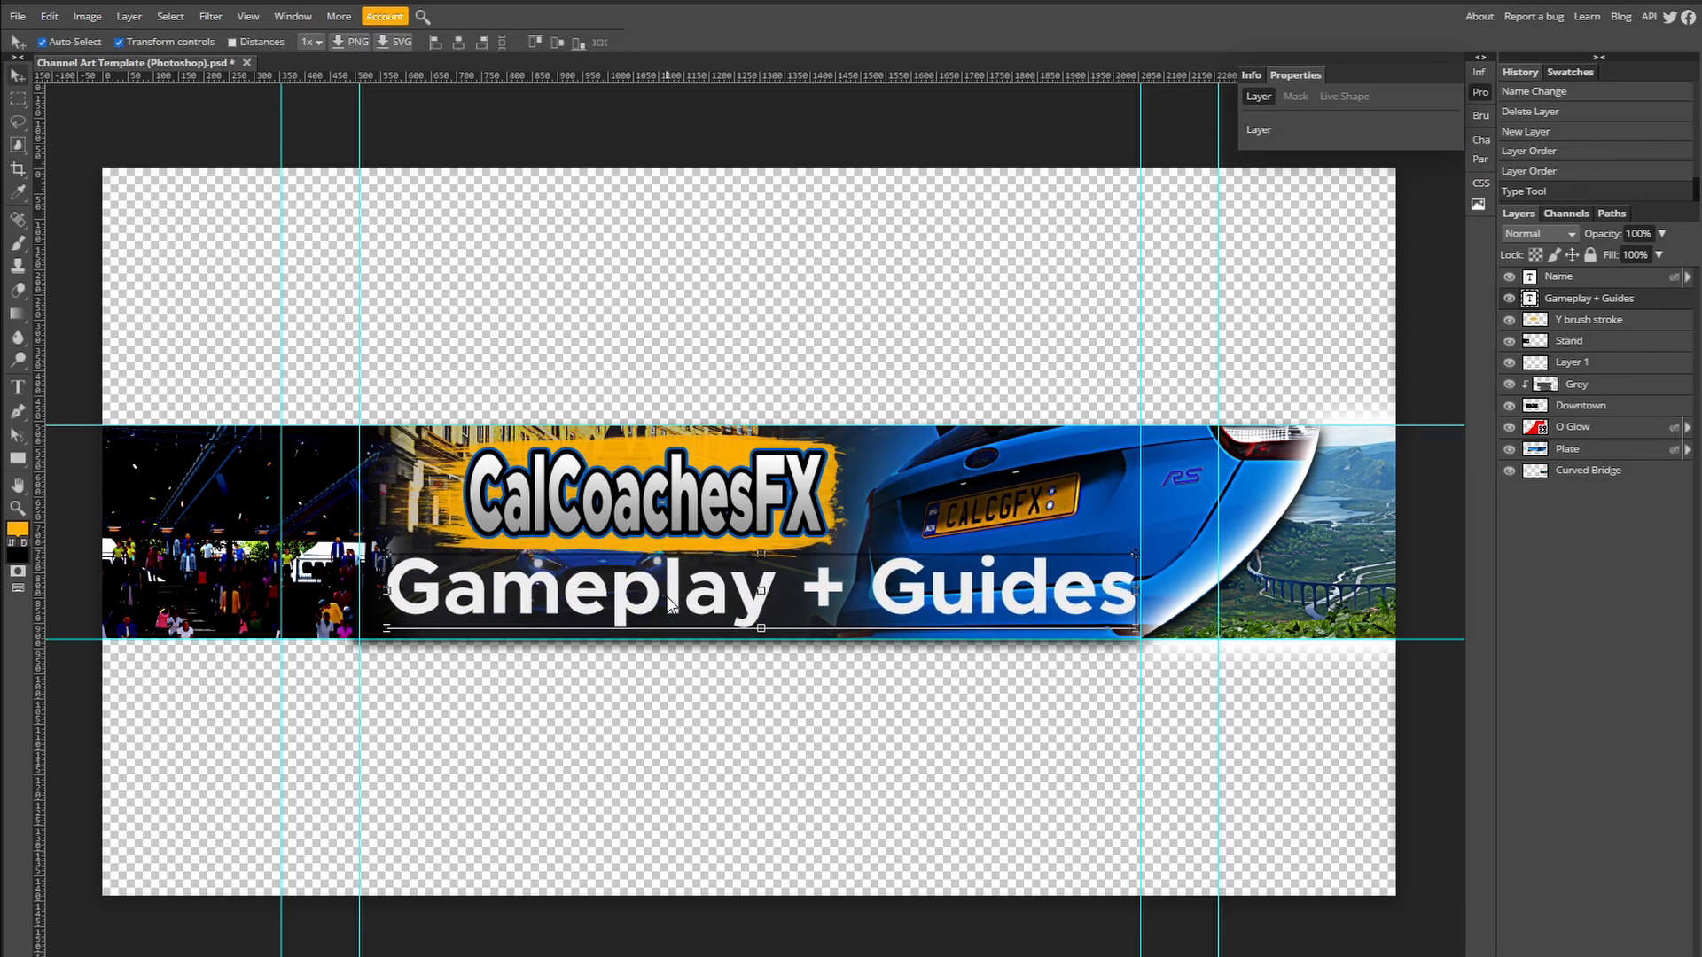
drag(1131, 556, 829, 555)
drag(729, 601, 732, 601)
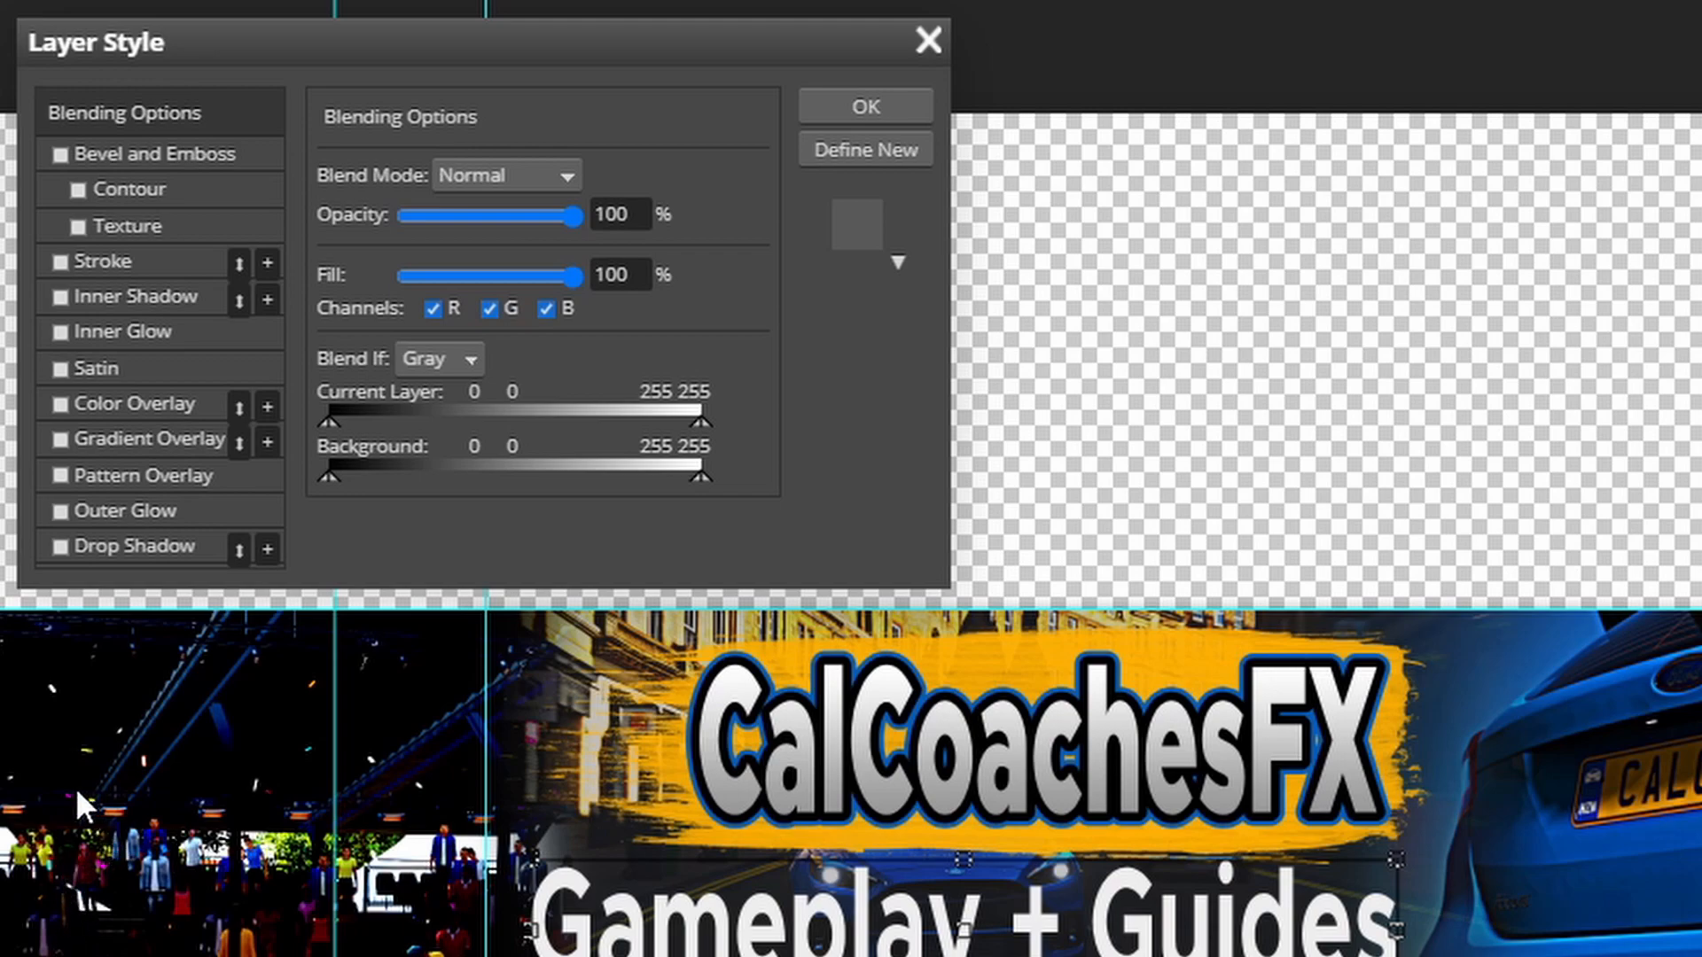
Step: Add a black Drop Shadow to the subtitle with distance 4 px and size 7 px
click(126, 541)
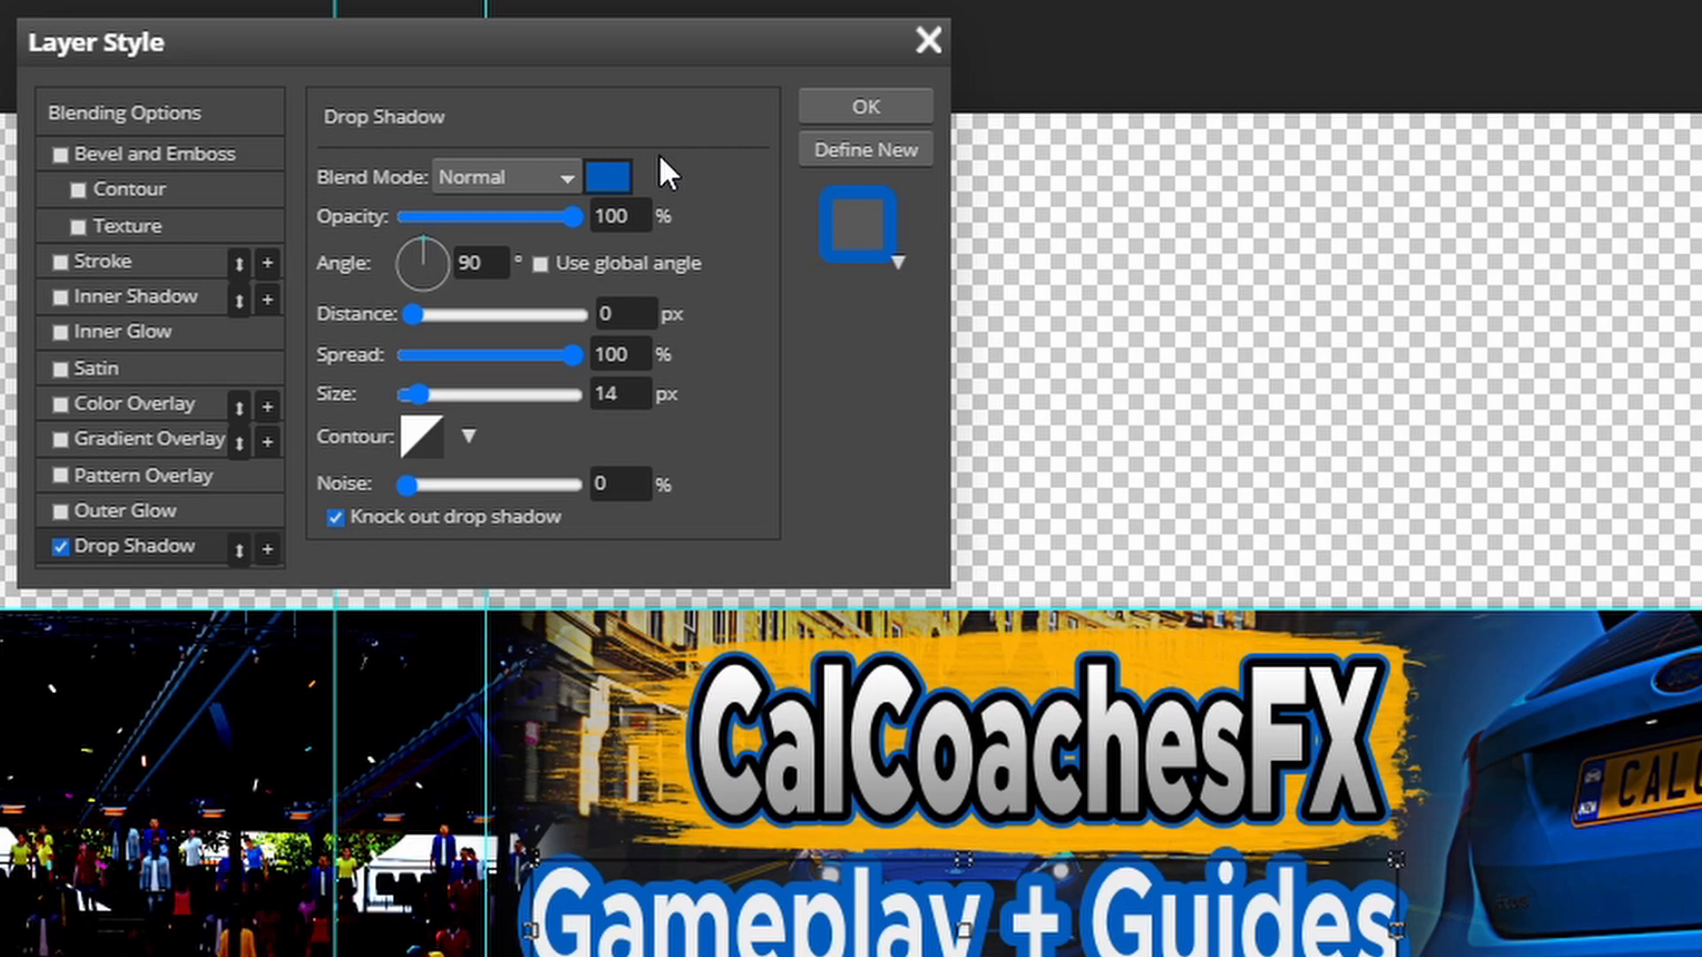
click(608, 175)
drag(478, 364, 257, 678)
click(801, 696)
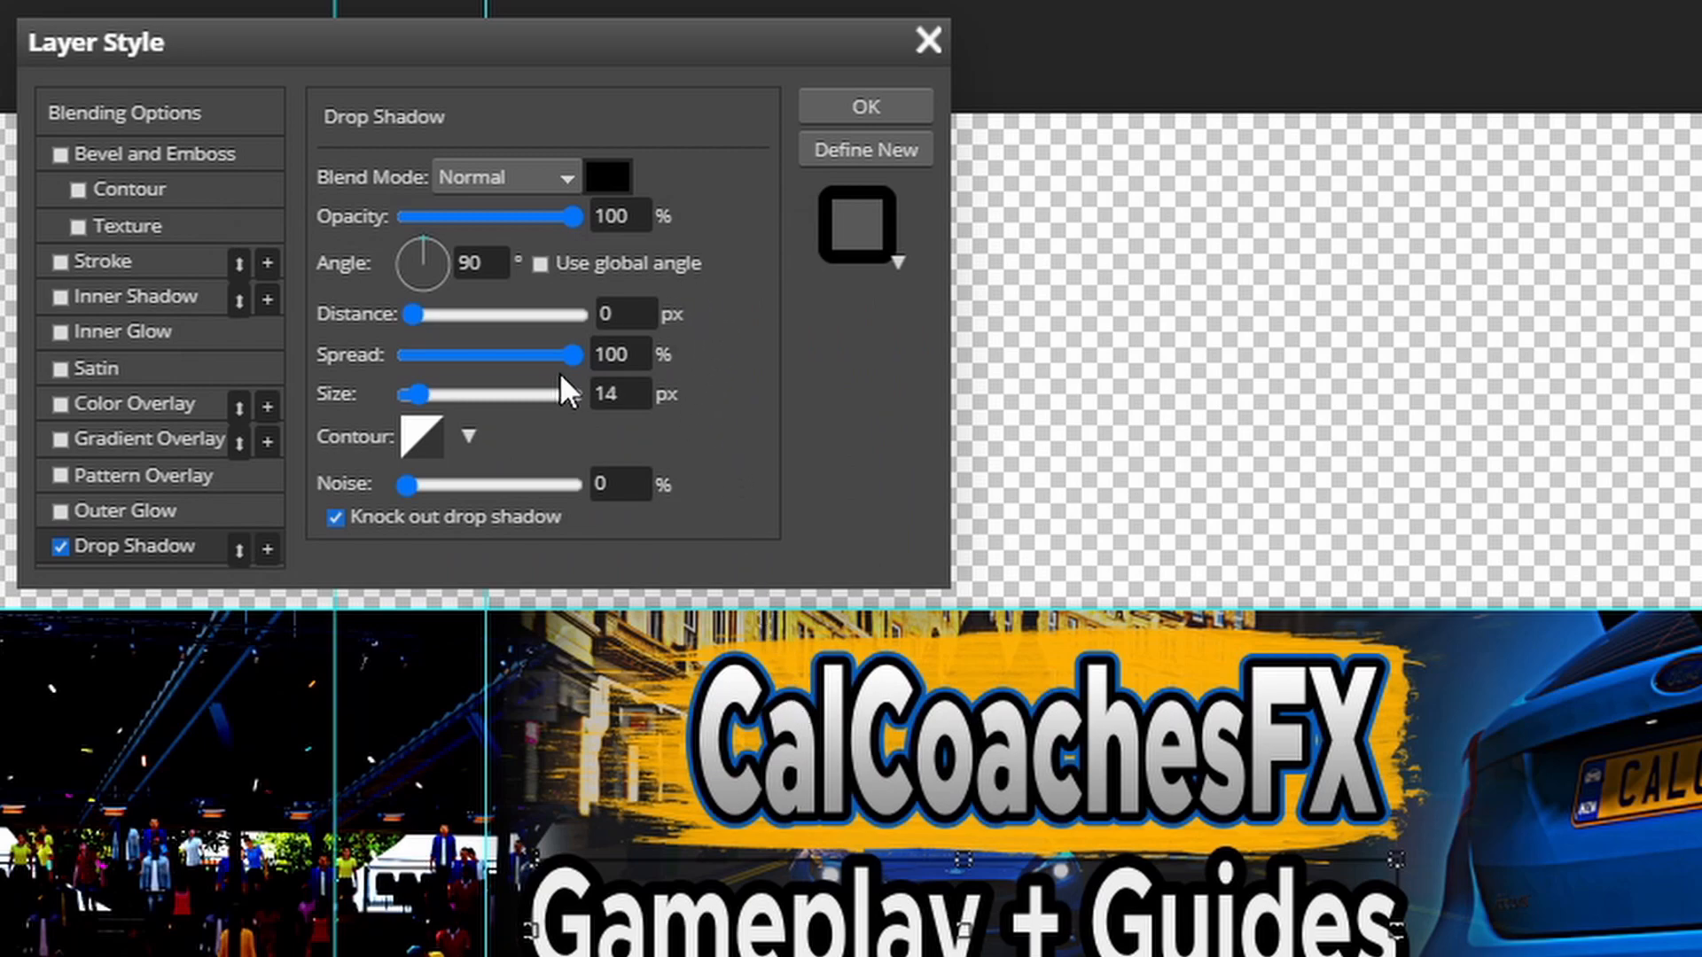
click(625, 313)
text(4)
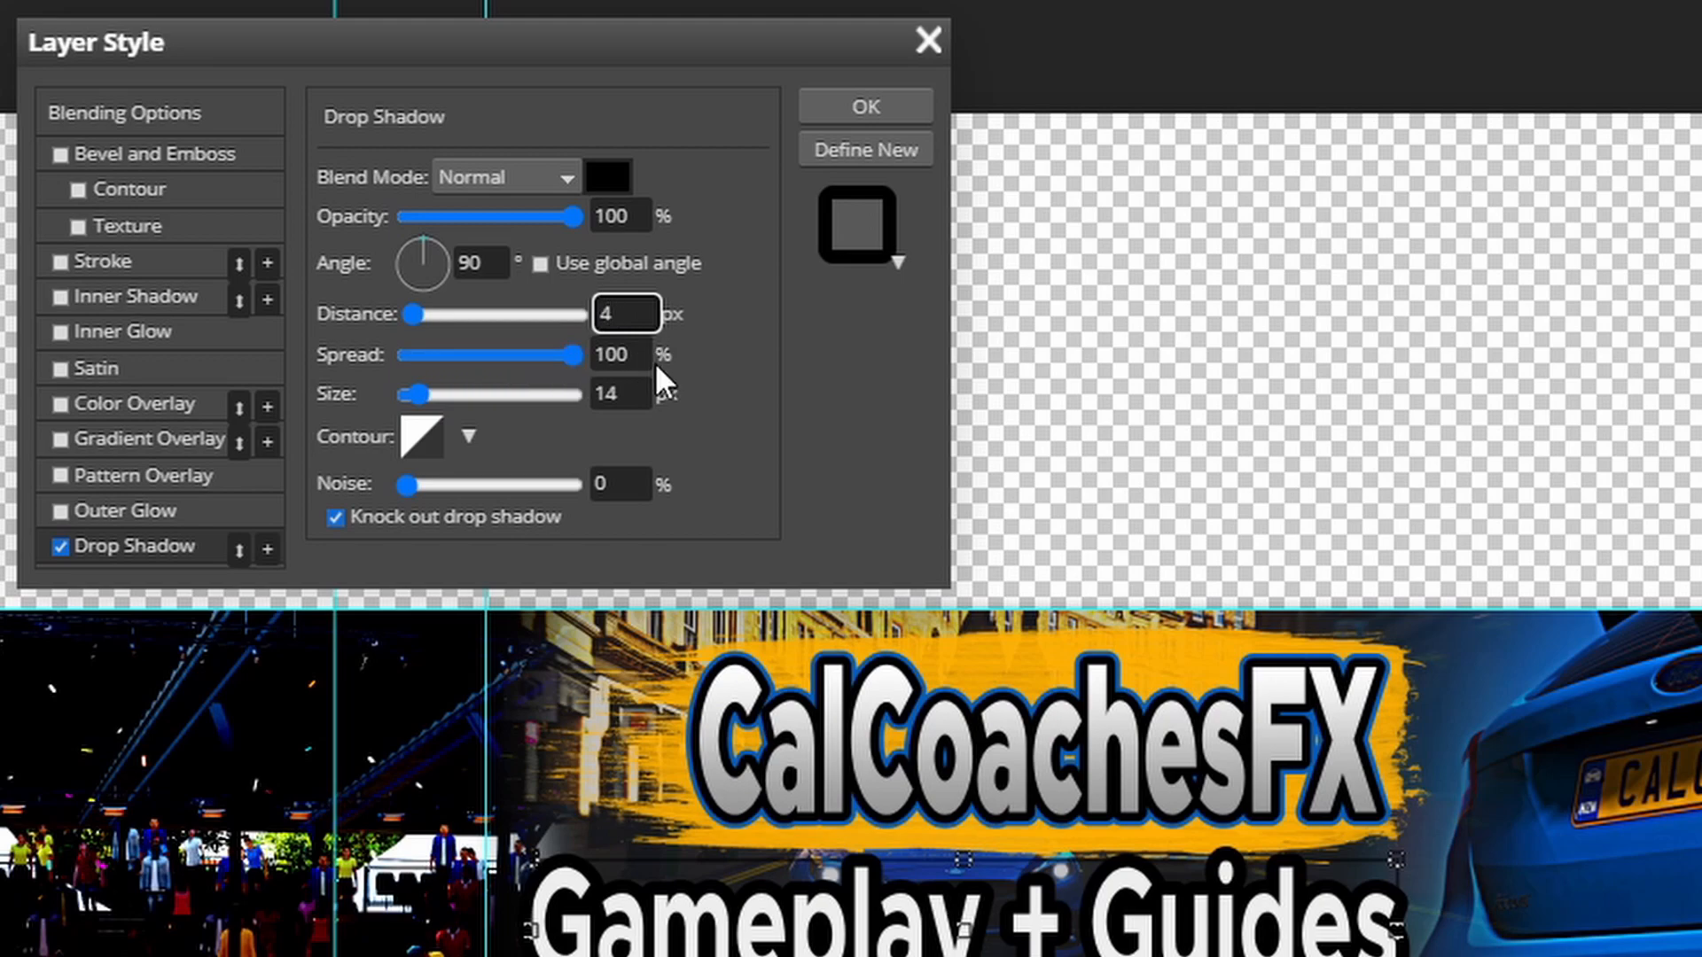
click(620, 393)
text(7)
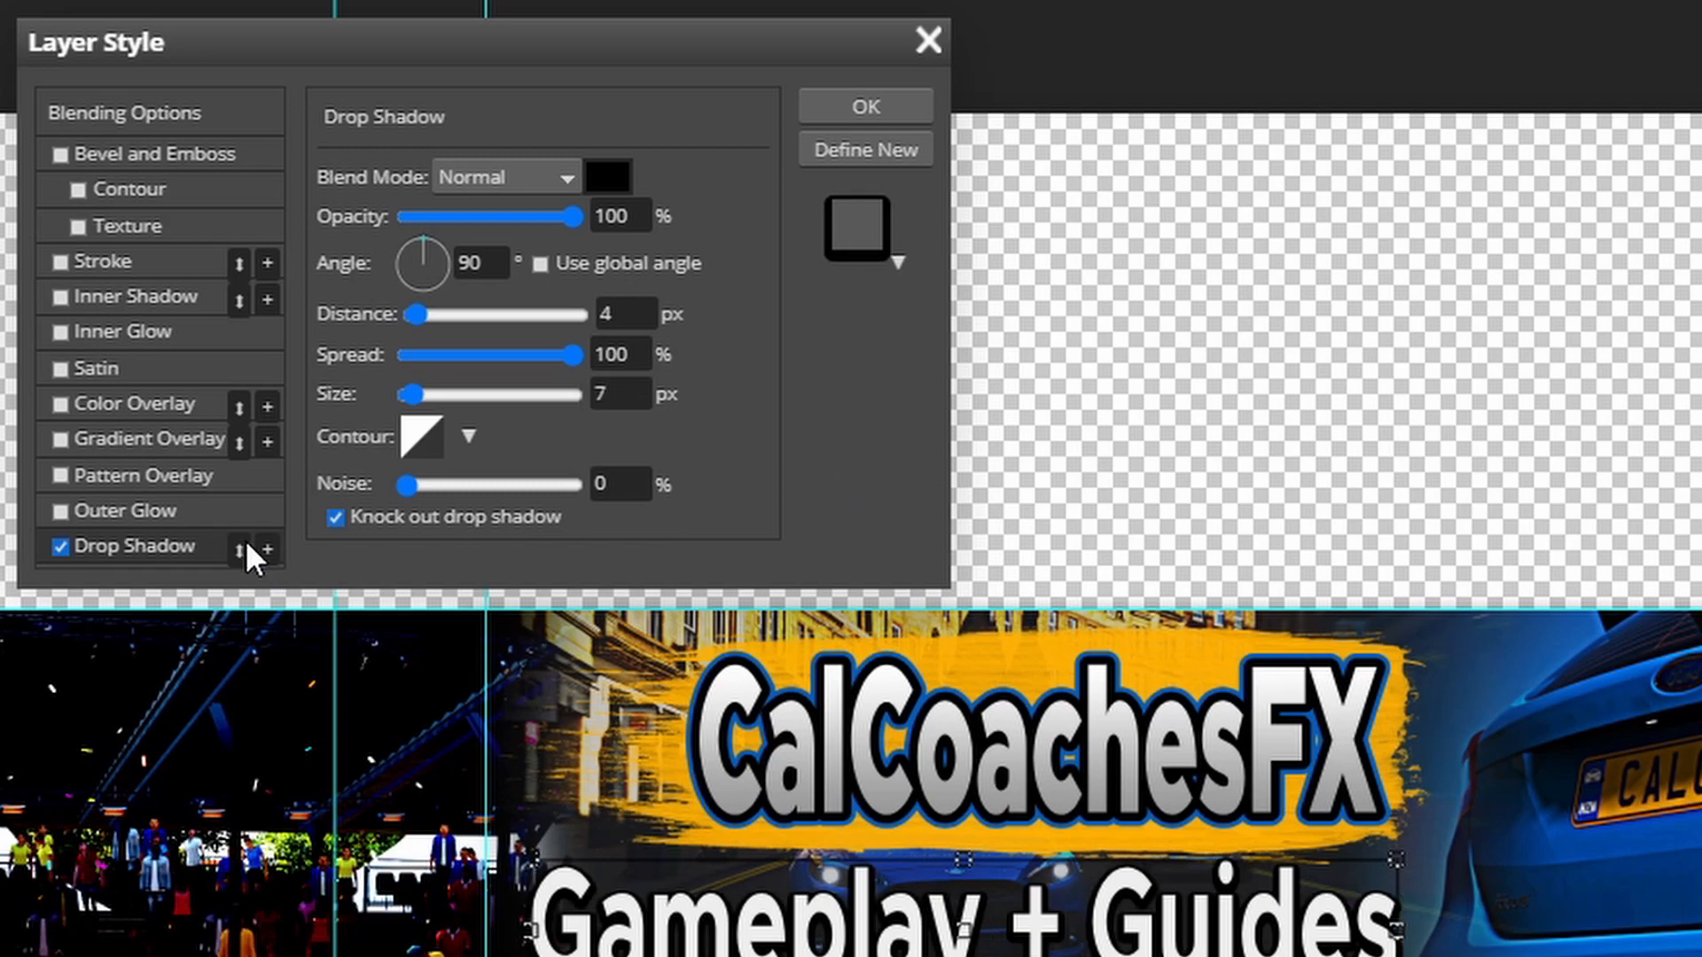
Step: Add a second Drop Shadow to the subtitle in bright orange based on the brush stroke, with distance 5 px and size 14 px
click(267, 549)
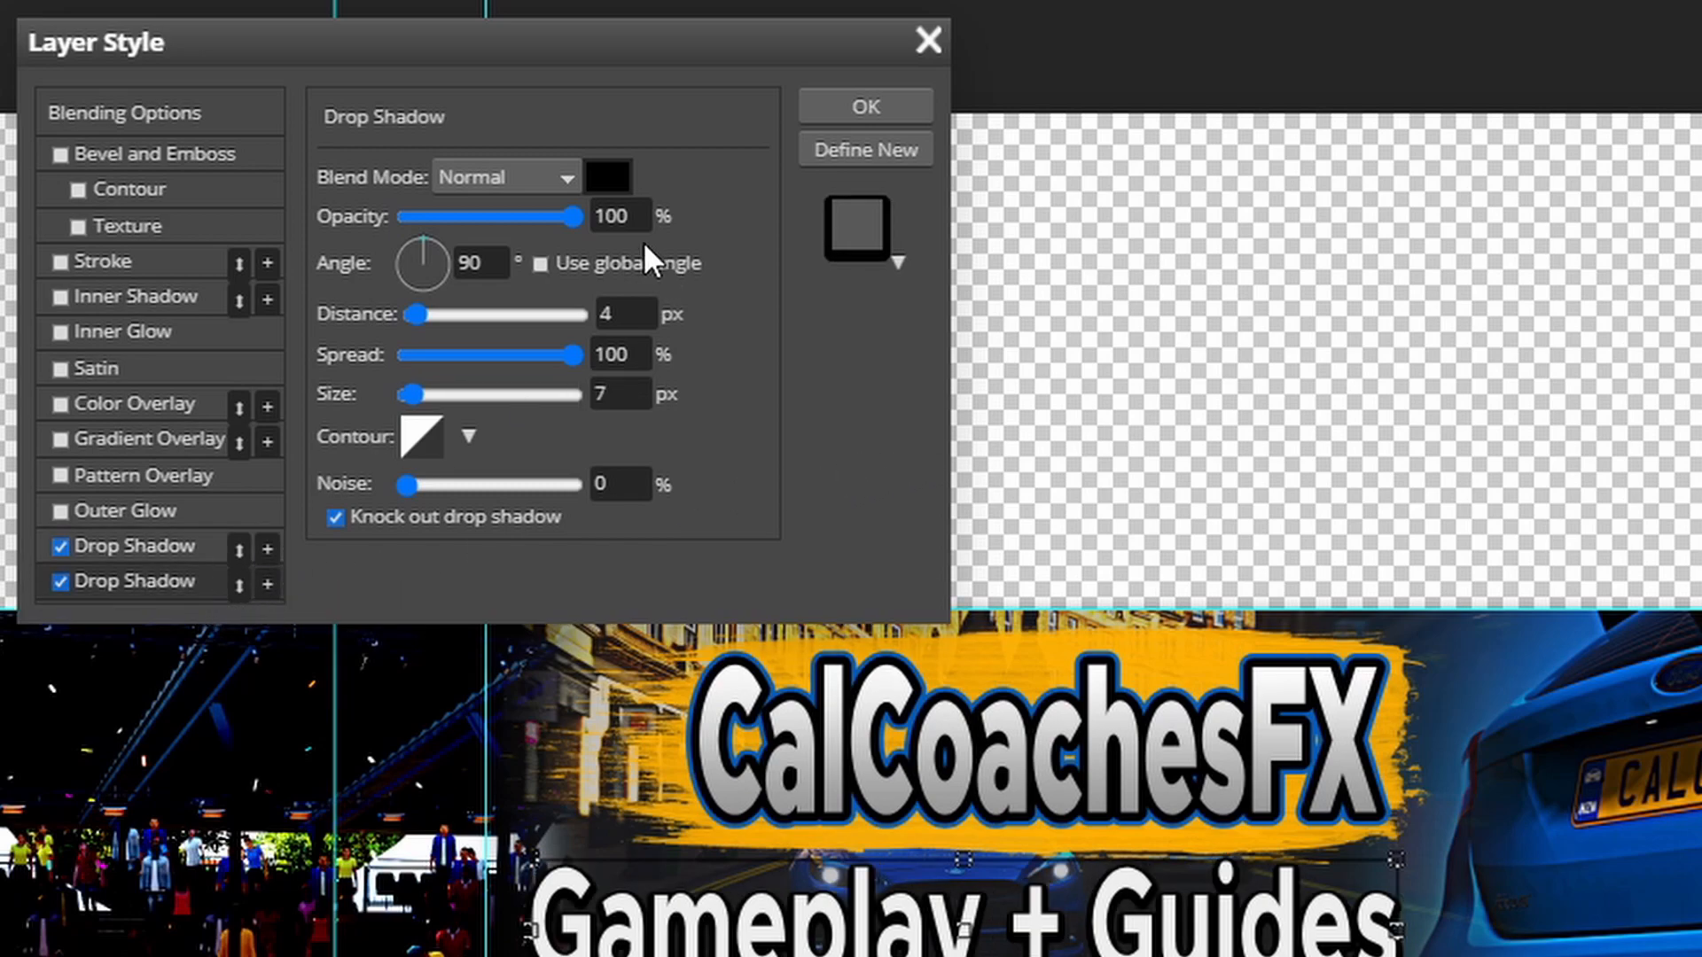
click(608, 177)
click(1028, 660)
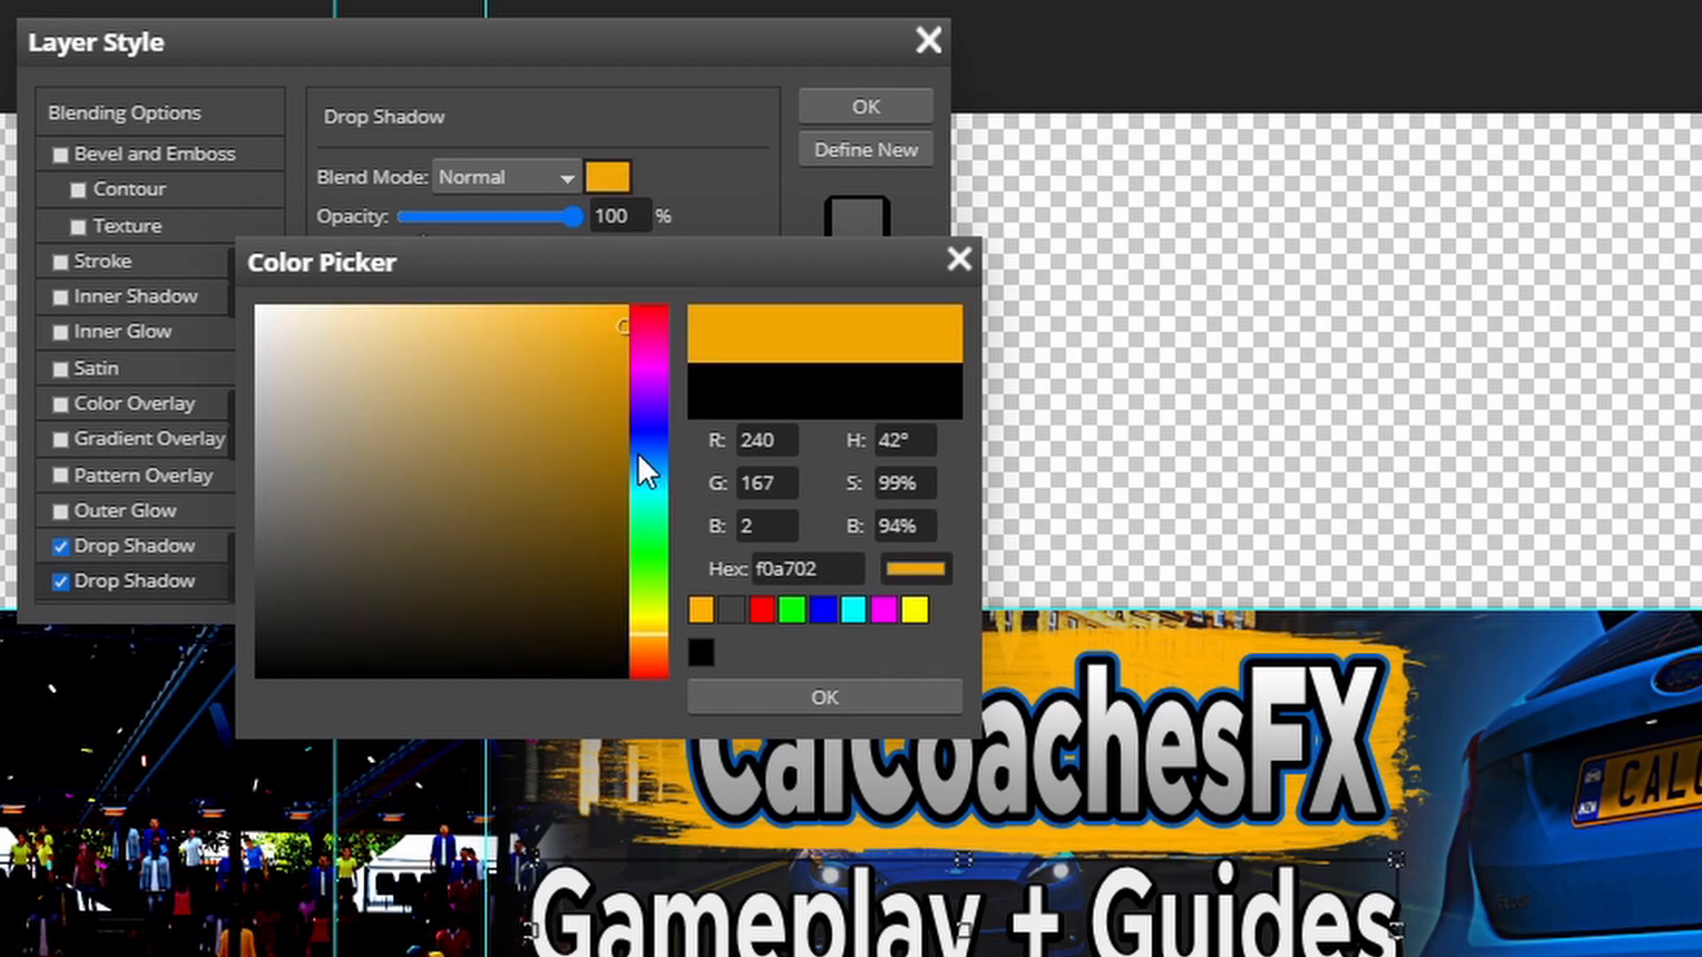
drag(623, 324, 631, 305)
click(798, 697)
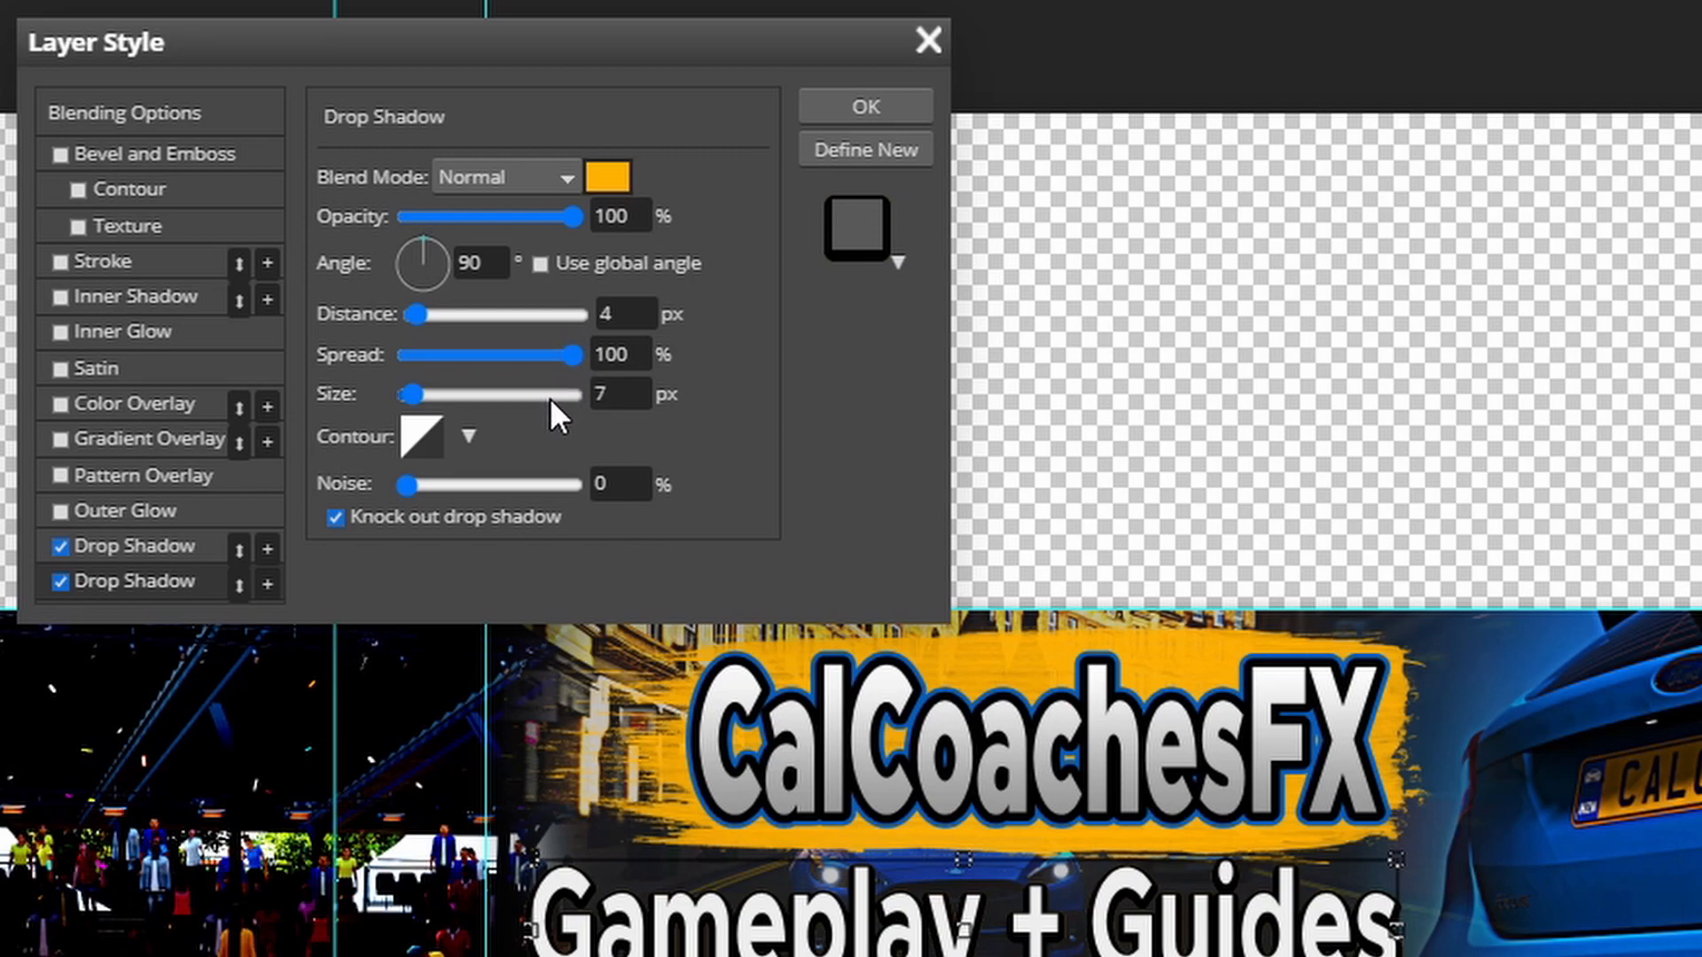
click(626, 314)
text(5)
key(Tab)
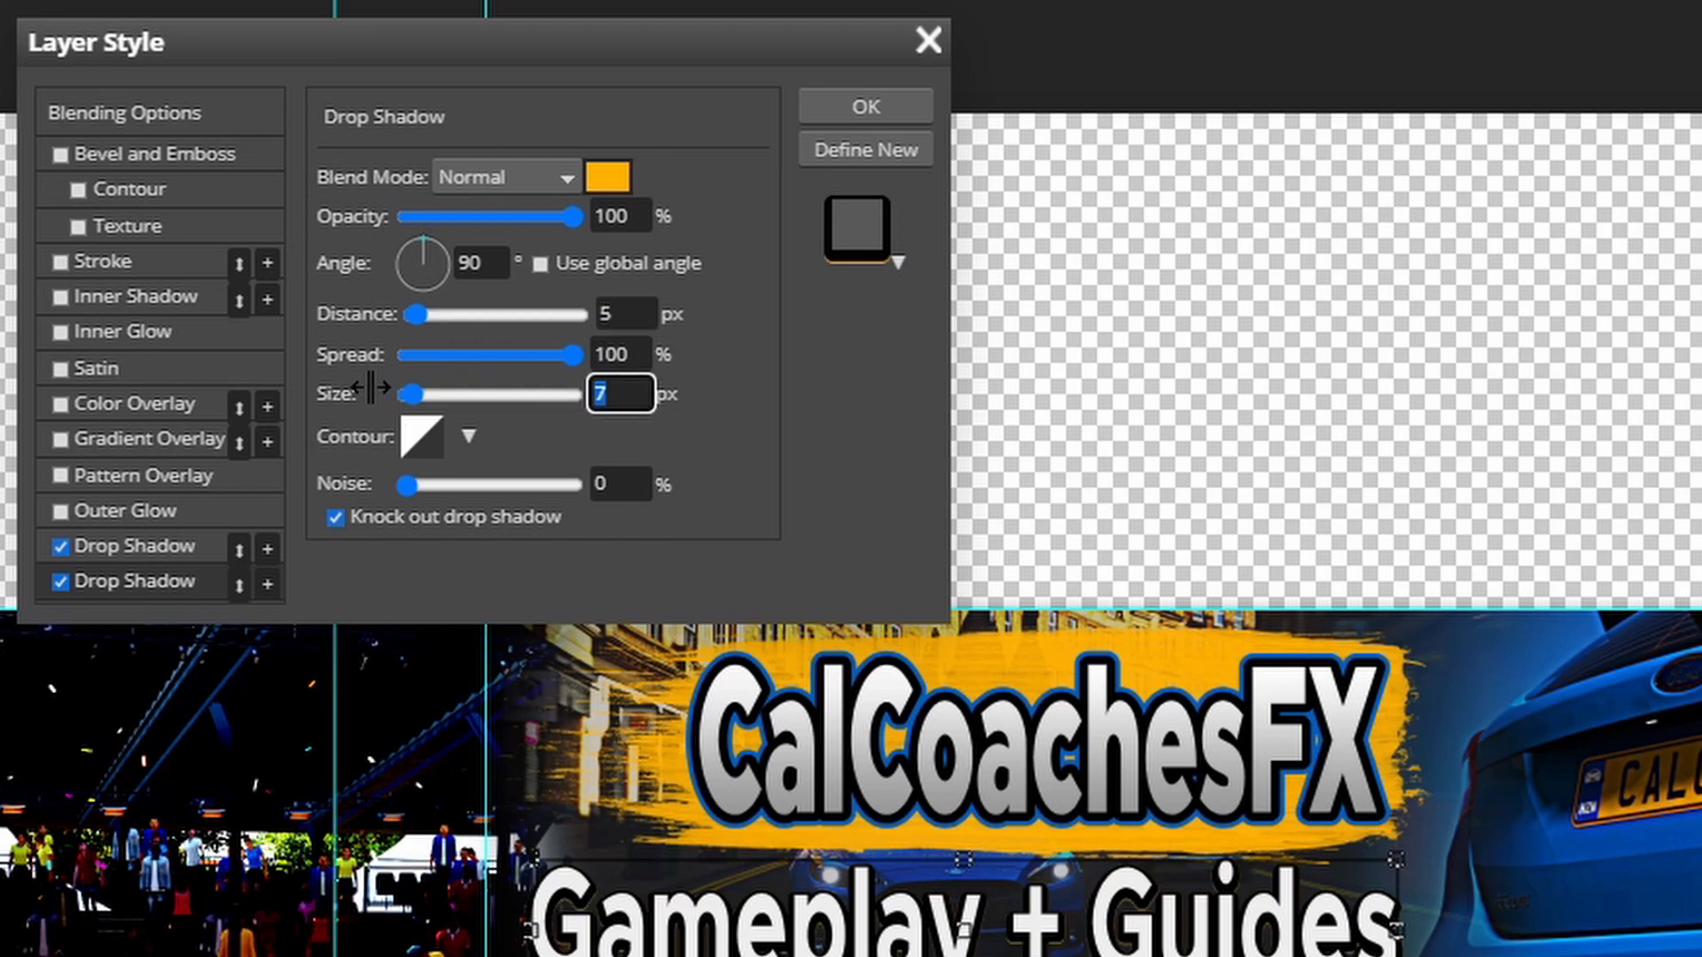
text(14)
click(783, 444)
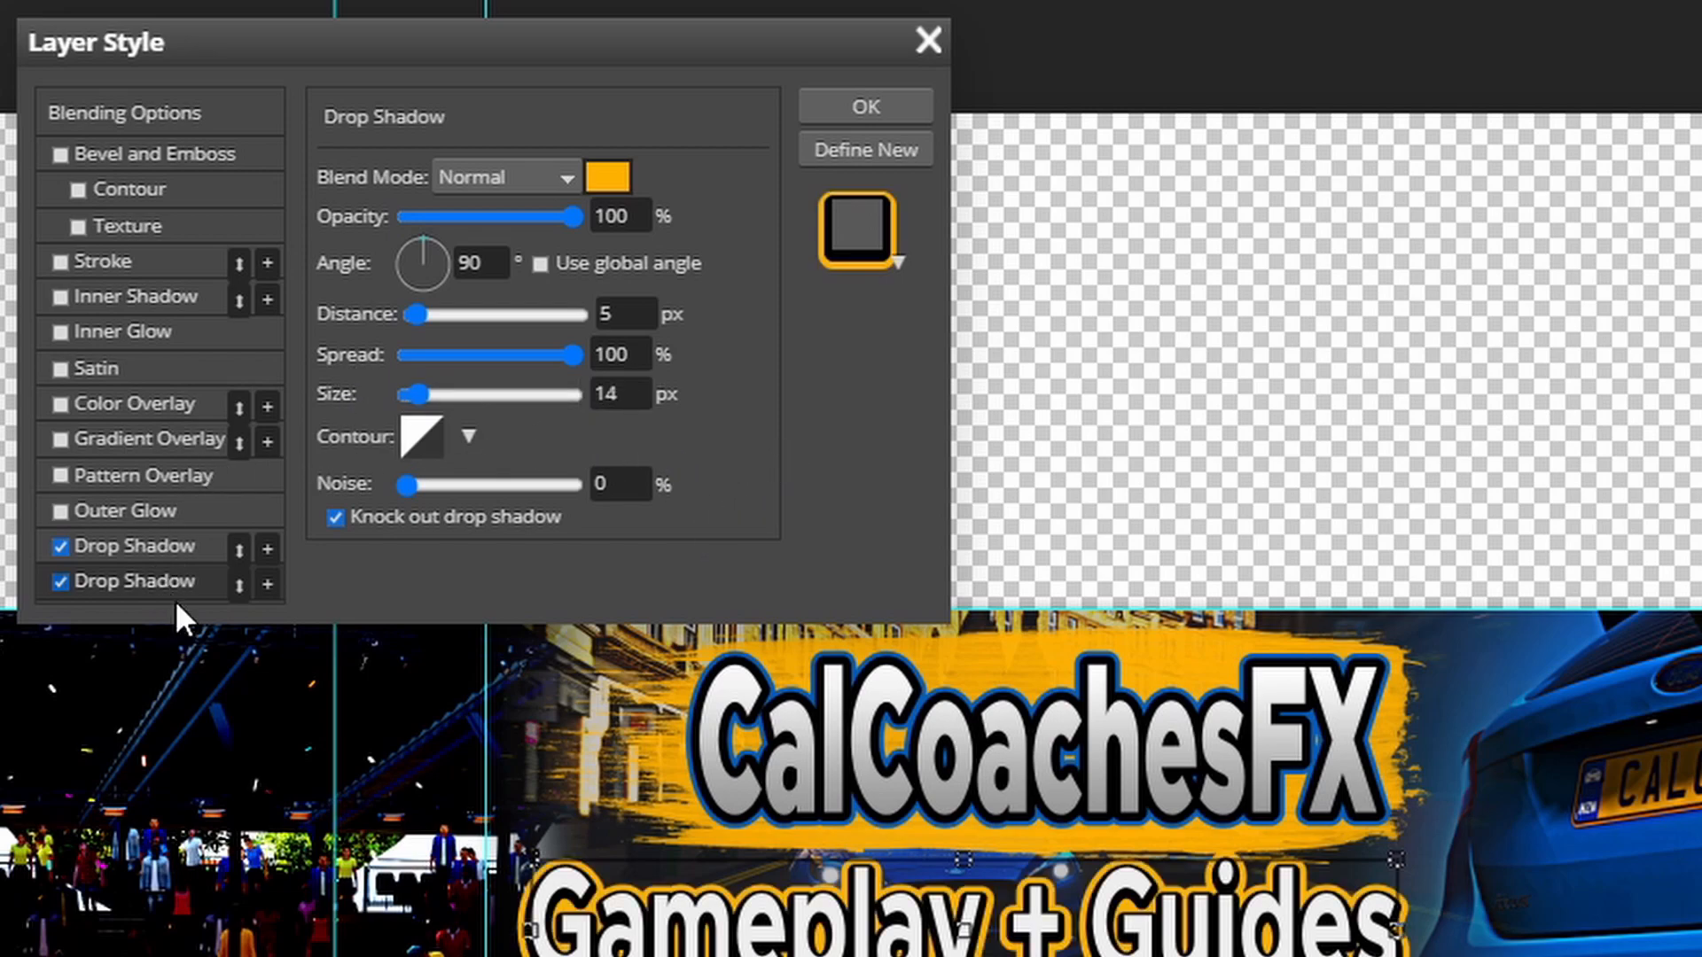
Step: Add a third Drop Shadow to the subtitle in black with size 20 px, and apply the layer style
click(264, 586)
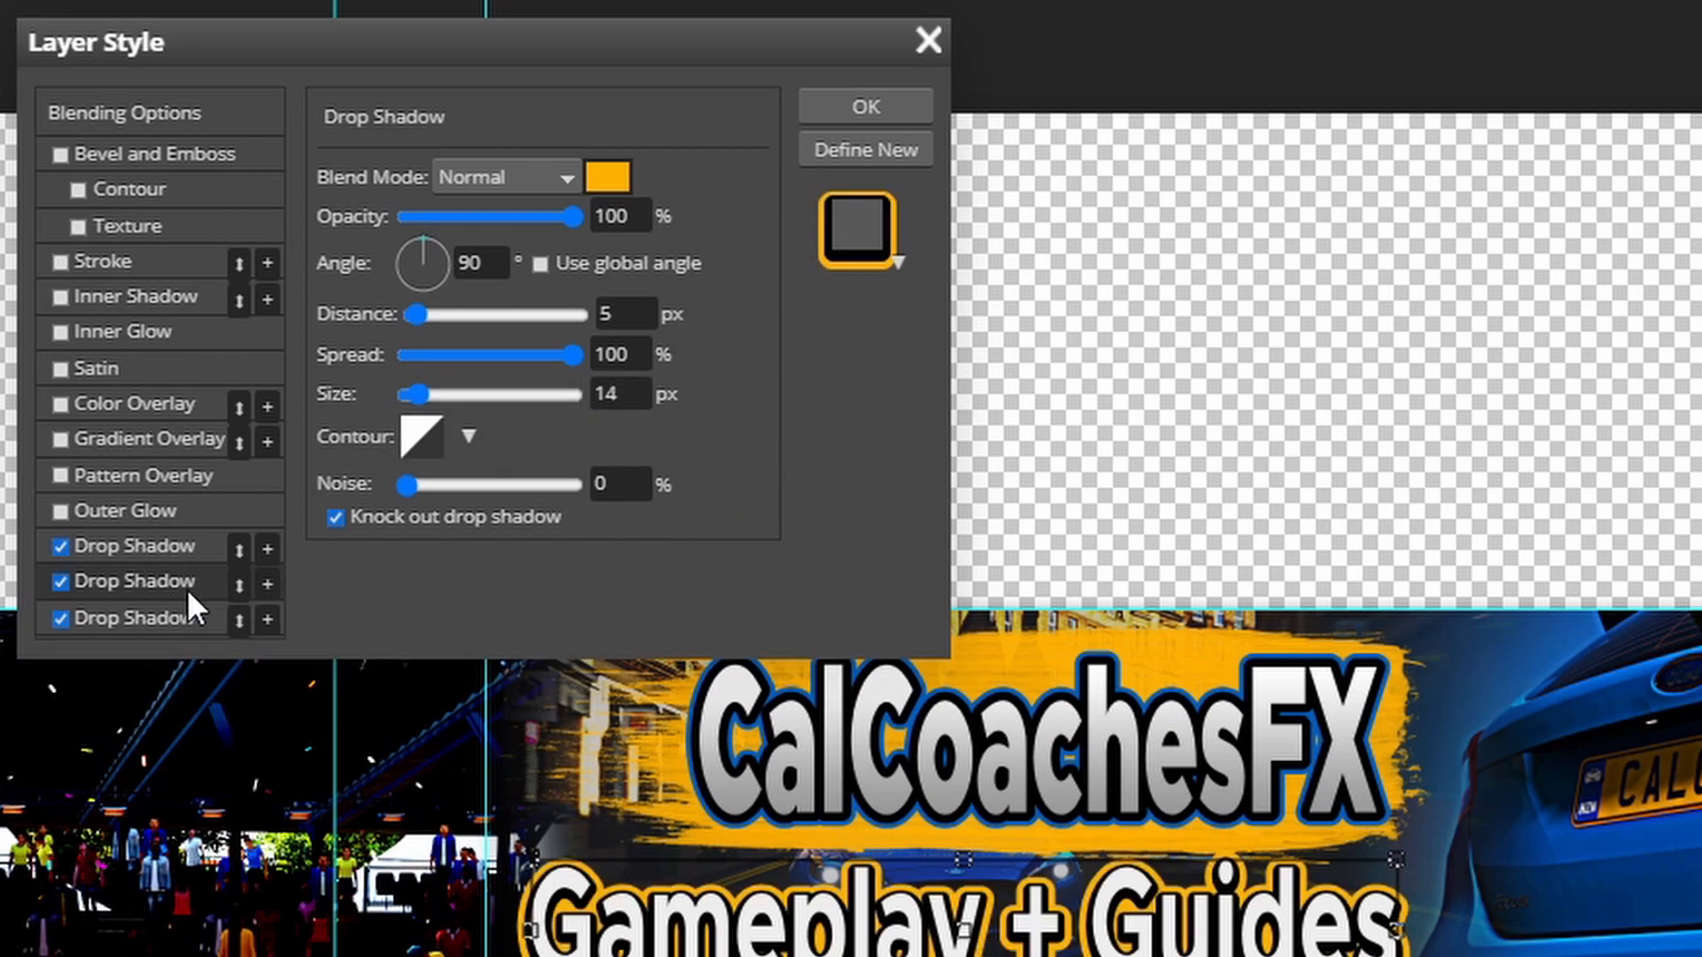
click(151, 618)
click(607, 176)
click(731, 610)
click(701, 653)
click(817, 699)
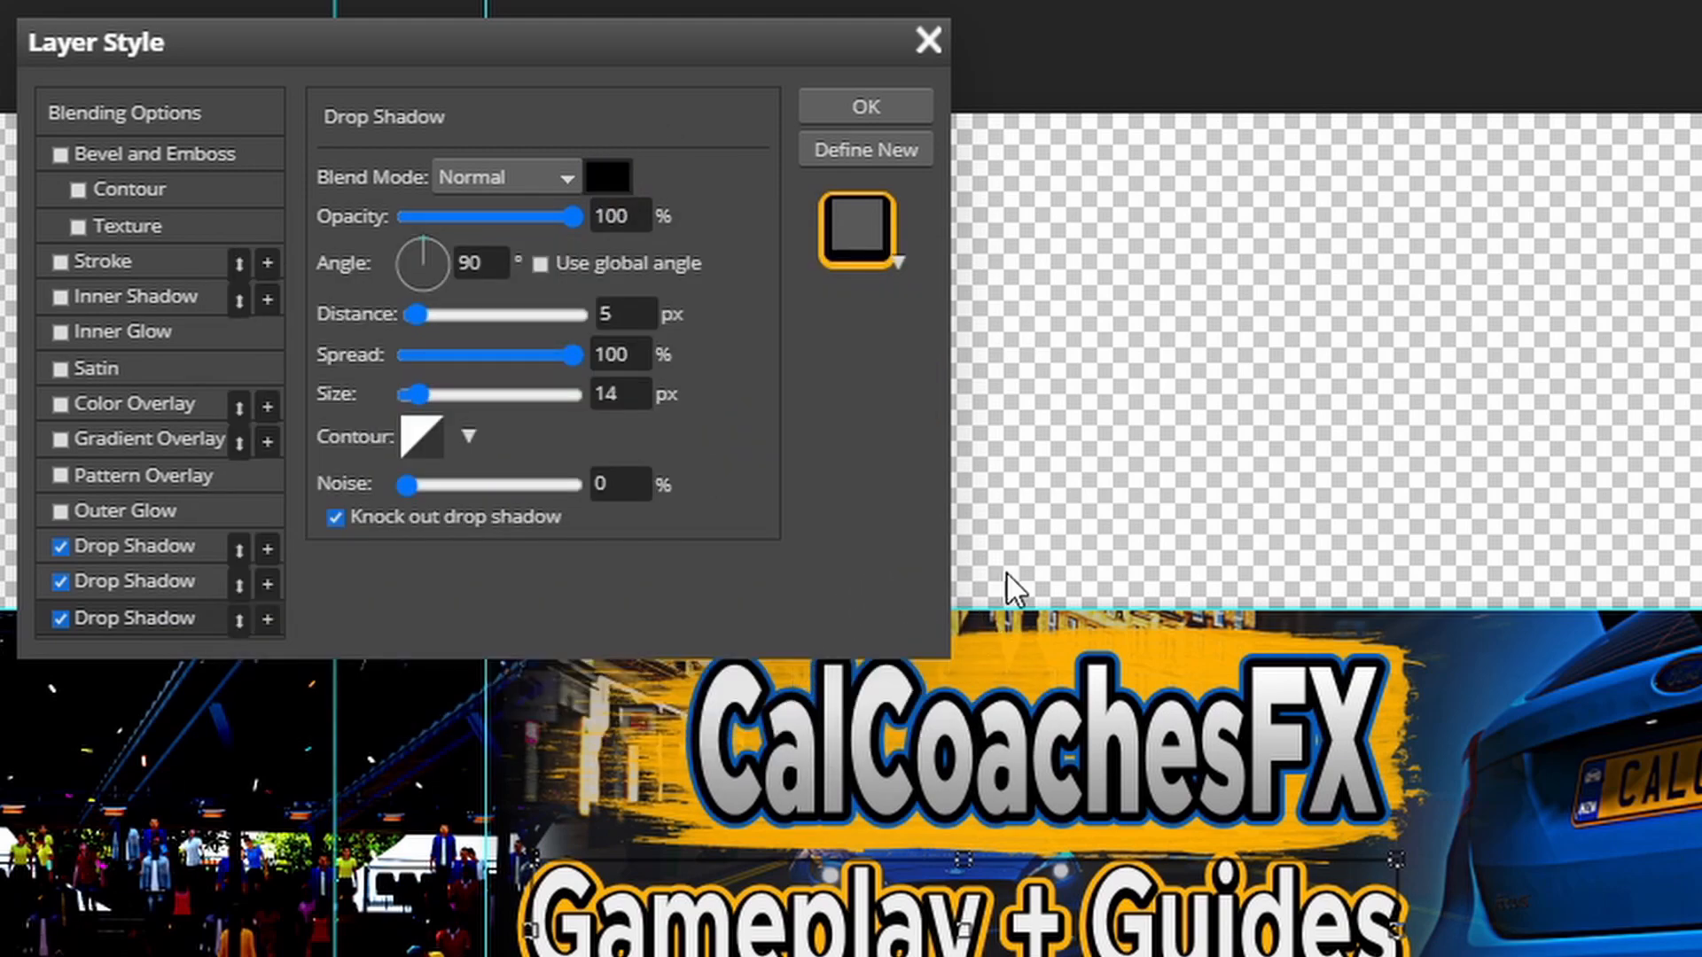
drag(652, 396, 437, 391)
text(20)
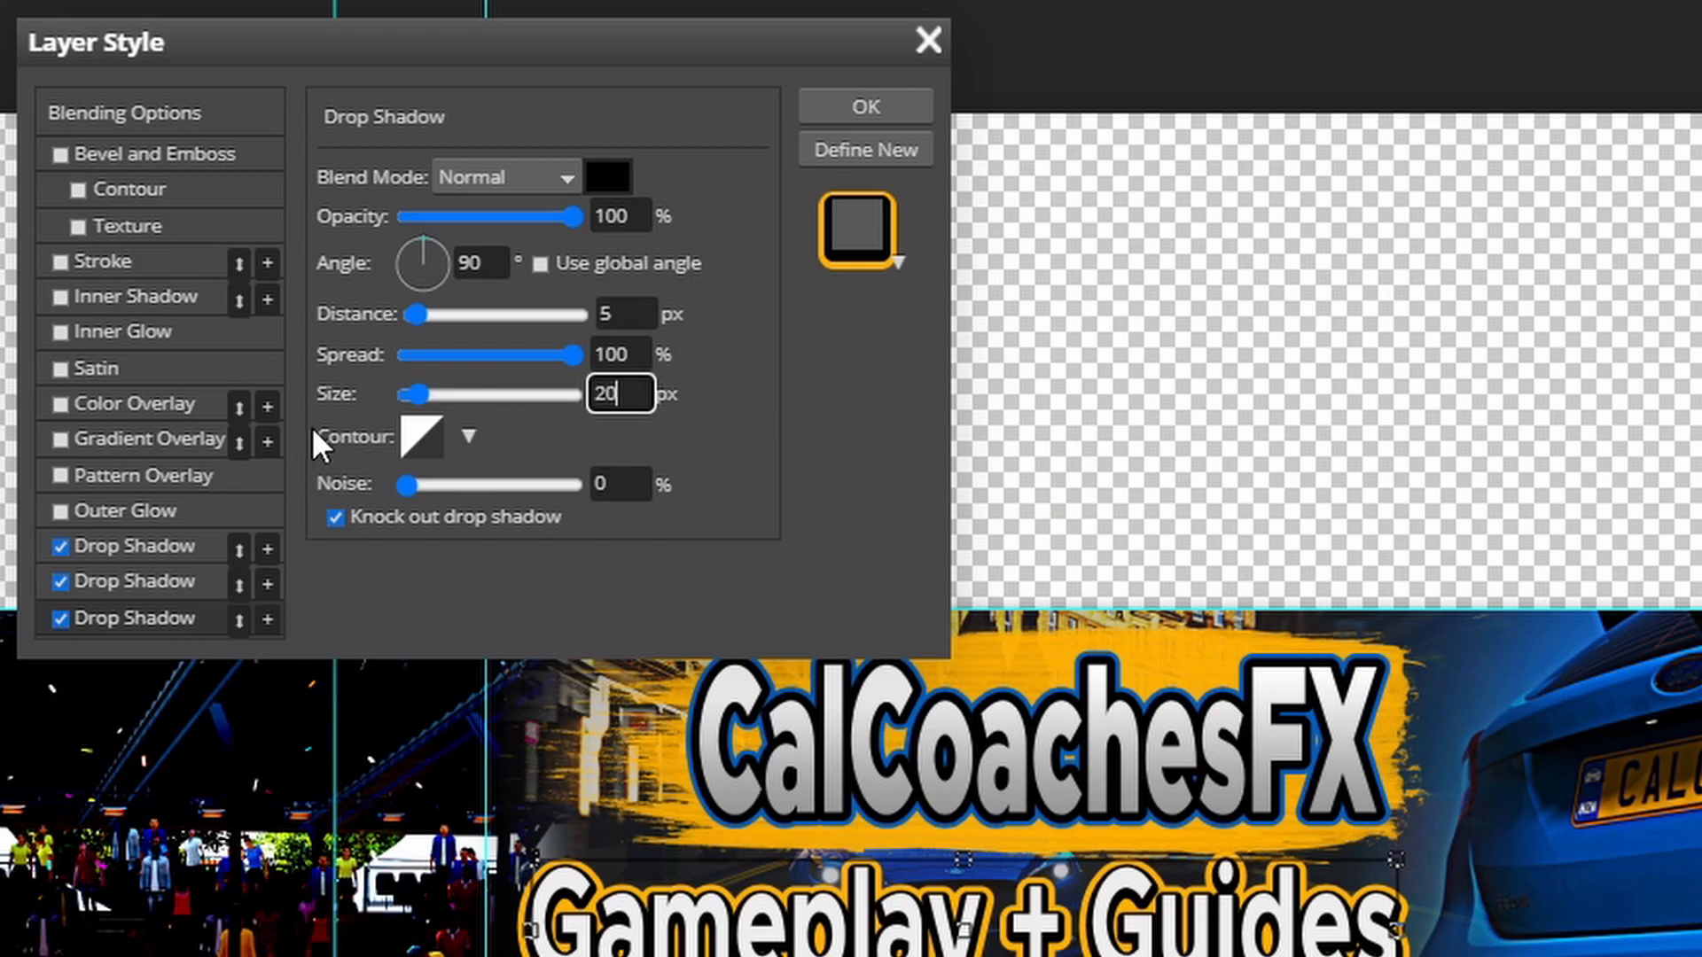
click(869, 108)
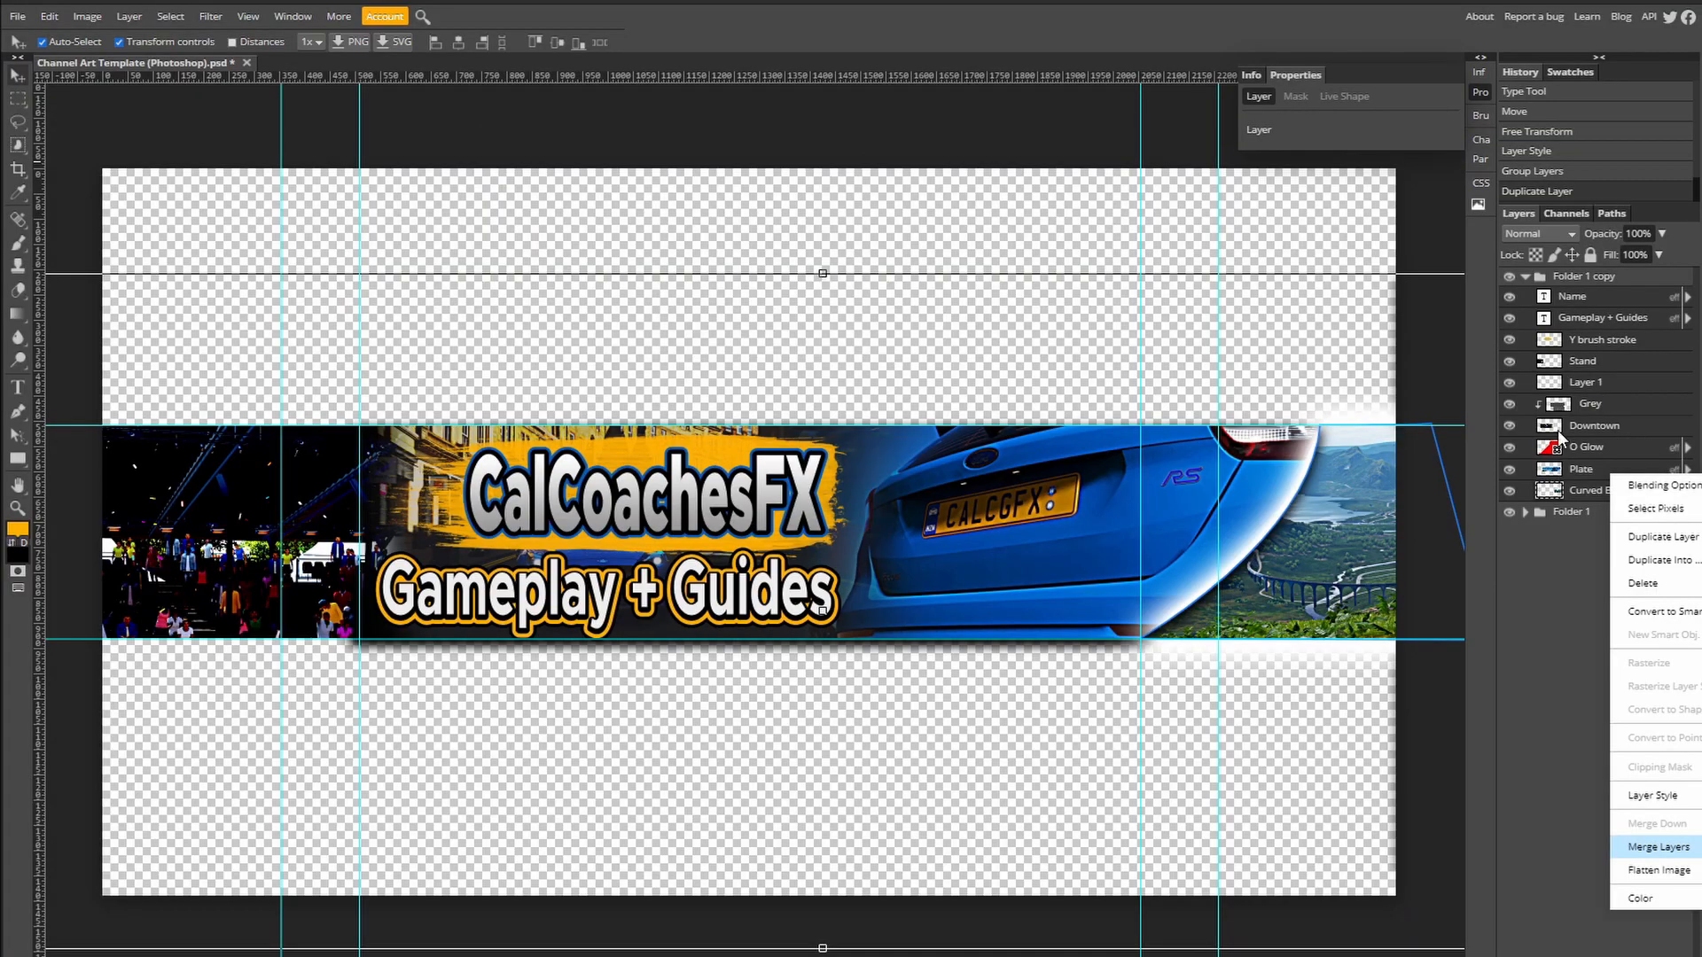
Step: Merge the layers in Folder 1 copy and place the merged image, enlarged, below the original banner
click(1661, 848)
drag(488, 571, 489, 830)
scroll(426, 585, down, 3)
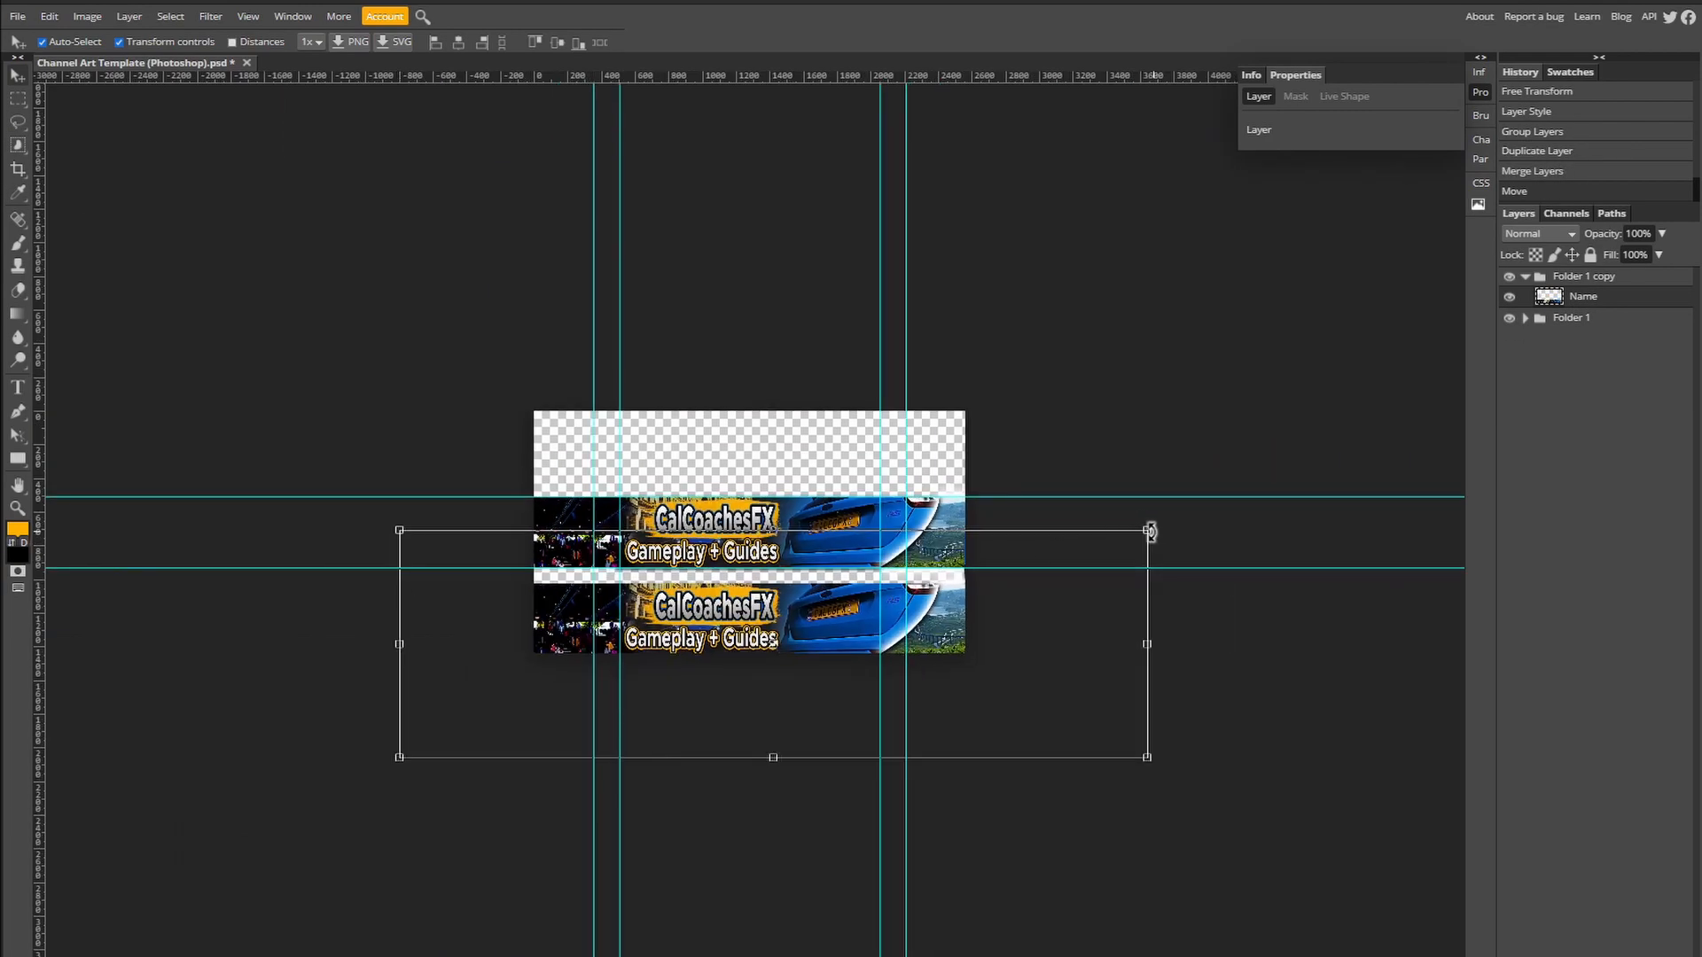
drag(1148, 530, 1271, 498)
drag(398, 758, 275, 831)
Step: Apply a 15 px Gaussian Blur to the merged banner copy and place its folder beneath Folder 1
click(211, 16)
mouse_move(253, 165)
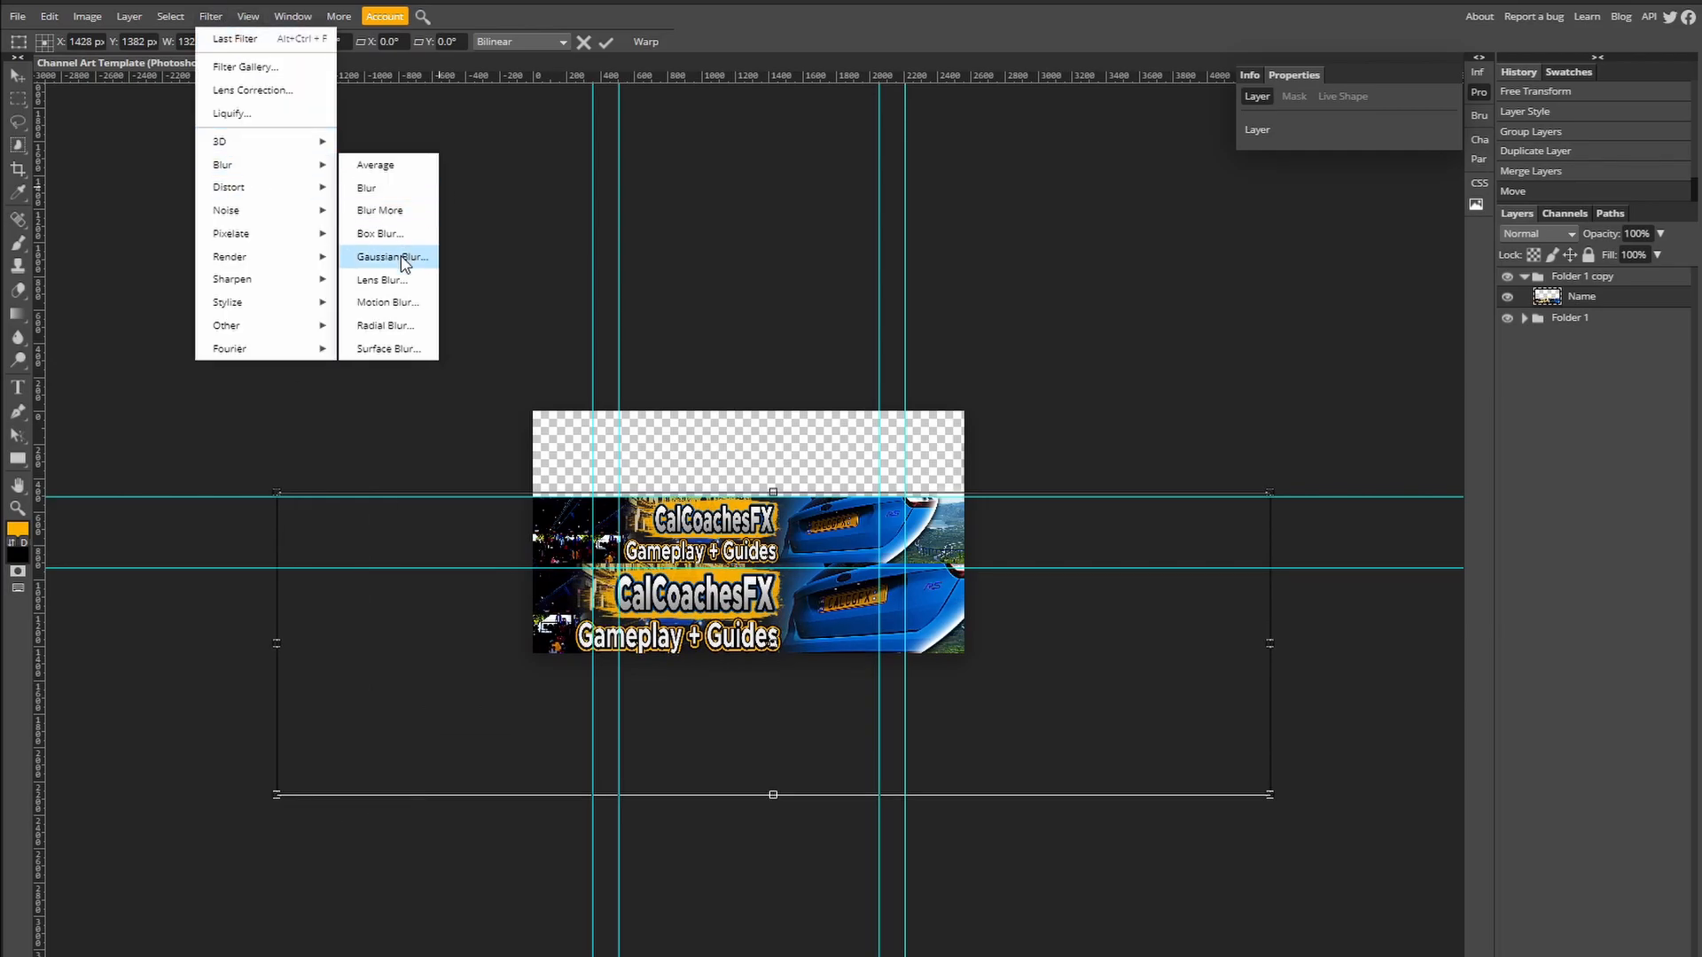
click(400, 257)
text(150)
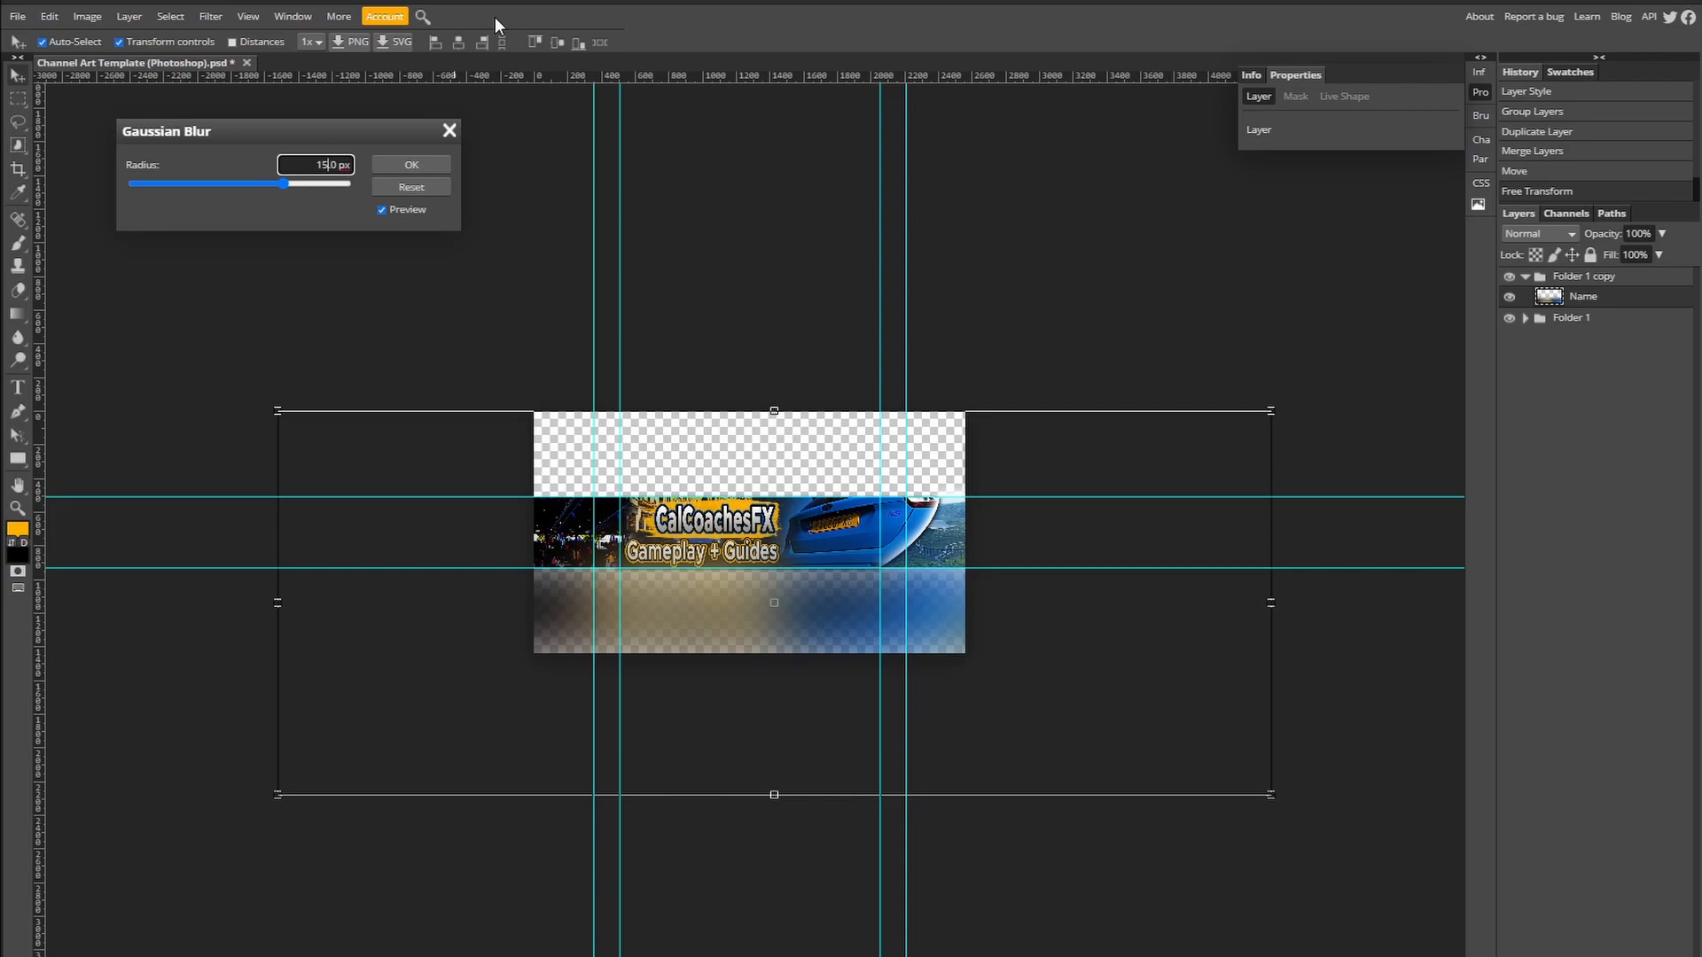
click(411, 164)
drag(1587, 275, 1591, 341)
Step: Duplicate the blurred layer and move the duplicate straight up into the empty area above the banner
click(1592, 319)
key(ctrl+j)
key(shift+Up)
key(shift+Up)
key(shift+Up)
key(shift+Up)
key(shift+Up)
key(shift+Up)
key(shift+Up)
key(shift+Up)
key(shift+Up)
key(shift+Up)
key(shift+Up)
key(shift+Up)
key(shift+Up)
key(shift+Up)
key(shift+Up)
key(shift+Up)
key(shift+Up)
key(shift+Up)
key(shift+Up)
key(shift+Up)
key(shift+Up)
key(shift+Up)
key(shift+Up)
key(shift+Up)
key(shift+Up)
key(shift+Up)
key(shift+Up)
key(shift+Up)
key(shift+Up)
key(shift+Up)
key(shift+Up)
key(shift+Up)
key(shift+Up)
key(shift+Up)
key(shift+Up)
key(shift+Up)
key(shift+Up)
key(shift+Up)
key(shift+Up)
key(shift+Up)
key(shift+Up)
key(shift+Up)
key(shift+Up)
key(shift+Up)
key(shift+Up)
key(shift+Up)
key(shift+Up)
key(shift+Up)
key(shift+Up)
key(shift+Up)
key(shift+Up)
key(shift+Up)
key(shift+Up)
key(shift+Up)
key(shift+Up)
key(shift+Up)
key(shift+Up)
key(shift+Up)
key(shift+Up)
key(shift+Up)
key(shift+Up)
key(shift+Up)
key(shift+Up)
key(shift+Up)
key(shift+Up)
key(shift+Up)
key(shift+Up)
key(shift+Up)
key(shift+Up)
key(shift+Up)
key(shift+Up)
key(shift+Up)
key(shift+Up)
key(shift+Up)
key(shift+Up)
key(shift+Up)
key(shift+Up)
key(shift+Up)
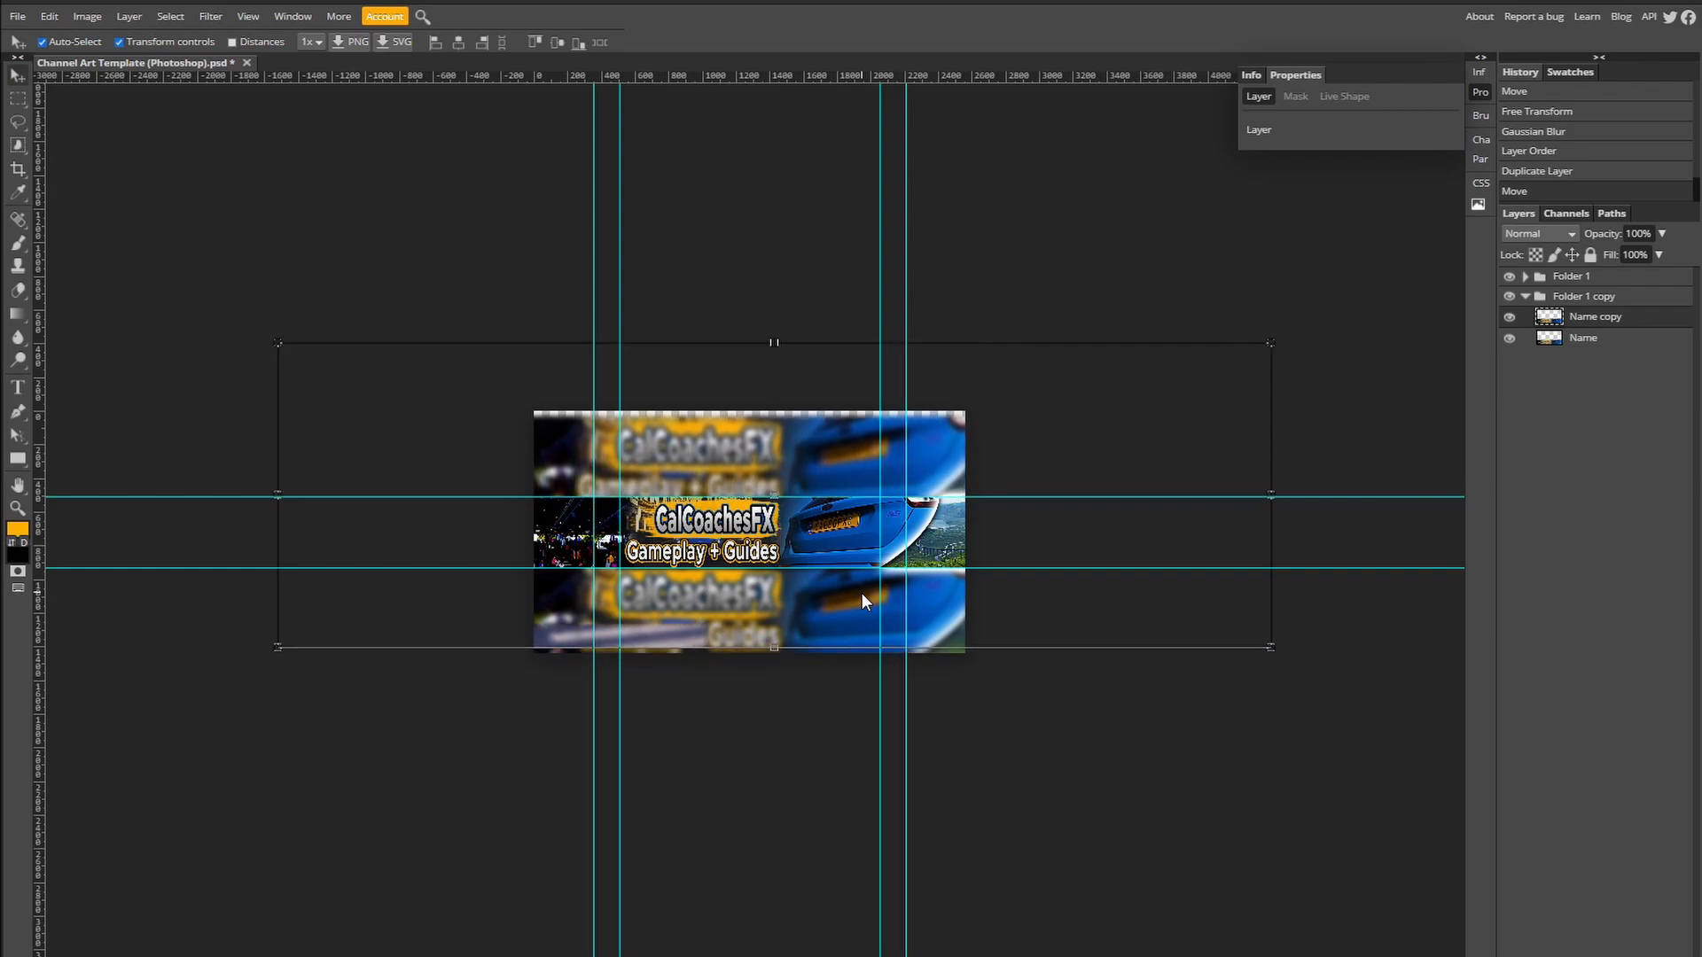